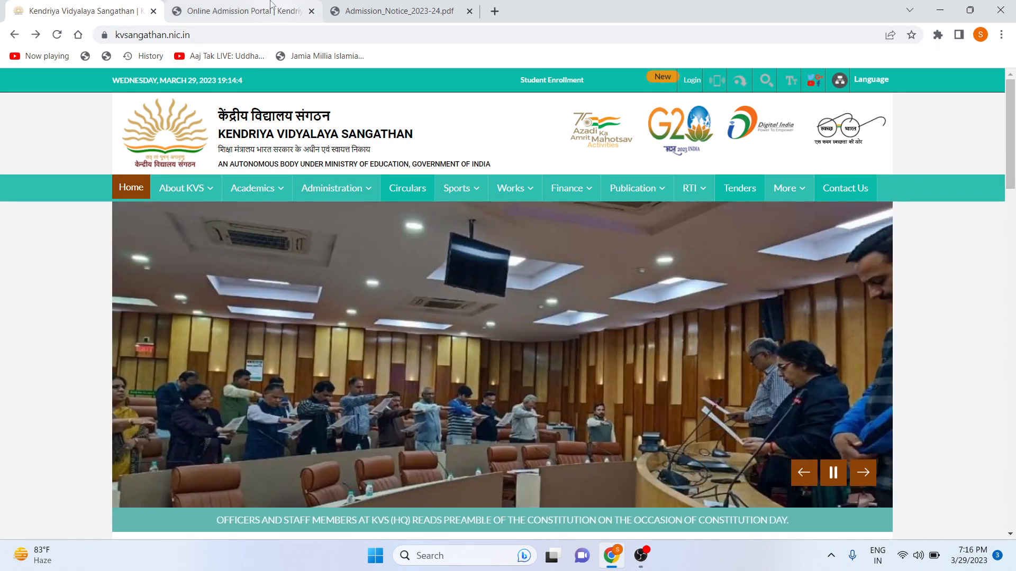
Switch to the Admission_Notice_2023-24.pdf tab and zoom the notice to 135%
{"action": "left_click", "coordinate": [271, 4]}
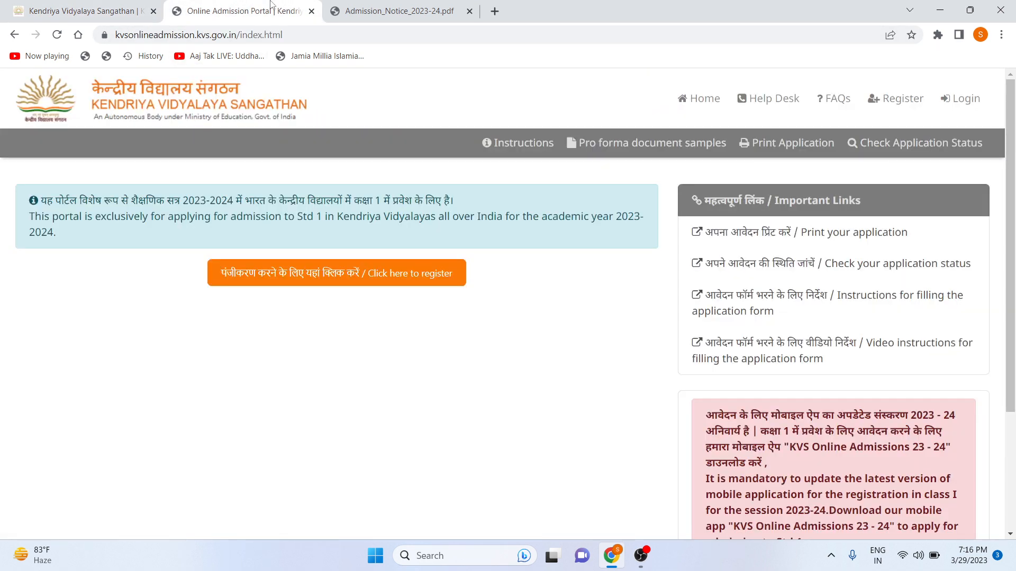
{"action": "left_click", "coordinate": [439, 5]}
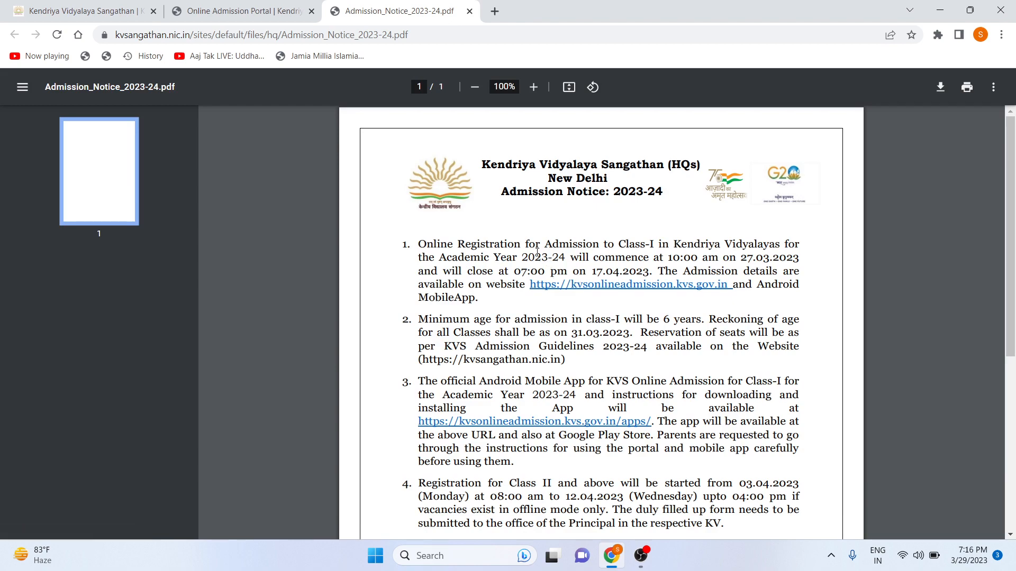
{"action": "scroll", "coordinate": [537, 252], "scroll_direction": "up", "scroll_amount": 3, "text": "ctrl"}
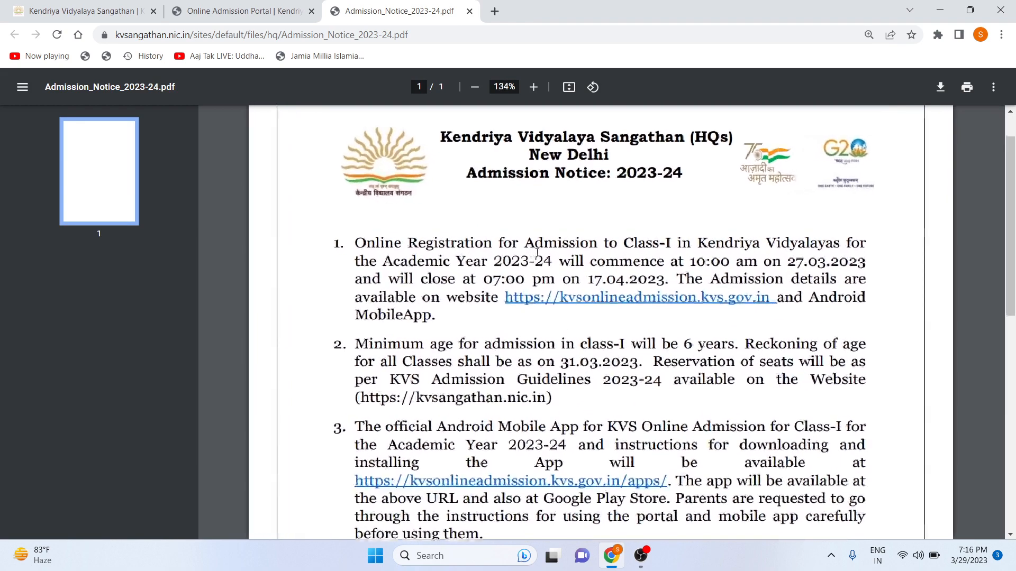
{"action": "scroll", "coordinate": [537, 252], "scroll_direction": "up", "scroll_amount": 1}
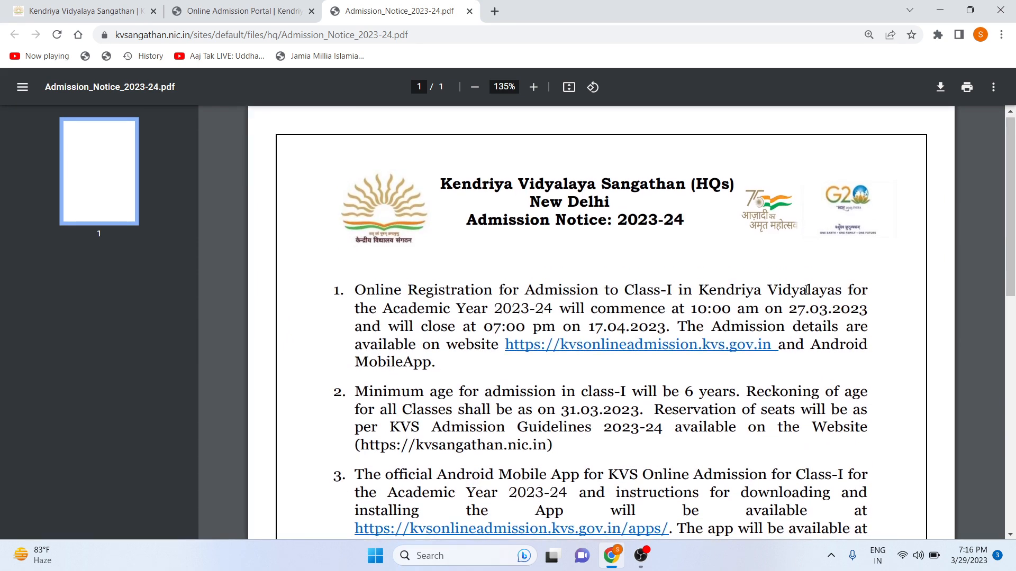
Highlight the Class-I registration dates, 27.03.2023 to 17.04.2023, then clear the selection
{"action": "left_click_drag", "start_coordinate": [789, 310], "coordinate": [871, 315]}
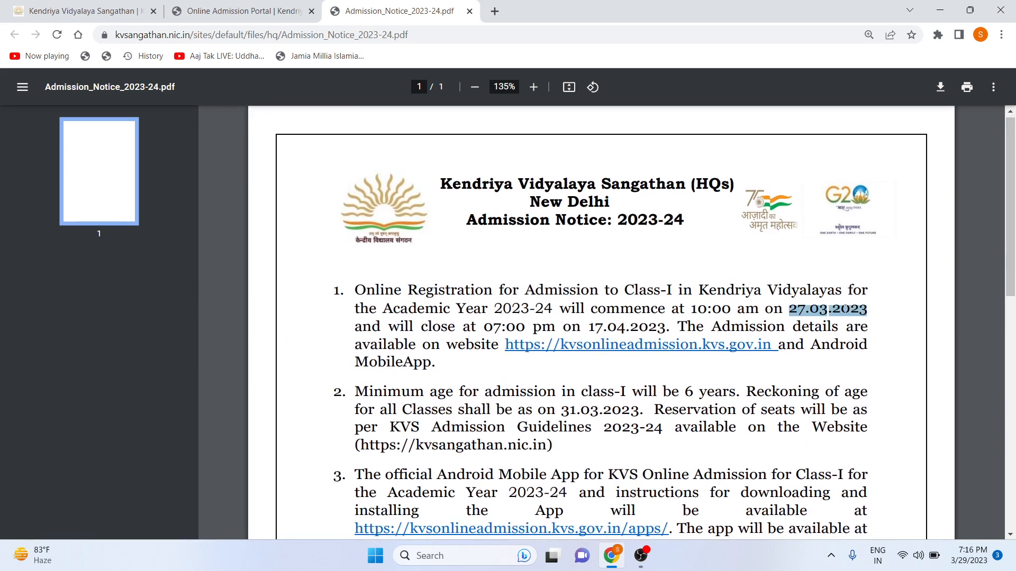
{"action": "left_click_drag", "start_coordinate": [354, 326], "coordinate": [633, 331]}
{"action": "left_click", "coordinate": [633, 331]}
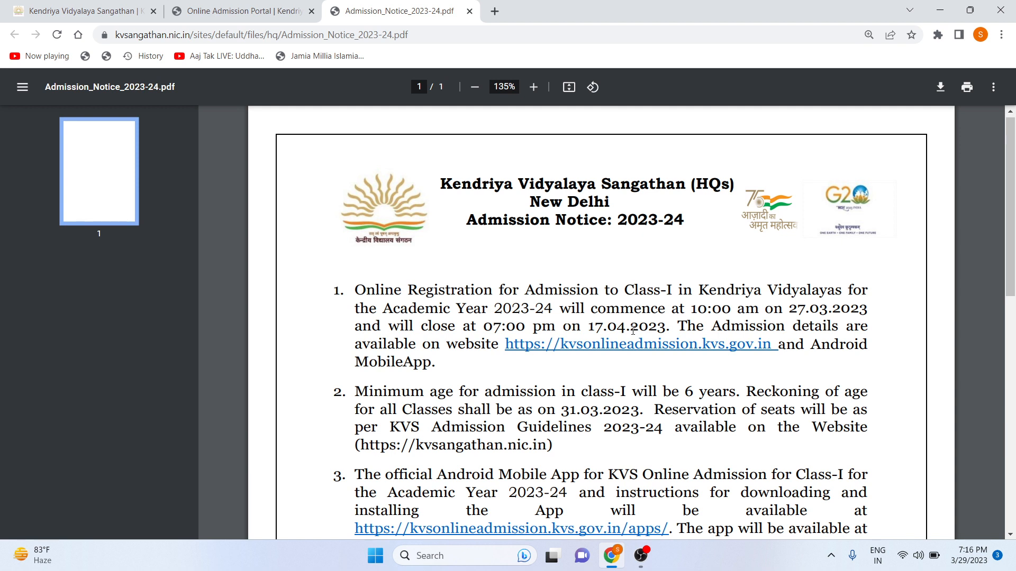
{"action": "scroll", "coordinate": [633, 331], "scroll_direction": "down", "scroll_amount": 1}
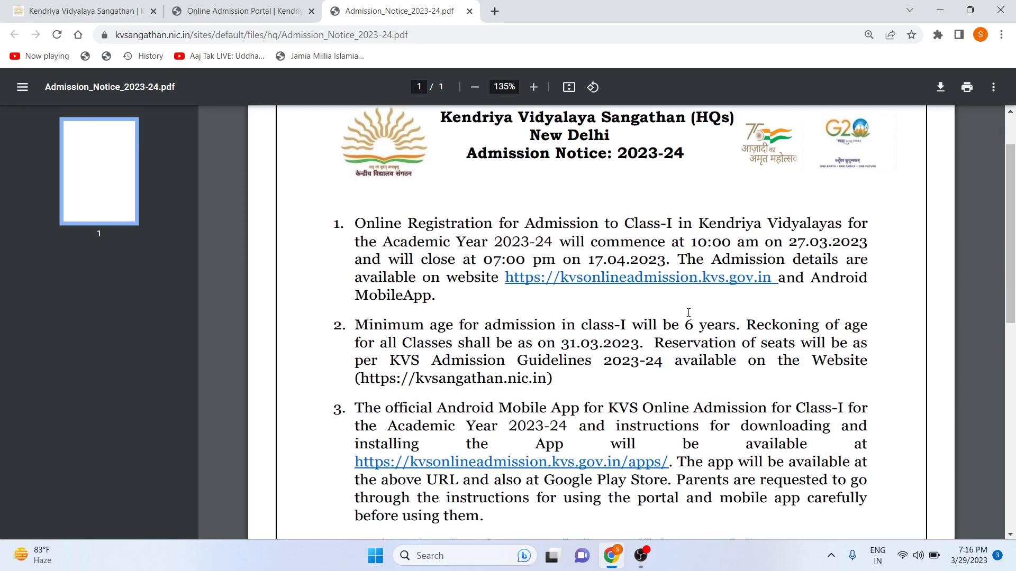
{"action": "left_click_drag", "start_coordinate": [685, 321], "coordinate": [735, 321]}
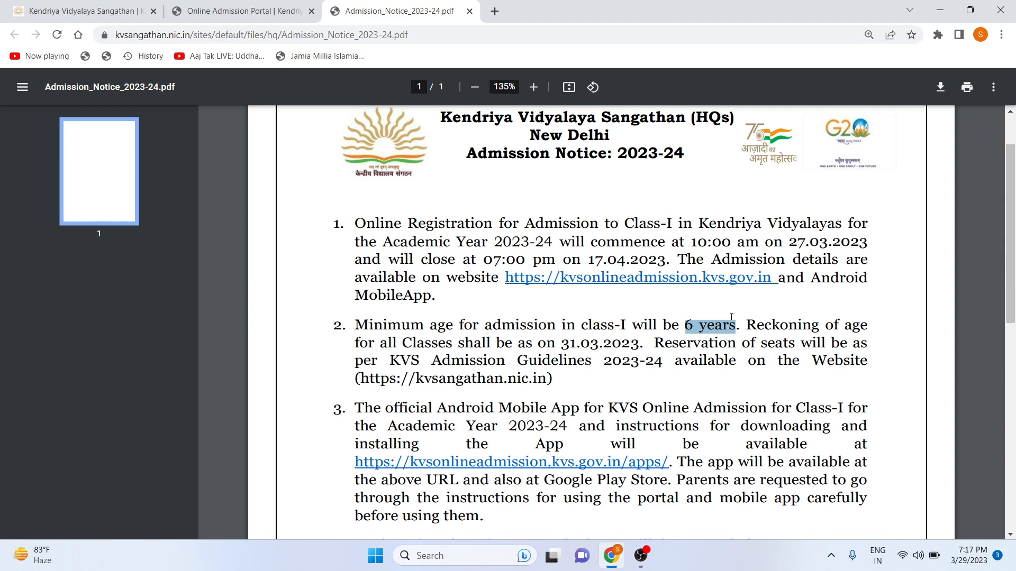
{"action": "scroll", "coordinate": [371, 219], "scroll_direction": "down", "scroll_amount": 2}
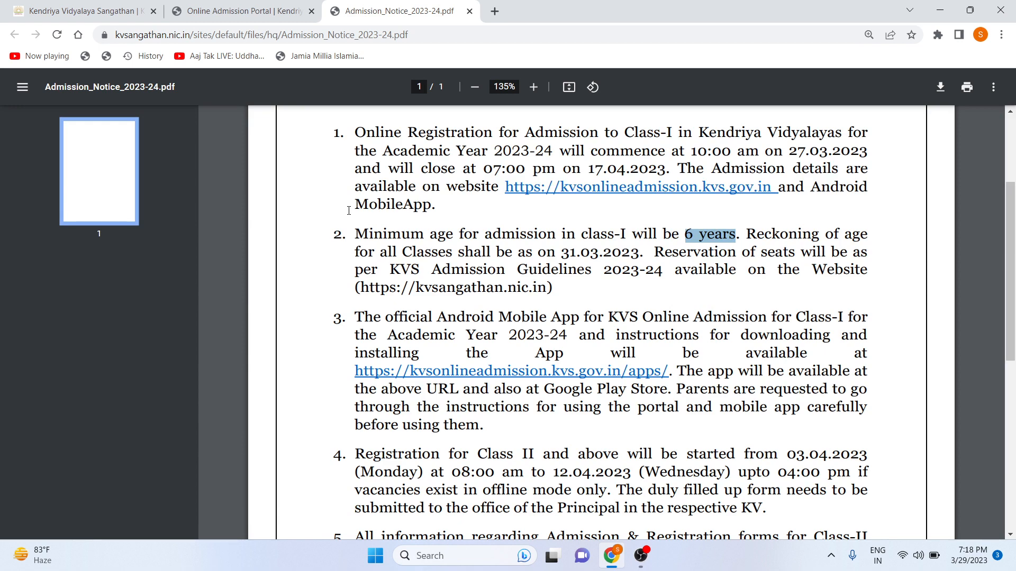
{"action": "left_click_drag", "start_coordinate": [354, 132], "coordinate": [462, 150]}
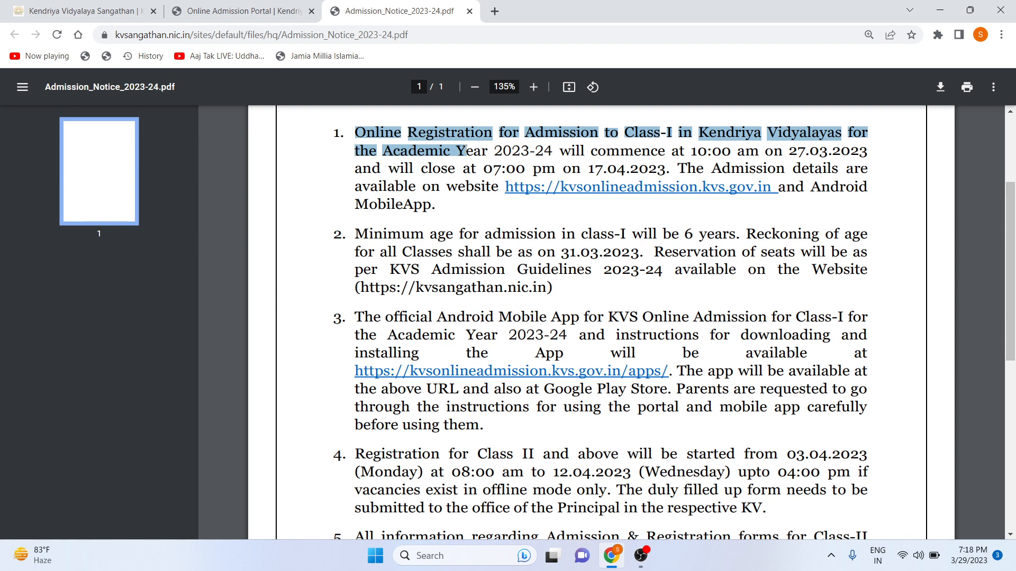
{"action": "left_click", "coordinate": [324, 166]}
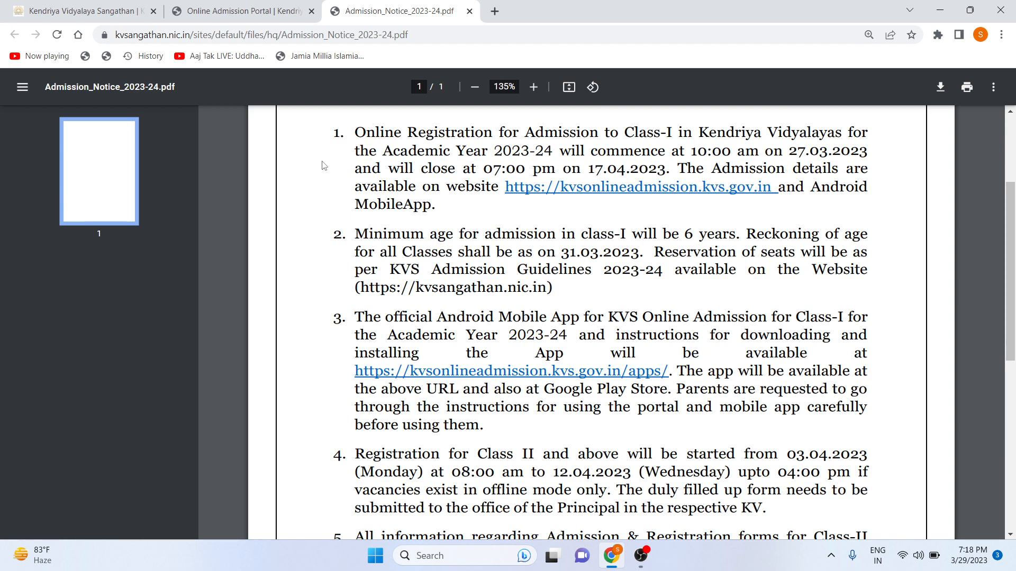
{"action": "scroll", "coordinate": [328, 164], "scroll_direction": "up", "scroll_amount": 2}
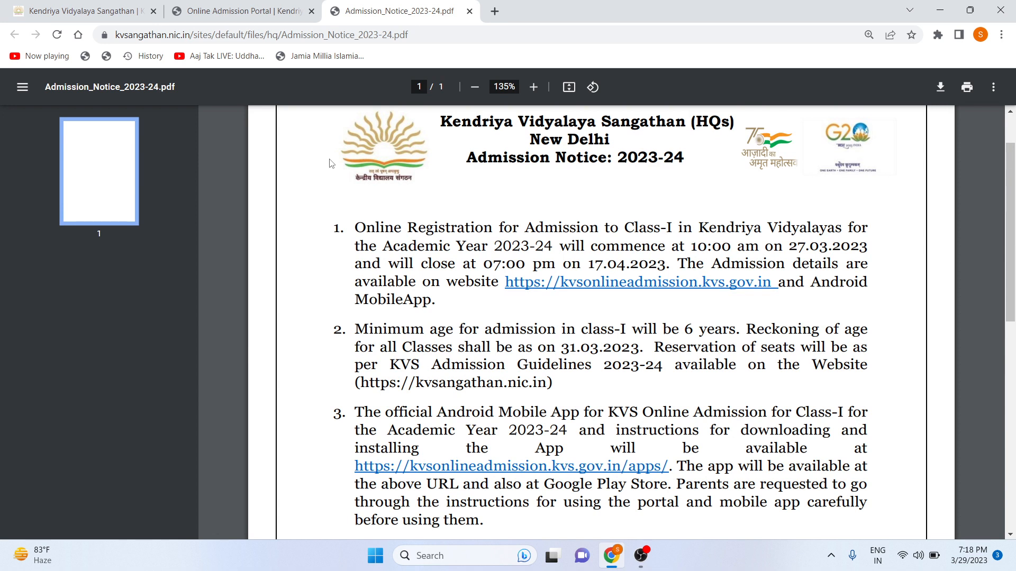
{"action": "scroll", "coordinate": [329, 163], "scroll_direction": "up", "scroll_amount": 2}
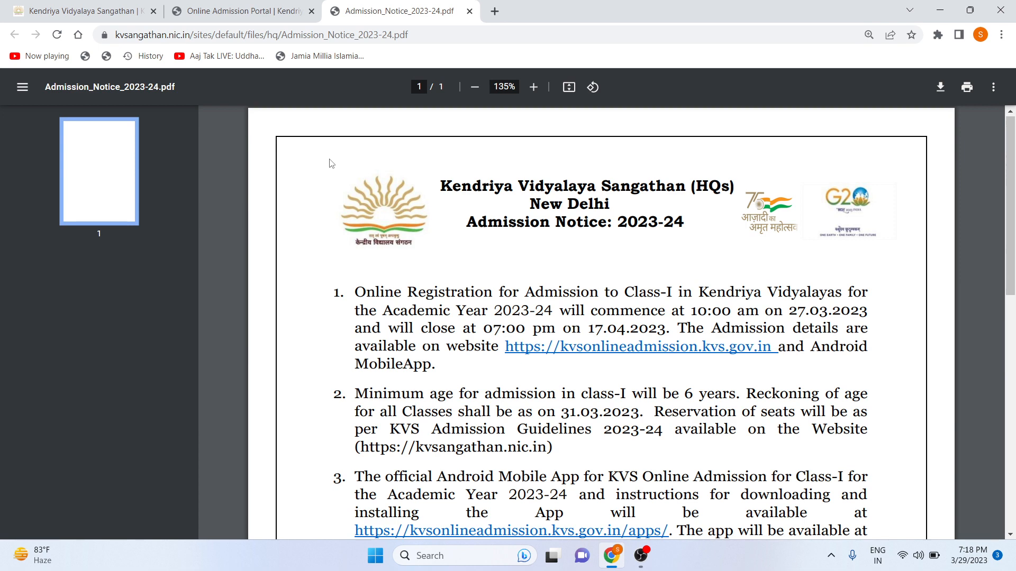
Bookmark the kvsangathan.nic.in homepage as Home on the bookmarks bar
{"action": "left_click", "coordinate": [67, 7]}
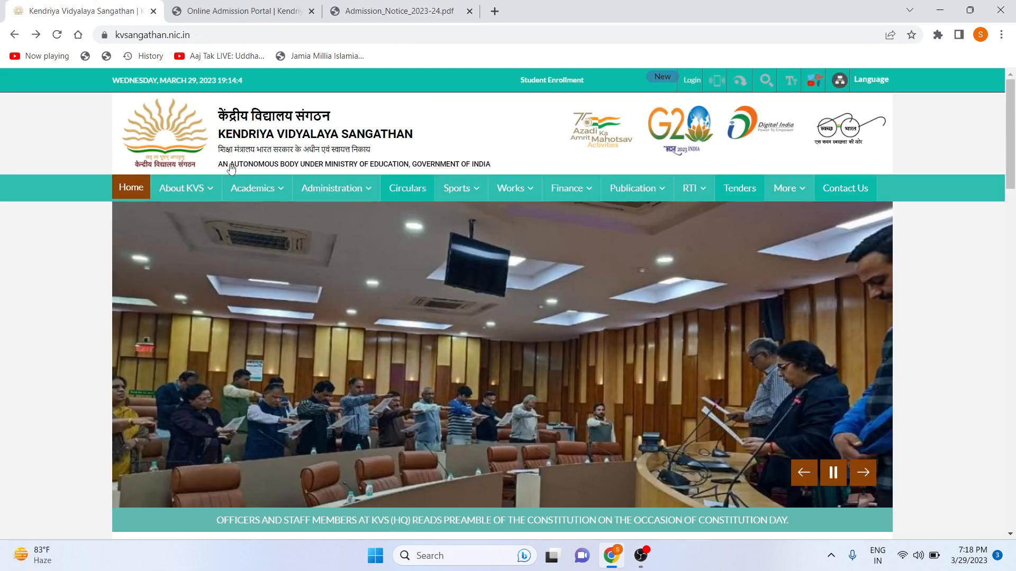
{"action": "left_click_drag", "start_coordinate": [217, 135], "coordinate": [176, 57]}
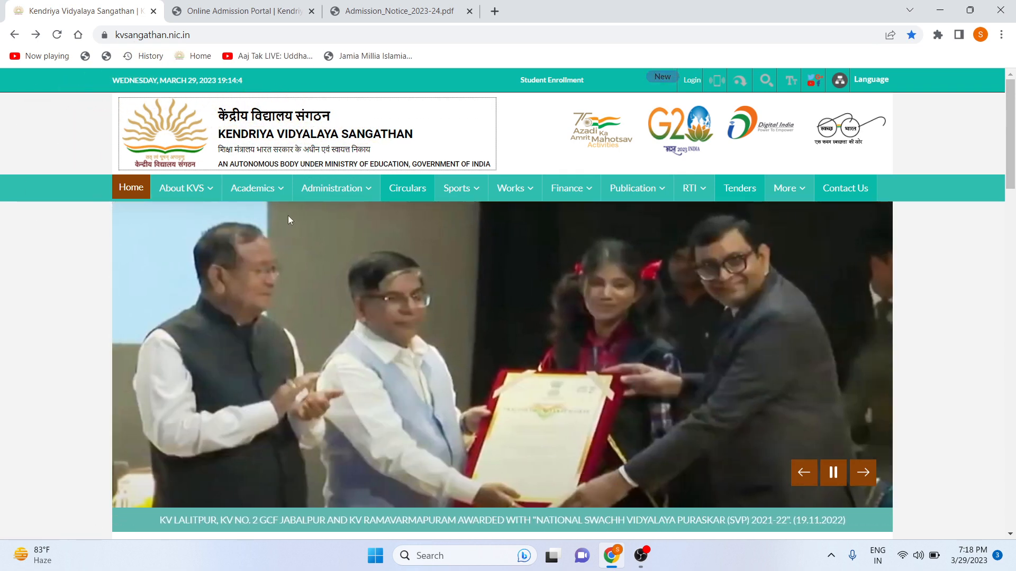
{"action": "scroll", "coordinate": [288, 220], "scroll_direction": "down", "scroll_amount": 4}
{"action": "scroll", "coordinate": [289, 220], "scroll_direction": "down", "scroll_amount": 1}
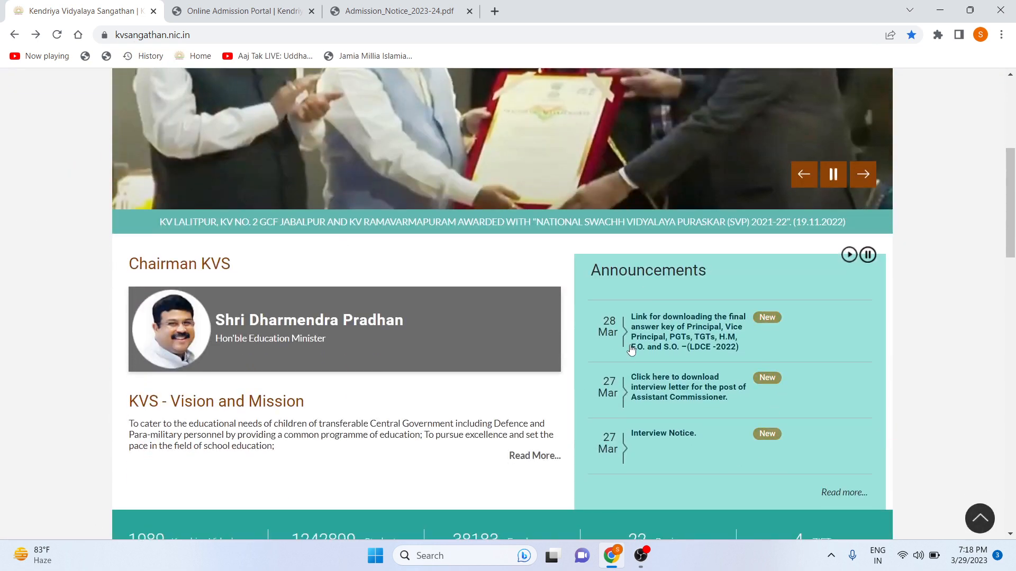
Browse the KVS homepage, briefly selecting the Announcements heading
{"action": "double_click", "coordinate": [649, 270]}
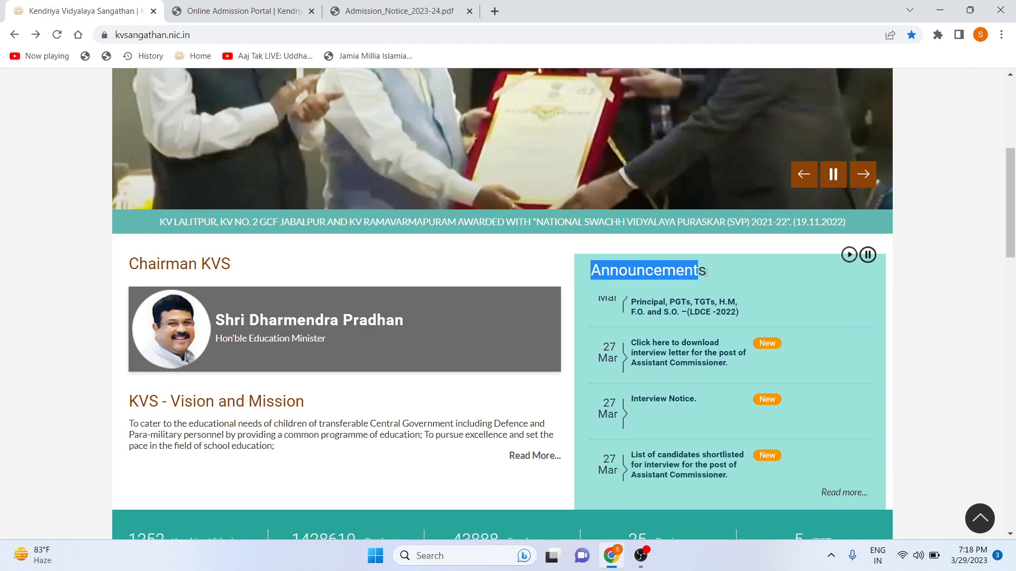
{"action": "left_click", "coordinate": [104, 190]}
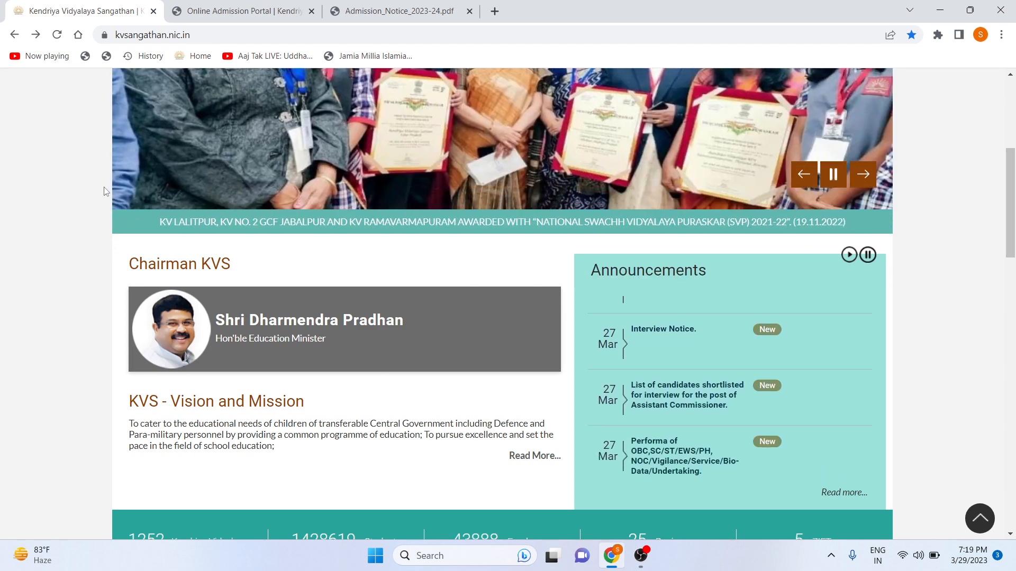
{"action": "scroll", "coordinate": [239, 181], "scroll_direction": "up", "scroll_amount": 5}
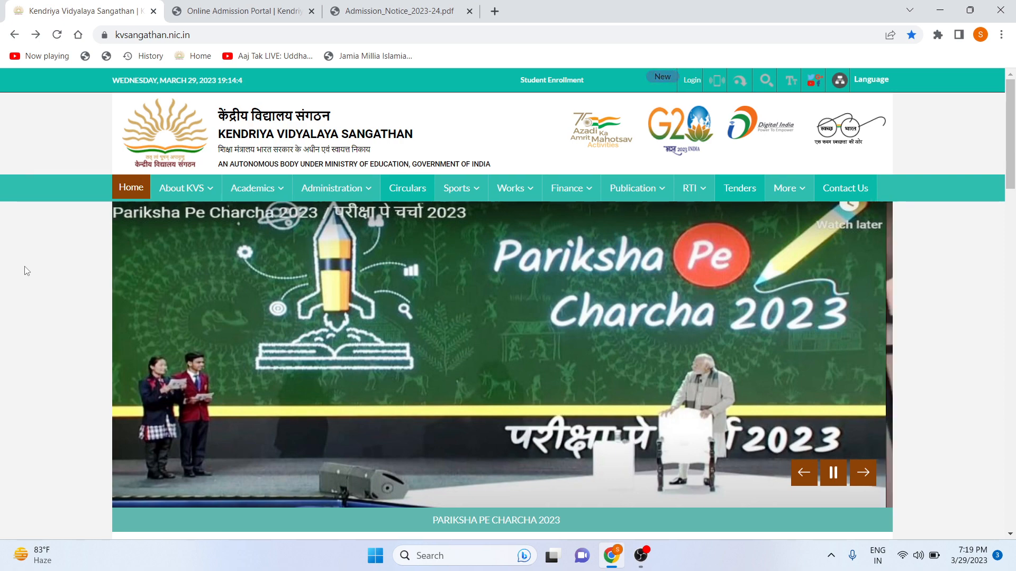
{"action": "scroll", "coordinate": [25, 271], "scroll_direction": "down", "scroll_amount": 7}
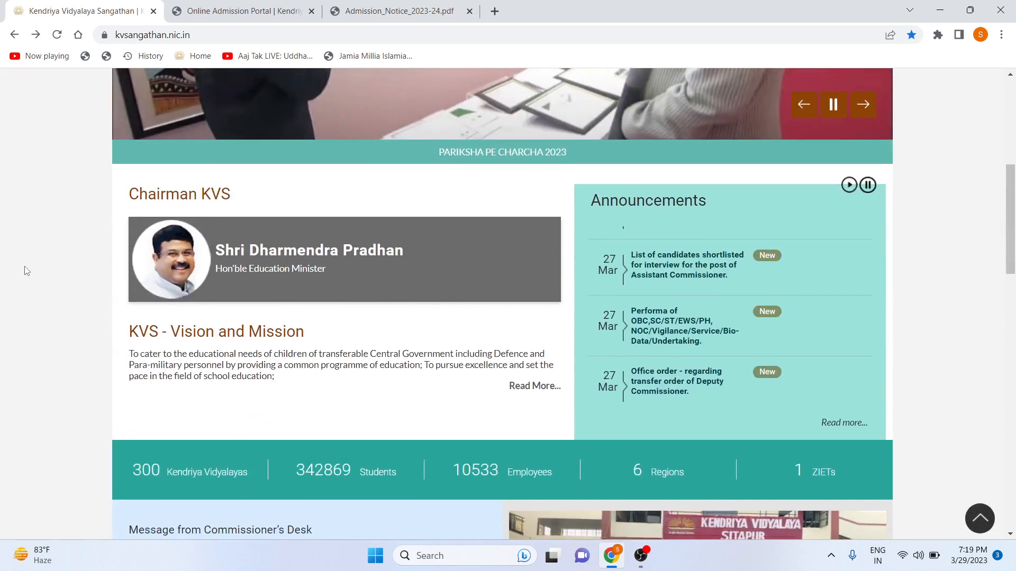
{"action": "scroll", "coordinate": [54, 172], "scroll_direction": "up", "scroll_amount": 7}
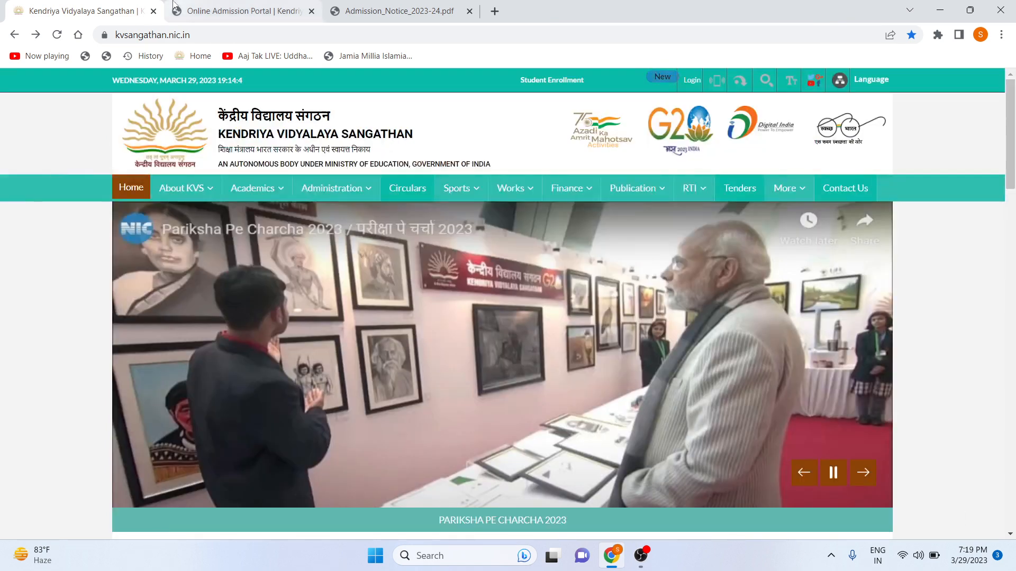
Scroll through the admission notice PDF, then return to the Online Admission Portal home page
{"action": "left_click", "coordinate": [216, 12]}
{"action": "left_click", "coordinate": [347, 8]}
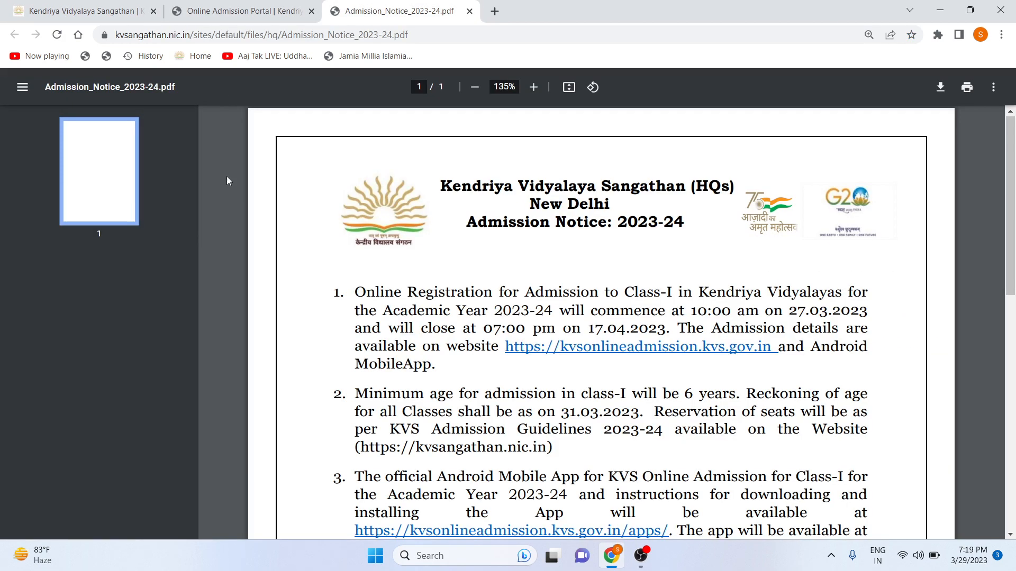
{"action": "scroll", "coordinate": [582, 223], "scroll_direction": "down", "scroll_amount": 1}
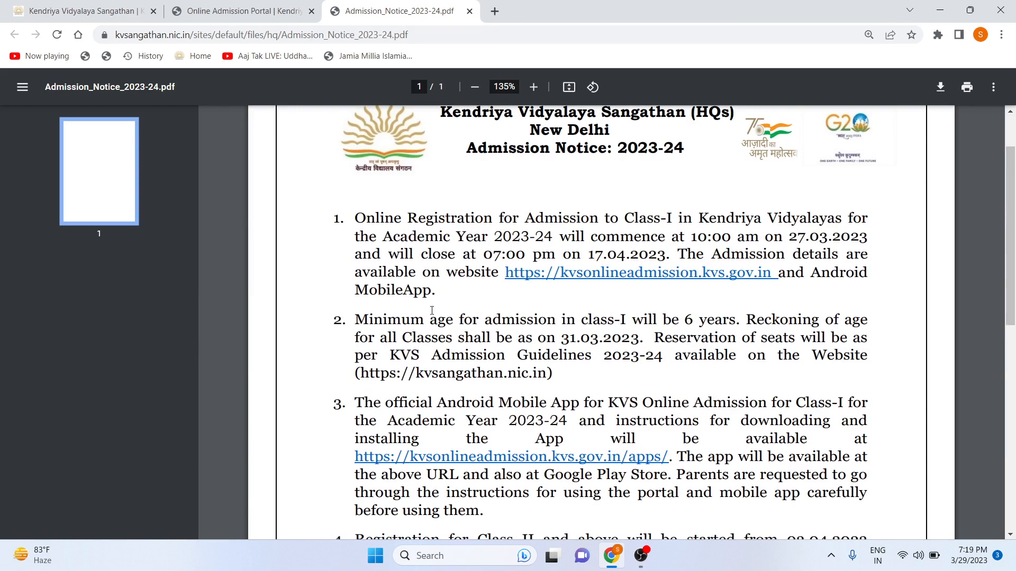
{"action": "mouse_move", "coordinate": [697, 242]}
{"action": "left_mouse_down"}
{"action": "mouse_move", "coordinate": [749, 255]}
{"action": "mouse_move", "coordinate": [799, 238]}
{"action": "mouse_move", "coordinate": [694, 242]}
{"action": "left_mouse_up"}
{"action": "scroll", "coordinate": [429, 307], "scroll_direction": "down", "scroll_amount": 1}
{"action": "scroll", "coordinate": [428, 307], "scroll_direction": "down", "scroll_amount": 3}
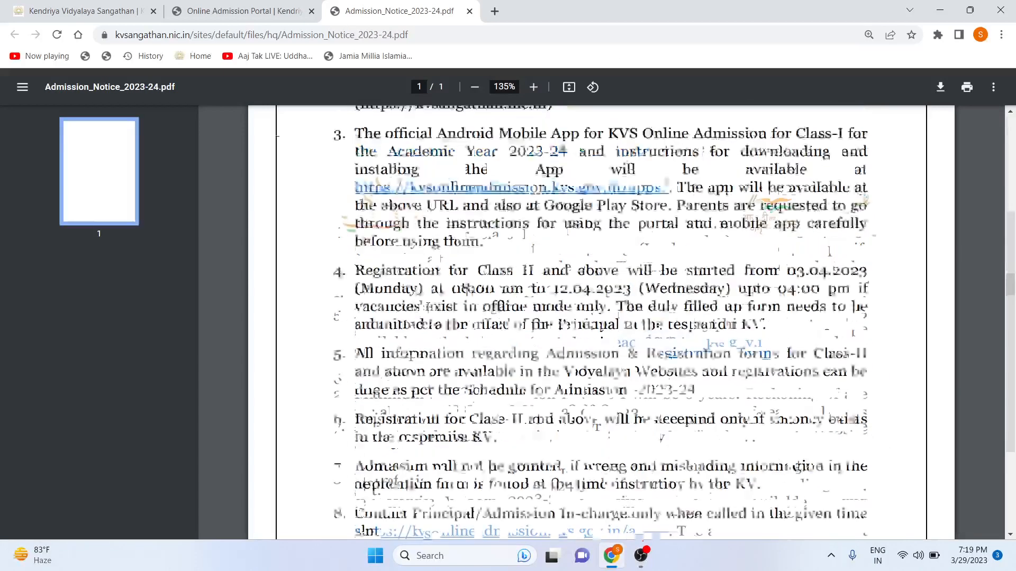
{"action": "scroll", "coordinate": [429, 307], "scroll_direction": "up", "scroll_amount": 7}
{"action": "left_click", "coordinate": [202, 6]}
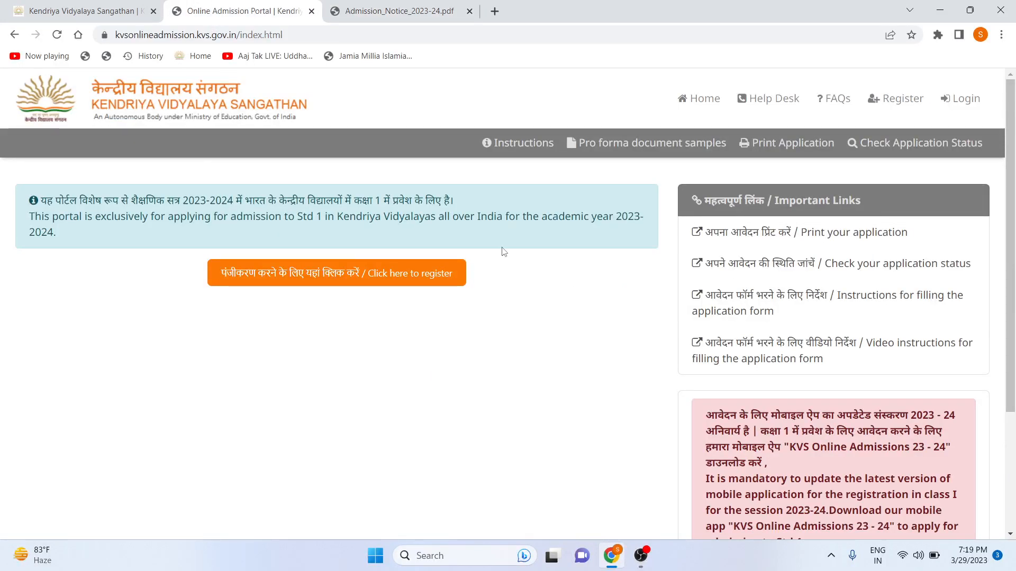
Start Std 1 registration with the orange 'Click here to register' button
{"action": "left_click", "coordinate": [422, 274]}
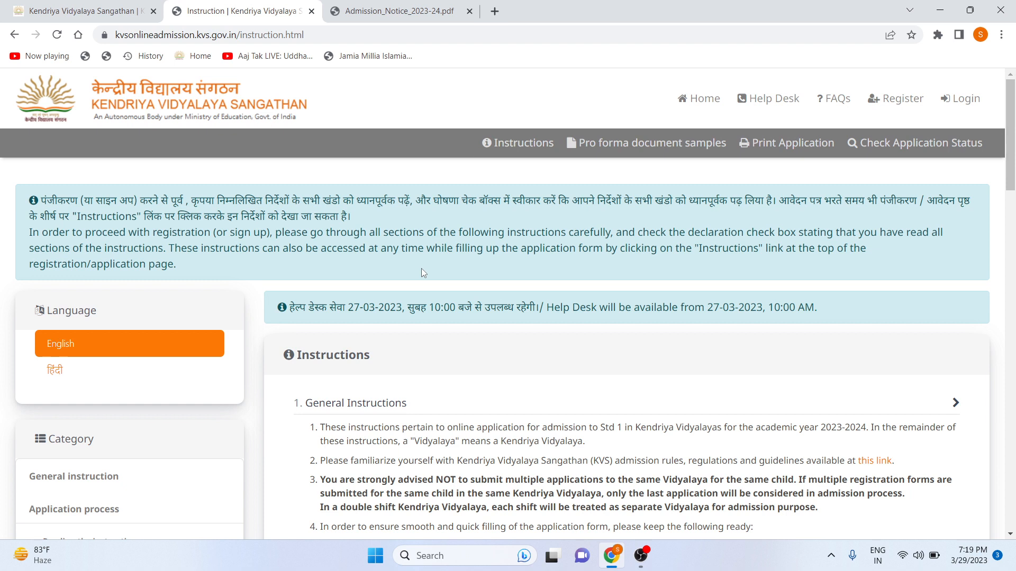
{"action": "scroll", "coordinate": [421, 268], "scroll_direction": "down", "scroll_amount": 2}
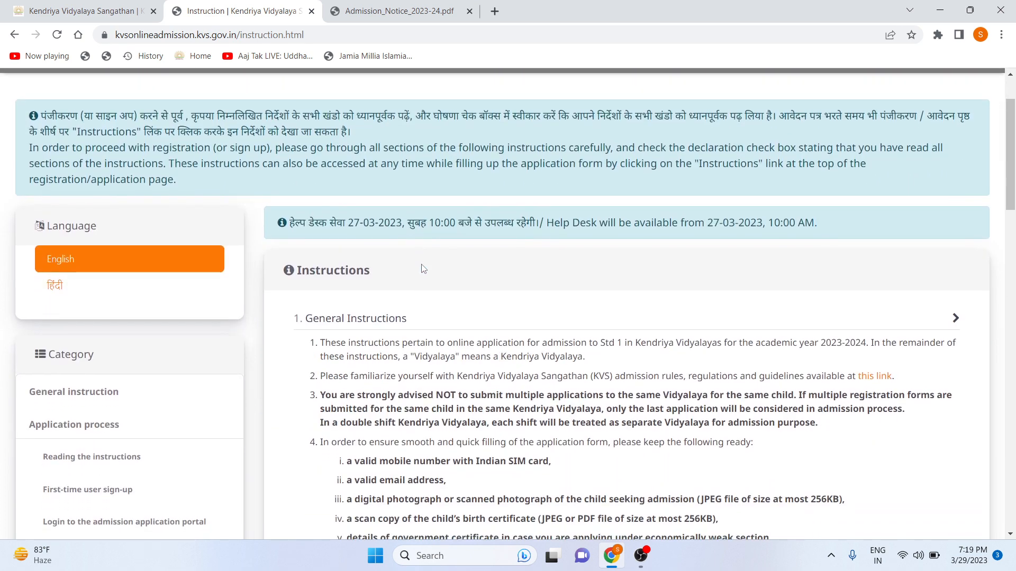
{"action": "scroll", "coordinate": [423, 247], "scroll_direction": "down", "scroll_amount": 3}
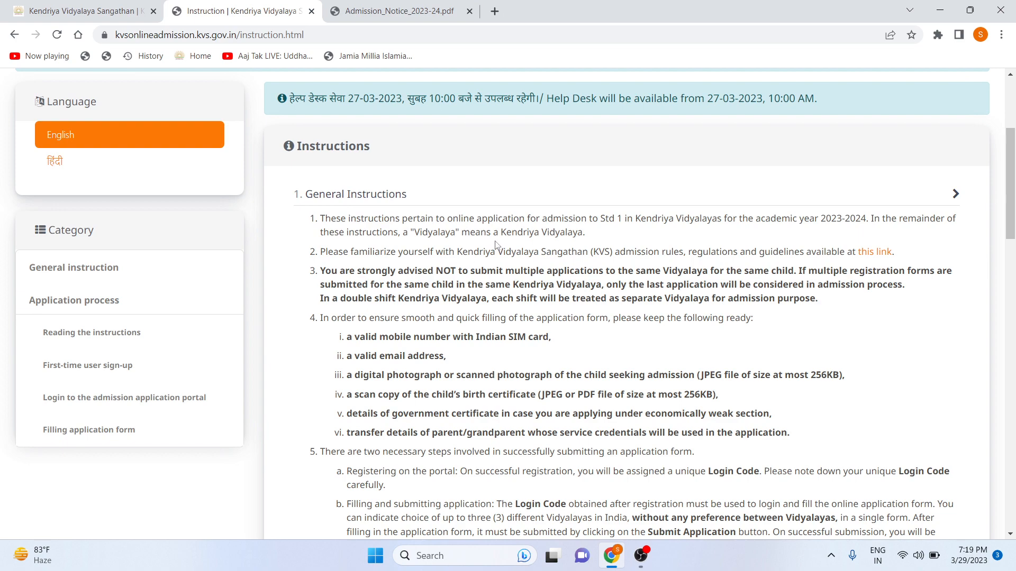
{"action": "scroll", "coordinate": [496, 245], "scroll_direction": "down", "scroll_amount": 6}
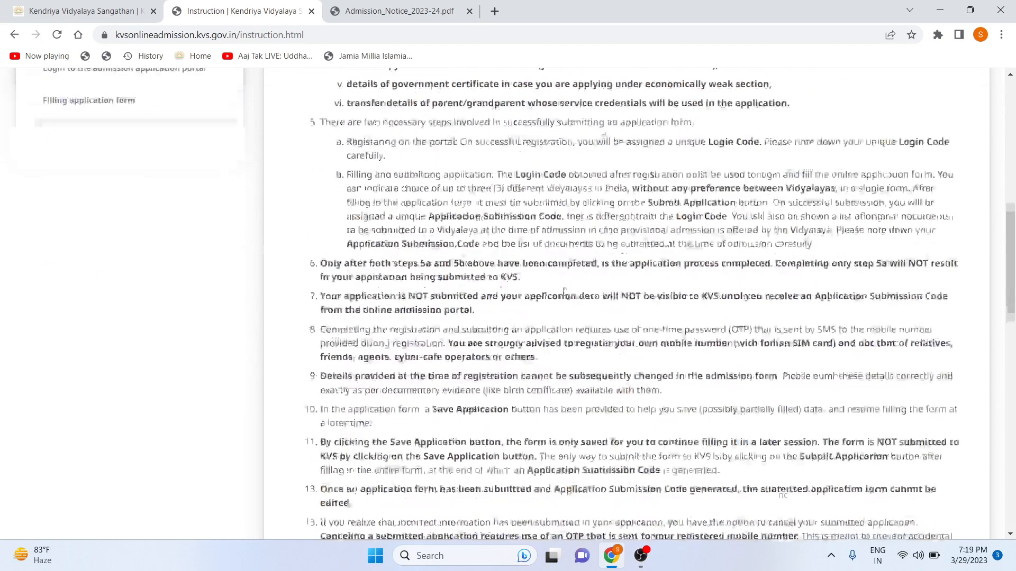
{"action": "scroll", "coordinate": [564, 292], "scroll_direction": "down", "scroll_amount": 2}
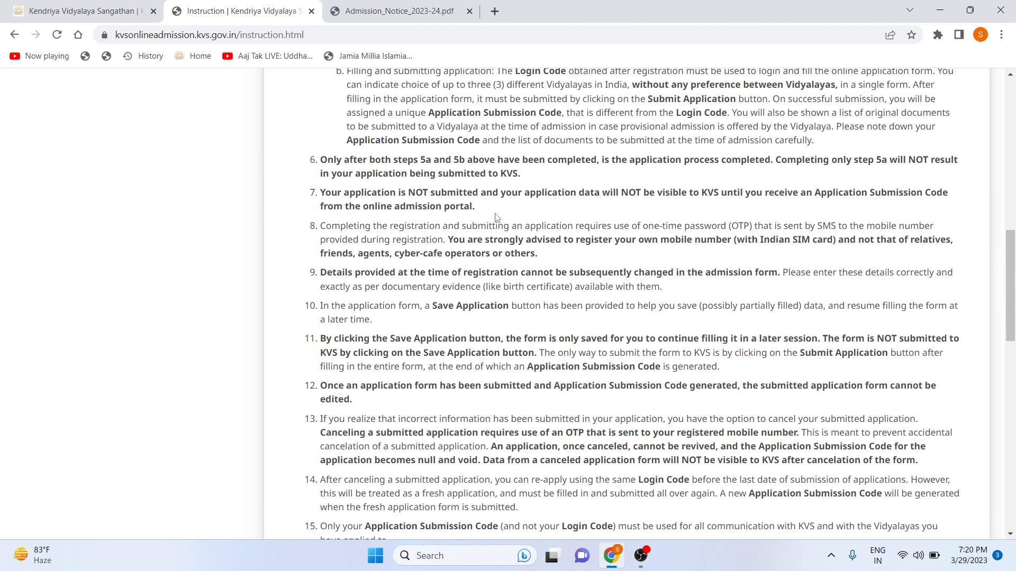
{"action": "scroll", "coordinate": [281, 175], "scroll_direction": "up", "scroll_amount": 2}
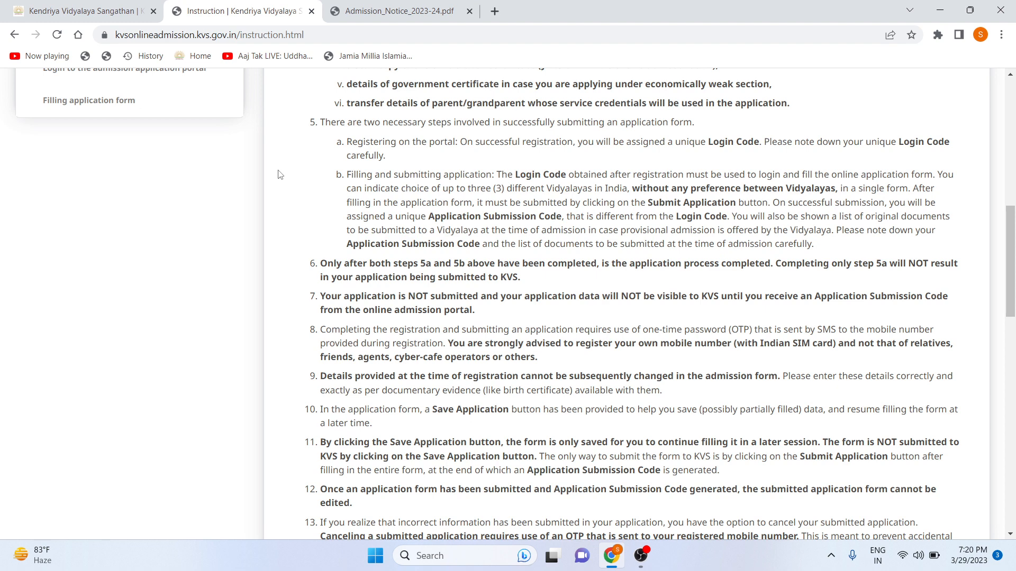
{"action": "scroll", "coordinate": [280, 175], "scroll_direction": "up", "scroll_amount": 1}
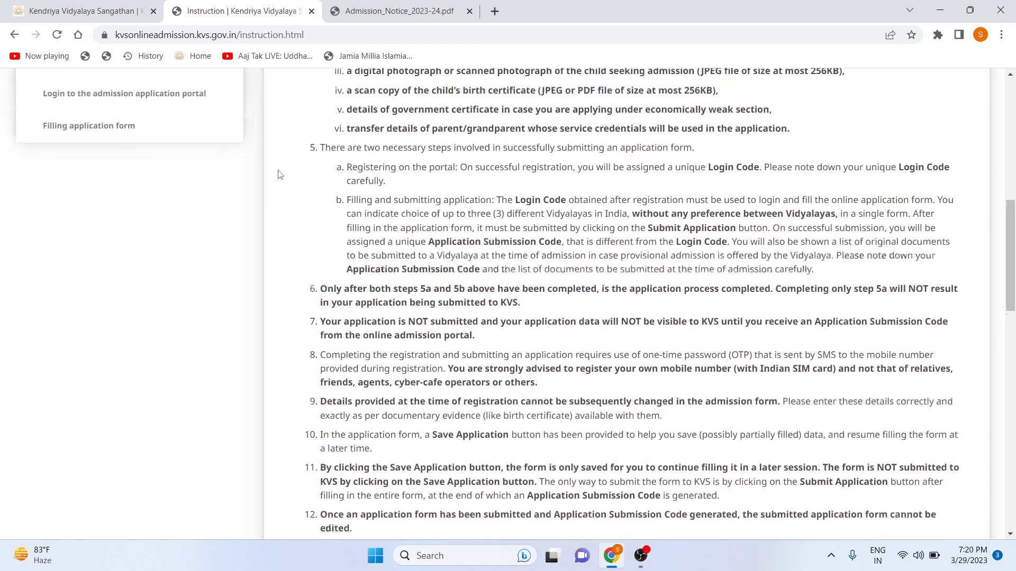
{"action": "left_click_drag", "start_coordinate": [347, 151], "coordinate": [790, 149]}
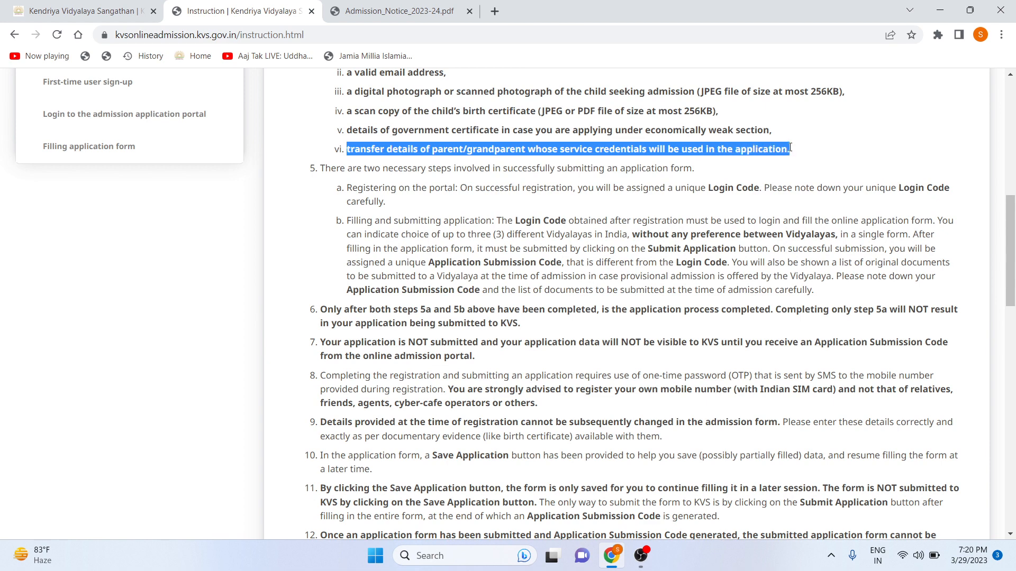
{"action": "left_click", "coordinate": [790, 148]}
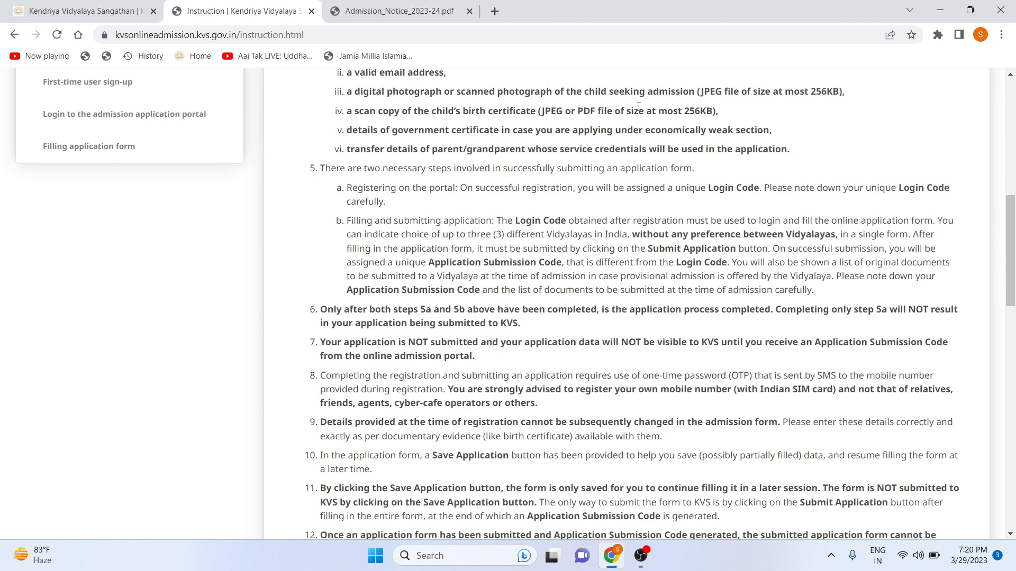
{"action": "left_click_drag", "start_coordinate": [349, 131], "coordinate": [779, 133]}
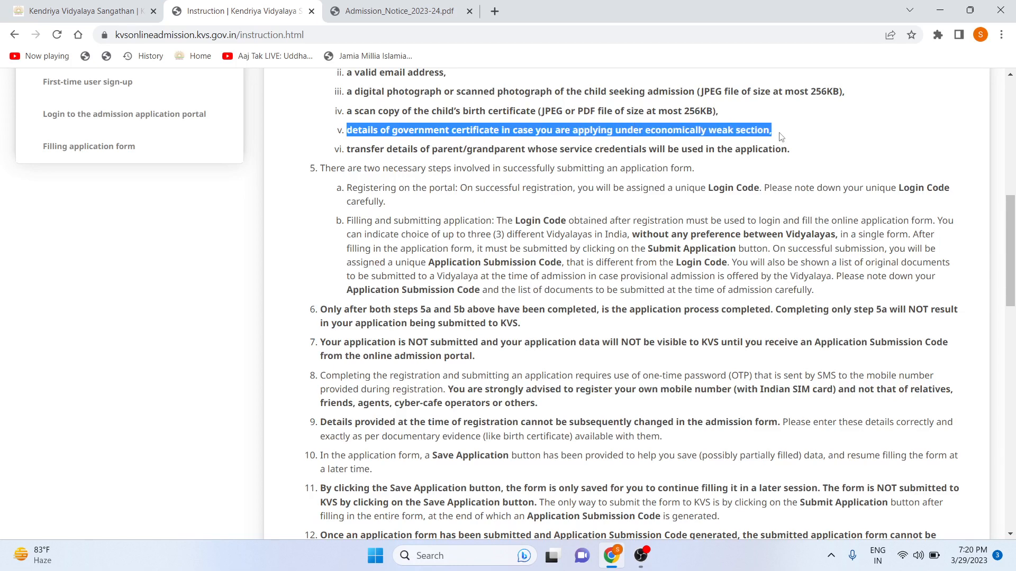
{"action": "left_click", "coordinate": [780, 134]}
{"action": "scroll", "coordinate": [284, 255], "scroll_direction": "up", "scroll_amount": 3}
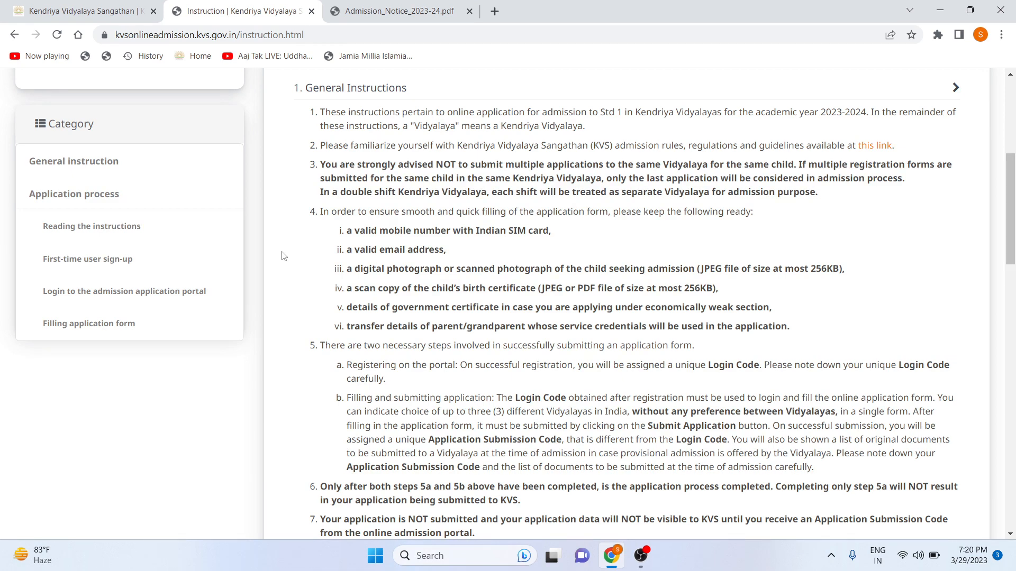
{"action": "scroll", "coordinate": [284, 256], "scroll_direction": "down", "scroll_amount": 2}
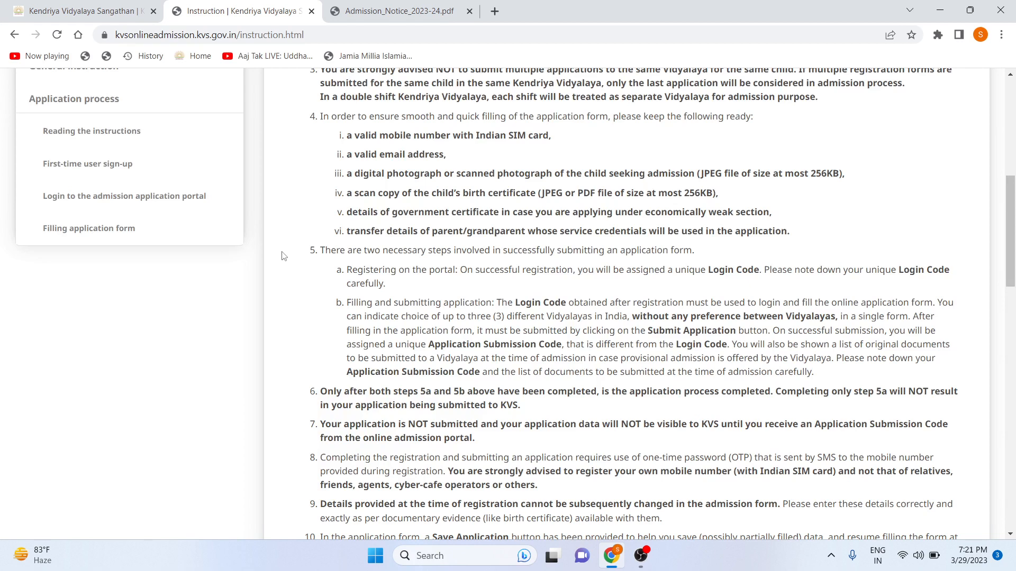
{"action": "scroll", "coordinate": [284, 256], "scroll_direction": "down", "scroll_amount": 2}
{"action": "scroll", "coordinate": [284, 256], "scroll_direction": "up", "scroll_amount": 4}
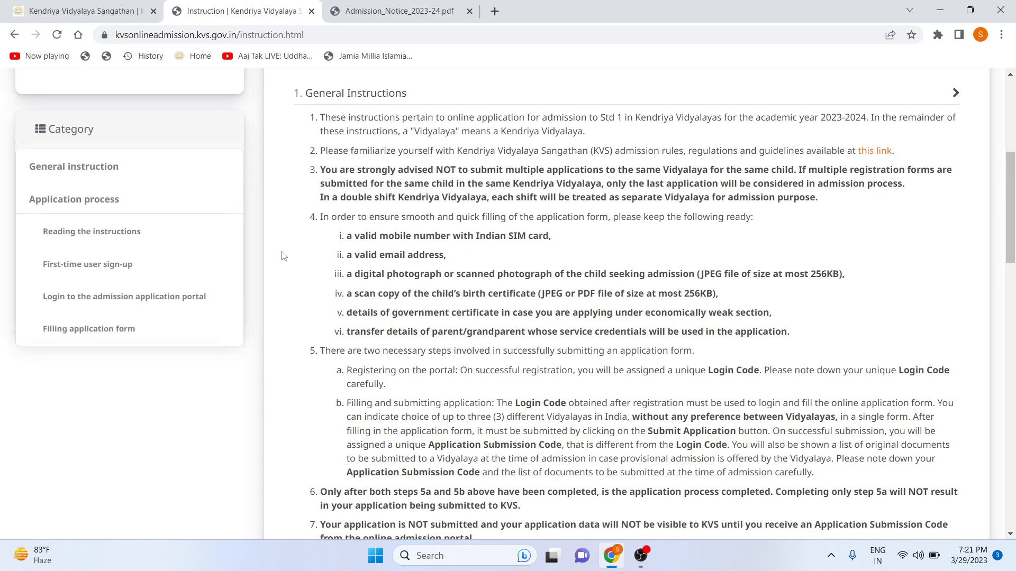
{"action": "scroll", "coordinate": [283, 256], "scroll_direction": "down", "scroll_amount": 1}
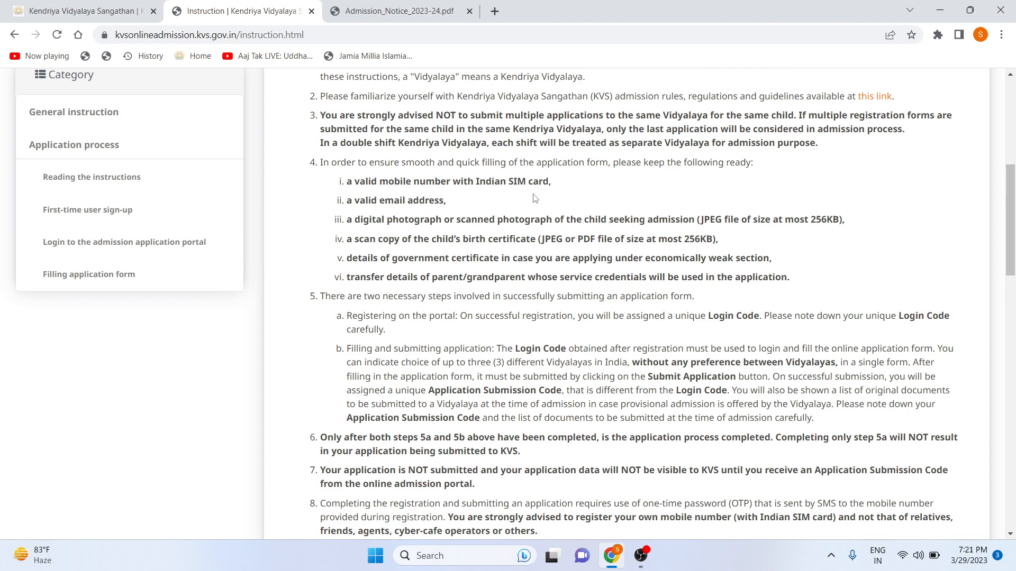
{"action": "left_click_drag", "start_coordinate": [805, 219], "coordinate": [844, 221]}
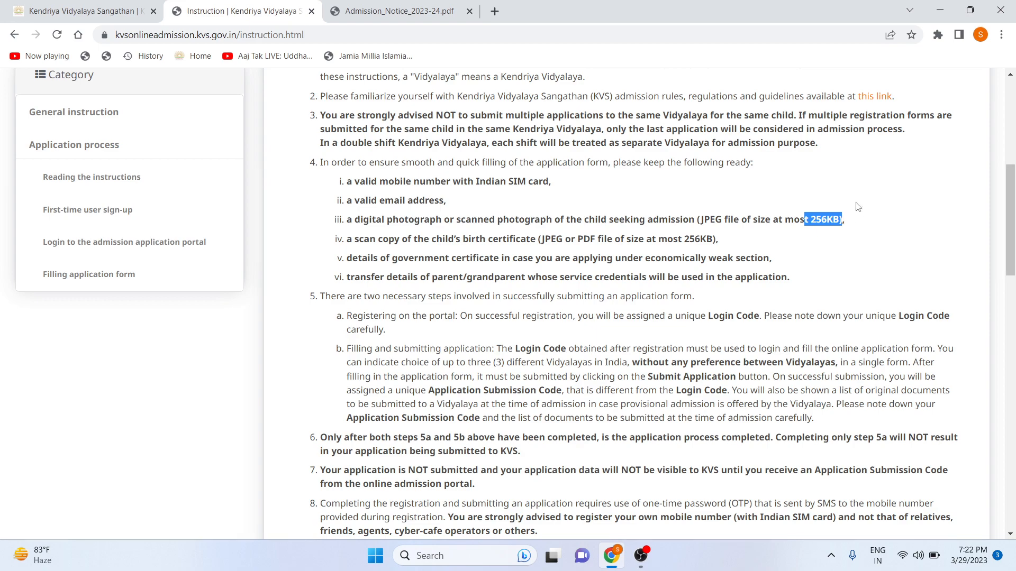
{"action": "left_click", "coordinate": [857, 202]}
{"action": "scroll", "coordinate": [857, 202], "scroll_direction": "down", "scroll_amount": 20}
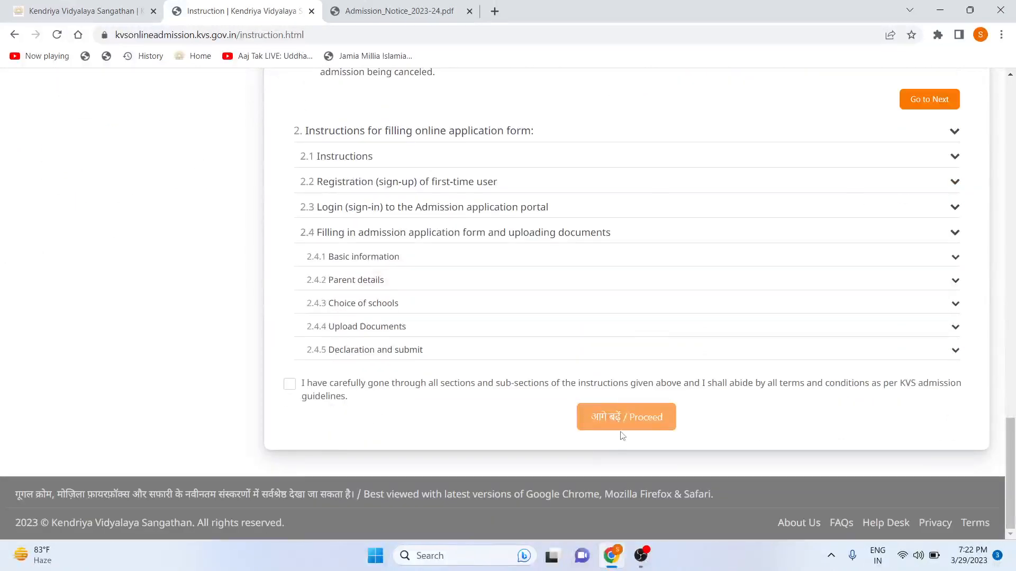
Tick the declaration confirming all instructions have been read
{"action": "left_click", "coordinate": [926, 101]}
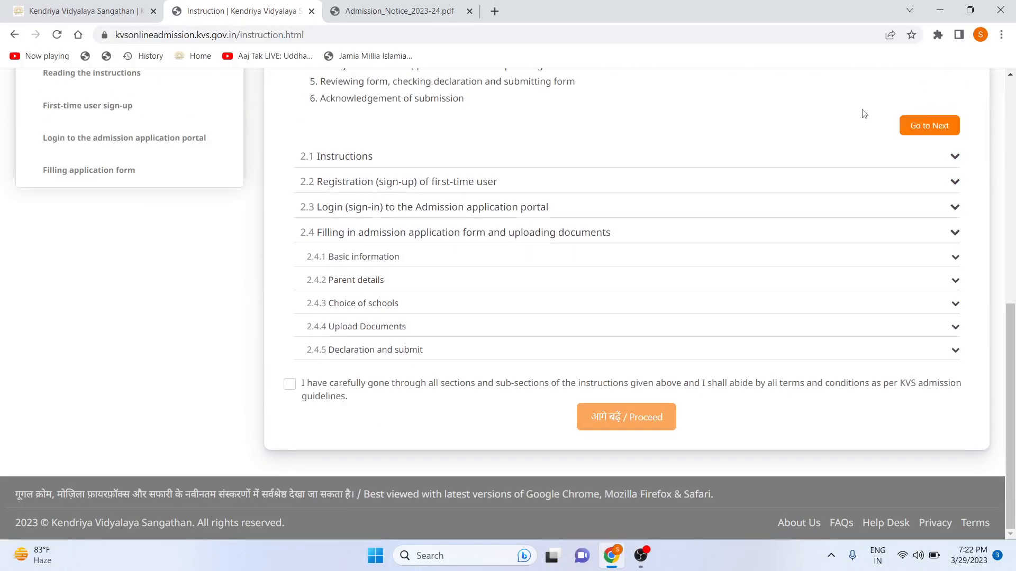
{"action": "scroll", "coordinate": [295, 250], "scroll_direction": "up", "scroll_amount": 3}
{"action": "scroll", "coordinate": [509, 206], "scroll_direction": "down", "scroll_amount": 3}
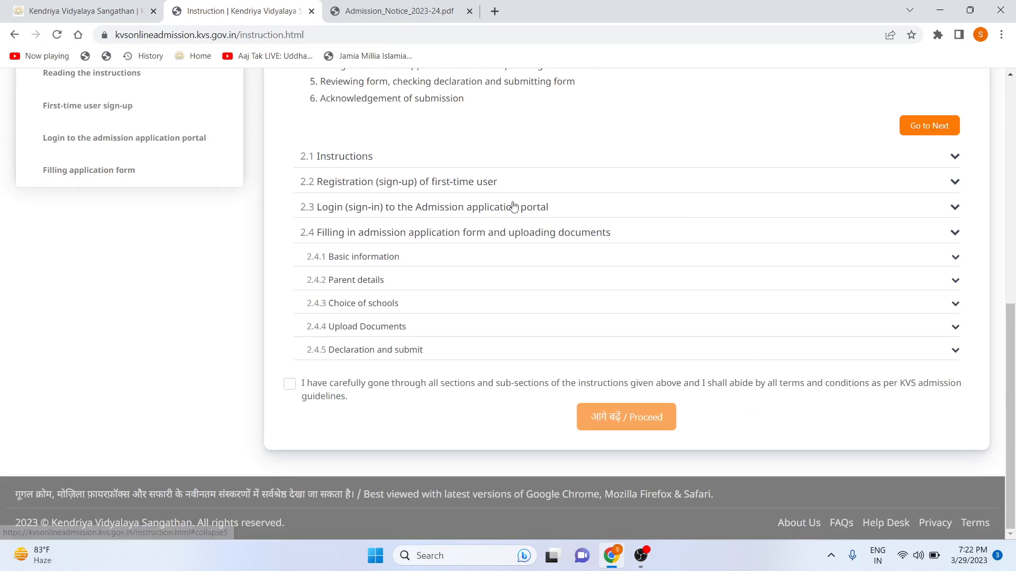
{"action": "left_click", "coordinate": [289, 386]}
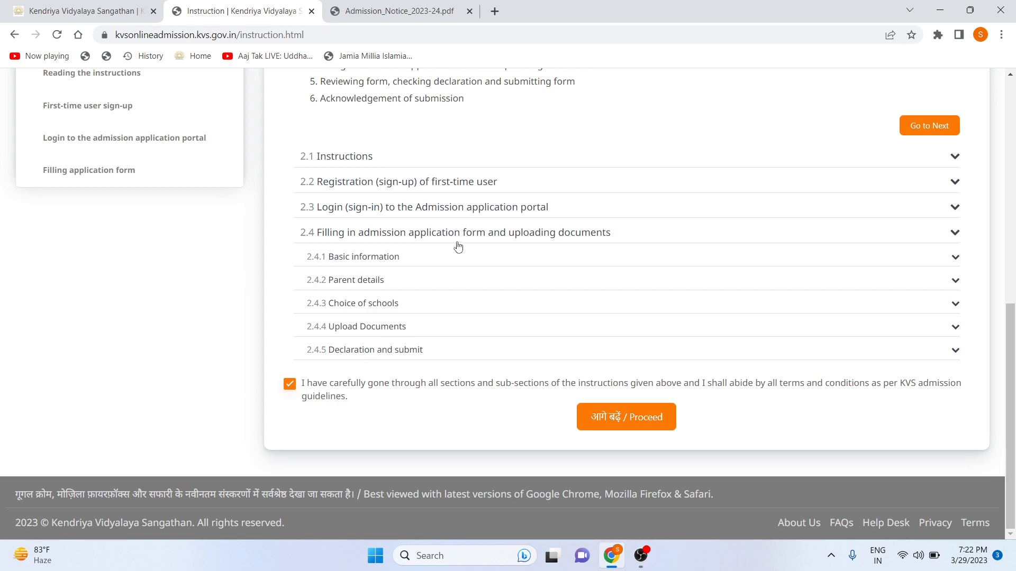
Switch the instructions to Hindi and back to English, then proceed to New Registration
{"action": "scroll", "coordinate": [459, 247], "scroll_direction": "up", "scroll_amount": 8}
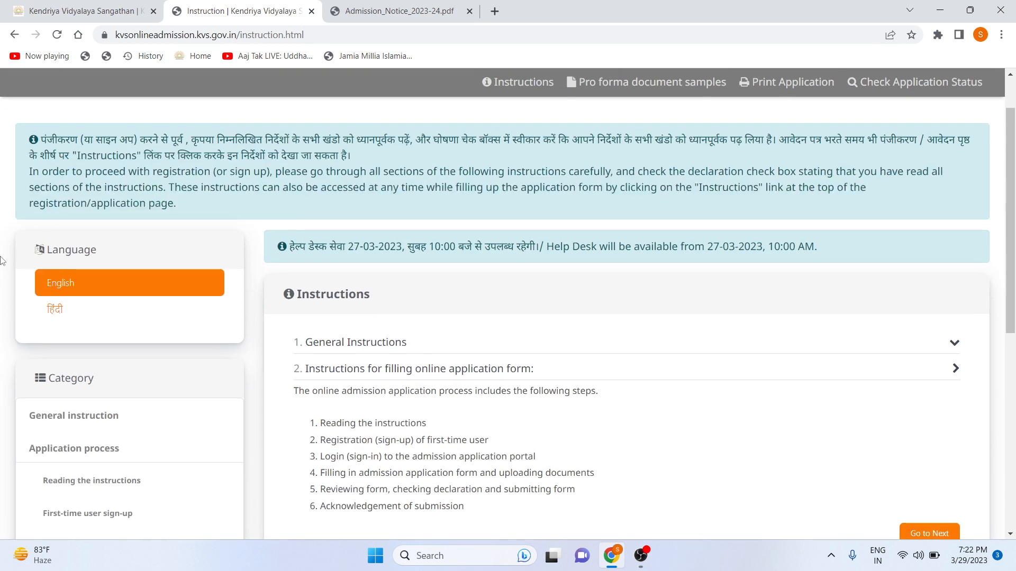
{"action": "left_click", "coordinate": [51, 317]}
{"action": "scroll", "coordinate": [507, 344], "scroll_direction": "down", "scroll_amount": 15}
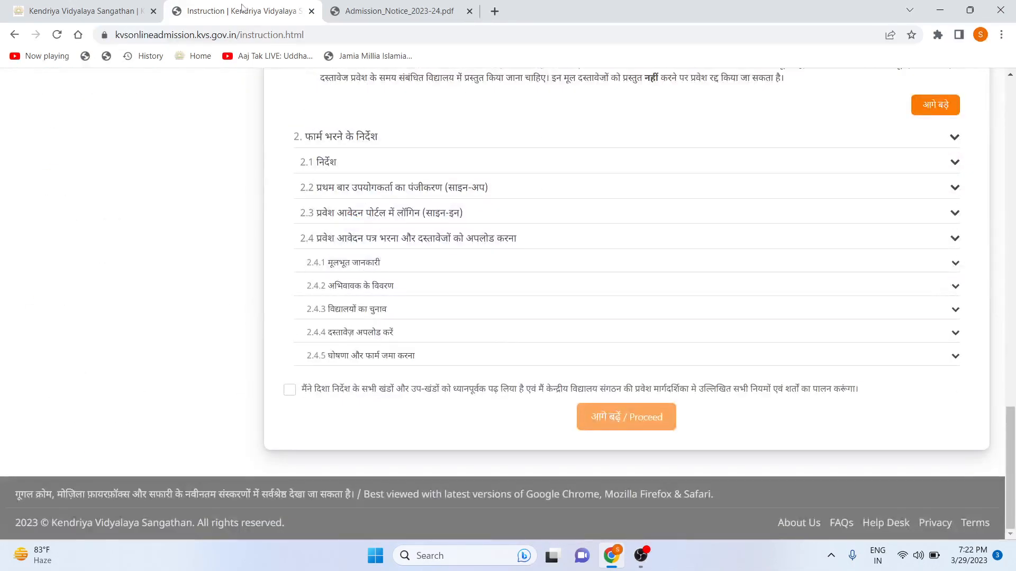
{"action": "scroll", "coordinate": [450, 328], "scroll_direction": "up", "scroll_amount": 15}
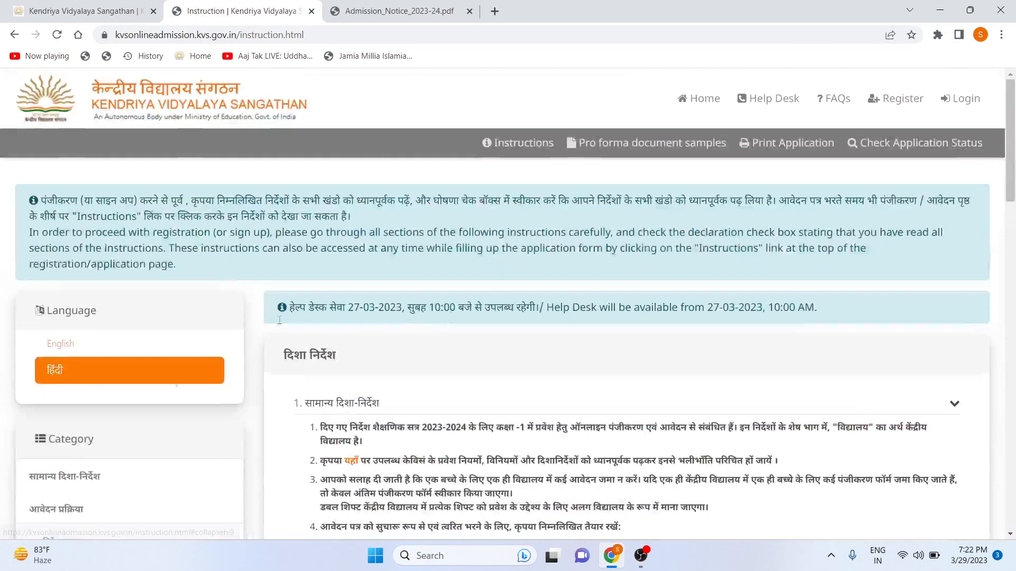
{"action": "left_click", "coordinate": [118, 347]}
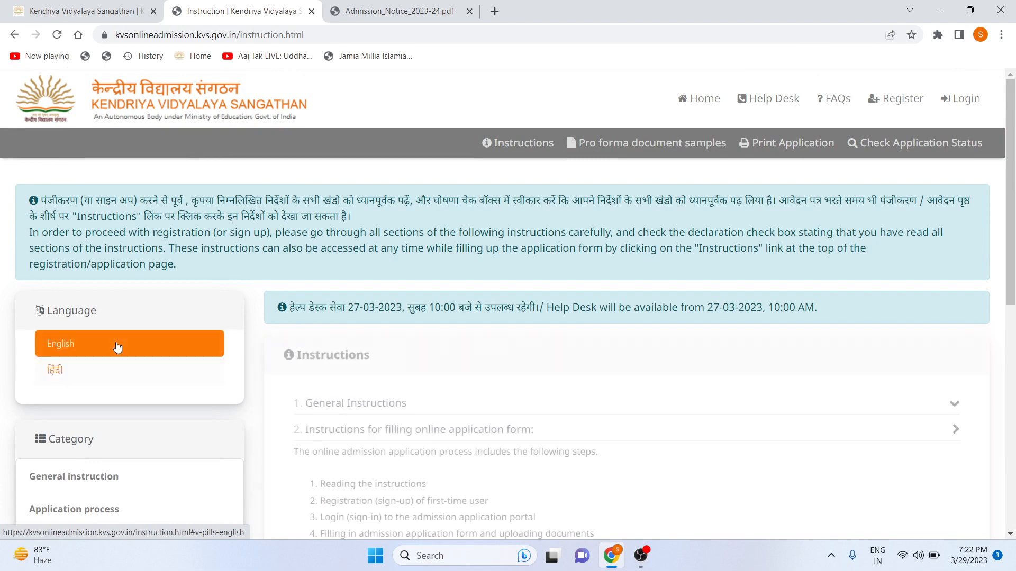
{"action": "scroll", "coordinate": [416, 385], "scroll_direction": "down", "scroll_amount": 15}
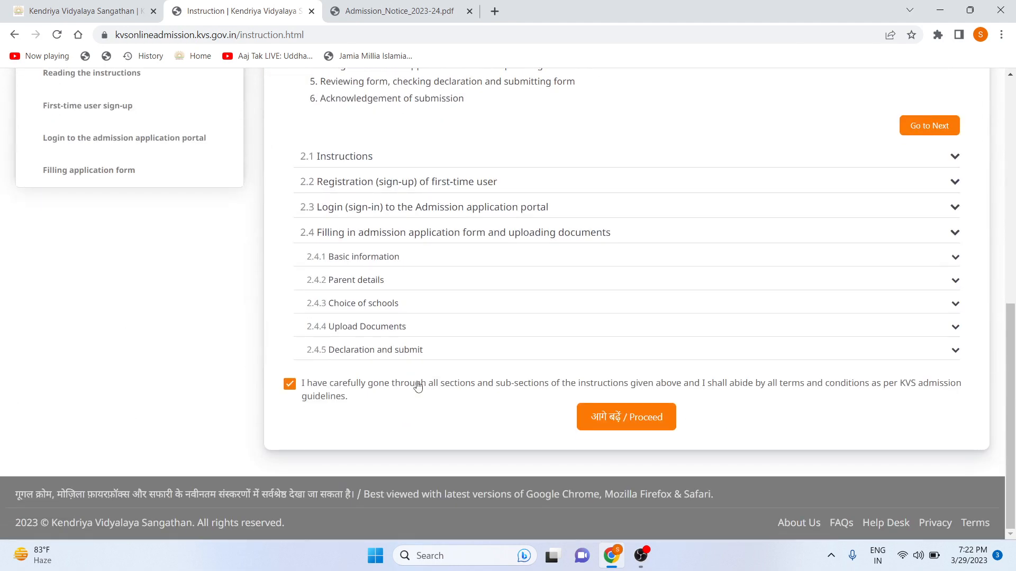
{"action": "left_click", "coordinate": [625, 416]}
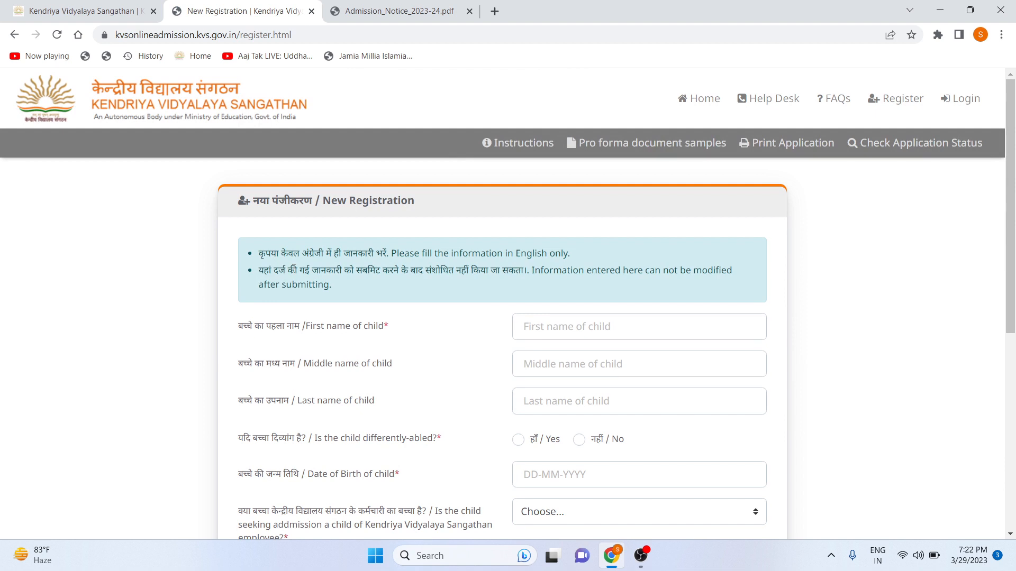
Enter the child's first name and mark differently-abled as No
{"action": "scroll", "coordinate": [294, 273], "scroll_direction": "down", "scroll_amount": 2}
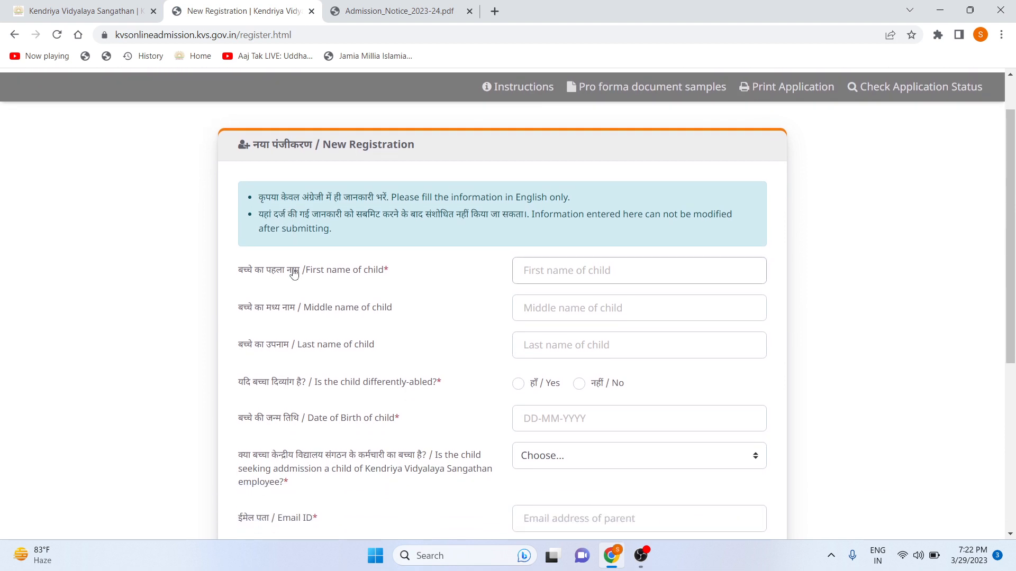
{"action": "left_click", "coordinate": [559, 263]}
{"action": "key", "text": "Caps_Lock"}
{"action": "type", "text": "S"}
{"action": "key", "text": "Caps_Lock"}
{"action": "type", "text": "orav"}
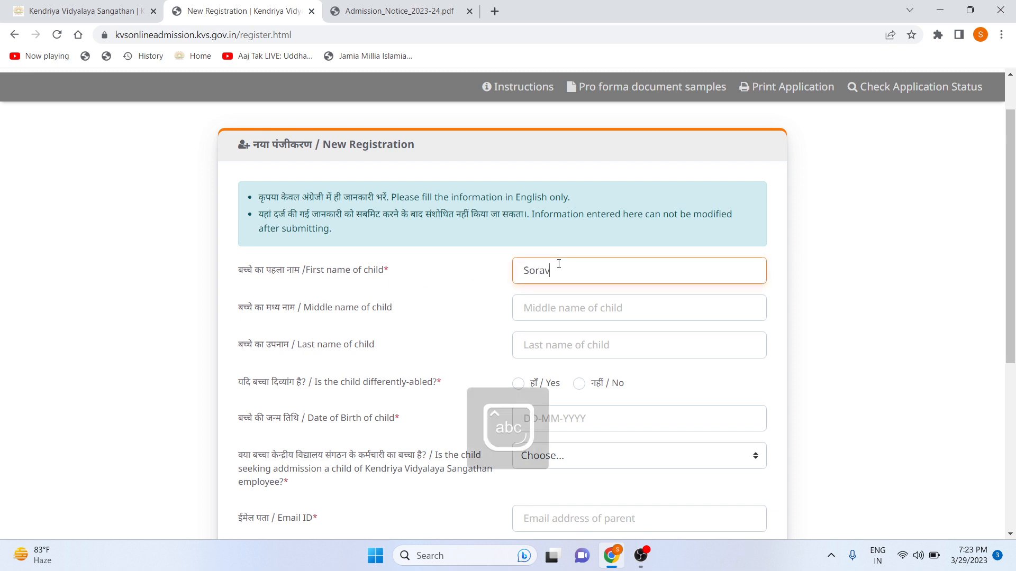
{"action": "left_click", "coordinate": [573, 295]}
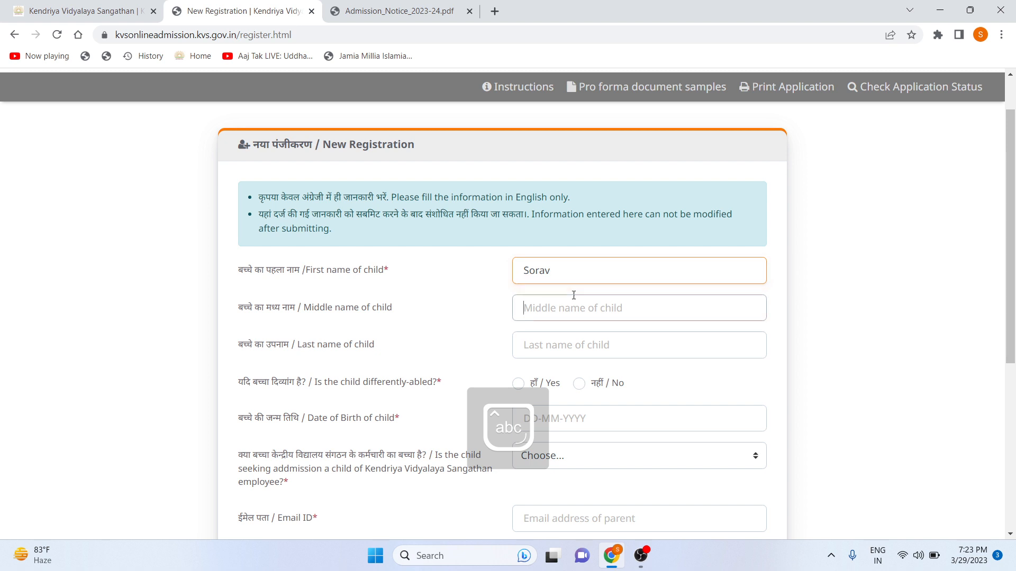
{"action": "scroll", "coordinate": [573, 295], "scroll_direction": "down", "scroll_amount": 1}
{"action": "scroll", "coordinate": [573, 295], "scroll_direction": "down", "scroll_amount": 1}
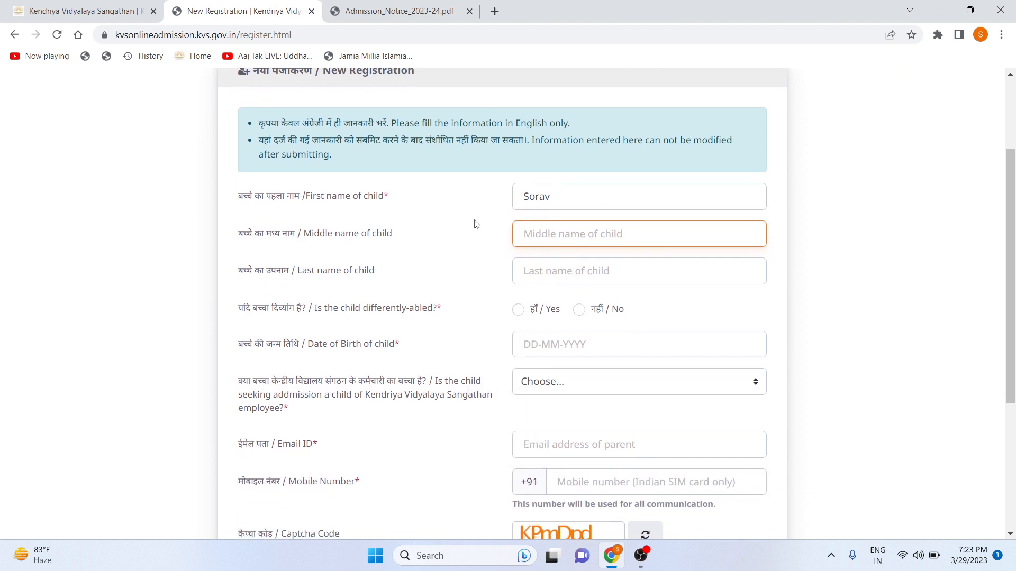
{"action": "scroll", "coordinate": [496, 245], "scroll_direction": "down", "scroll_amount": 2}
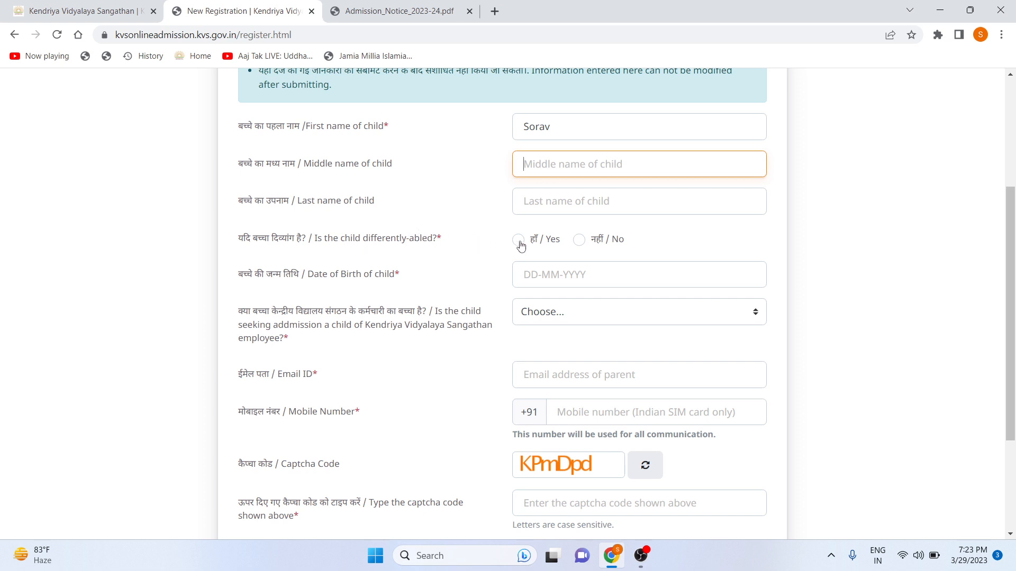
{"action": "left_click", "coordinate": [580, 240]}
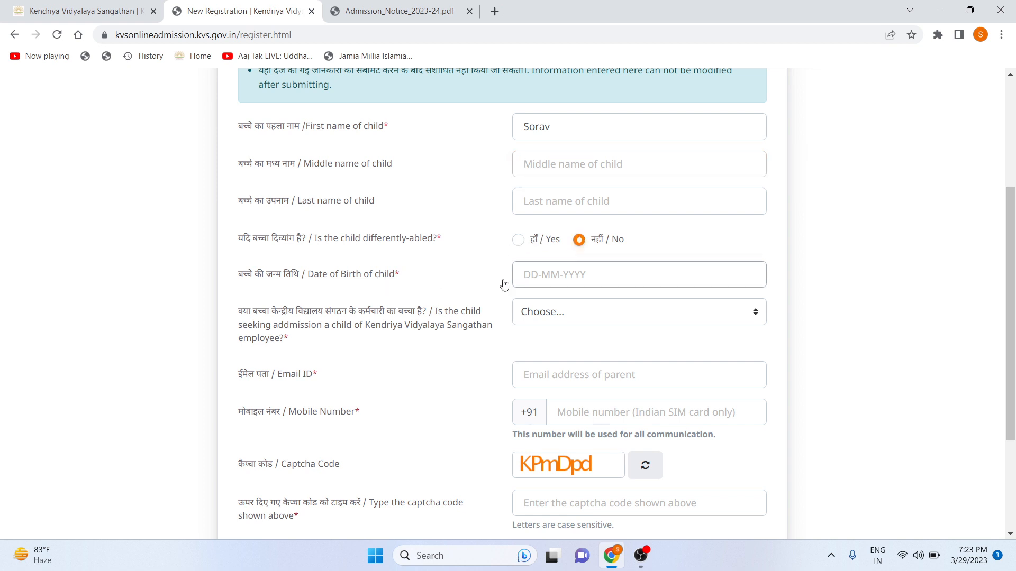
Enter the date of birth 28-03-2016 and confirm the 28th in the calendar
{"action": "left_click", "coordinate": [524, 276]}
{"action": "type", "text": "20"}
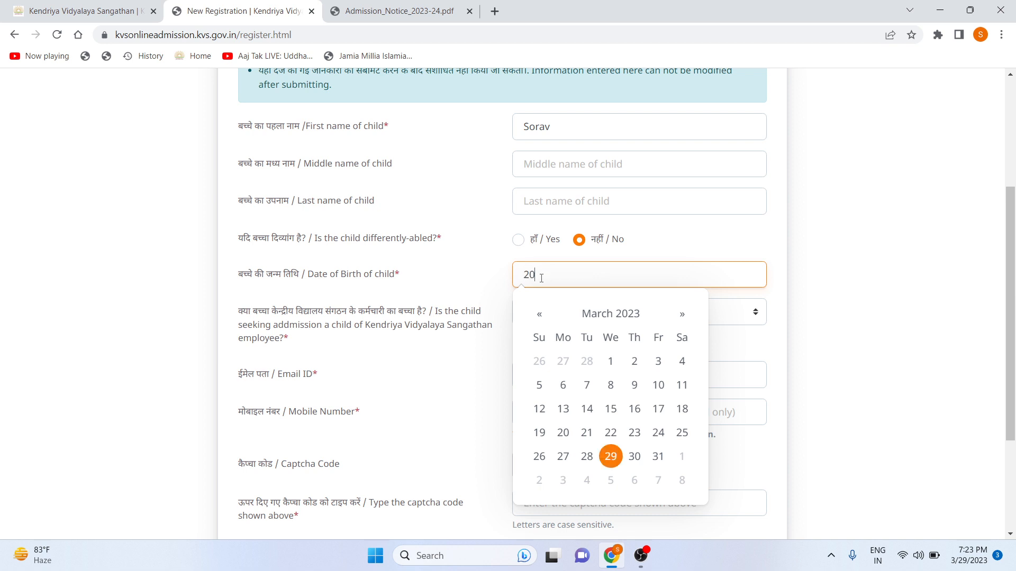
{"action": "key", "text": "BackSpace"}
{"action": "type", "text": "8-03-201"}
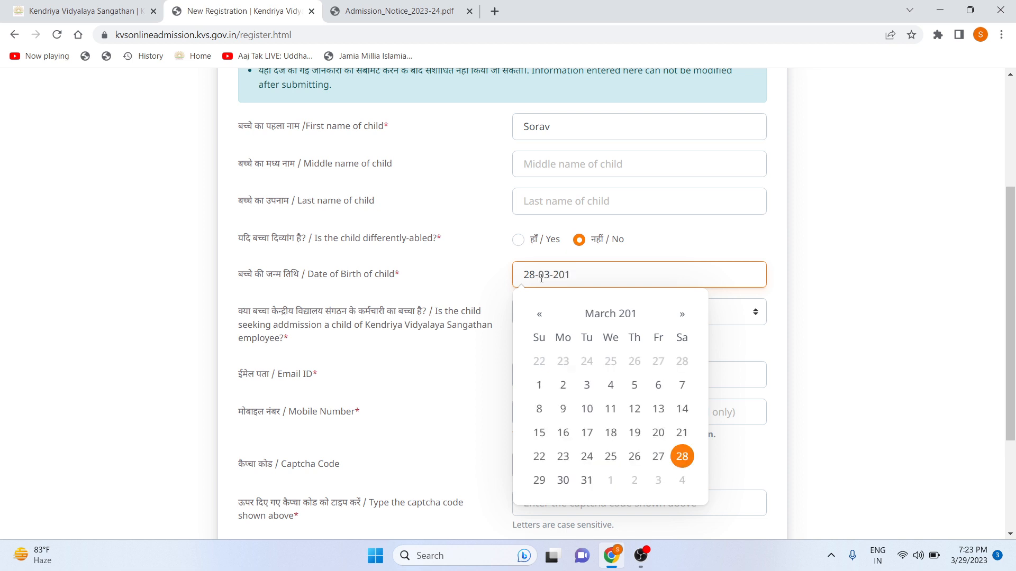
{"action": "type", "text": "6"}
{"action": "left_click", "coordinate": [478, 277]}
{"action": "left_click", "coordinate": [478, 277]}
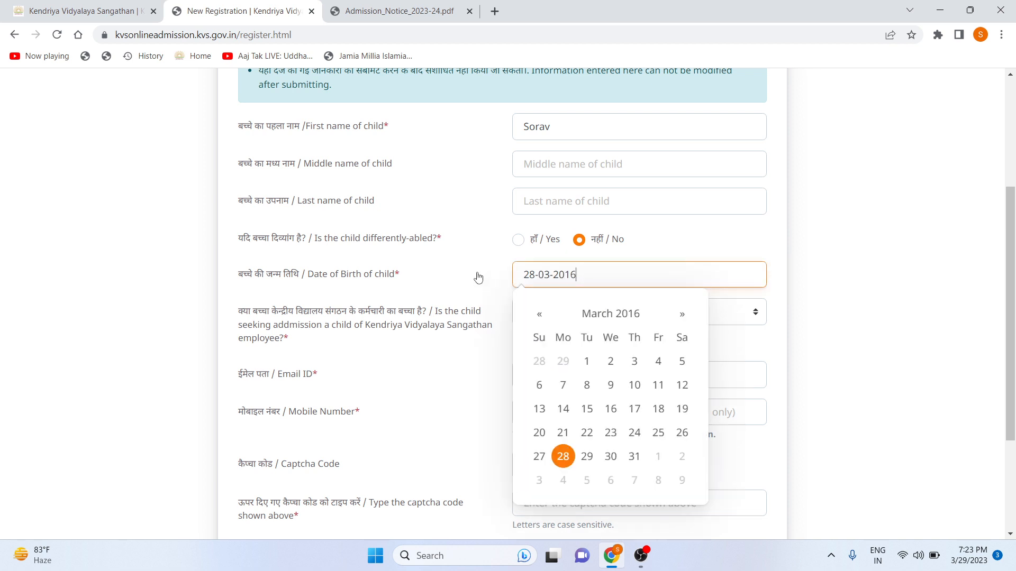
{"action": "left_click", "coordinate": [562, 462]}
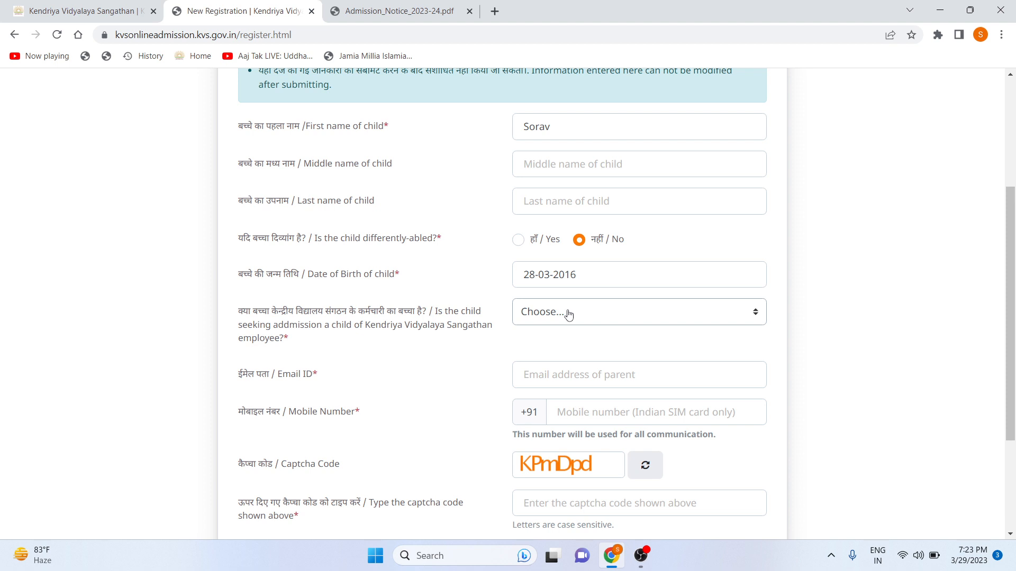
{"action": "scroll", "coordinate": [569, 315], "scroll_direction": "down", "scroll_amount": 1}
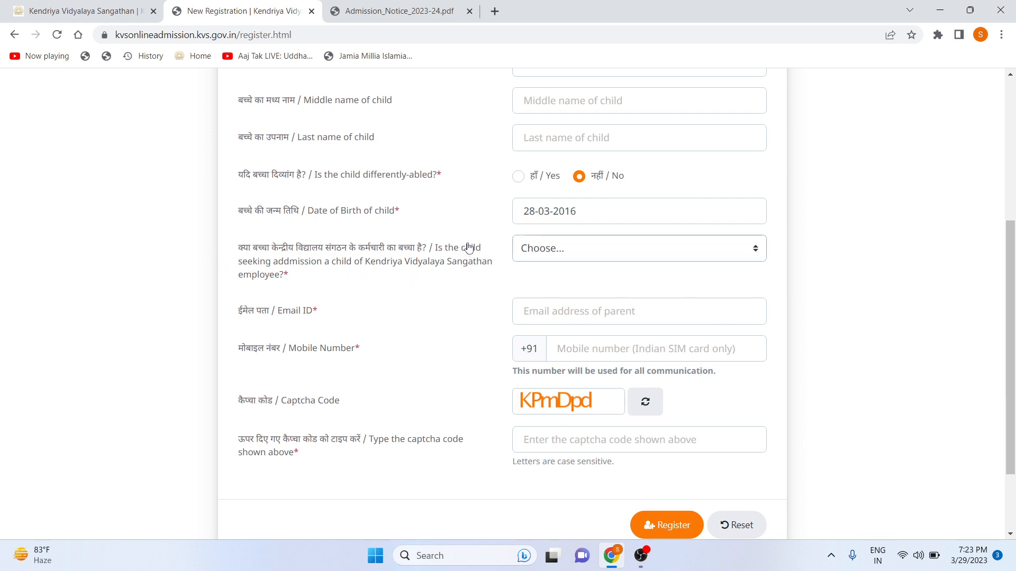
Answer Not Applicable to the KVS-employee question
{"action": "left_click", "coordinate": [552, 254]}
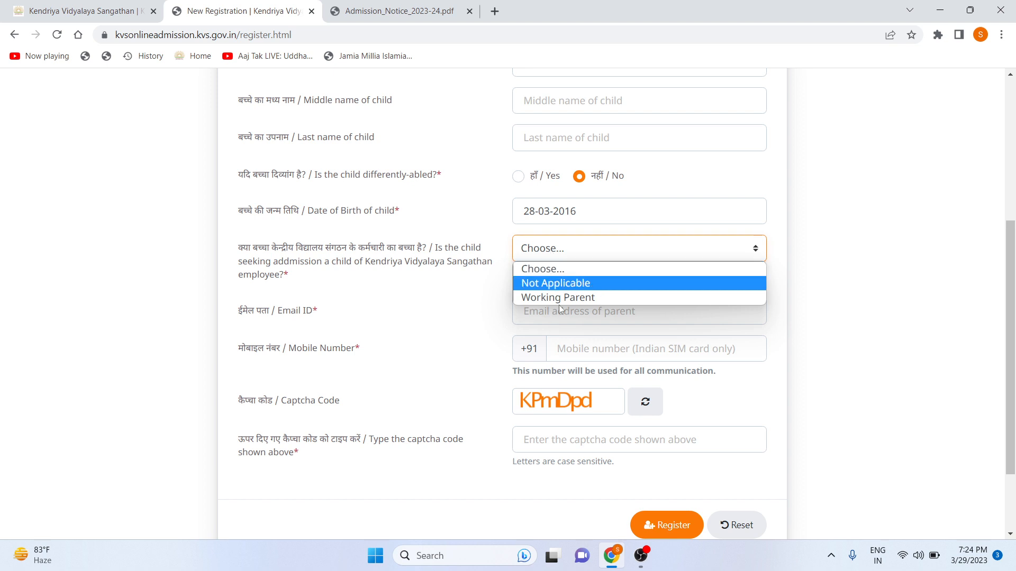
{"action": "left_click", "coordinate": [576, 285]}
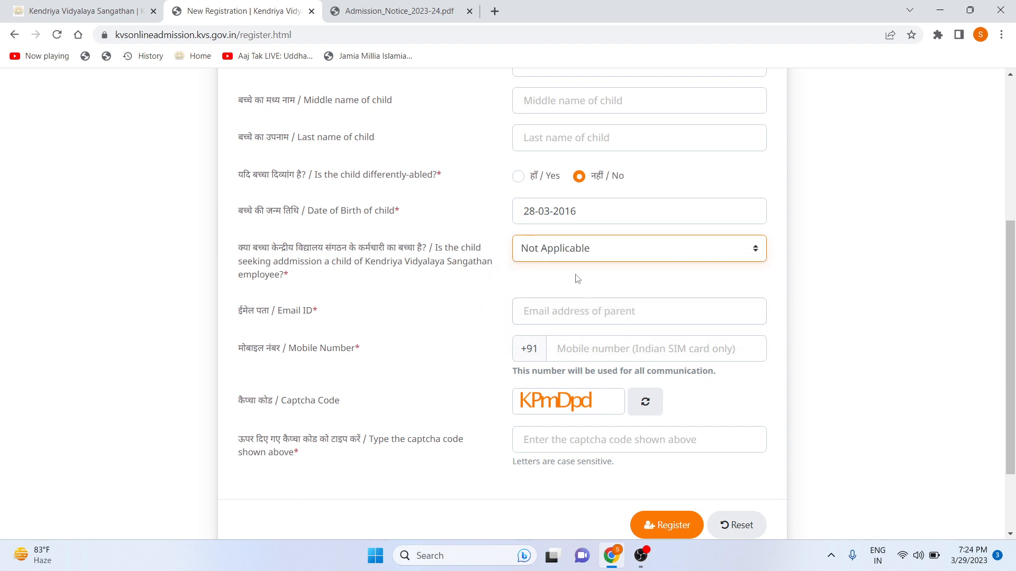
{"action": "left_click", "coordinate": [575, 260]}
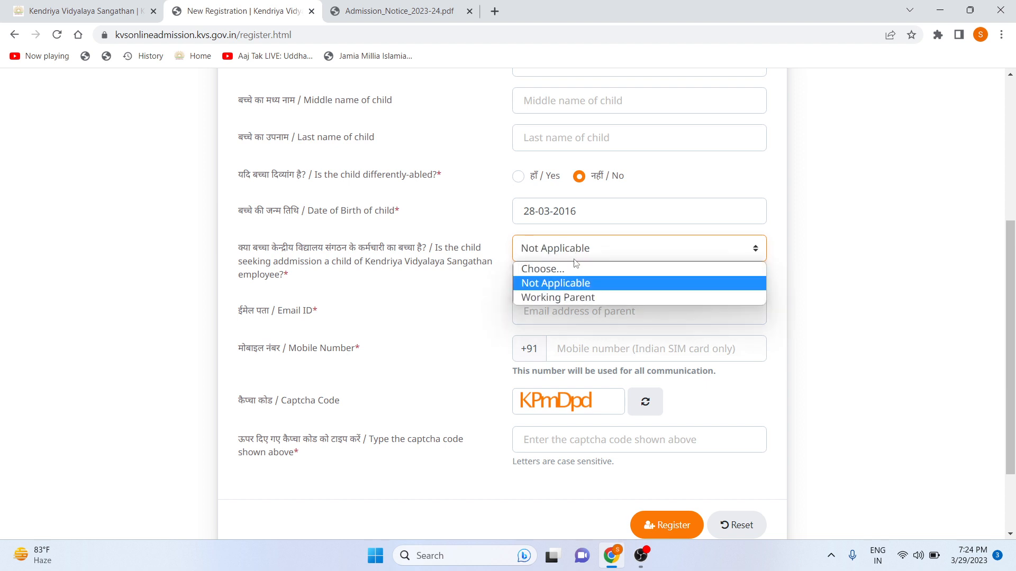
{"action": "left_click", "coordinate": [554, 297]}
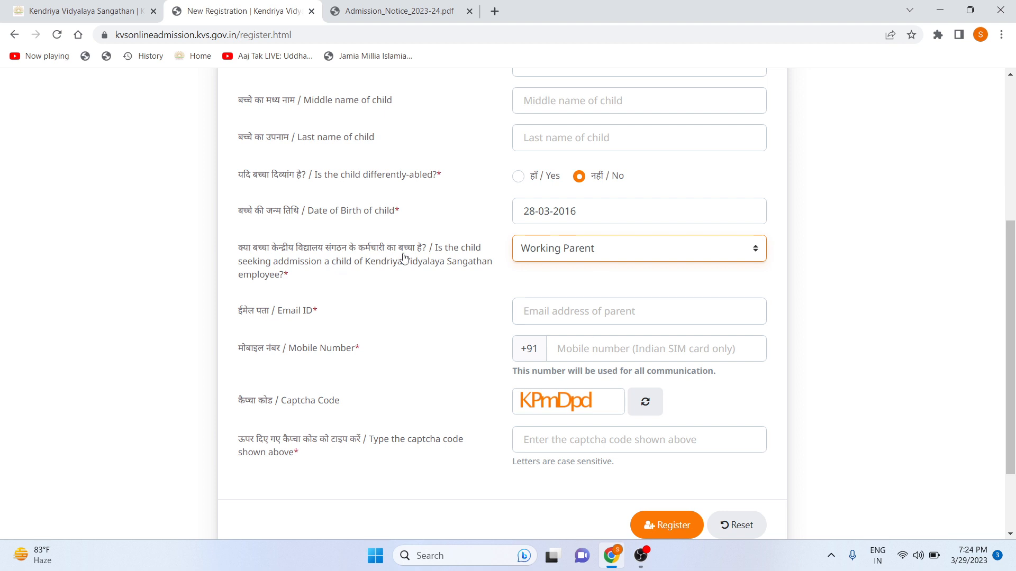
{"action": "left_click", "coordinate": [548, 248]}
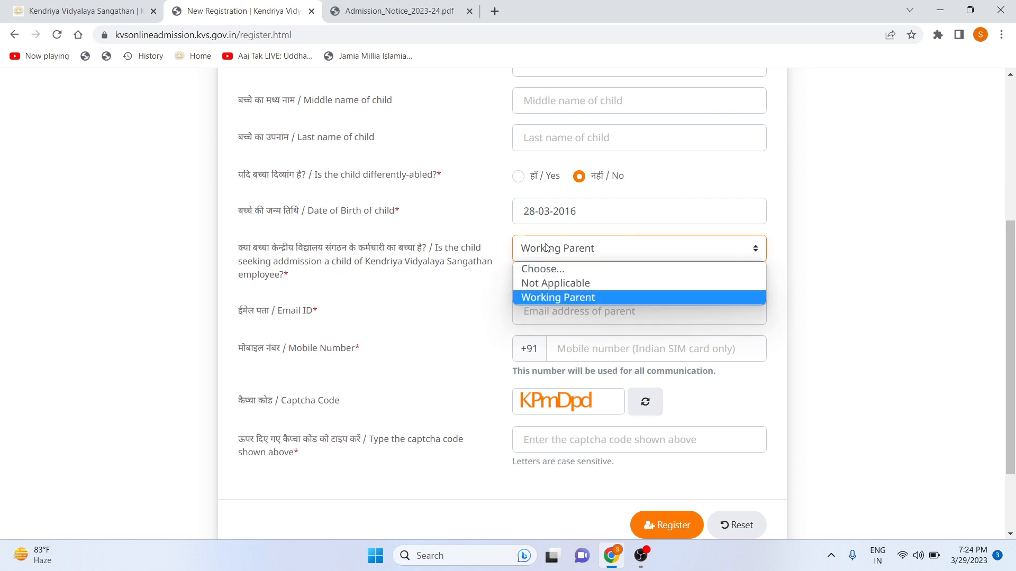
{"action": "left_click", "coordinate": [527, 283]}
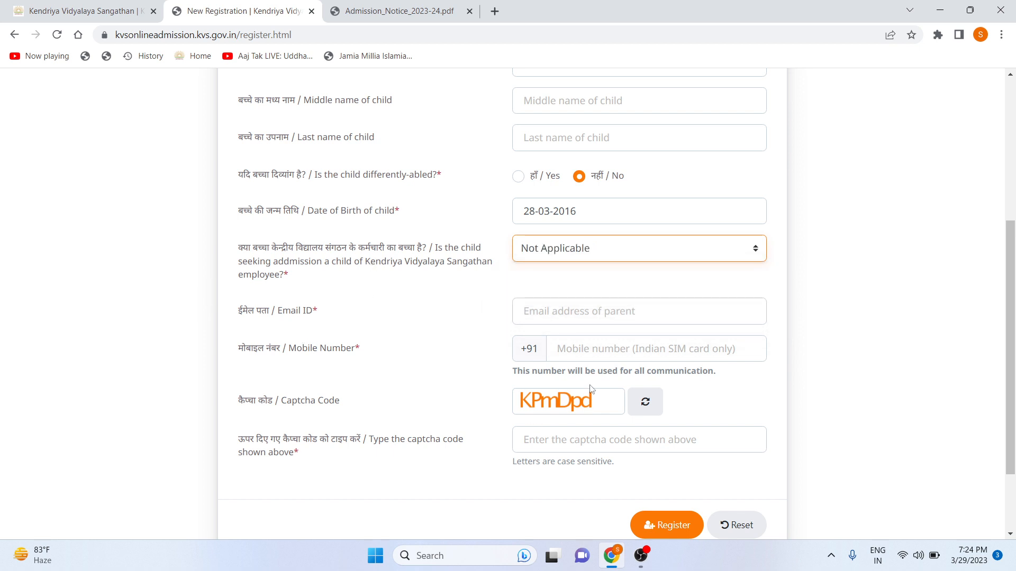
Fill in the parent's Gmail e-mail address and mobile number
{"action": "left_click", "coordinate": [583, 312]}
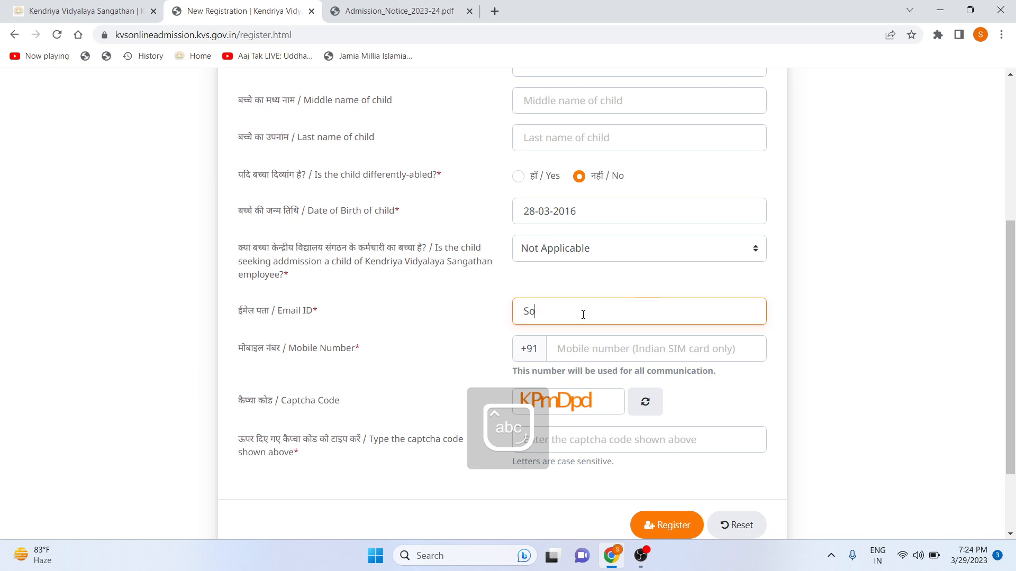
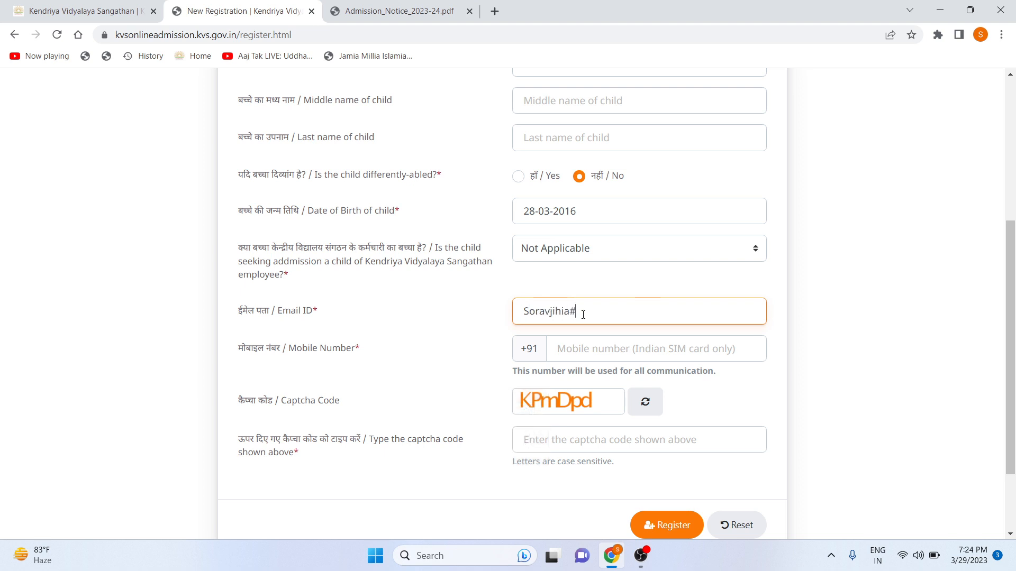
{"action": "left_click", "coordinate": [583, 349]}
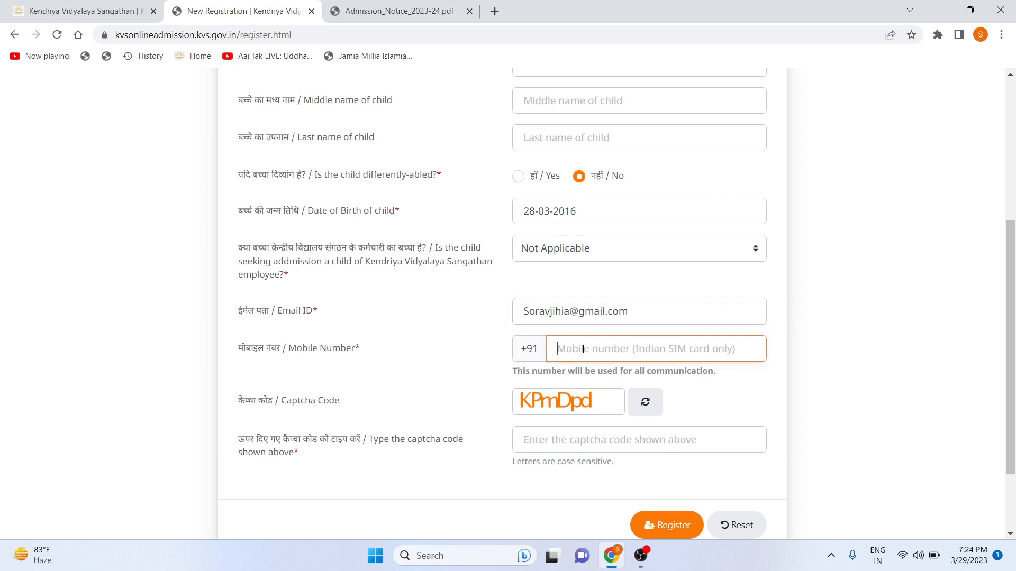
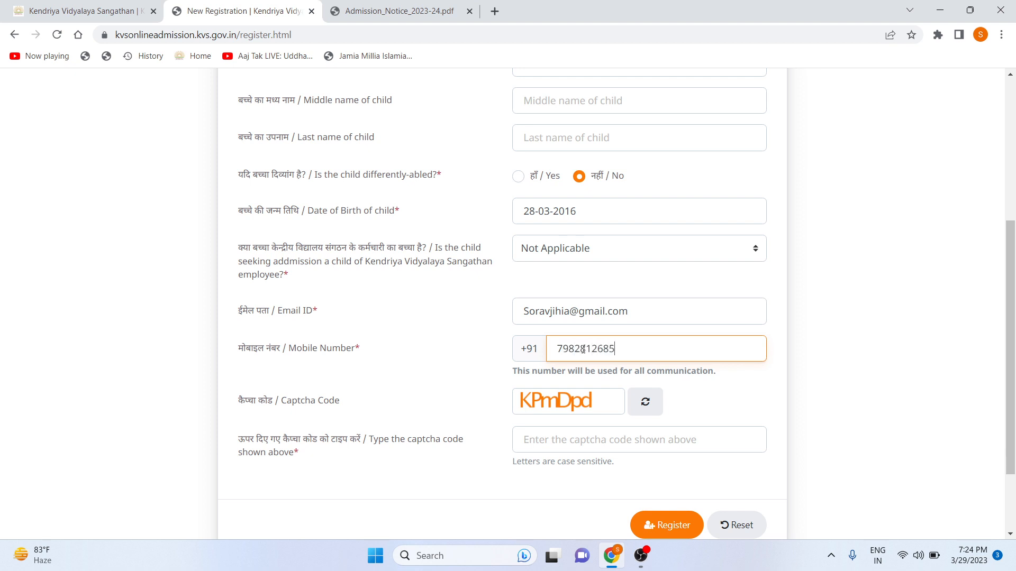
Type the case-sensitive captcha code and submit the registration form
{"action": "scroll", "coordinate": [494, 297], "scroll_direction": "down", "scroll_amount": 1}
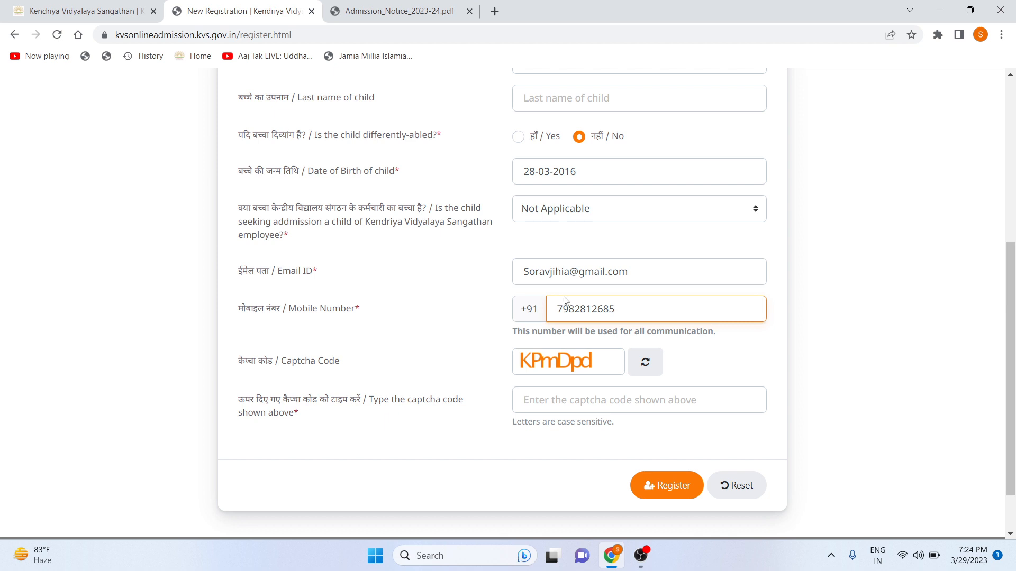
{"action": "scroll", "coordinate": [543, 314], "scroll_direction": "down", "scroll_amount": 2}
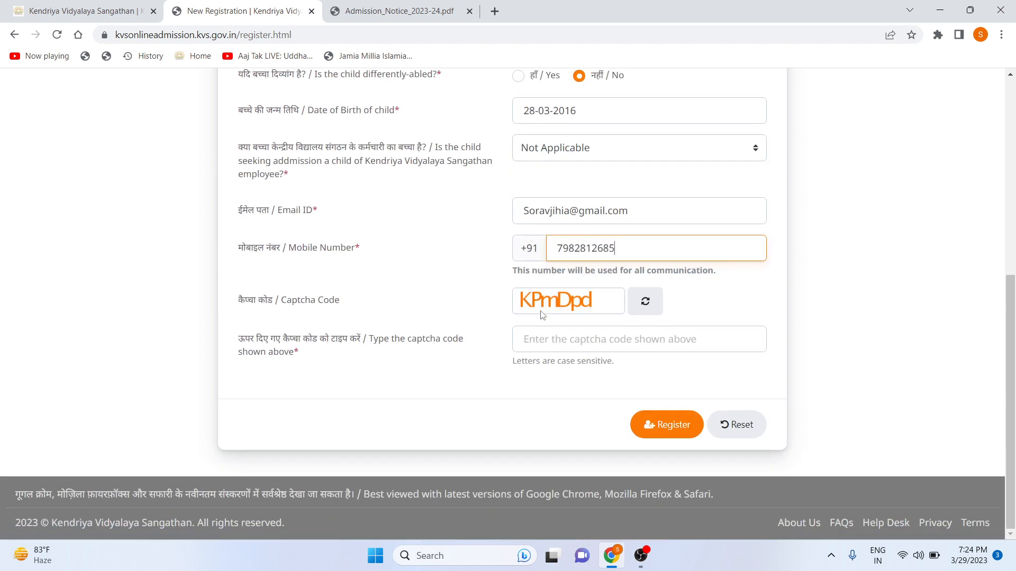
{"action": "left_click", "coordinate": [589, 344]}
{"action": "key", "text": "Caps_Lock"}
{"action": "type", "text": "K"}
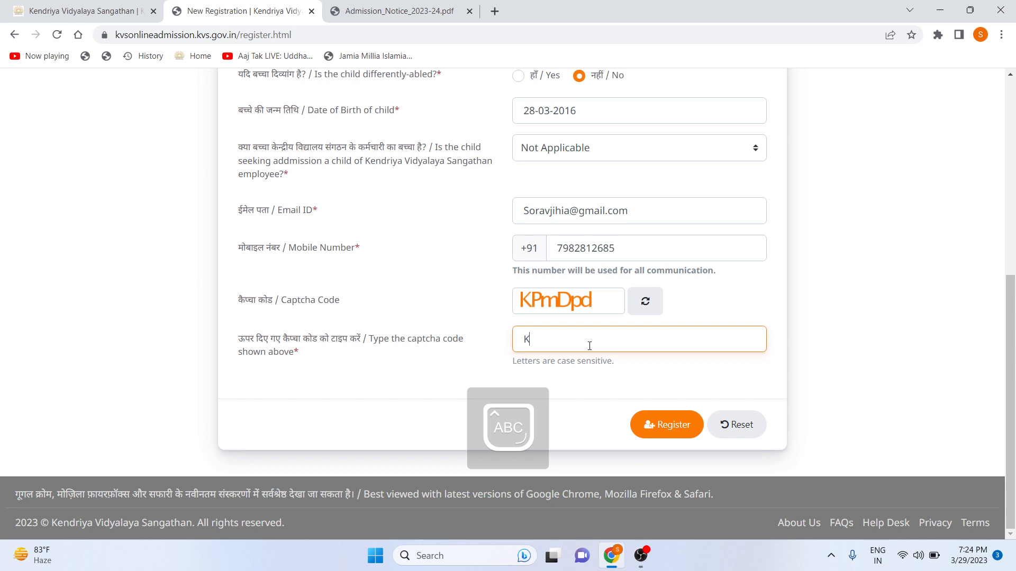
{"action": "type", "text": "P"}
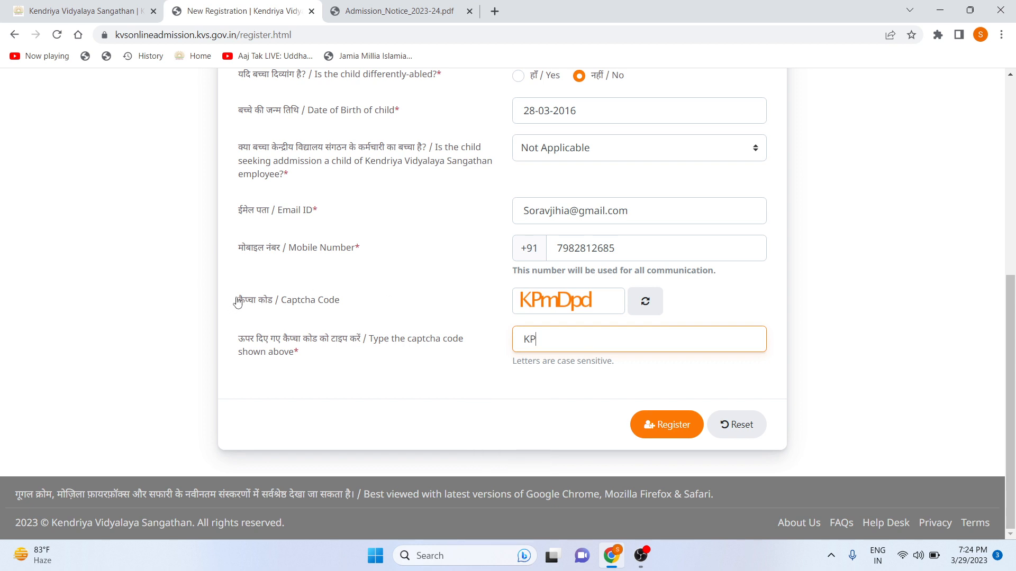
{"action": "left_click_drag", "start_coordinate": [237, 301], "coordinate": [341, 301]}
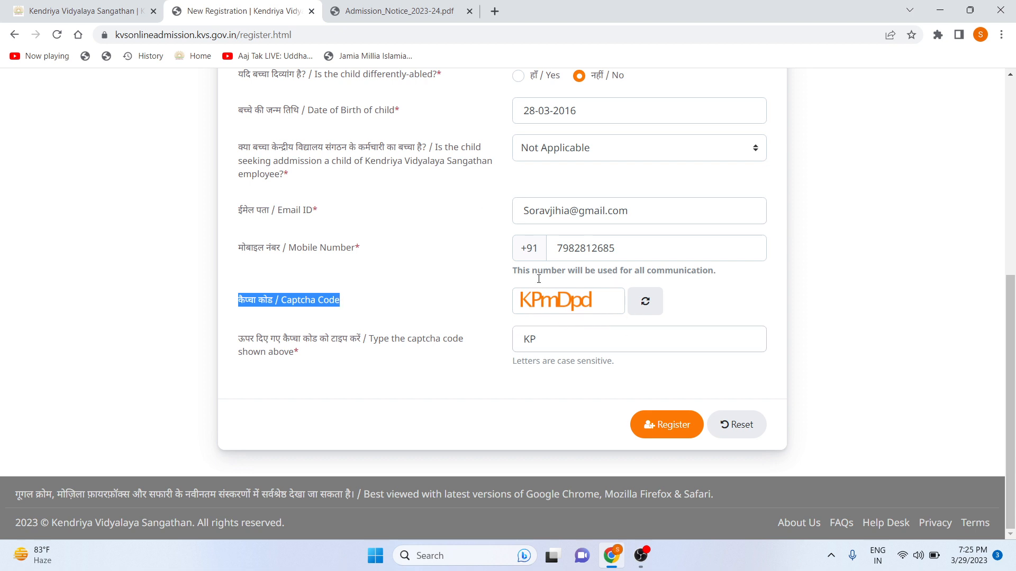
{"action": "left_click", "coordinate": [543, 342]}
{"action": "key", "text": "Caps_Lock"}
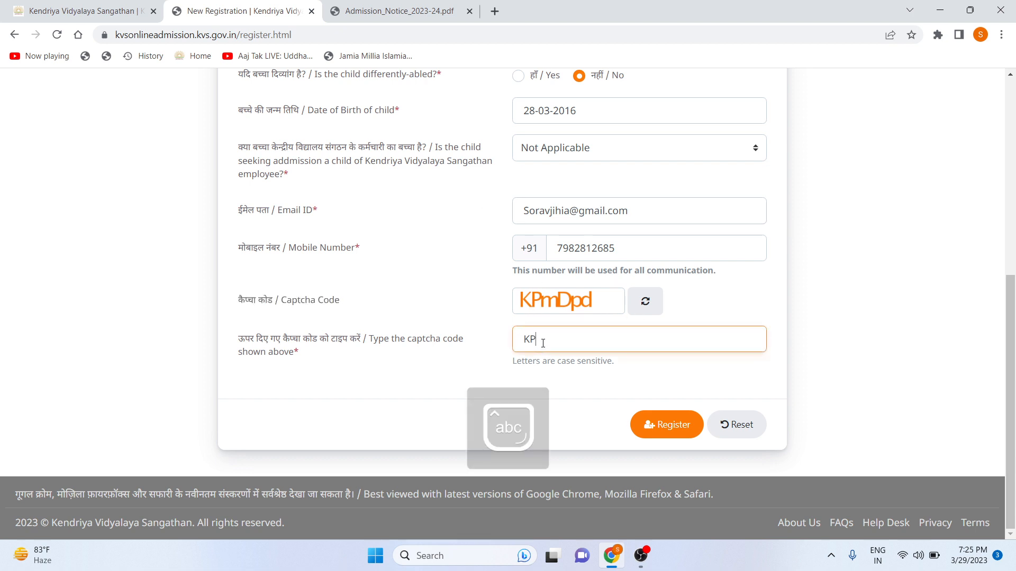
{"action": "type", "text": "m"}
{"action": "key", "text": "Caps_Lock"}
{"action": "type", "text": "D"}
{"action": "key", "text": "Caps_Lock"}
{"action": "type", "text": "pd"}
{"action": "left_click", "coordinate": [692, 425]}
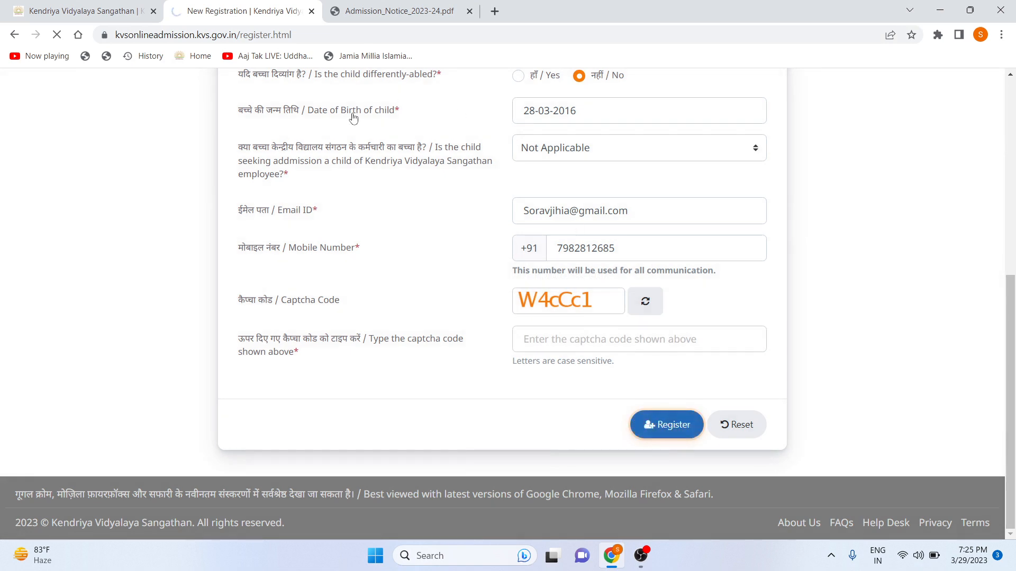
Enter the OTP received on the registered mobile number
{"action": "scroll", "coordinate": [475, 356], "scroll_direction": "down", "scroll_amount": 2}
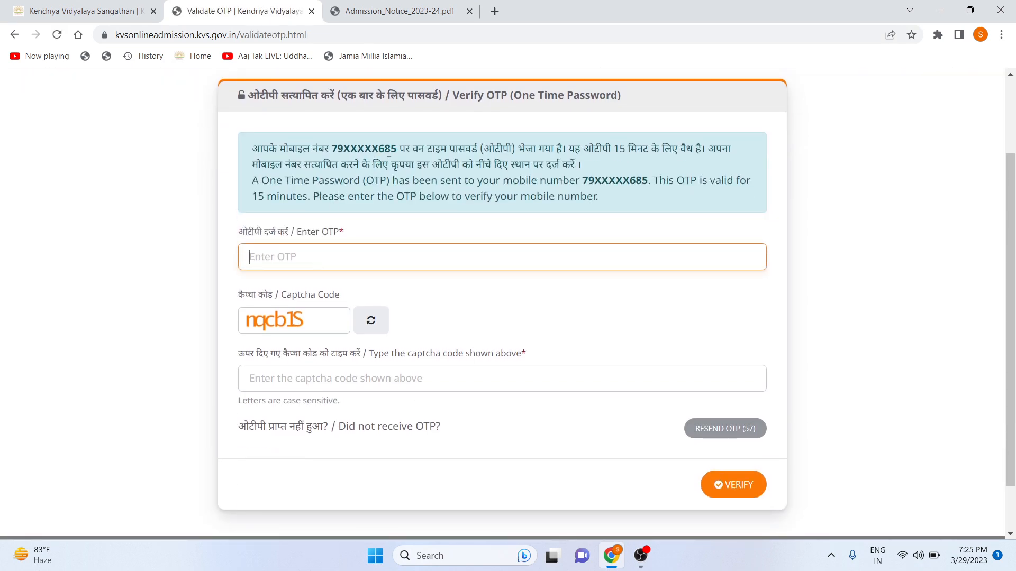
{"action": "left_click_drag", "start_coordinate": [398, 150], "coordinate": [329, 150]}
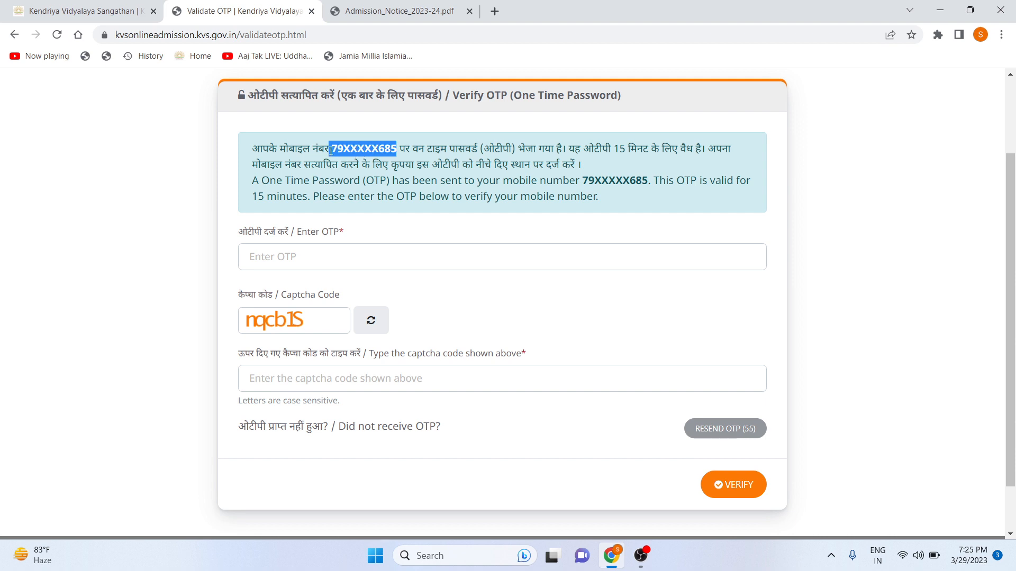
{"action": "left_click", "coordinate": [293, 257]}
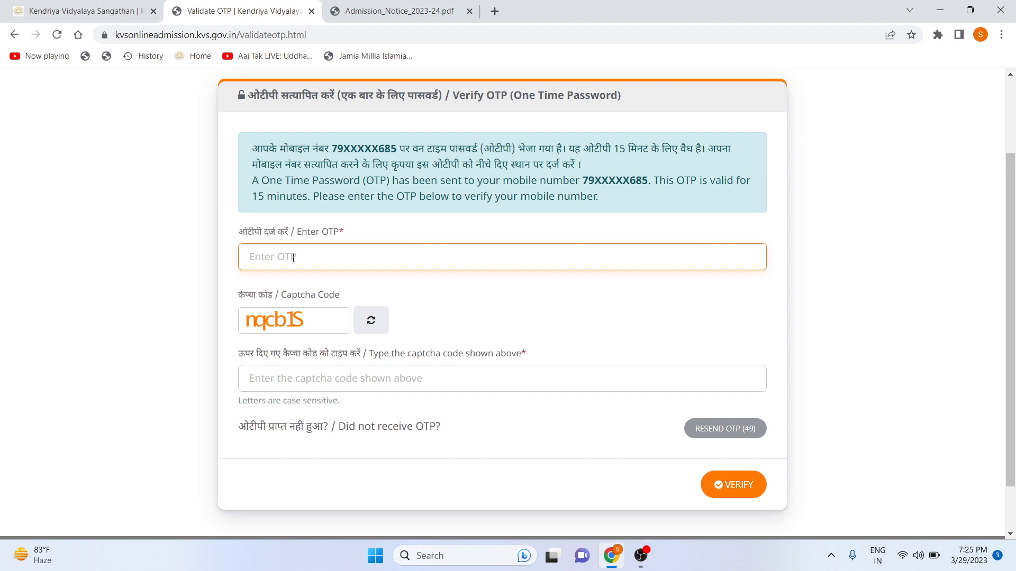
Enter the page's captcha code and verify to complete sign-up
{"action": "left_click", "coordinate": [298, 372]}
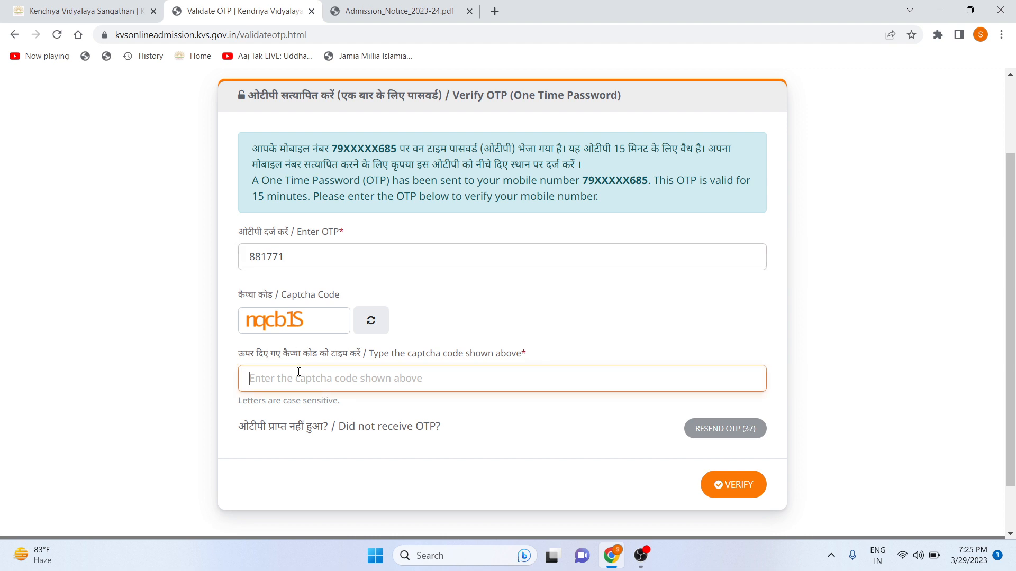
{"action": "type", "text": "n"}
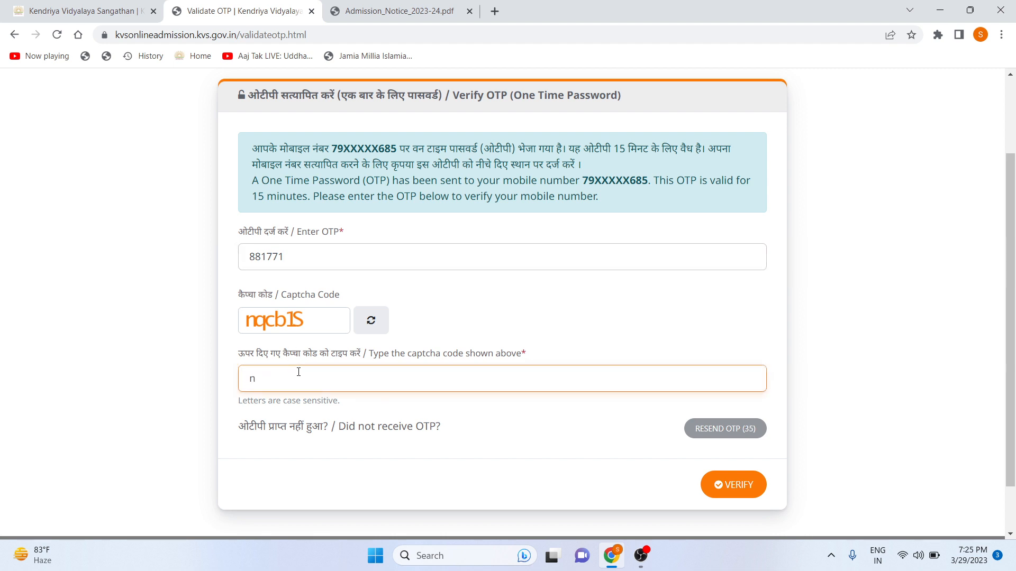
{"action": "type", "text": "qcb1"}
{"action": "key", "text": "Caps_Lock"}
{"action": "type", "text": "S"}
{"action": "key", "text": "Caps_Lock"}
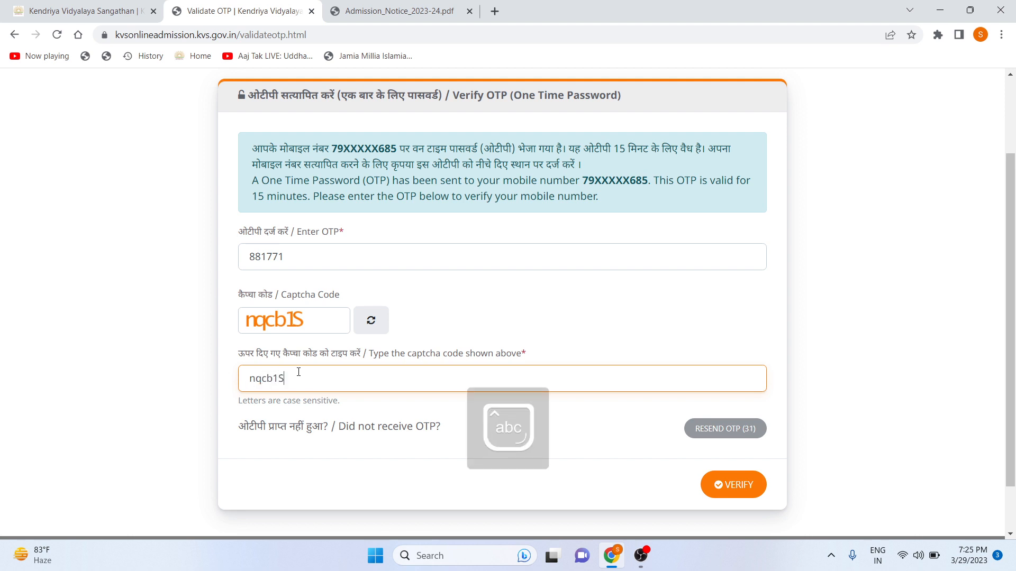
{"action": "scroll", "coordinate": [365, 294], "scroll_direction": "down", "scroll_amount": 1}
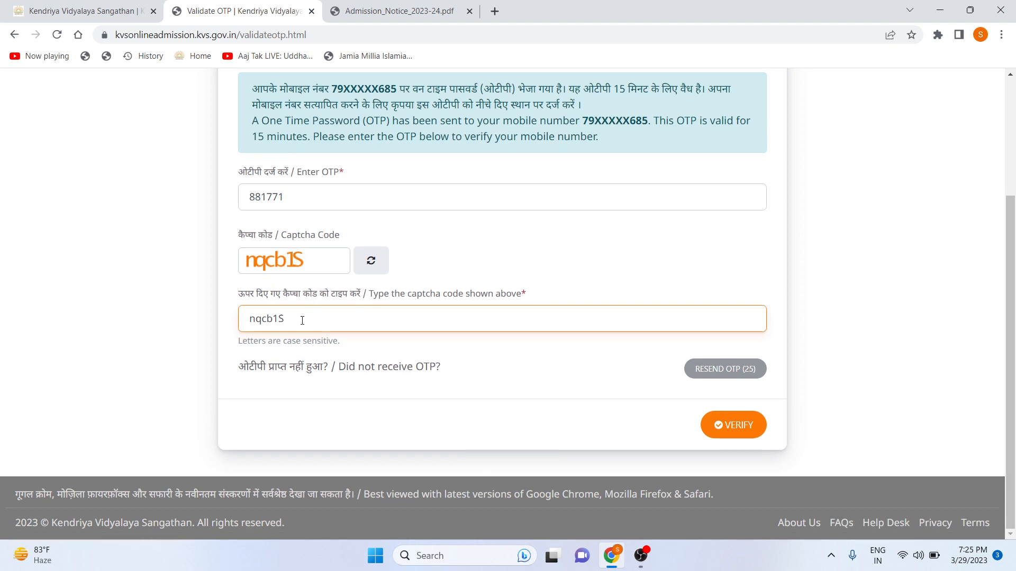
{"action": "left_click", "coordinate": [728, 427]}
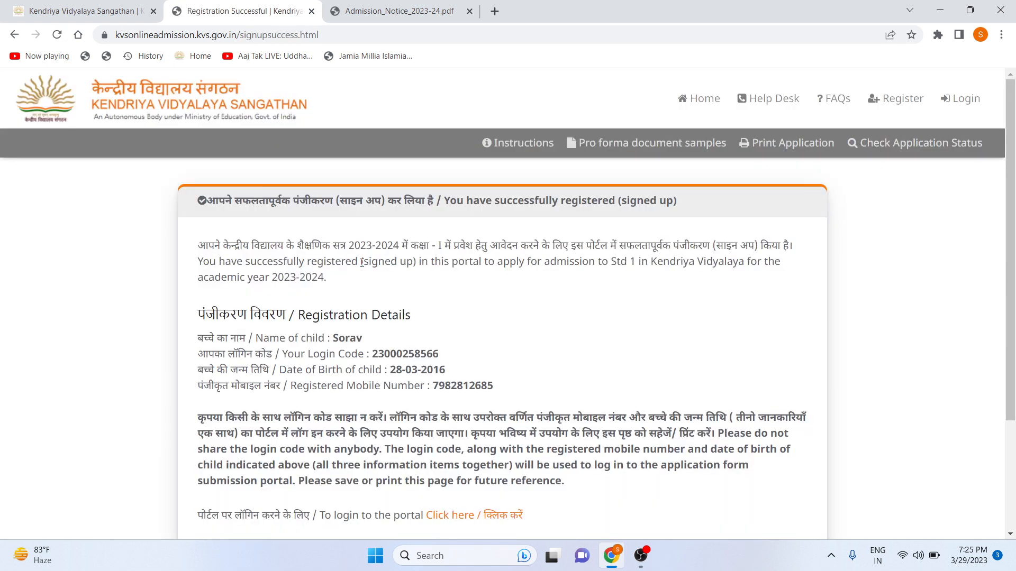
{"action": "scroll", "coordinate": [193, 265], "scroll_direction": "down", "scroll_amount": 2}
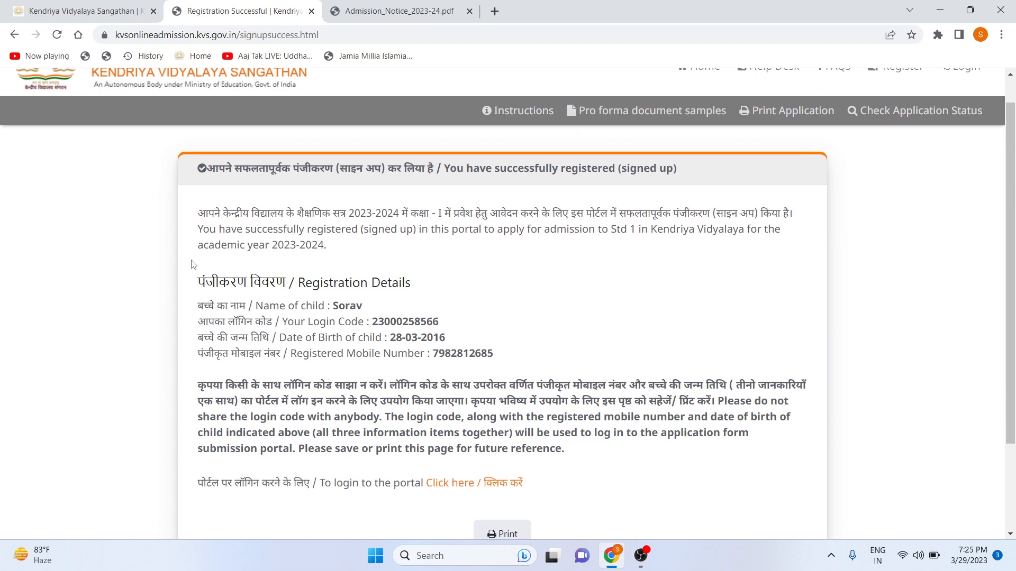
{"action": "left_click_drag", "start_coordinate": [197, 186], "coordinate": [372, 206]}
{"action": "left_click", "coordinate": [371, 204]}
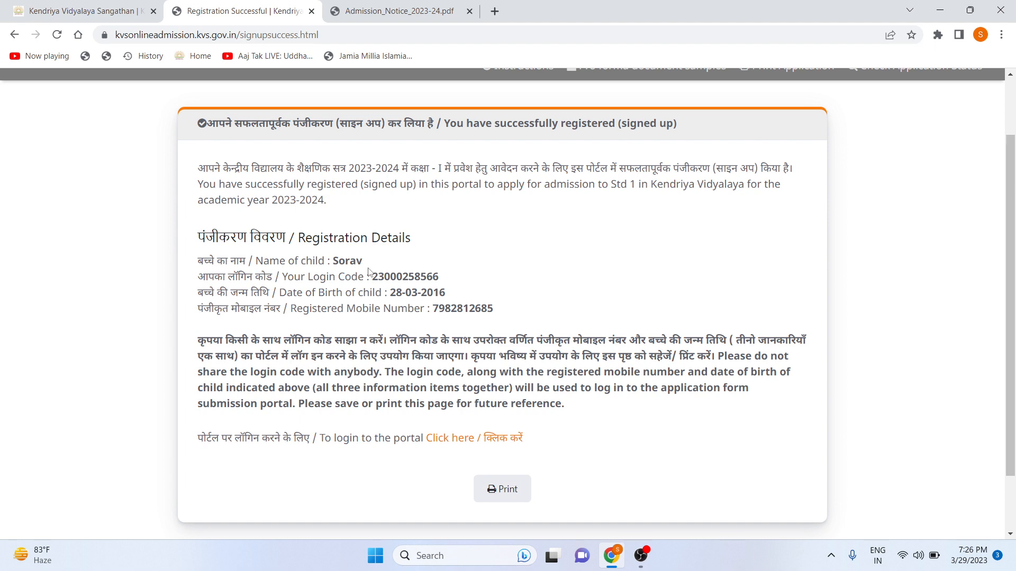
{"action": "scroll", "coordinate": [439, 326], "scroll_direction": "down", "scroll_amount": 2}
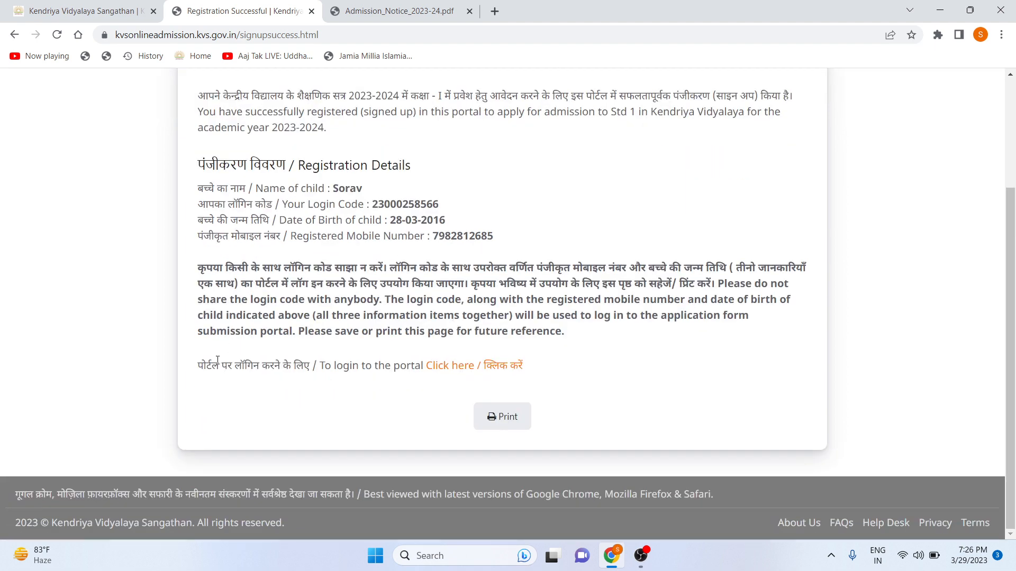
{"action": "left_click_drag", "start_coordinate": [209, 359], "coordinate": [471, 372]}
On the portal login page, enter the child's login code
{"action": "left_click", "coordinate": [470, 369]}
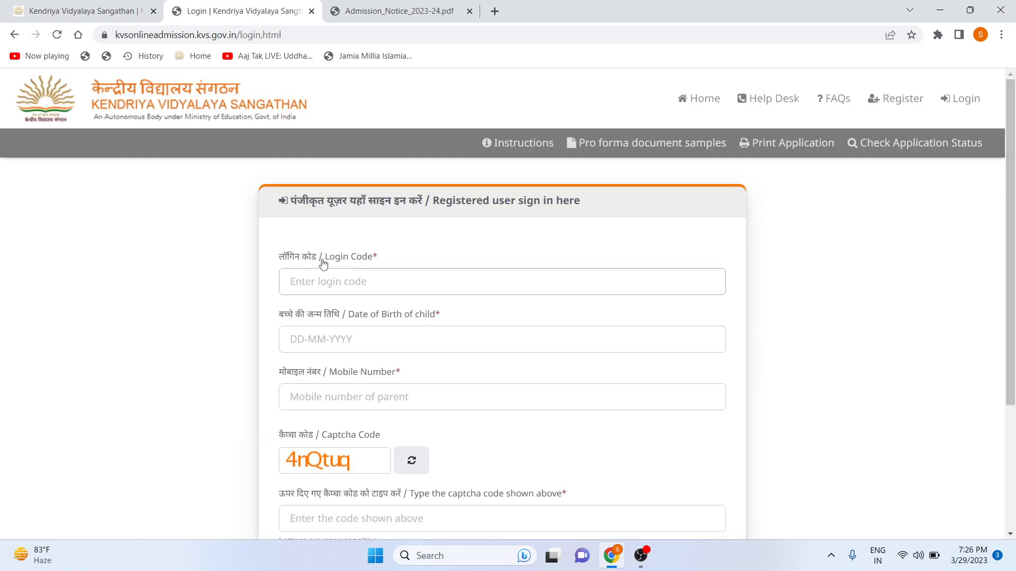
{"action": "scroll", "coordinate": [324, 264], "scroll_direction": "down", "scroll_amount": 3}
{"action": "left_click", "coordinate": [308, 151]}
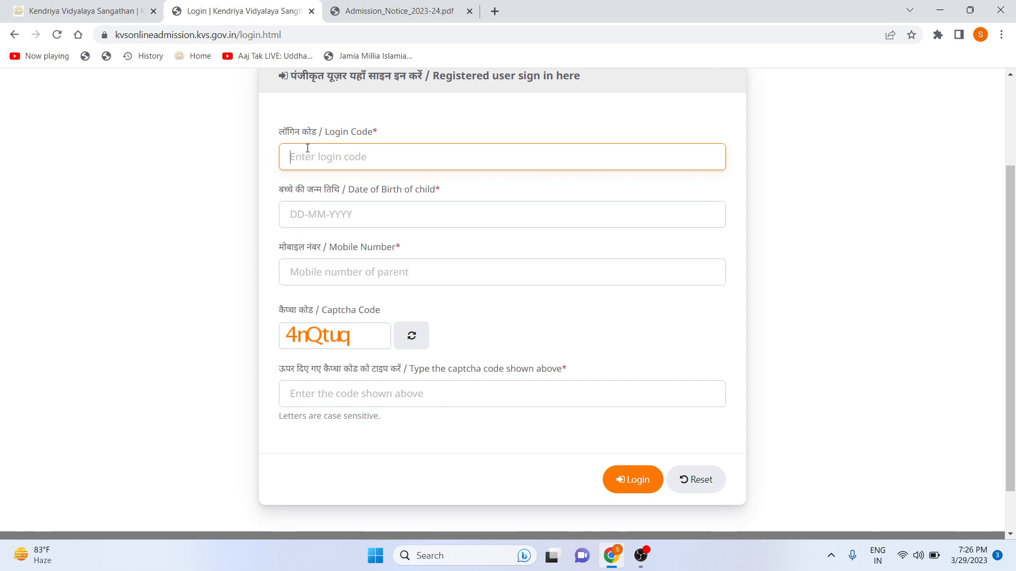
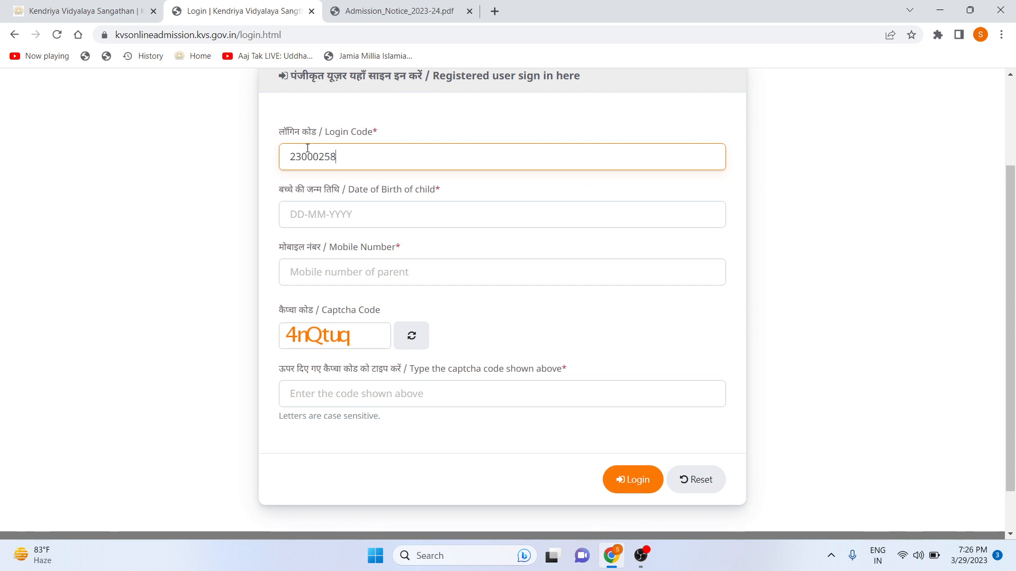
Pick 28 March 2016 as the date of birth in the calendar
{"action": "left_click", "coordinate": [305, 207]}
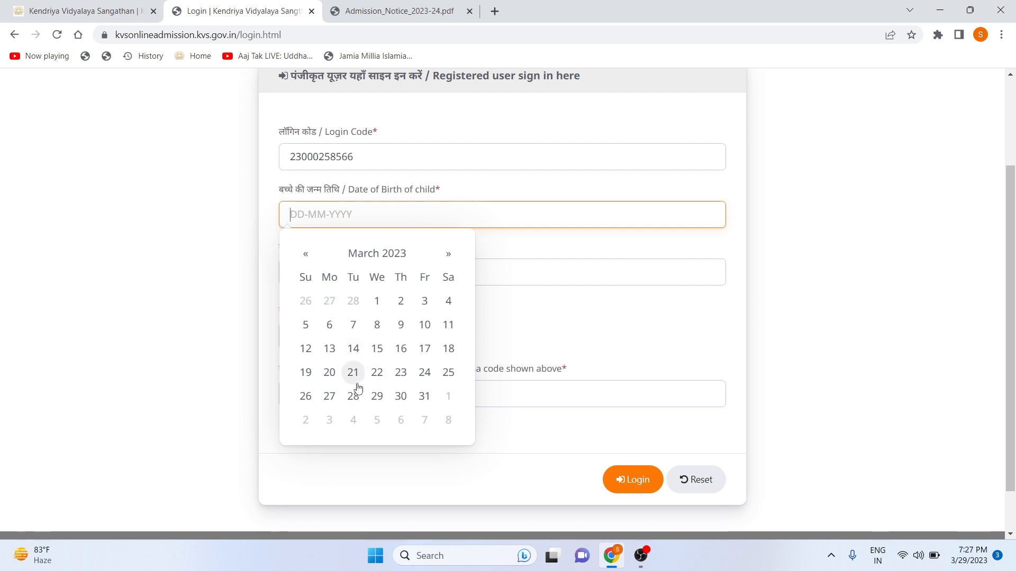
{"action": "left_click", "coordinate": [397, 265]}
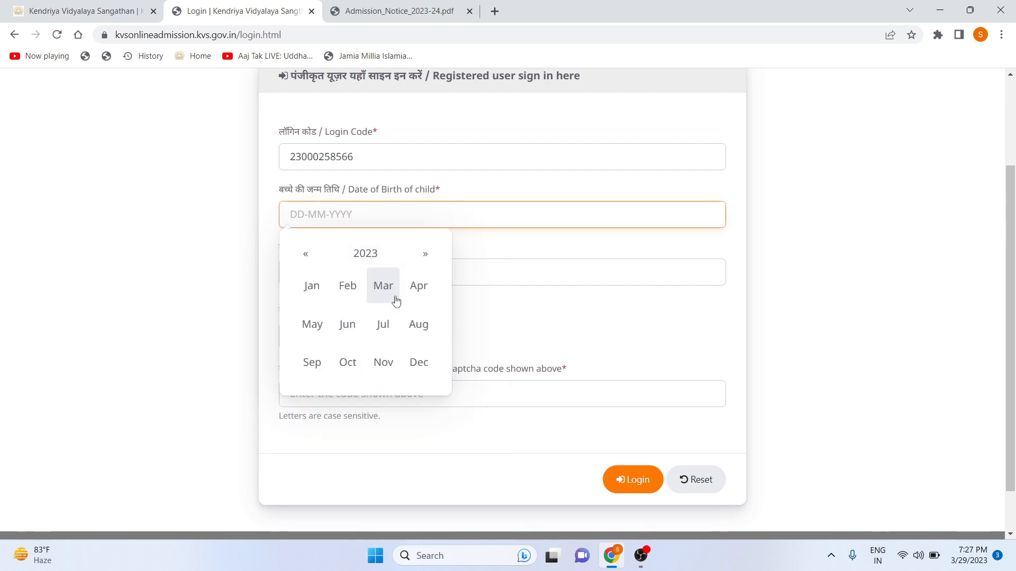
{"action": "left_click", "coordinate": [359, 257]}
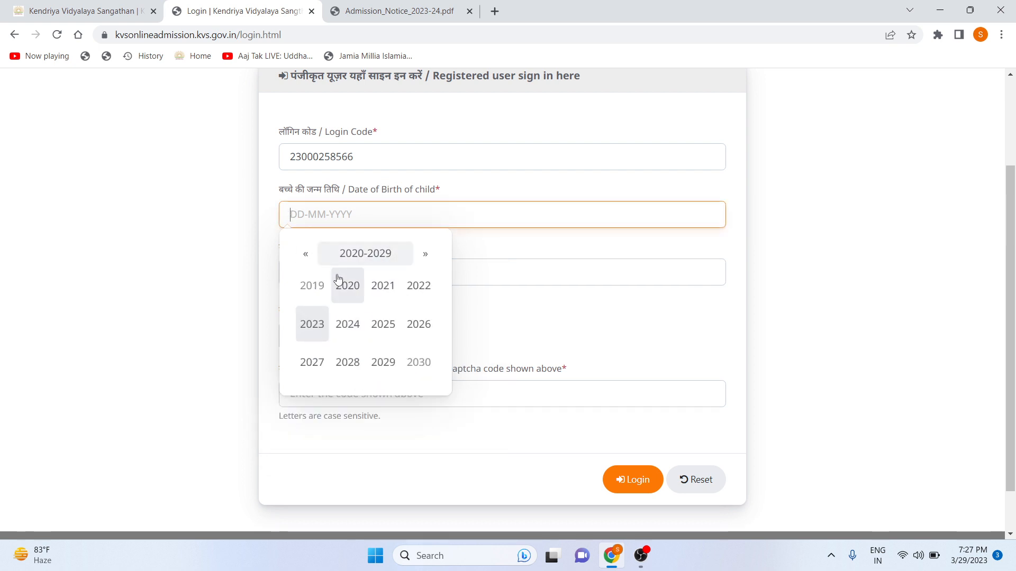
{"action": "left_click", "coordinate": [305, 255]}
{"action": "left_click", "coordinate": [428, 330]}
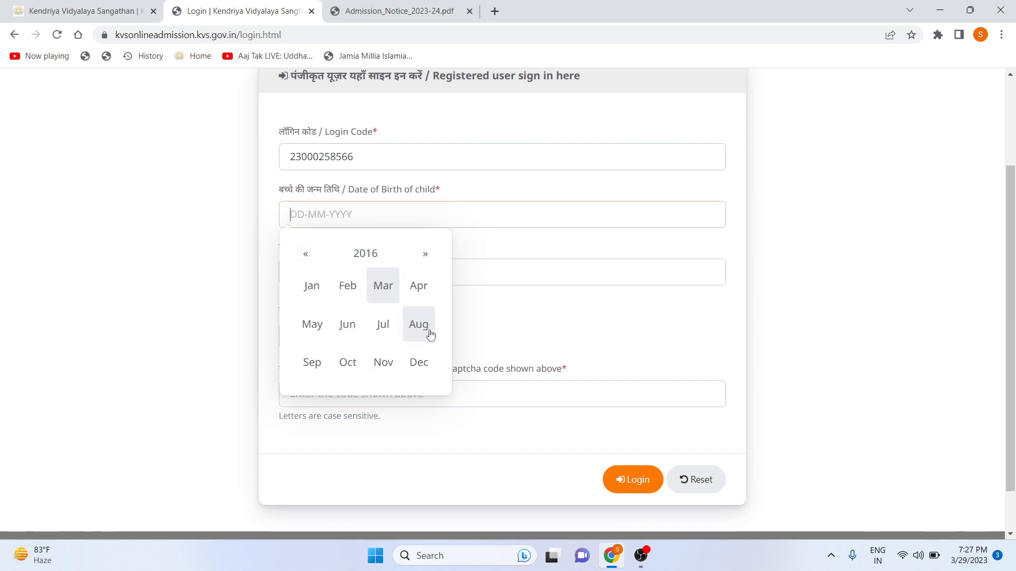
{"action": "left_click", "coordinate": [375, 293]}
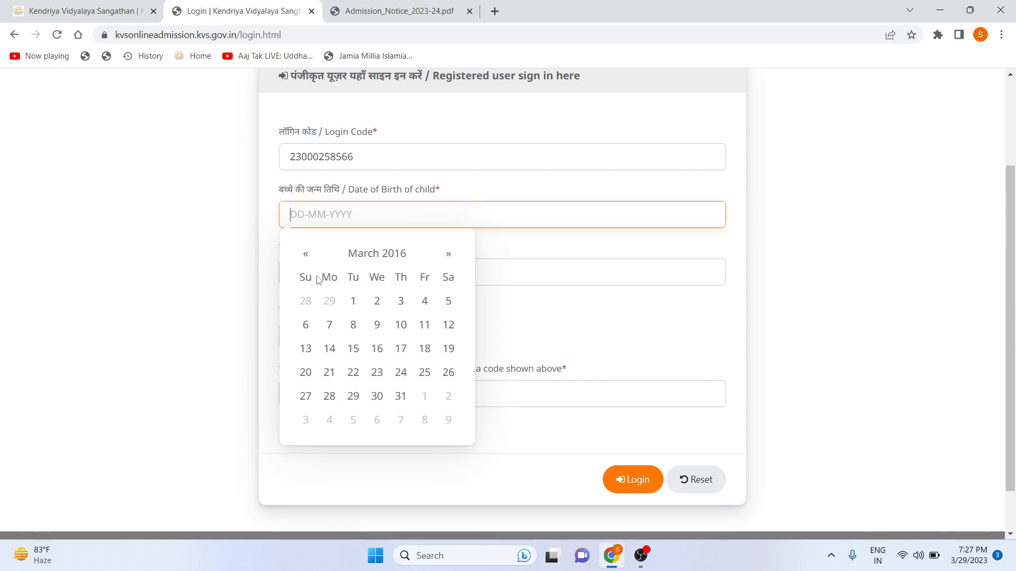
{"action": "left_click", "coordinate": [328, 397]}
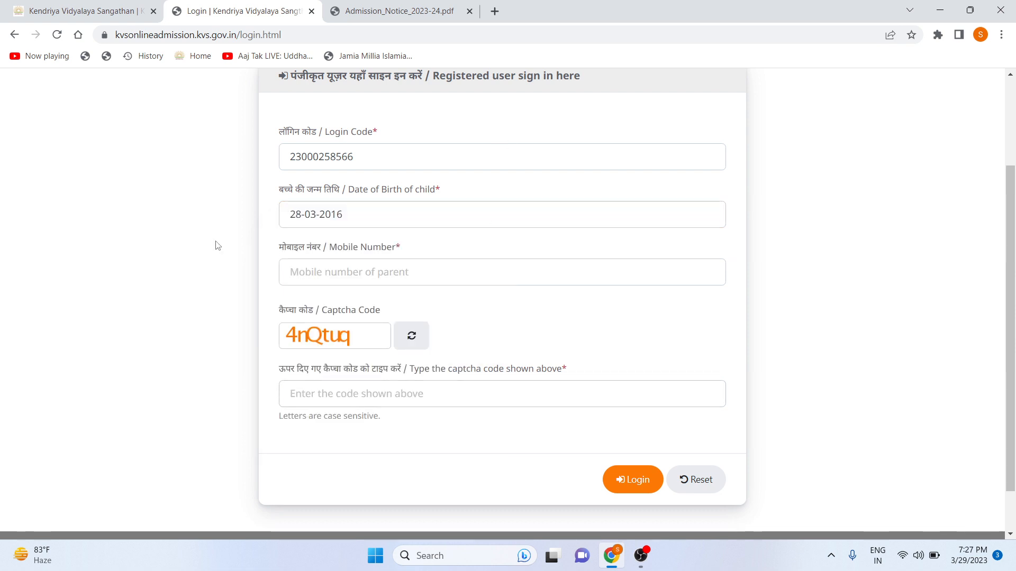
Enter the registered mobile number
{"action": "left_click", "coordinate": [322, 275]}
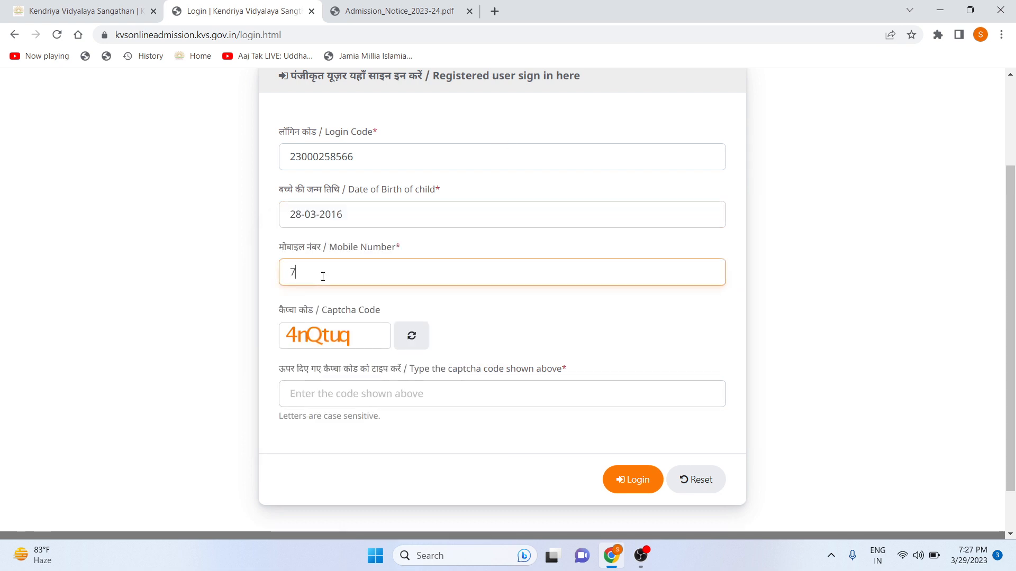
{"action": "scroll", "coordinate": [461, 142], "scroll_direction": "up", "scroll_amount": 1}
{"action": "scroll", "coordinate": [474, 148], "scroll_direction": "down", "scroll_amount": 2}
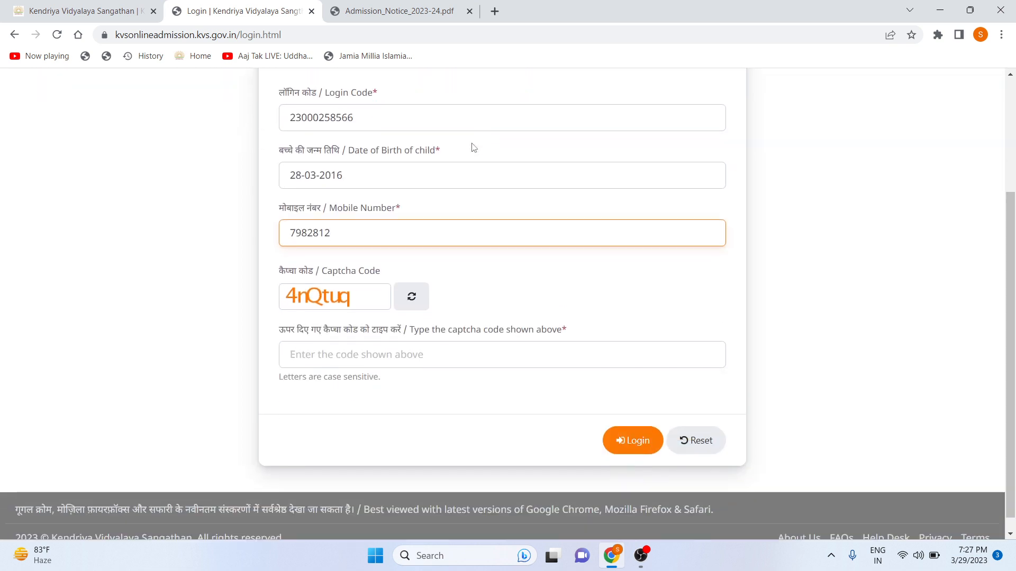
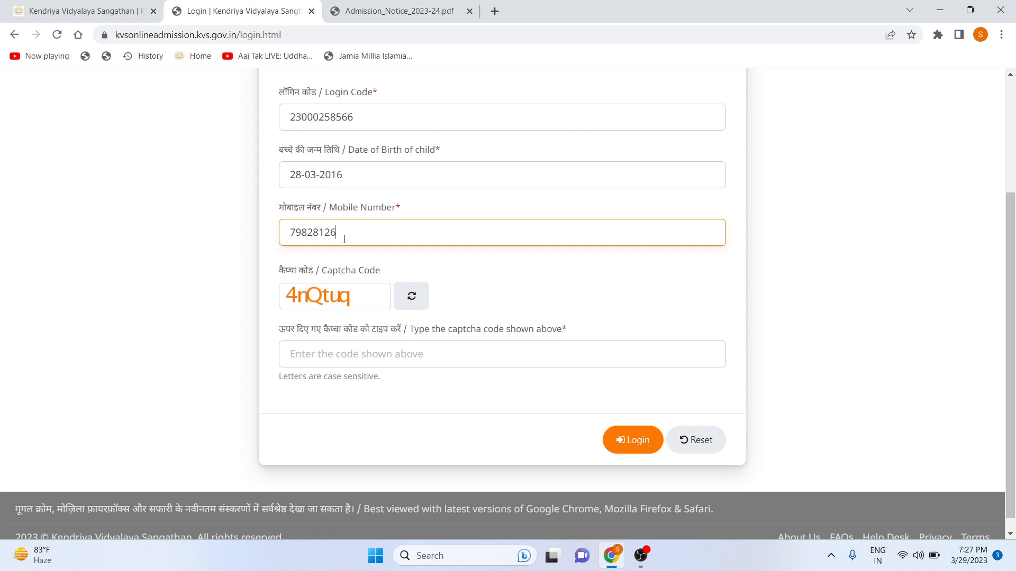
Type the case-sensitive captcha code and log in
{"action": "left_click", "coordinate": [316, 354]}
{"action": "key", "text": "Caps_Lock"}
{"action": "type", "text": "4"}
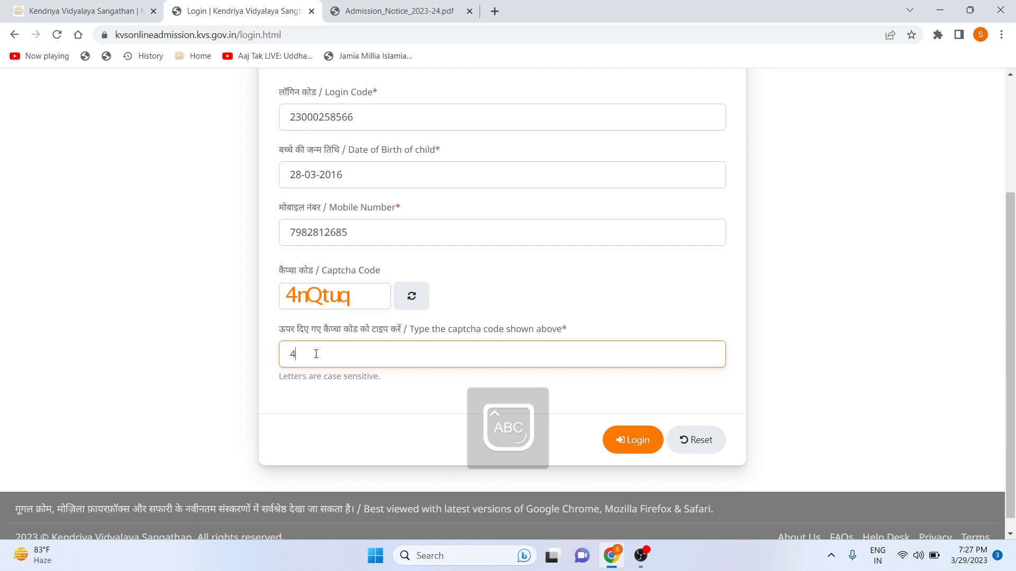
{"action": "key", "text": "Caps_Lock"}
{"action": "type", "text": "n"}
{"action": "key", "text": "Caps_Lock"}
{"action": "type", "text": "Q"}
{"action": "key", "text": "Caps_Lock"}
{"action": "type", "text": "tuq"}
{"action": "left_click", "coordinate": [643, 446]}
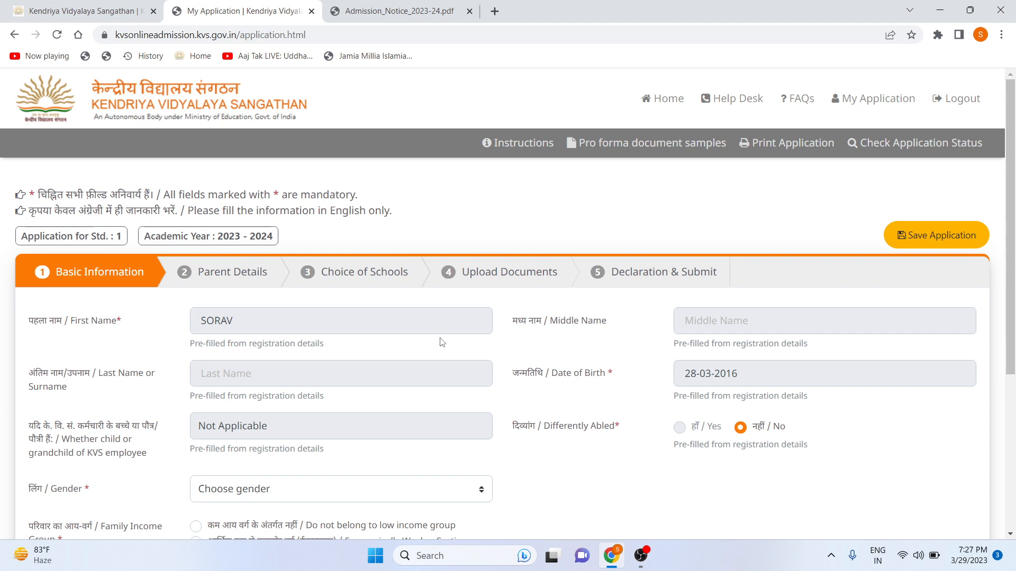
Point out the mandatory-field asterisk note and the First Name, Middle Name, Date of Birth and Gender labels
{"action": "scroll", "coordinate": [440, 341], "scroll_direction": "down", "scroll_amount": 1}
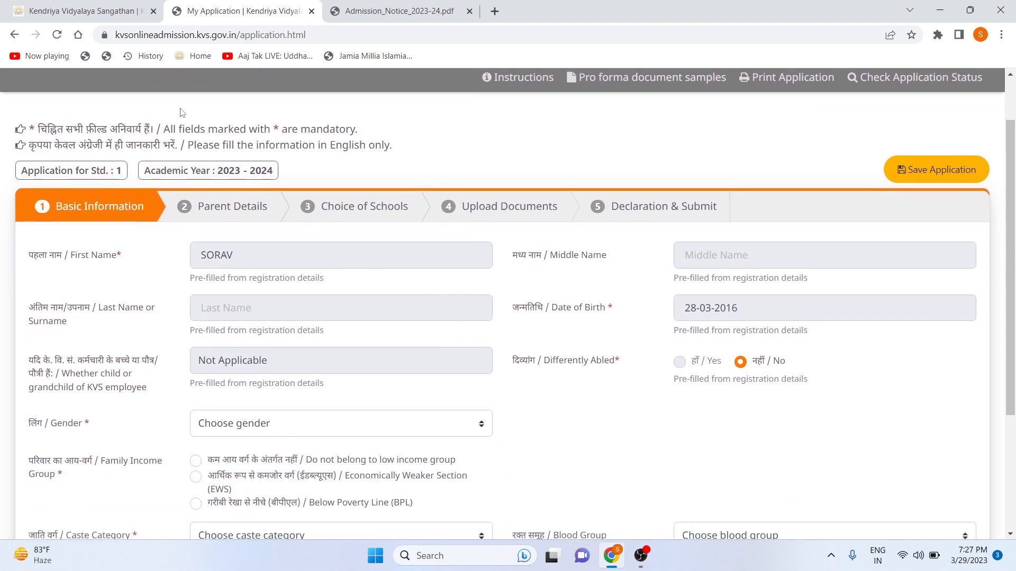
{"action": "left_click_drag", "start_coordinate": [177, 123], "coordinate": [290, 129]}
{"action": "left_click", "coordinate": [353, 126]}
{"action": "left_click_drag", "start_coordinate": [272, 130], "coordinate": [284, 128]}
{"action": "left_click", "coordinate": [375, 129]}
{"action": "left_click_drag", "start_coordinate": [117, 259], "coordinate": [104, 260]}
{"action": "left_click_drag", "start_coordinate": [605, 259], "coordinate": [548, 260]}
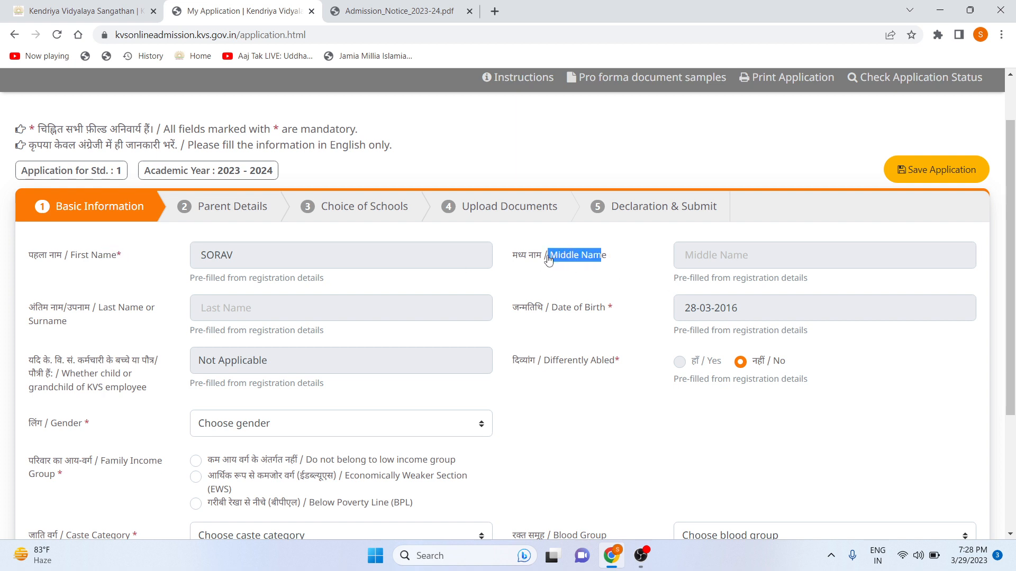
{"action": "left_click_drag", "start_coordinate": [607, 313], "coordinate": [572, 313]}
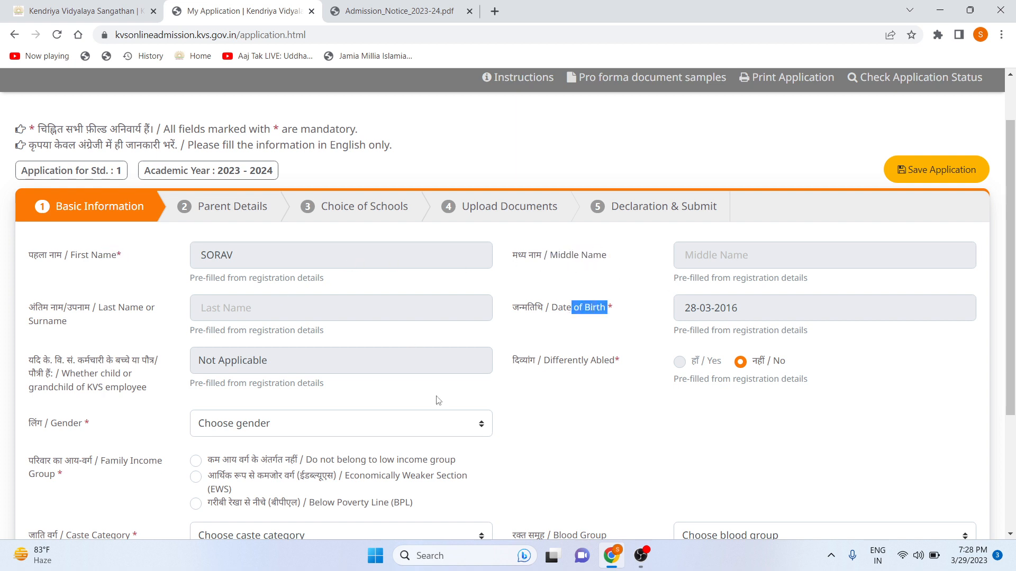
{"action": "left_click_drag", "start_coordinate": [85, 426], "coordinate": [44, 430]}
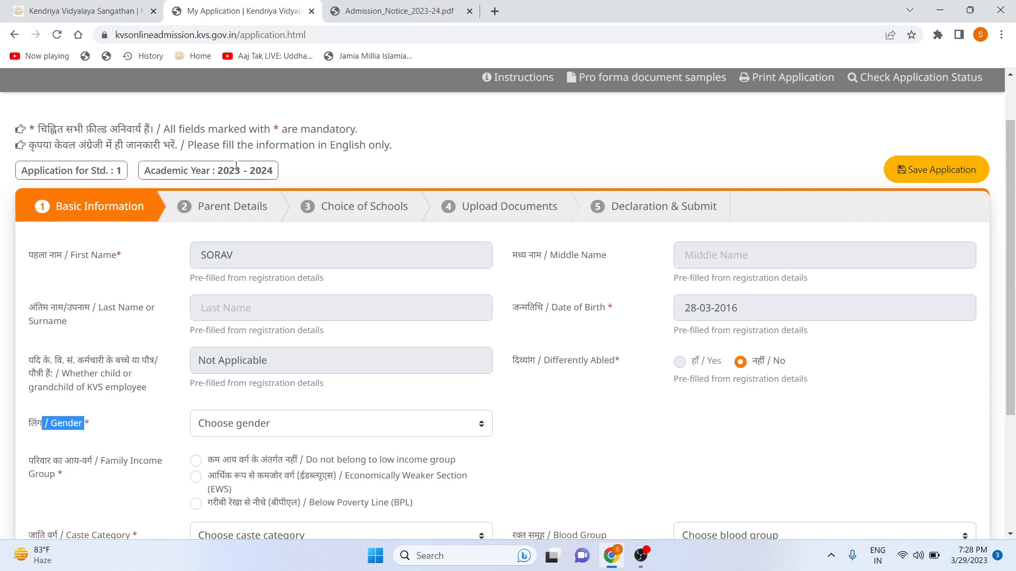
Choose Male from the Gender dropdown
{"action": "scroll", "coordinate": [274, 221], "scroll_direction": "down", "scroll_amount": 2}
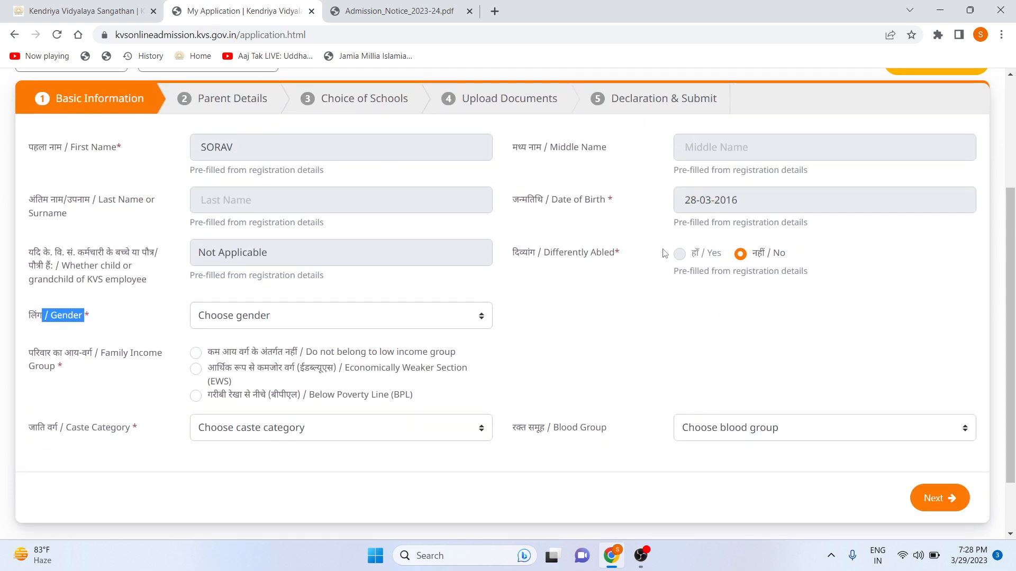
{"action": "scroll", "coordinate": [394, 254], "scroll_direction": "down", "scroll_amount": 1}
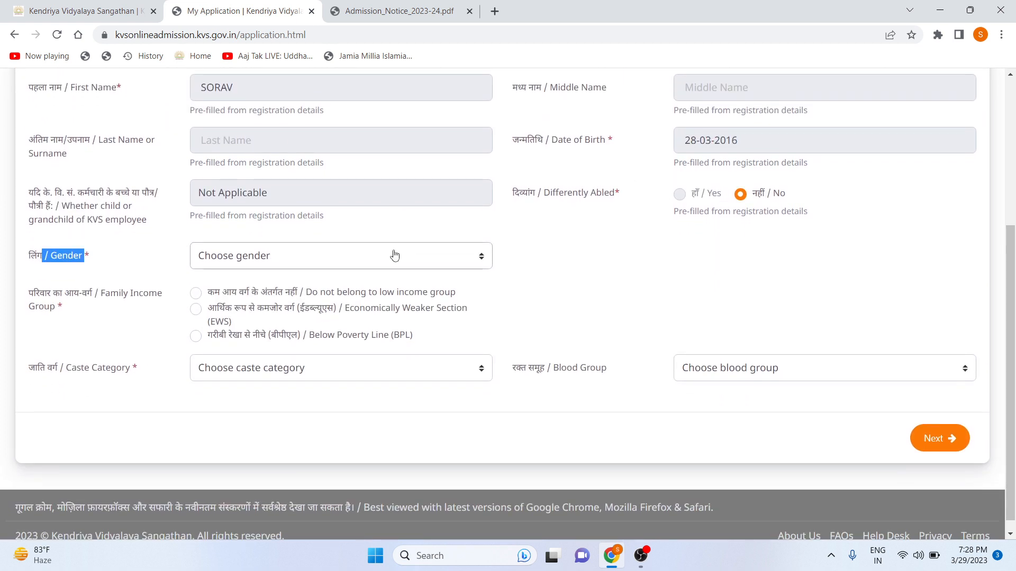
{"action": "left_click", "coordinate": [394, 256]}
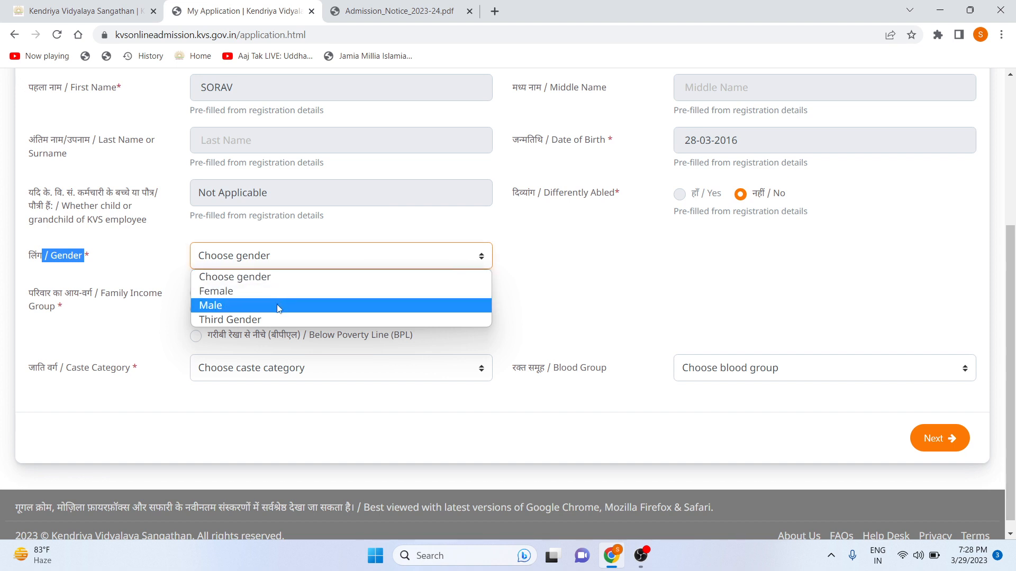
{"action": "left_click", "coordinate": [550, 264]}
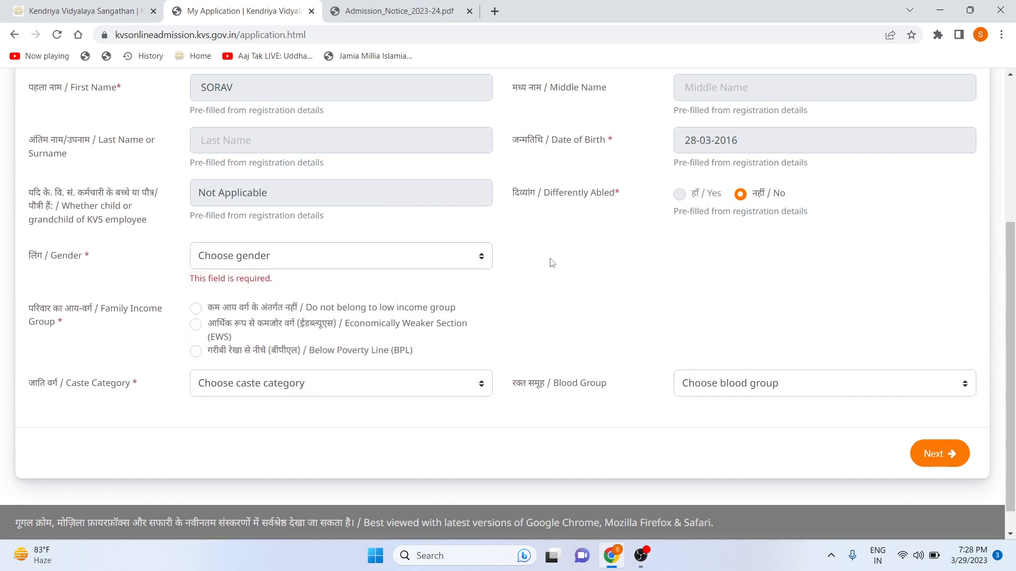
{"action": "left_click", "coordinate": [352, 256]}
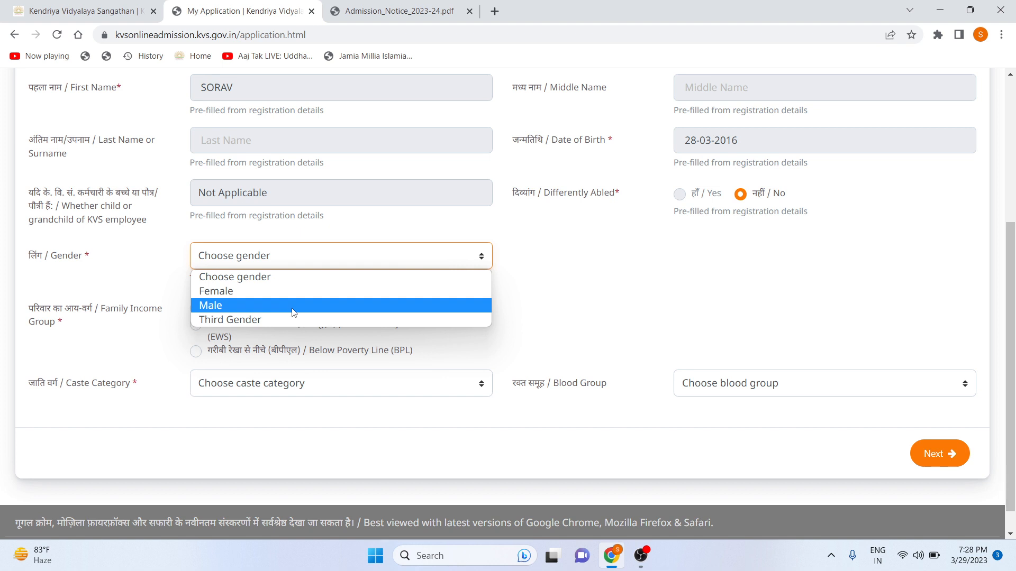
{"action": "left_click", "coordinate": [292, 306]}
{"action": "left_click", "coordinate": [616, 303]}
{"action": "scroll", "coordinate": [617, 303], "scroll_direction": "up", "scroll_amount": 5}
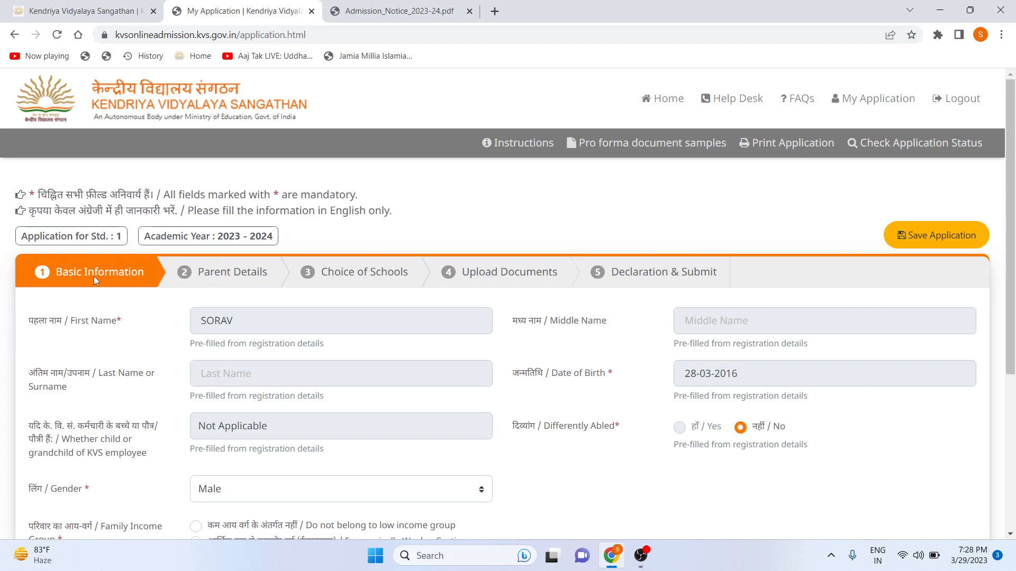
{"action": "scroll", "coordinate": [443, 321], "scroll_direction": "down", "scroll_amount": 4}
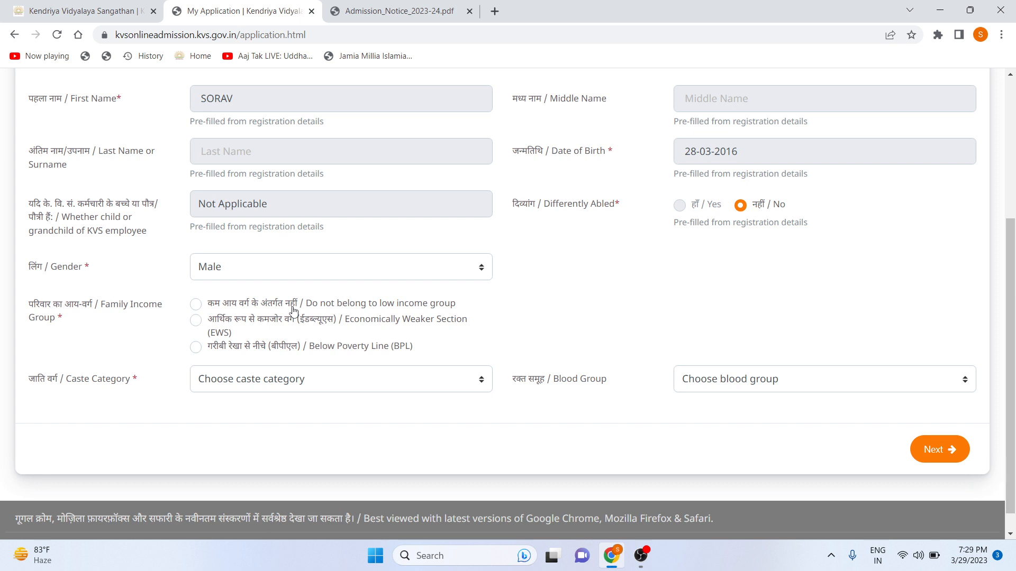
Try the EWS and BPL options, then settle Family Income Group on 'Do not belong to low income group'
{"action": "left_click", "coordinate": [196, 305]}
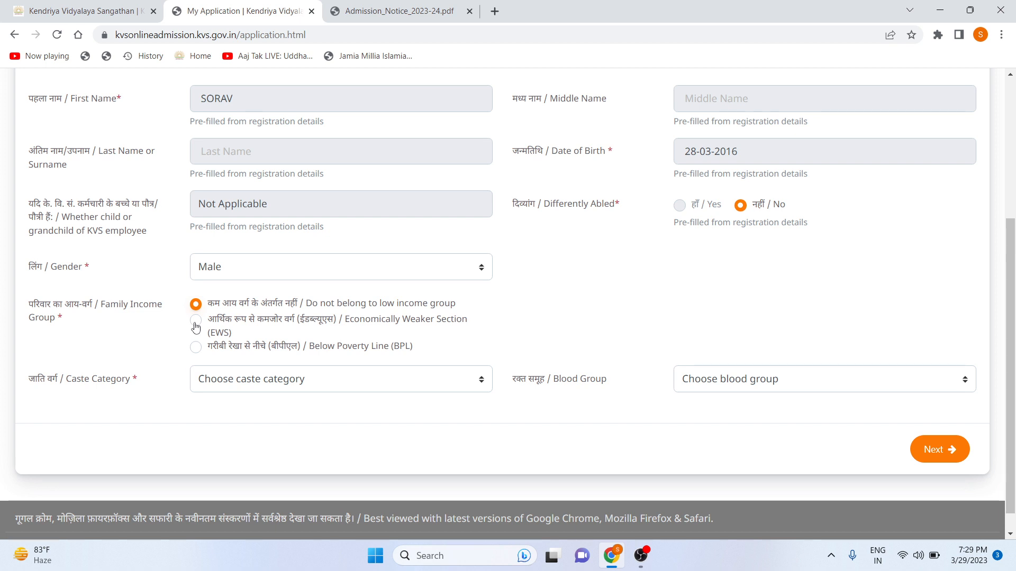
{"action": "left_click", "coordinate": [195, 324]}
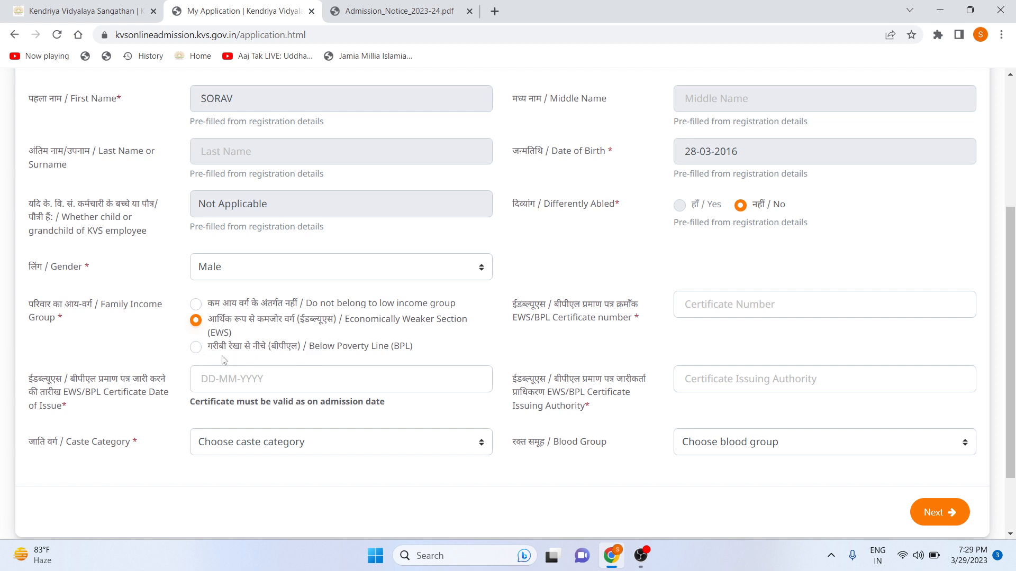
{"action": "left_click", "coordinate": [197, 347]}
{"action": "left_click", "coordinate": [196, 321]}
{"action": "left_click", "coordinate": [195, 306]}
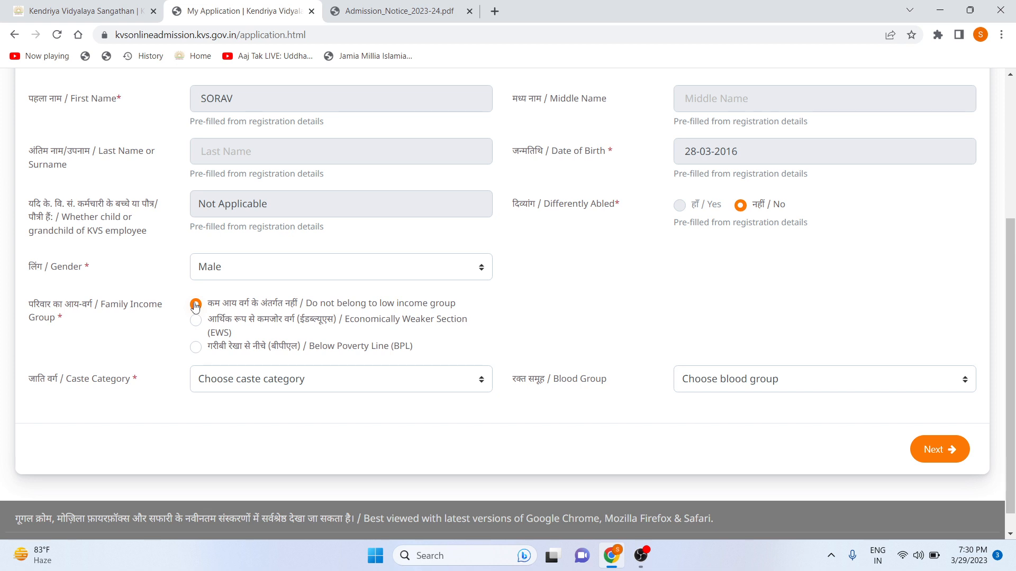
{"action": "scroll", "coordinate": [81, 342], "scroll_direction": "down", "scroll_amount": 1}
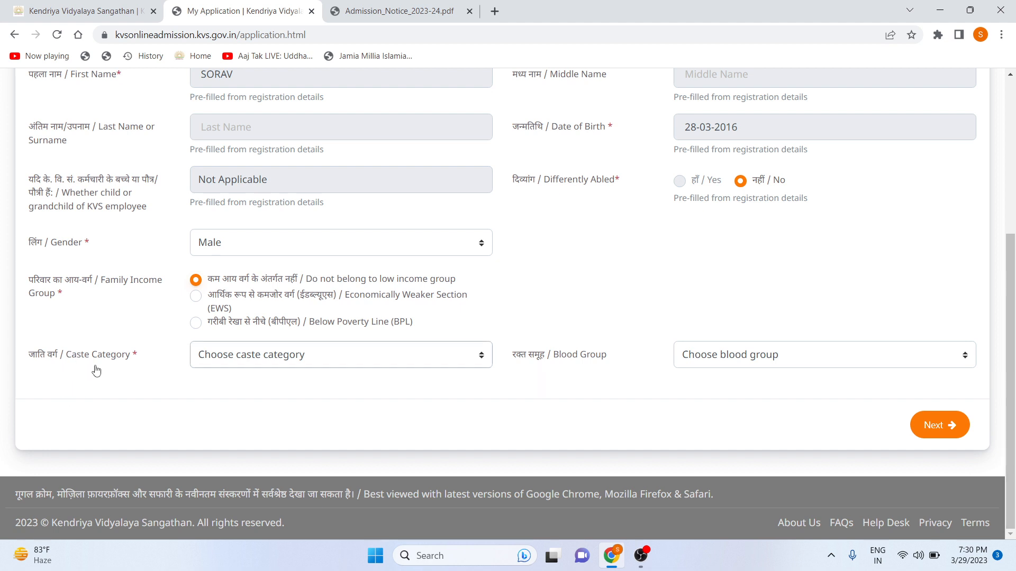
Toggle the income group through EWS and BPL, ending on not low income group
{"action": "left_click", "coordinate": [235, 358]}
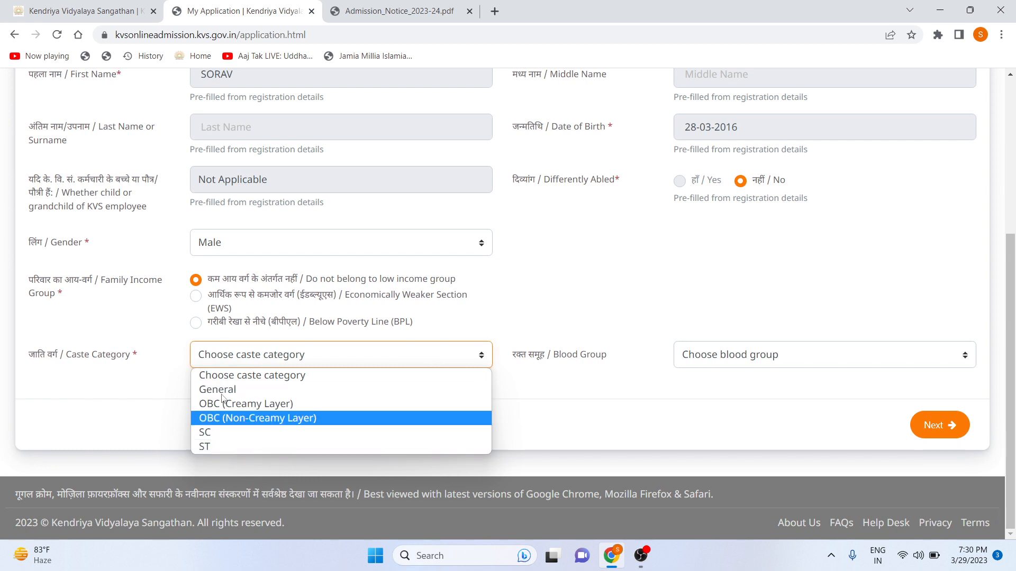
{"action": "left_click", "coordinate": [195, 297]}
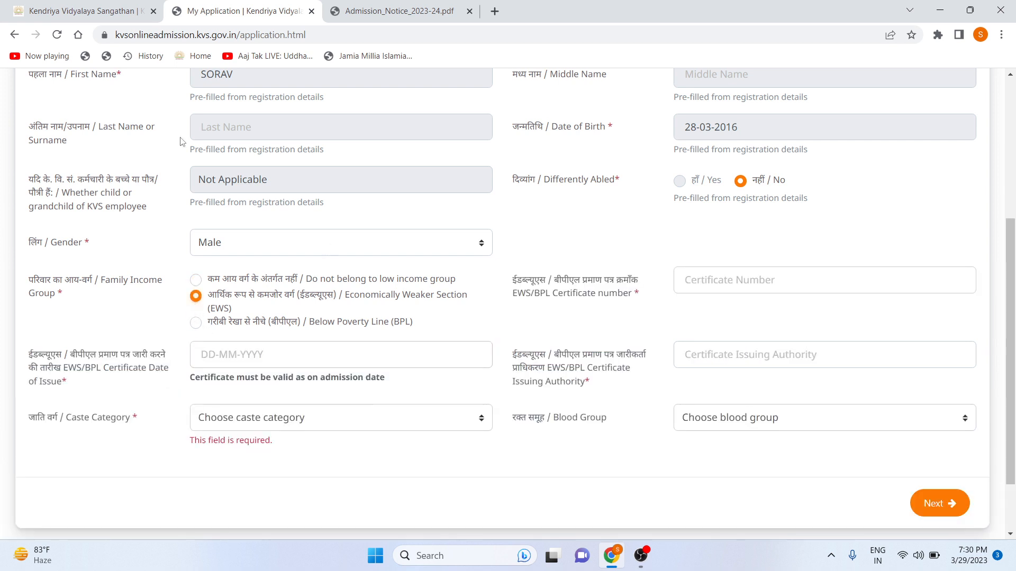
{"action": "left_click", "coordinate": [358, 418]}
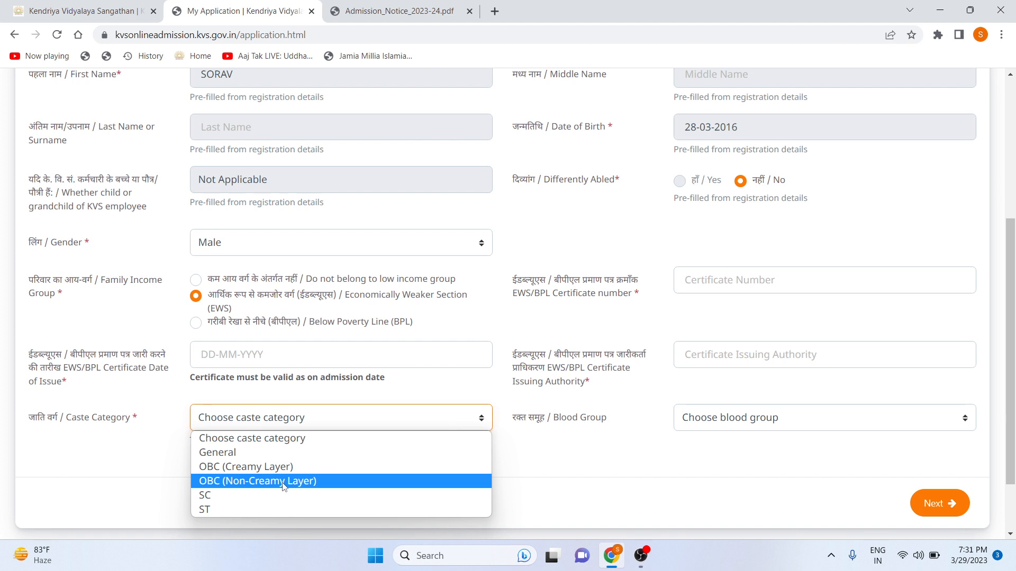
{"action": "left_click", "coordinate": [582, 447]}
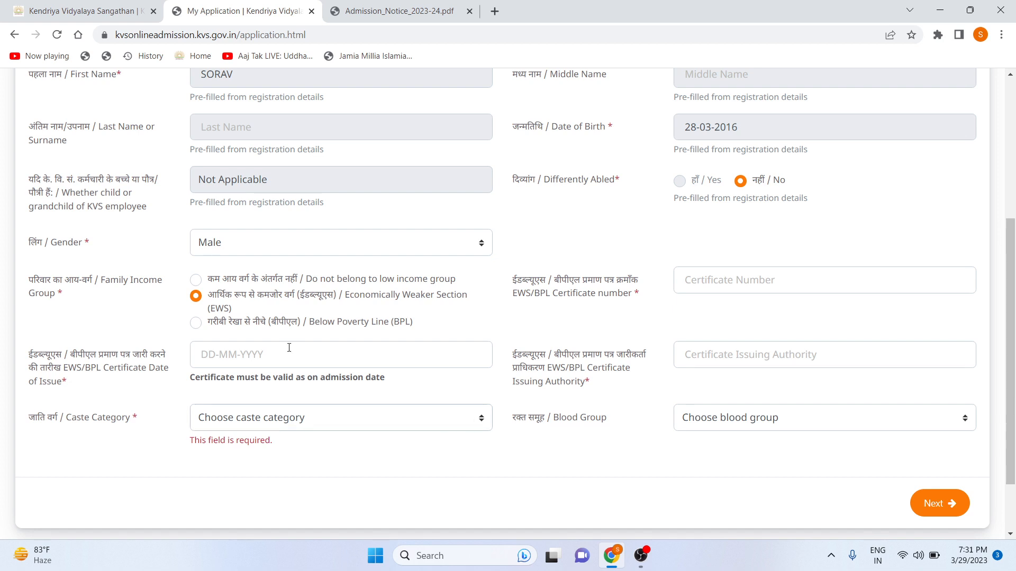
{"action": "left_click", "coordinate": [196, 324]}
{"action": "right_click", "coordinate": [200, 284]}
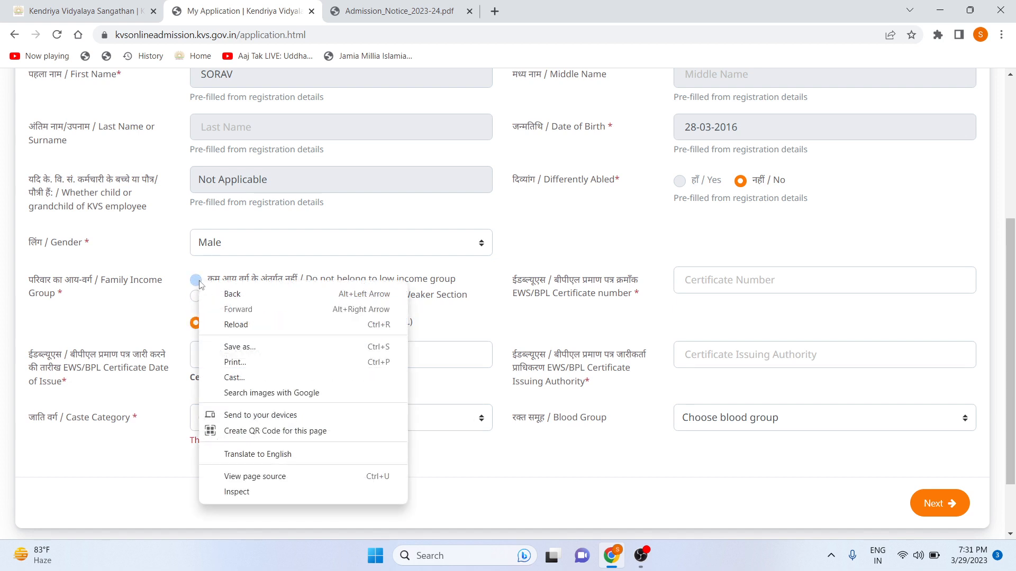
{"action": "left_click", "coordinate": [199, 283]}
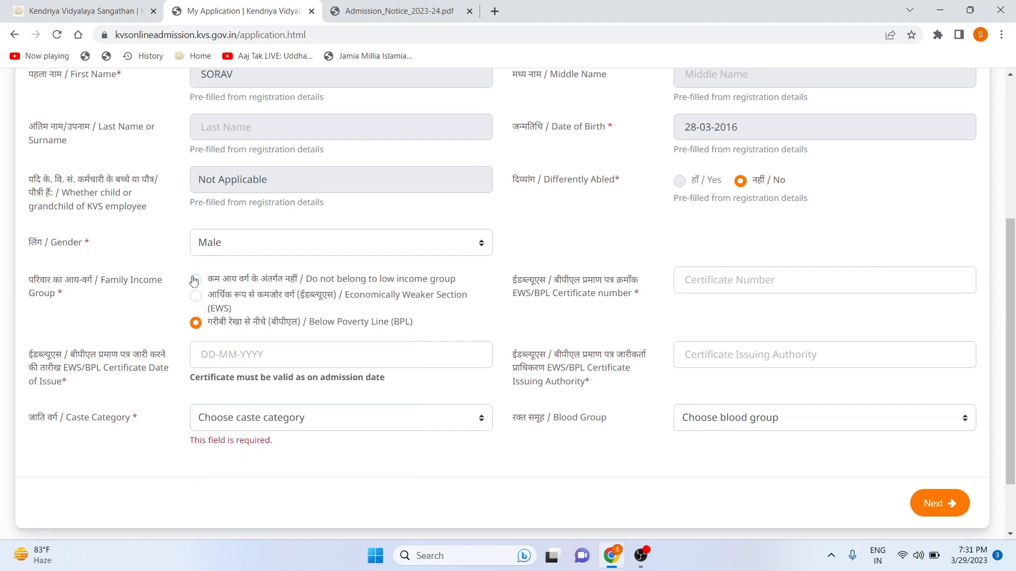
{"action": "left_click", "coordinate": [195, 280]}
Set Caste Category to General and Blood Group to O +ve, then proceed to Parent Details
{"action": "left_click", "coordinate": [339, 364]}
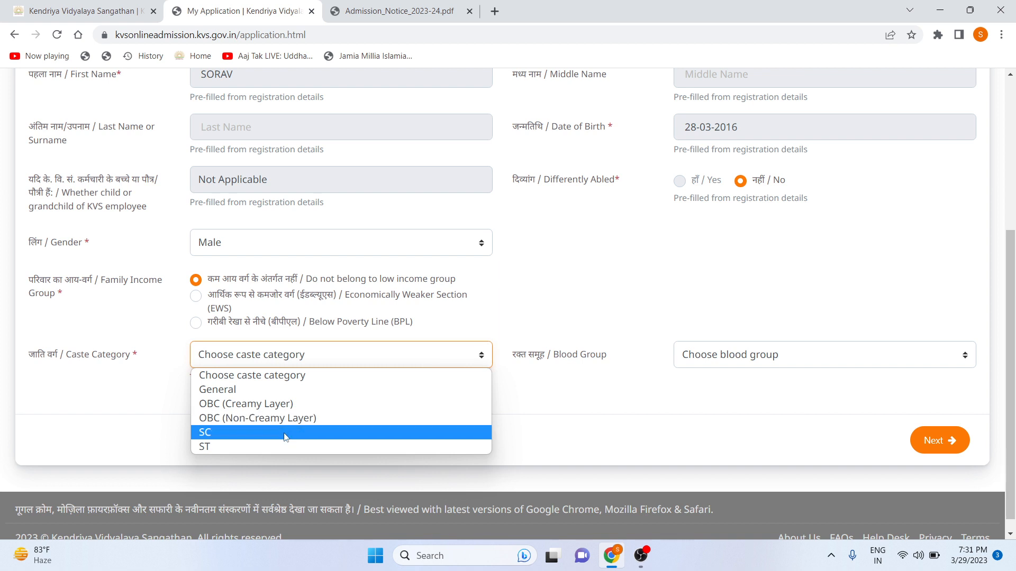
{"action": "left_click", "coordinate": [288, 394]}
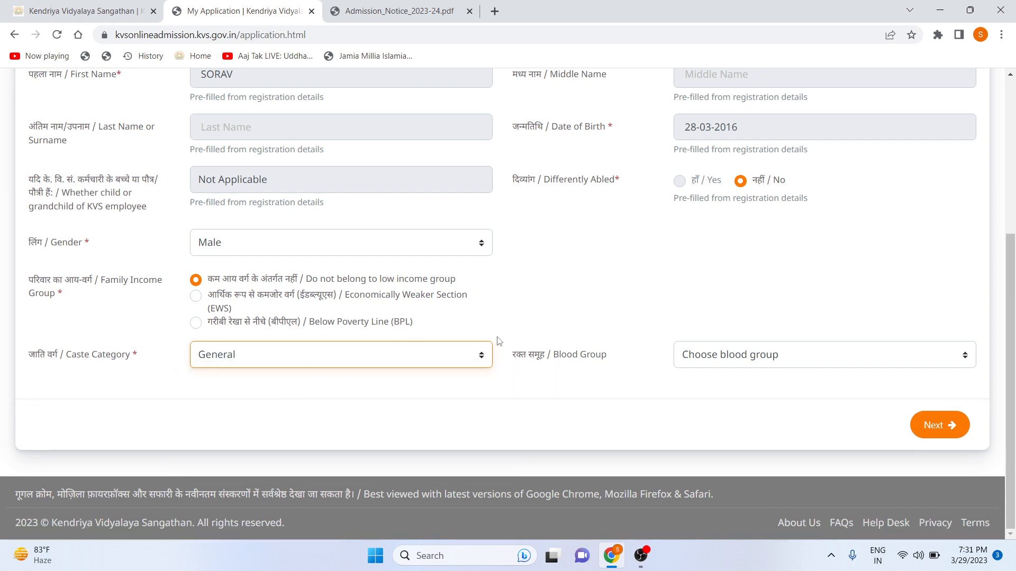
{"action": "left_click", "coordinate": [694, 356]}
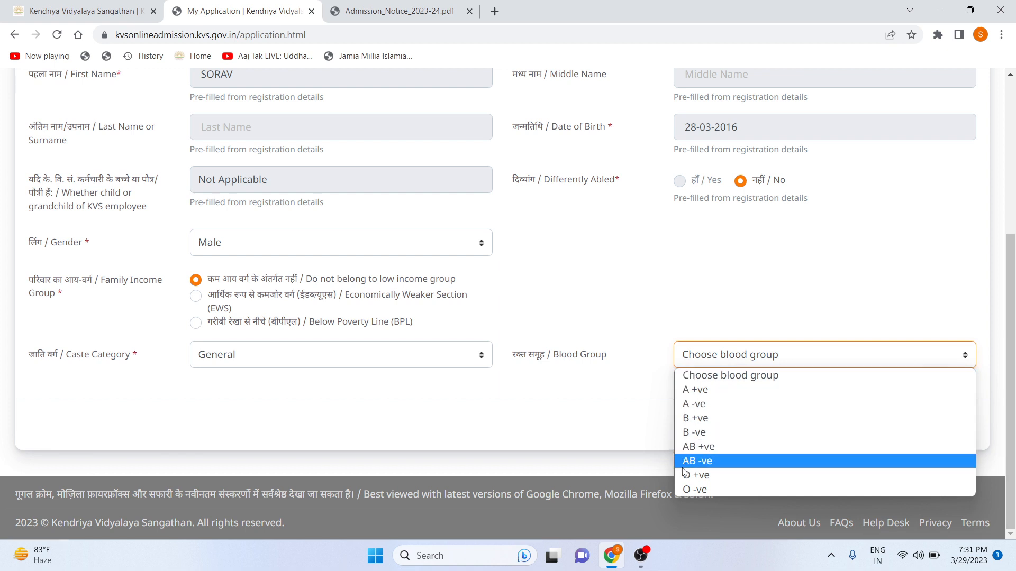
{"action": "left_click", "coordinate": [707, 475]}
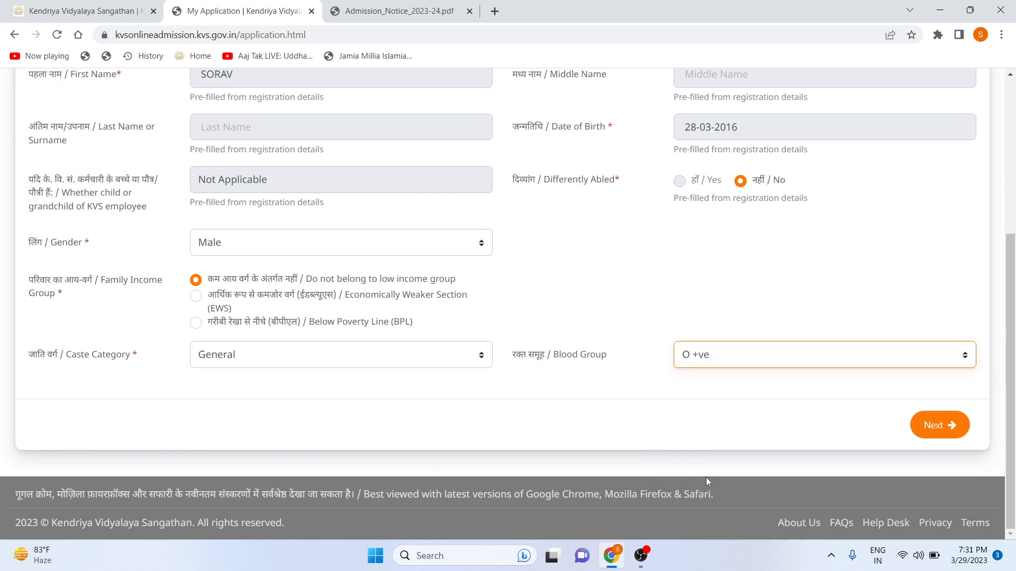
{"action": "left_click", "coordinate": [937, 425]}
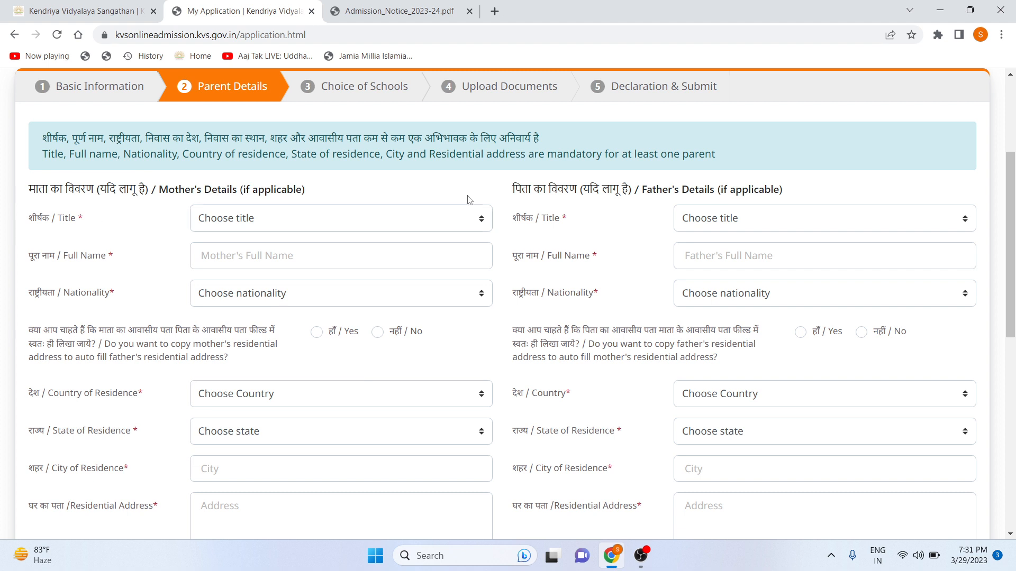
Give the mother the title Mrs., enter her full name, and set nationality to Indian
{"action": "left_click", "coordinate": [375, 226]}
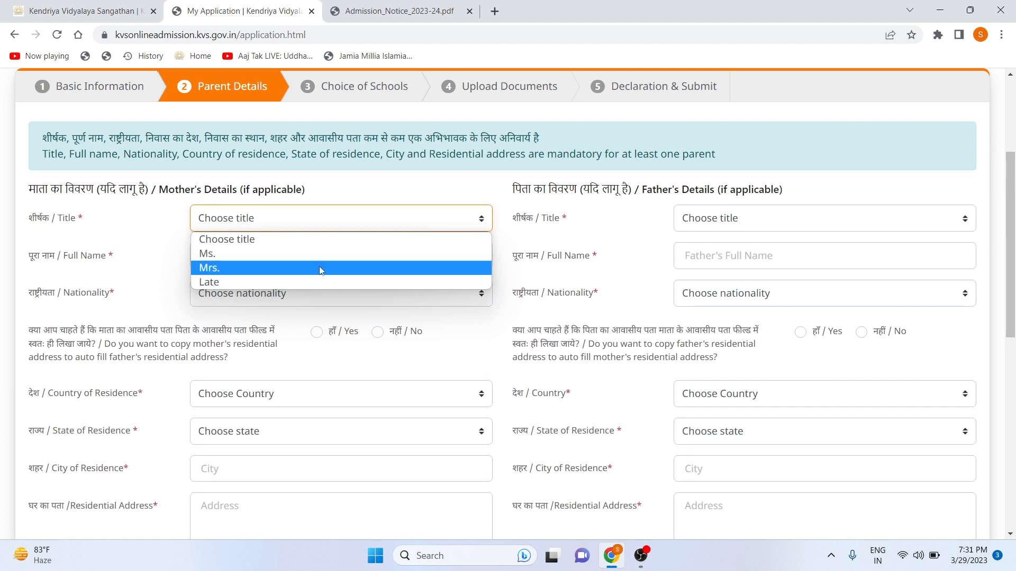
{"action": "left_click", "coordinate": [319, 269]}
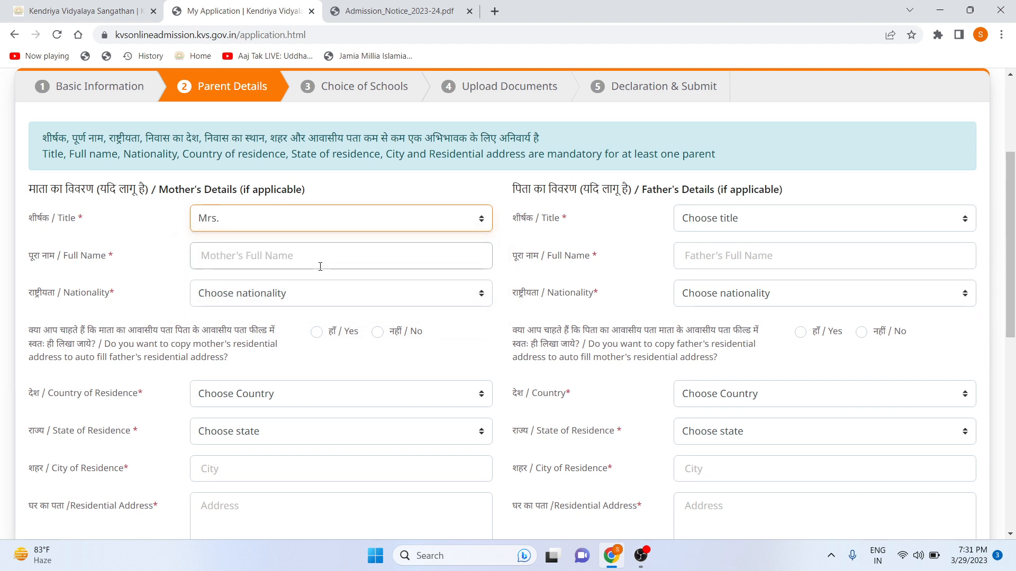
{"action": "left_click", "coordinate": [320, 266]}
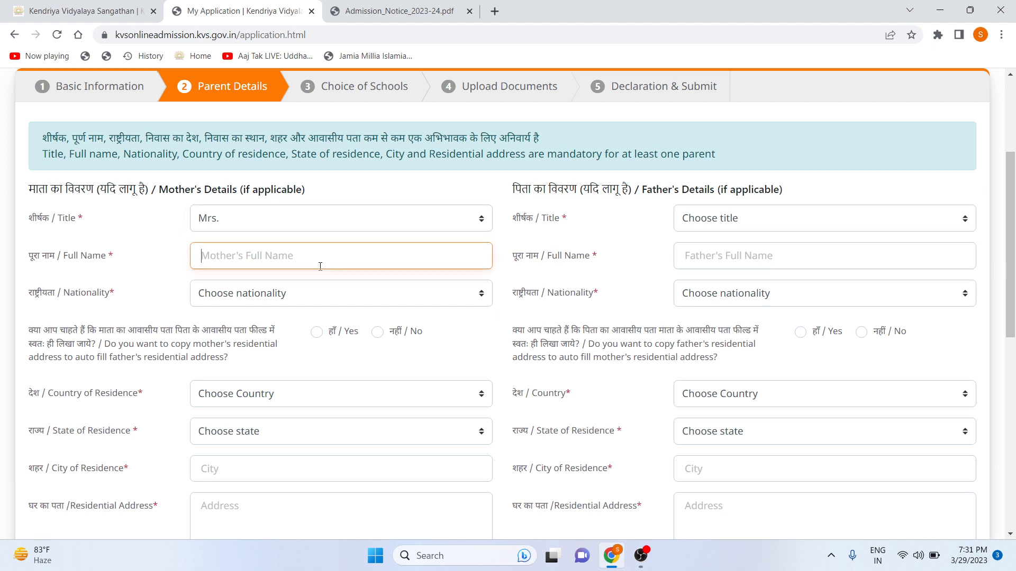
{"action": "key", "text": "Caps_Lock"}
{"action": "type", "text": "F"}
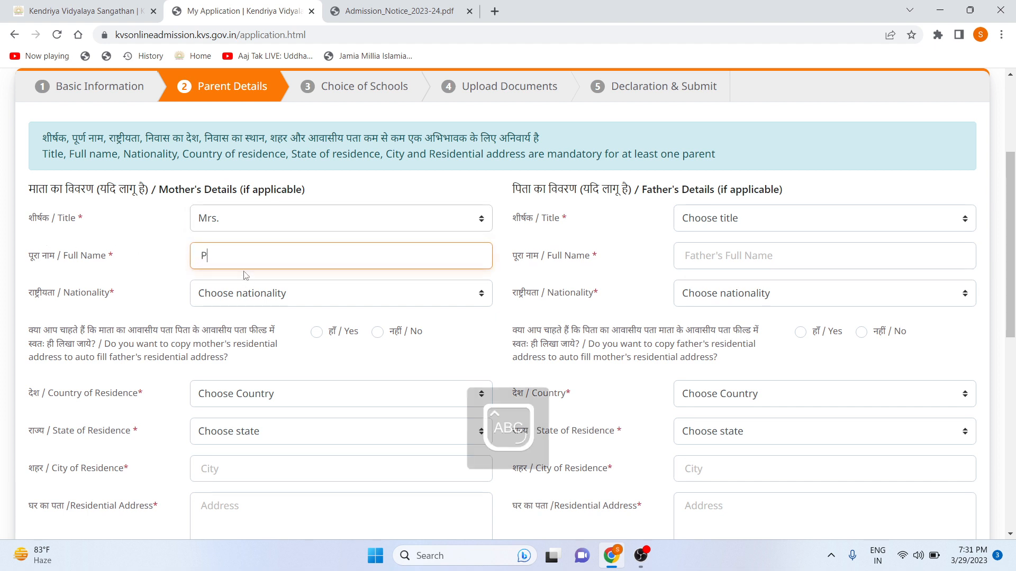
{"action": "key", "text": "Caps_Lock"}
{"action": "key", "text": "BackSpace"}
{"action": "key", "text": "Caps_Lock"}
{"action": "type", "text": "V"}
{"action": "key", "text": "Caps_Lock"}
{"action": "type", "text": "inita"}
{"action": "left_click", "coordinate": [230, 300]}
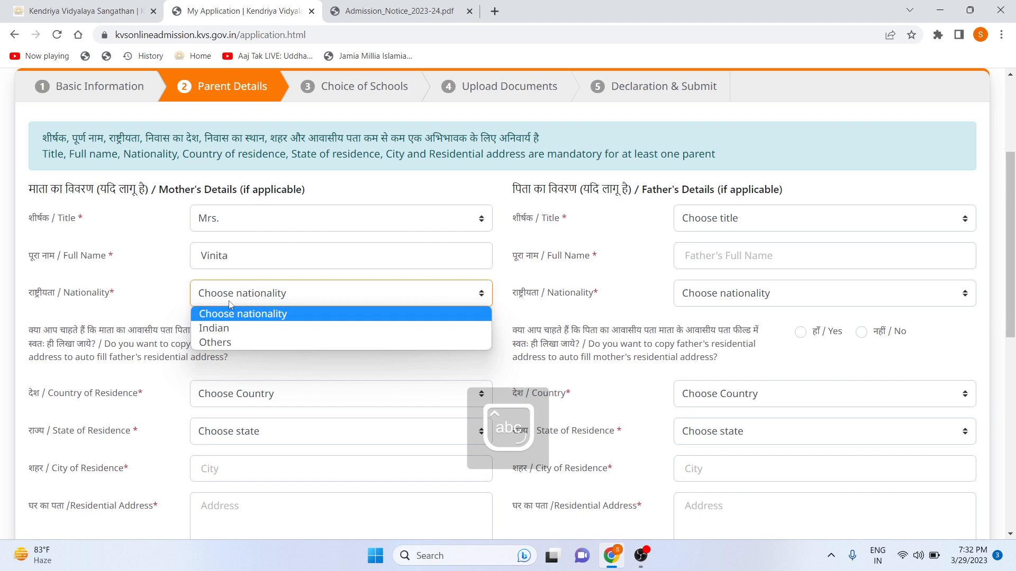
{"action": "left_click", "coordinate": [230, 329]}
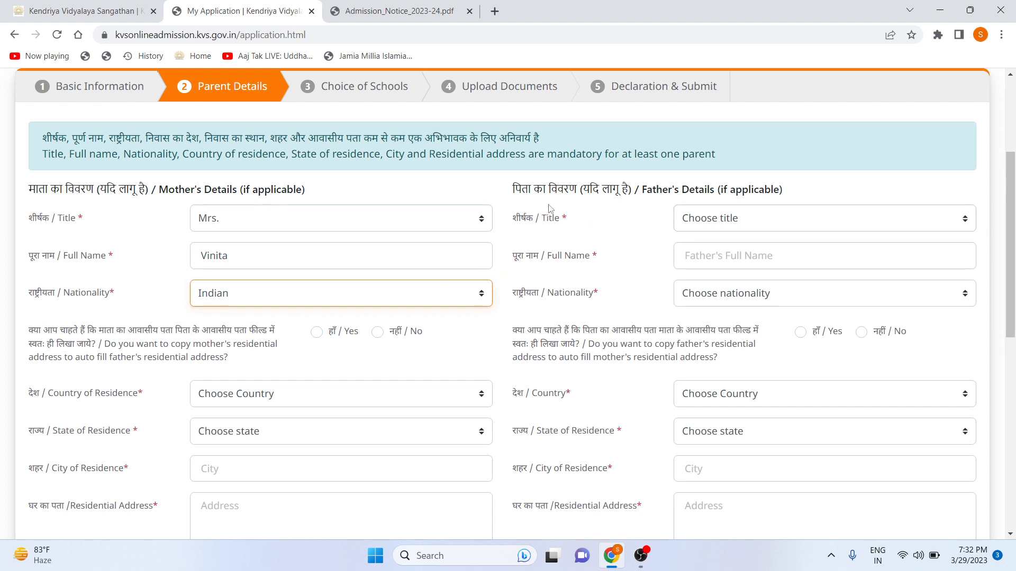
Give the father the title Mr., enter his full name, and set nationality to Indian
{"action": "left_click", "coordinate": [715, 218]}
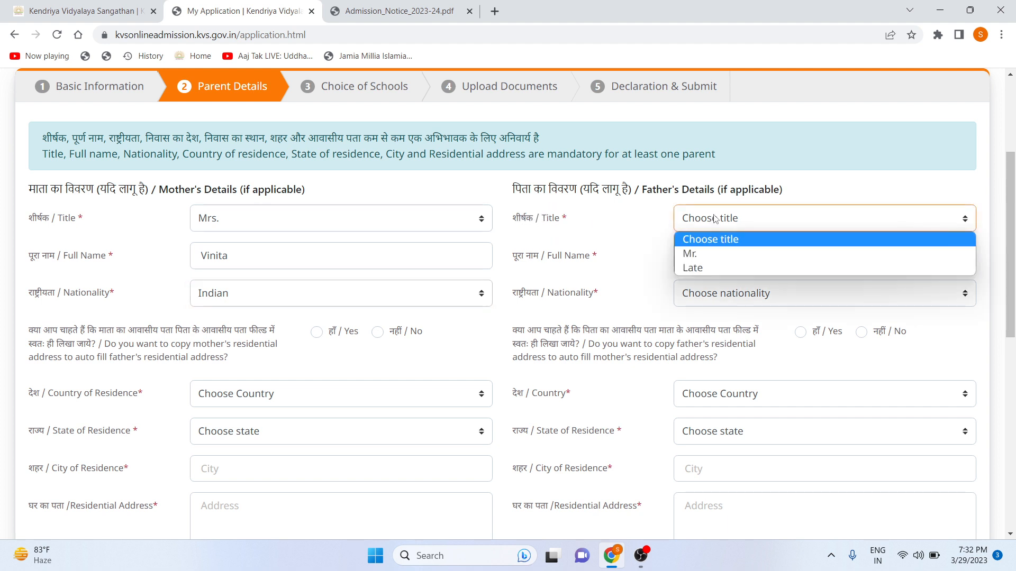
{"action": "left_click", "coordinate": [712, 254]}
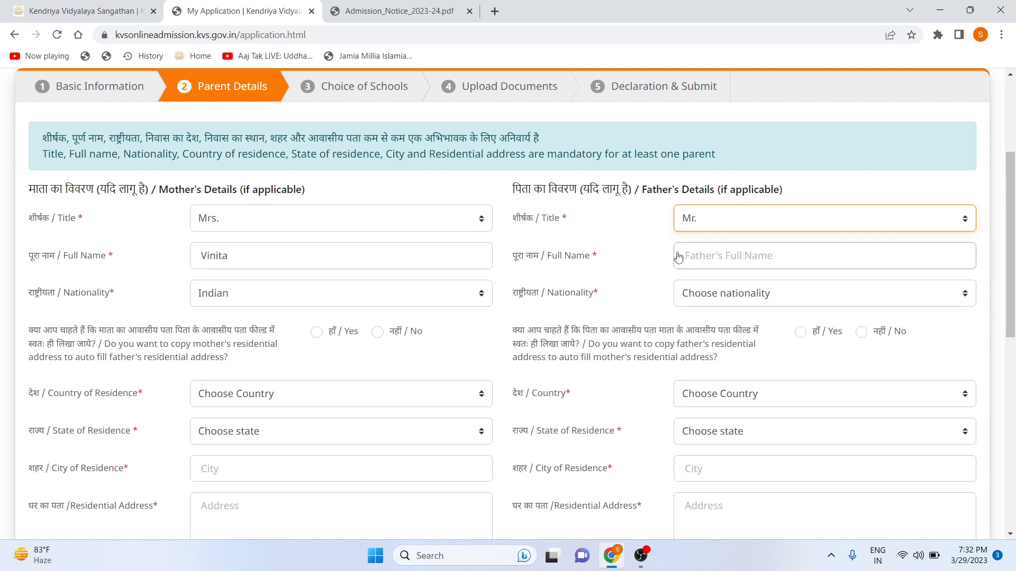
{"action": "left_click", "coordinate": [729, 255]}
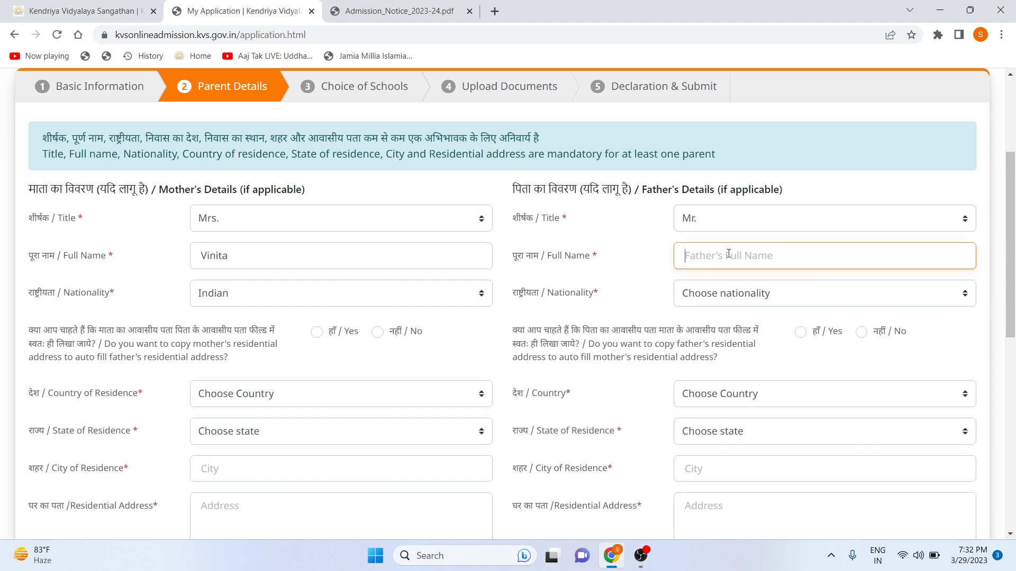
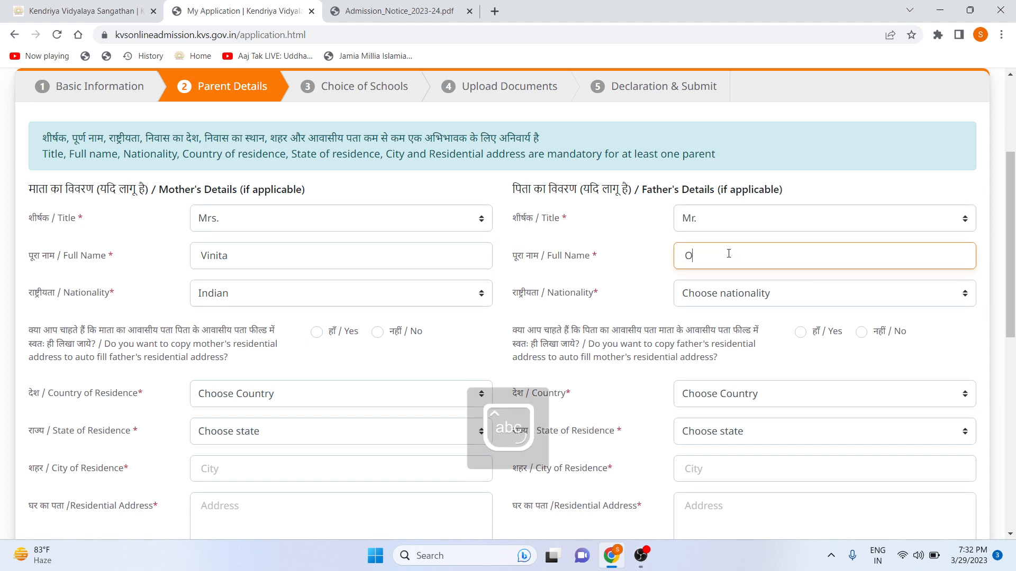
{"action": "left_click", "coordinate": [718, 299]}
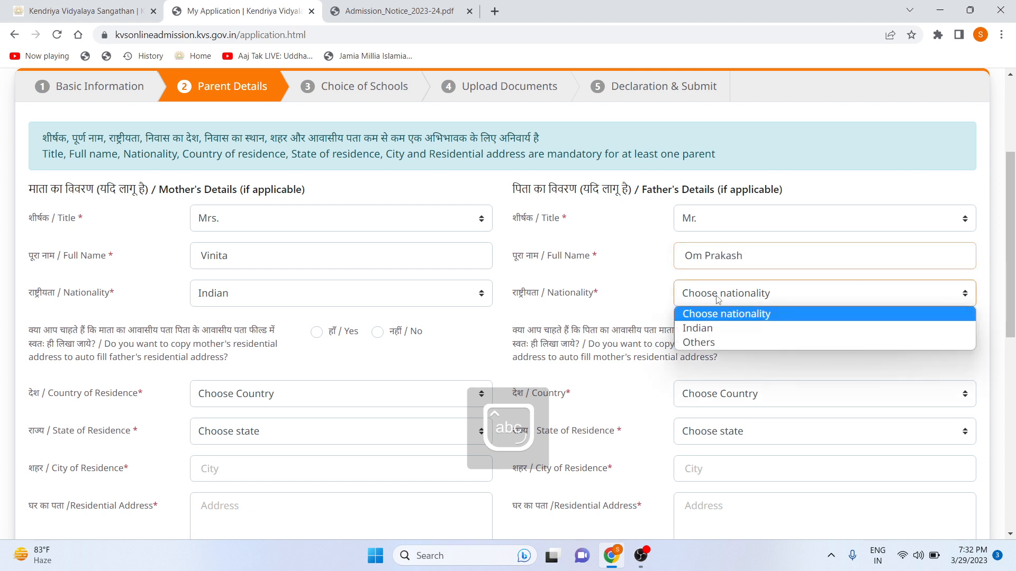
{"action": "left_click", "coordinate": [706, 329]}
{"action": "scroll", "coordinate": [521, 273], "scroll_direction": "down", "scroll_amount": 2}
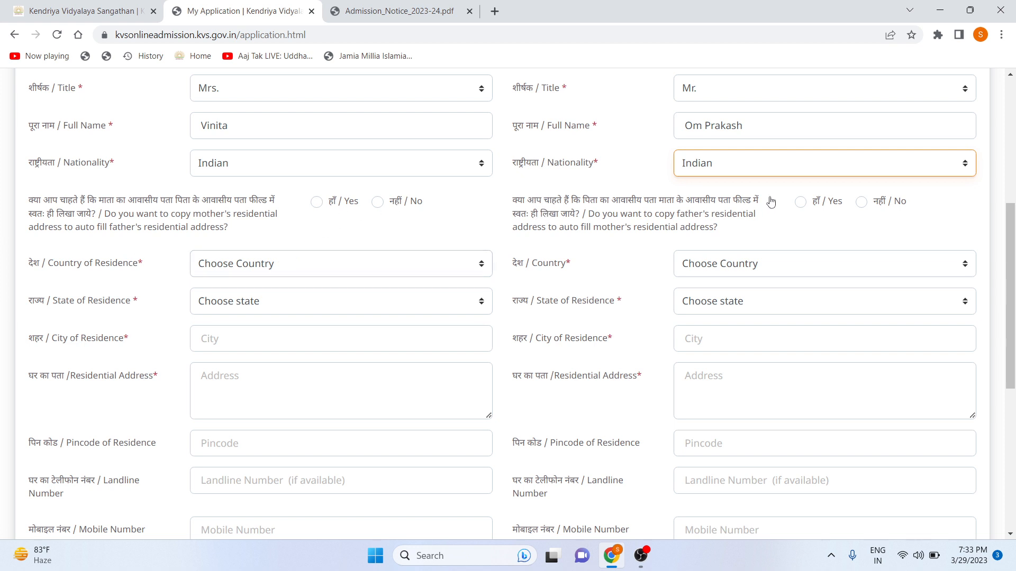
Turn on copying of the mother's address into the father's fields
{"action": "left_click", "coordinate": [317, 203]}
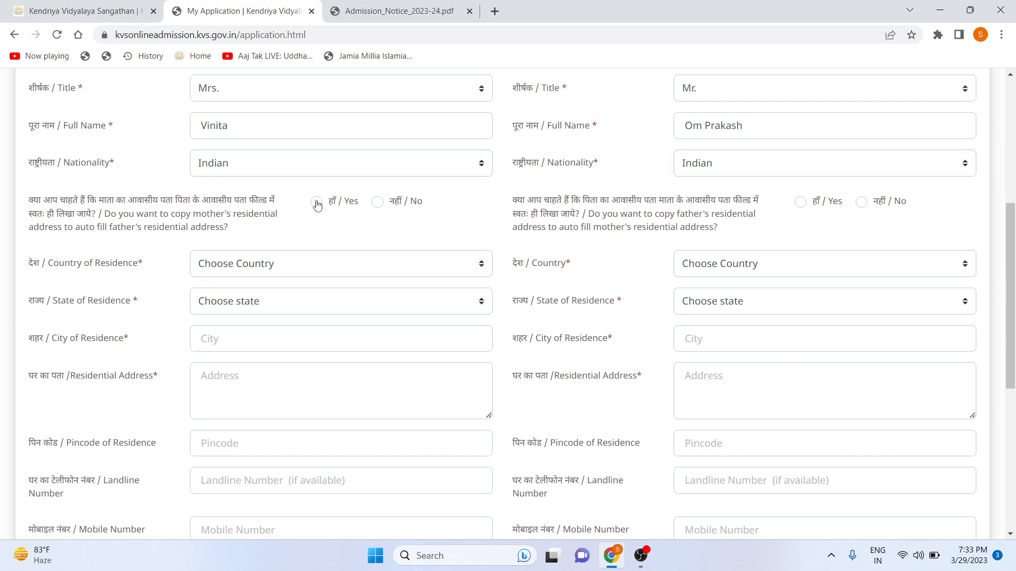
{"action": "scroll", "coordinate": [427, 214], "scroll_direction": "down", "scroll_amount": 1}
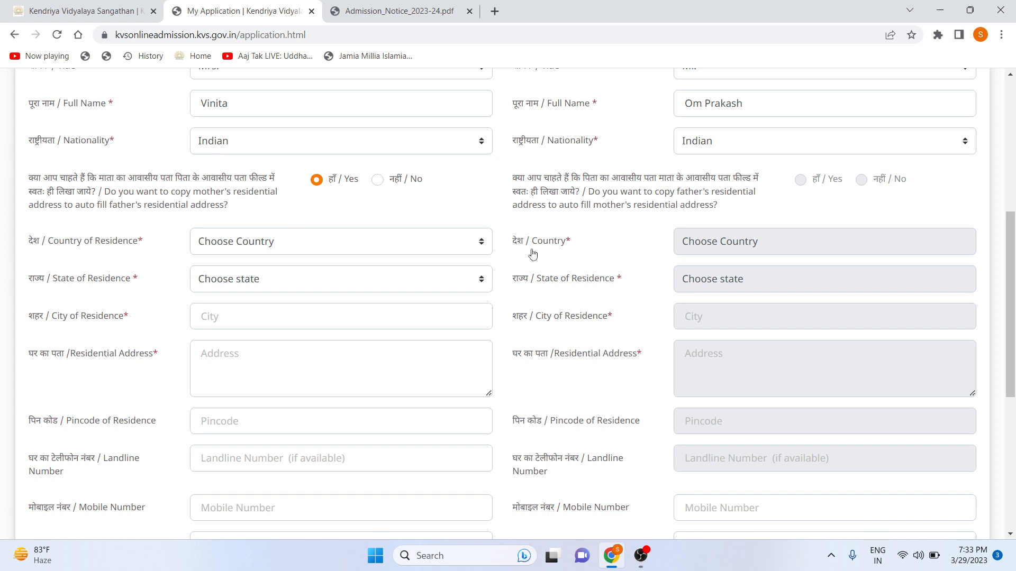
{"action": "scroll", "coordinate": [531, 256], "scroll_direction": "down", "scroll_amount": 3}
{"action": "scroll", "coordinate": [532, 255], "scroll_direction": "up", "scroll_amount": 2}
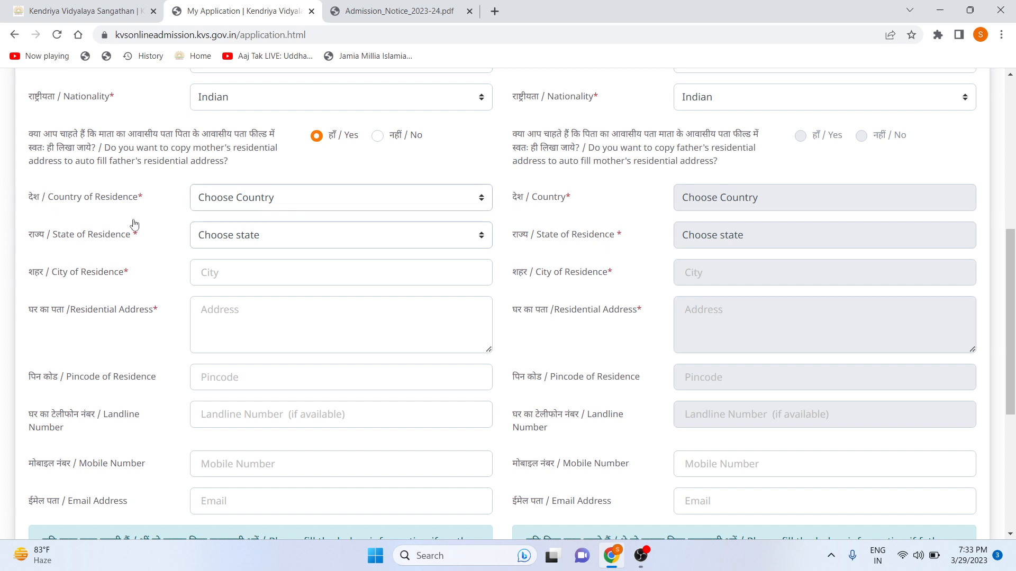
Set the mother's residence to country India, state Delhi, city New Delhi
{"action": "left_click", "coordinate": [223, 197]}
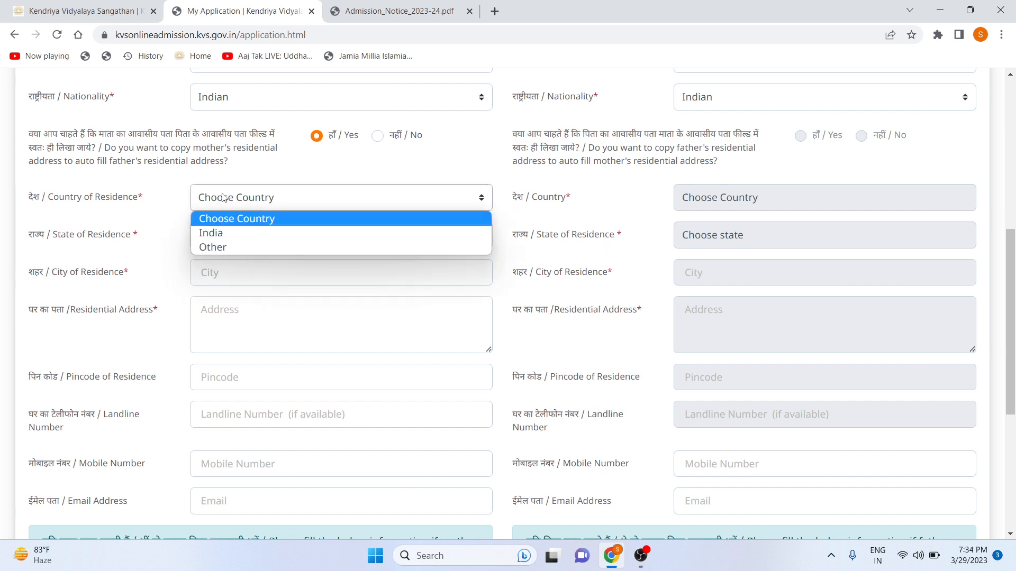
{"action": "left_click", "coordinate": [212, 233]}
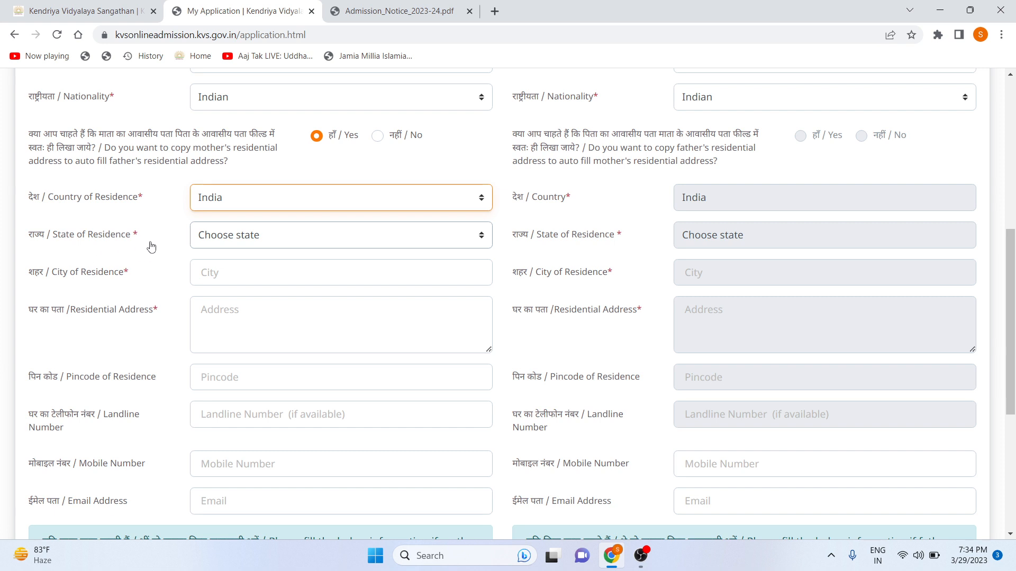
{"action": "left_click", "coordinate": [240, 242]}
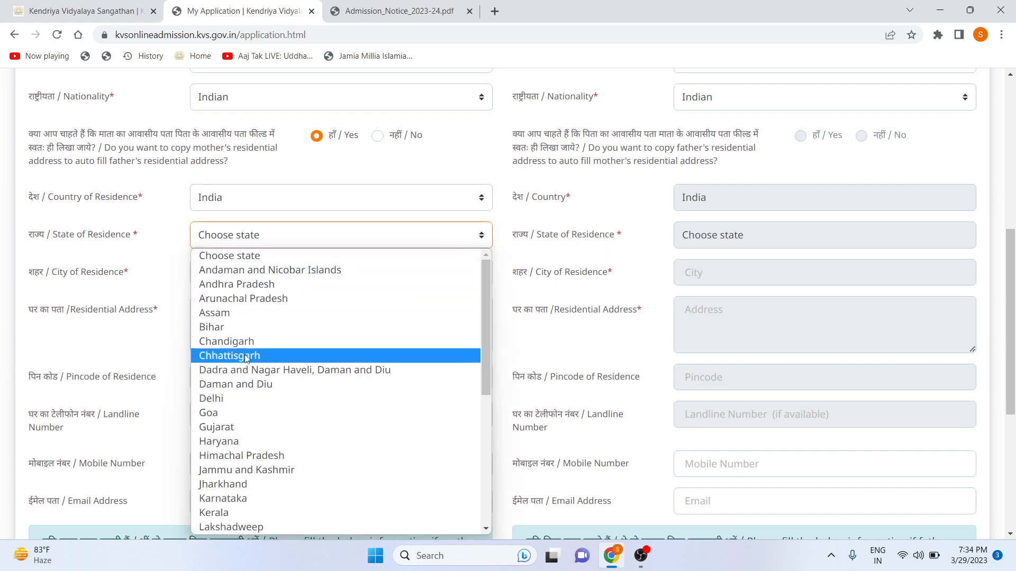
{"action": "left_click", "coordinate": [222, 398]}
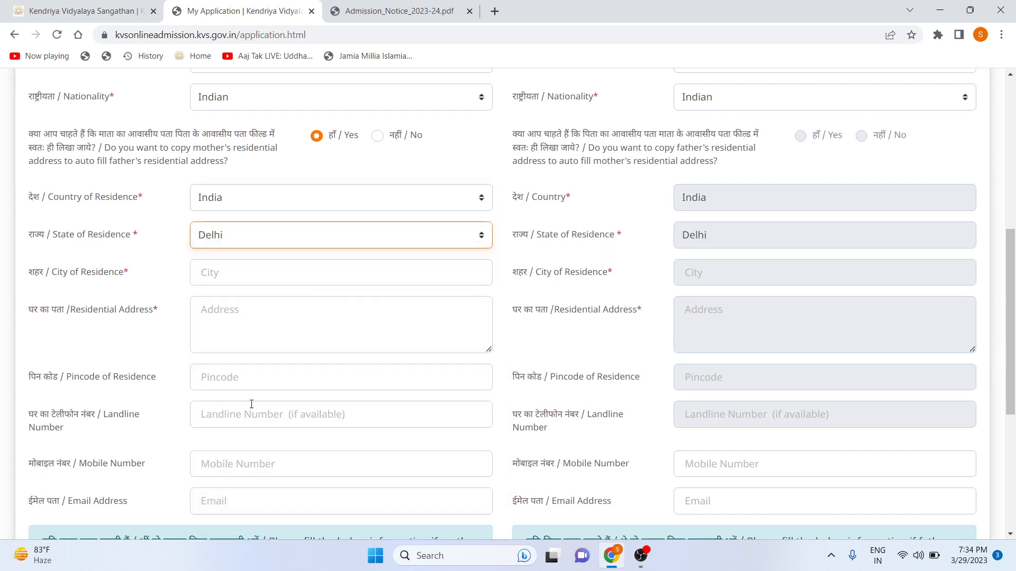
{"action": "left_click", "coordinate": [230, 282]}
{"action": "type", "text": "New D"}
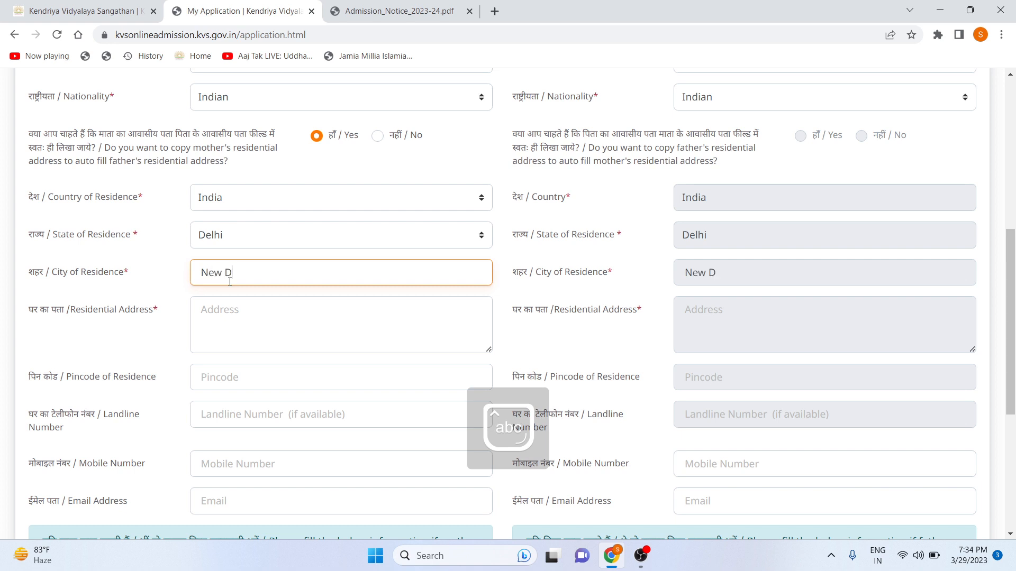
{"action": "type", "text": "elhi"}
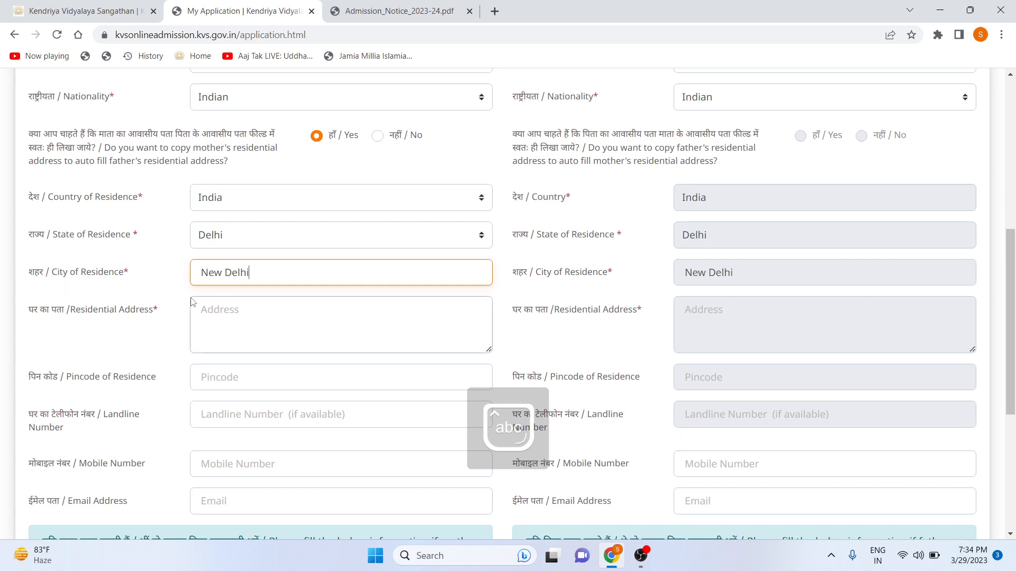
{"action": "left_click", "coordinate": [245, 315]}
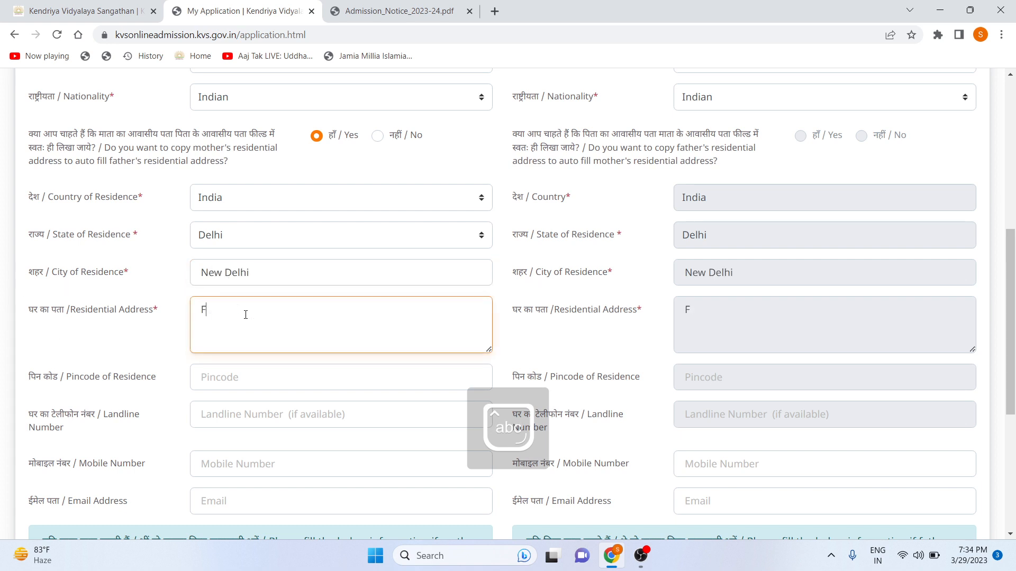
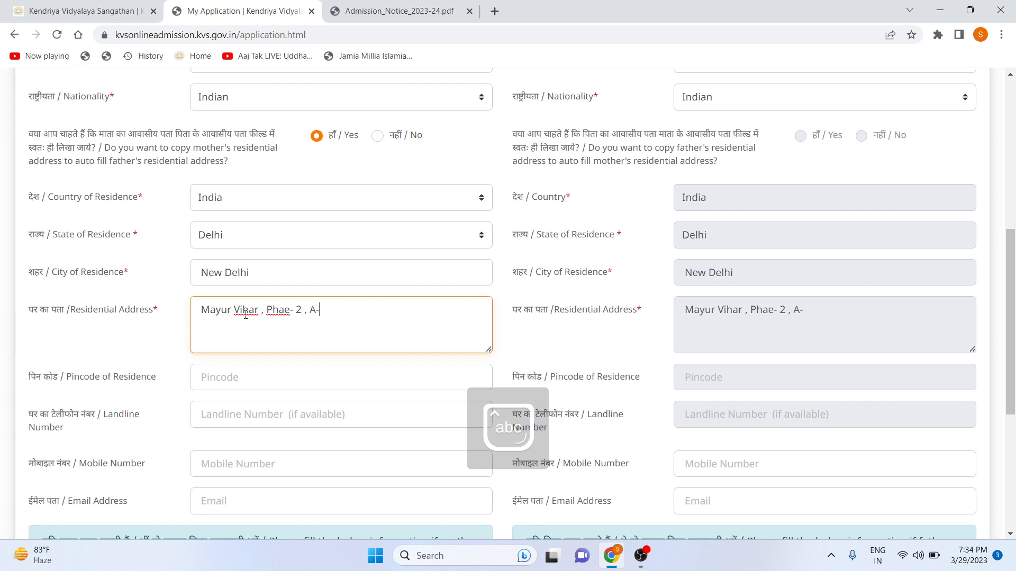
Enter the mother's residential address, correcting the misspelled 'Phase'
{"action": "scroll", "coordinate": [268, 236], "scroll_direction": "down", "scroll_amount": 1}
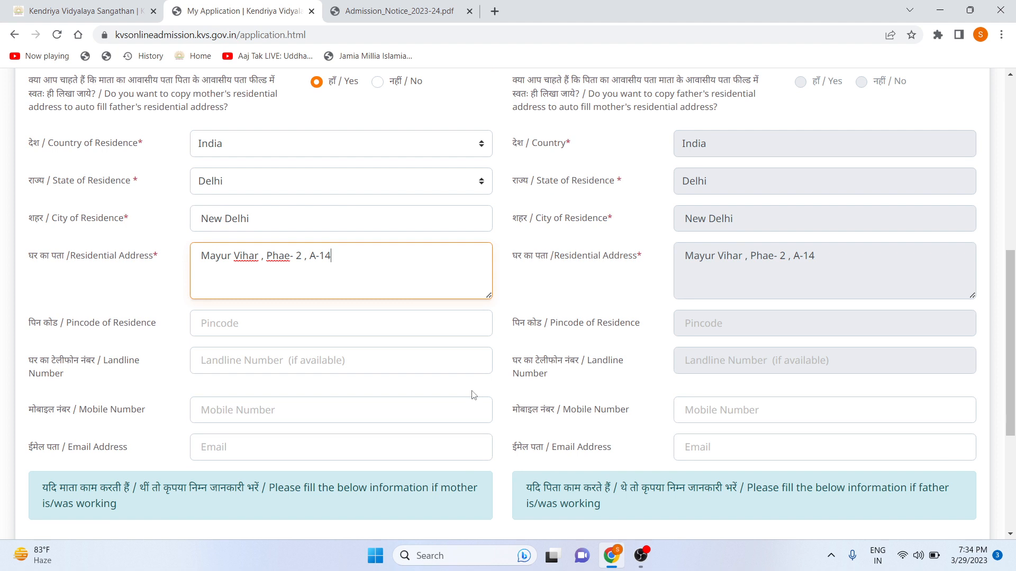
{"action": "key", "text": "Delete"}
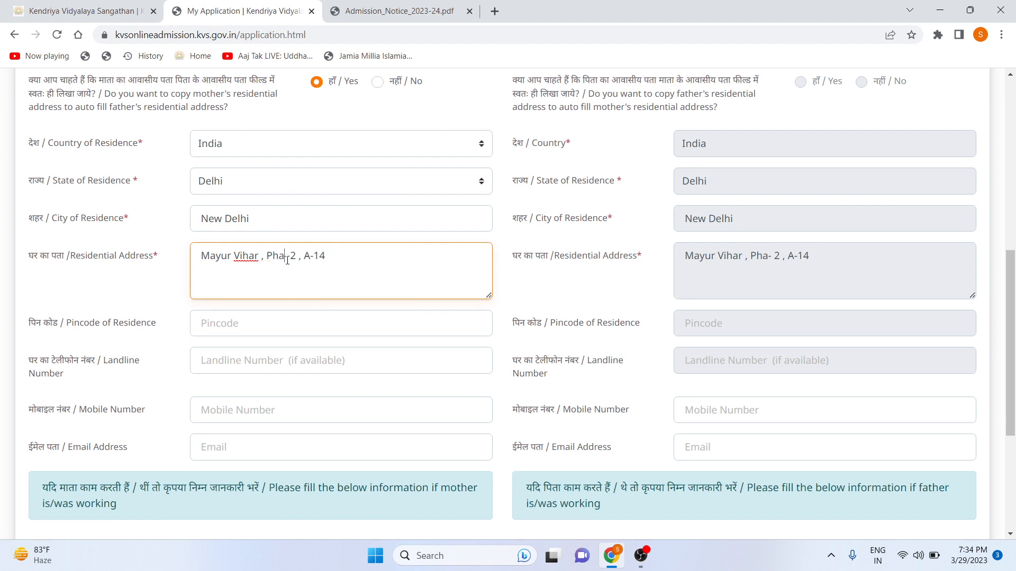
{"action": "type", "text": "se"}
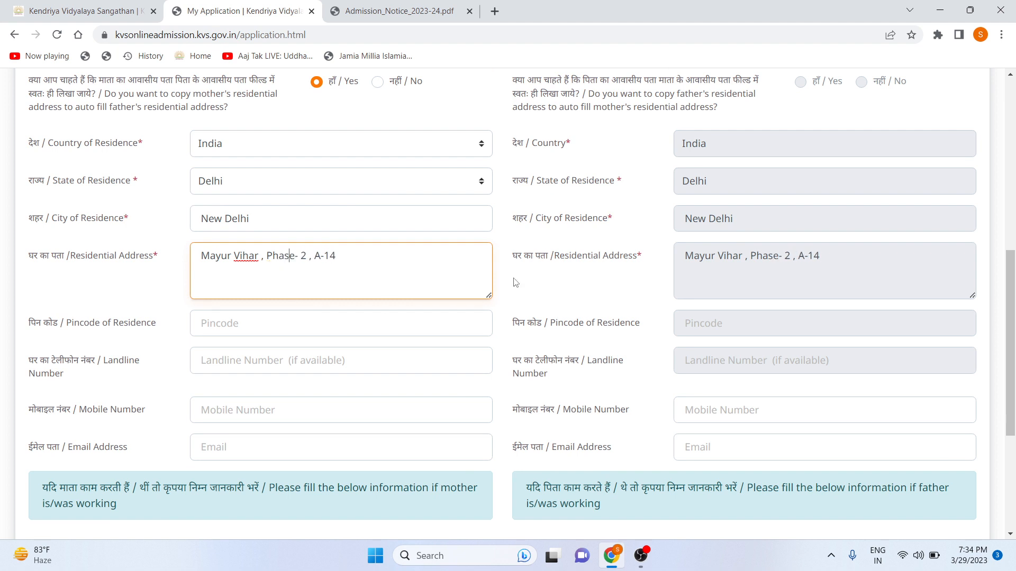
{"action": "scroll", "coordinate": [379, 292], "scroll_direction": "down", "scroll_amount": 2}
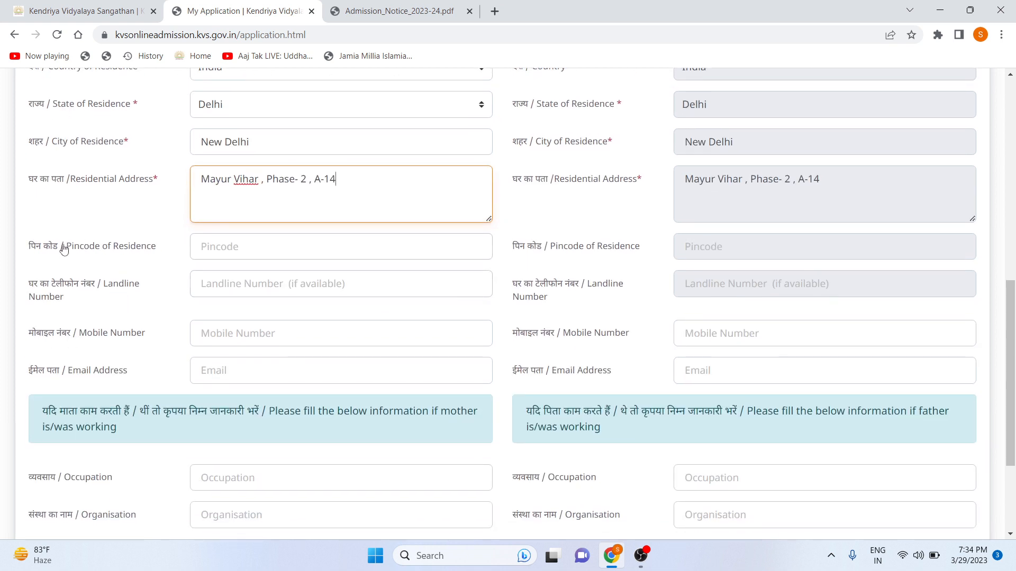
Enter the pincode, leave the landline blank, and scroll to the end of parent details
{"action": "left_click", "coordinate": [279, 254]}
{"action": "type", "text": "118483"}
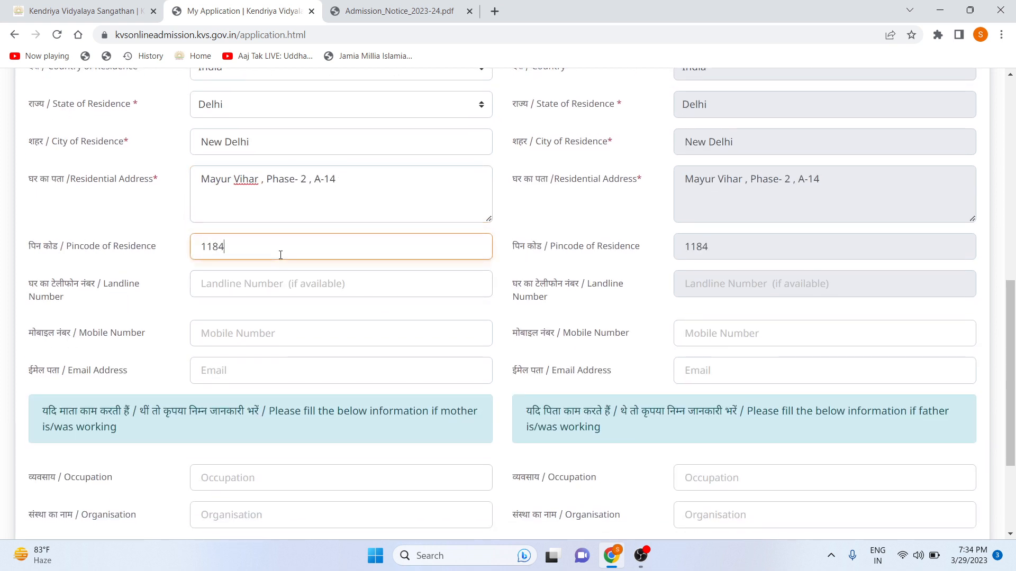
{"action": "left_click", "coordinate": [219, 287]}
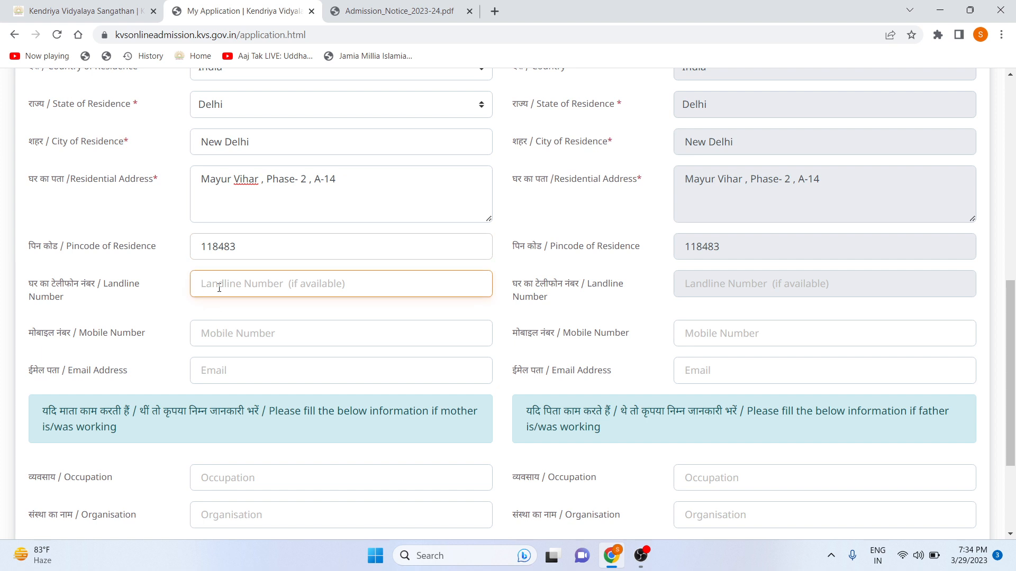
{"action": "type", "text": "8"}
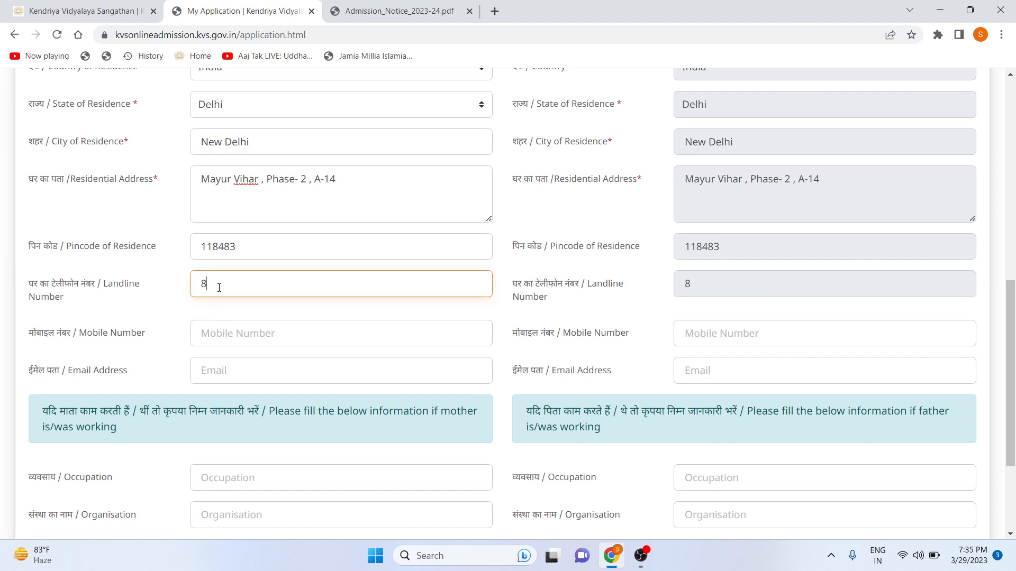
{"action": "key", "text": "BackSpace"}
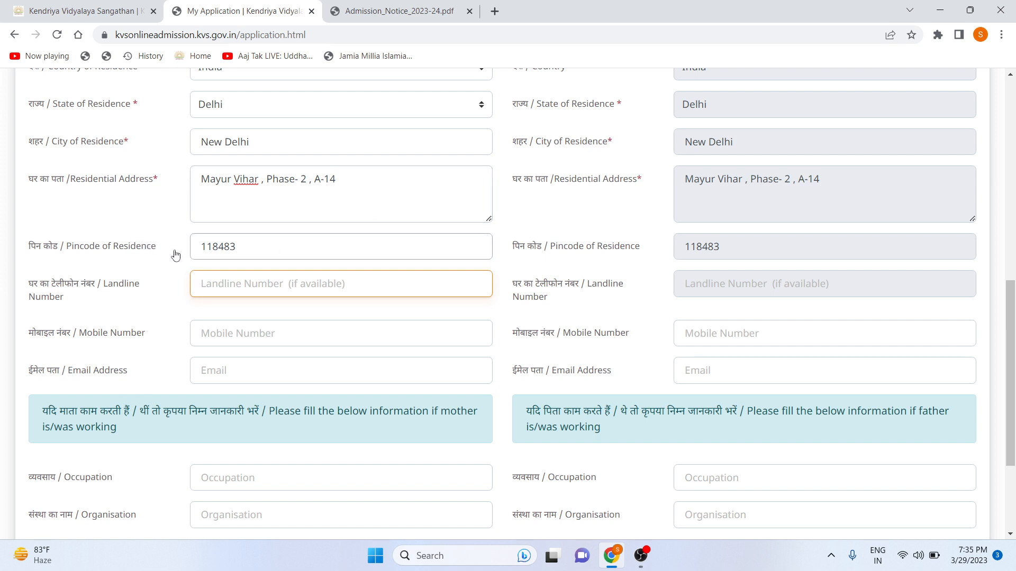
{"action": "left_click_drag", "start_coordinate": [155, 180], "coordinate": [148, 179]}
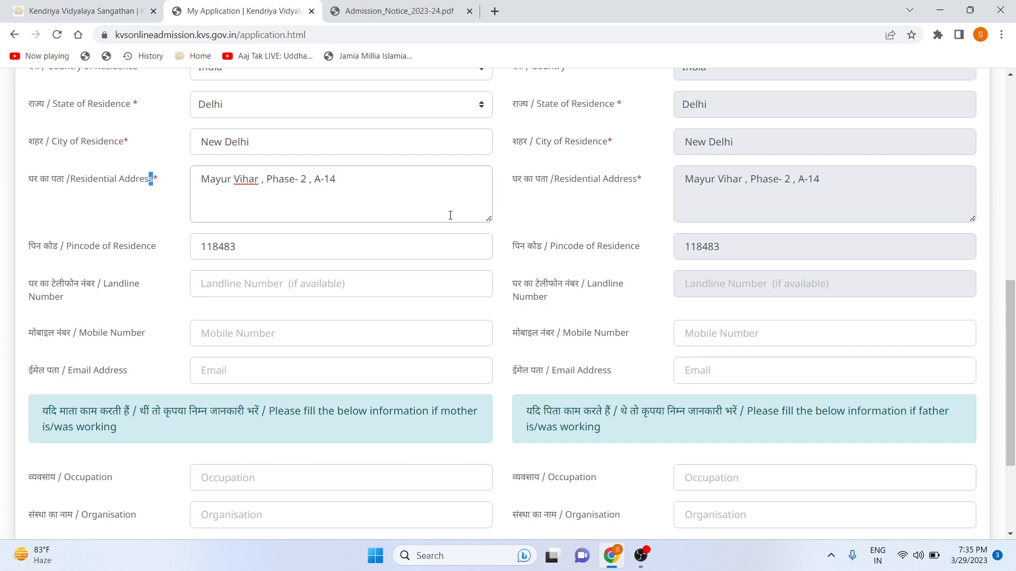
{"action": "scroll", "coordinate": [505, 220], "scroll_direction": "down", "scroll_amount": 1}
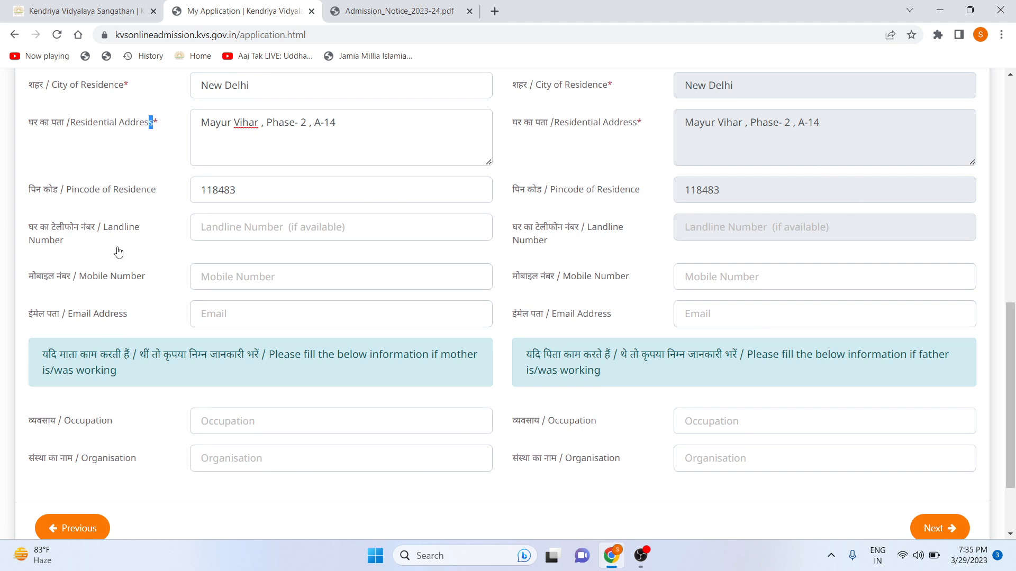
{"action": "scroll", "coordinate": [302, 248], "scroll_direction": "down", "scroll_amount": 2}
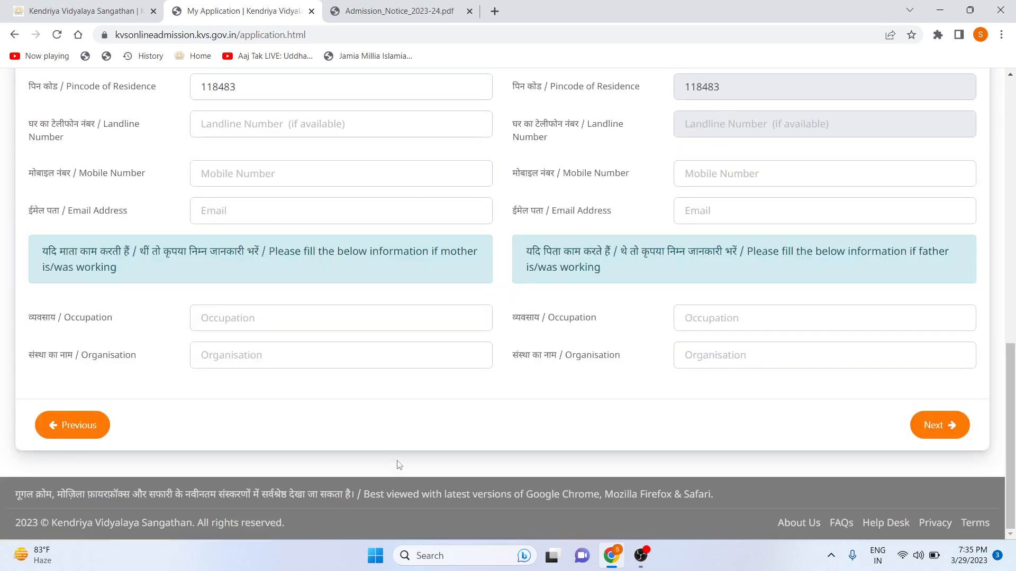
Go to Choice of Schools, read the instructions, and choose Delhi as Vidyalaya 1's state
{"action": "left_click", "coordinate": [936, 426]}
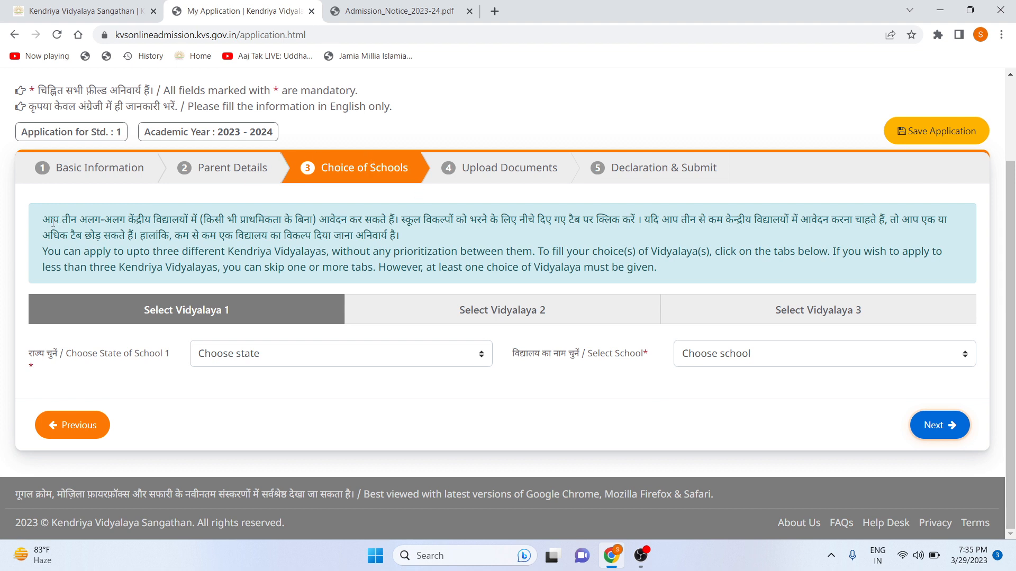
{"action": "left_click_drag", "start_coordinate": [43, 221], "coordinate": [414, 240]}
{"action": "left_click", "coordinate": [414, 241]}
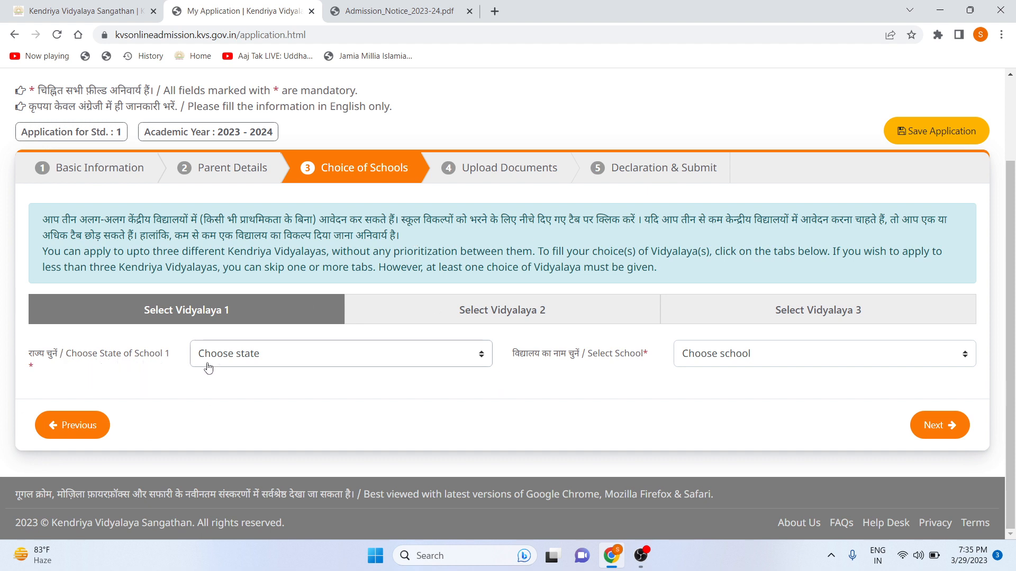
{"action": "left_click", "coordinate": [265, 364]}
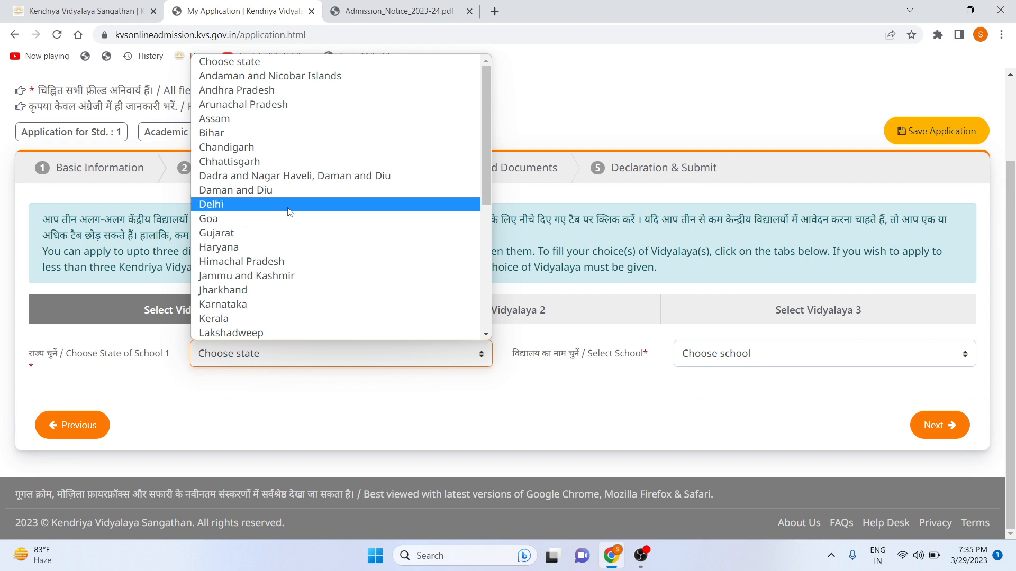
{"action": "scroll", "coordinate": [290, 212], "scroll_direction": "down", "scroll_amount": 5}
{"action": "scroll", "coordinate": [290, 212], "scroll_direction": "up", "scroll_amount": 5}
{"action": "left_click", "coordinate": [261, 201]}
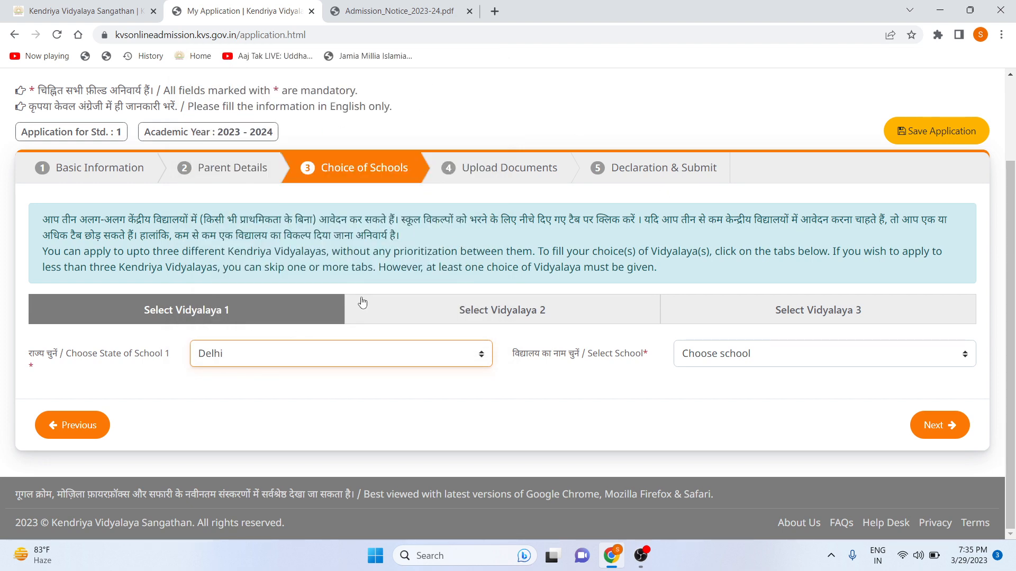
{"action": "left_click", "coordinate": [492, 313]}
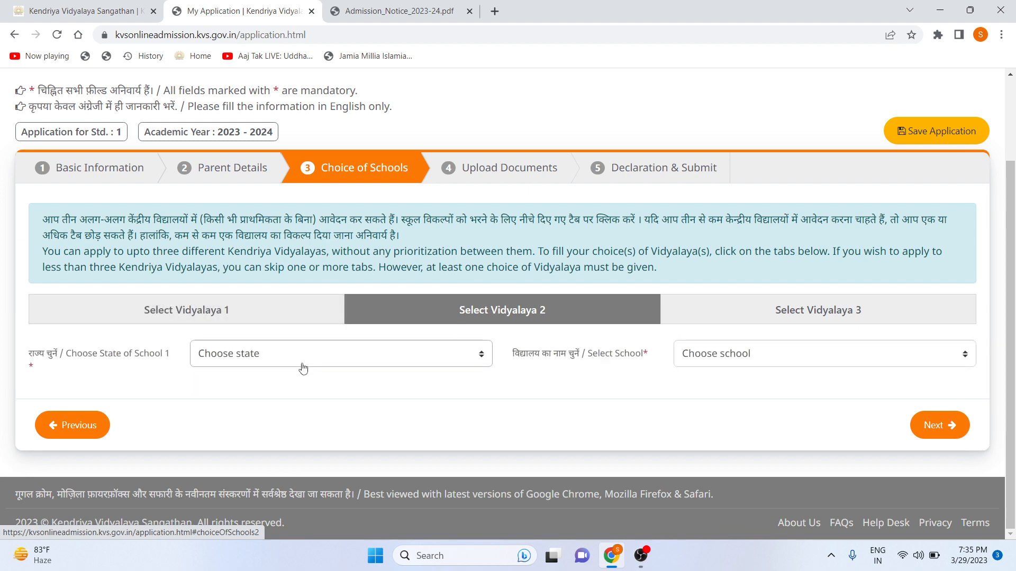
{"action": "left_click", "coordinate": [326, 314]}
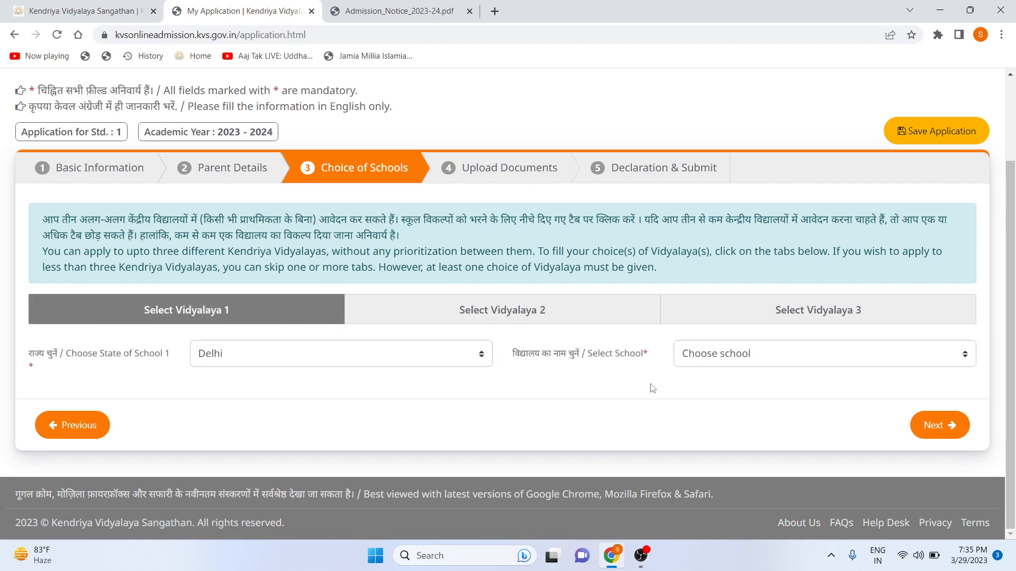
Browse the Delhi school list and pick KV ANDREWSGANJ (SHIFT-I) for Vidyalaya 1
{"action": "left_click", "coordinate": [689, 359]}
{"action": "scroll", "coordinate": [758, 237], "scroll_direction": "down", "scroll_amount": 20}
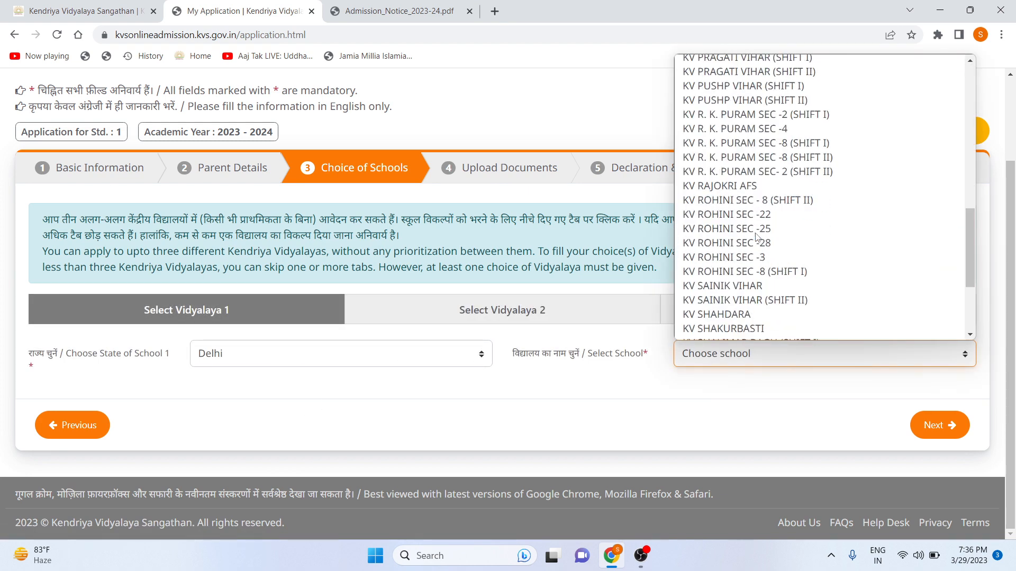
{"action": "scroll", "coordinate": [757, 236], "scroll_direction": "up", "scroll_amount": 20}
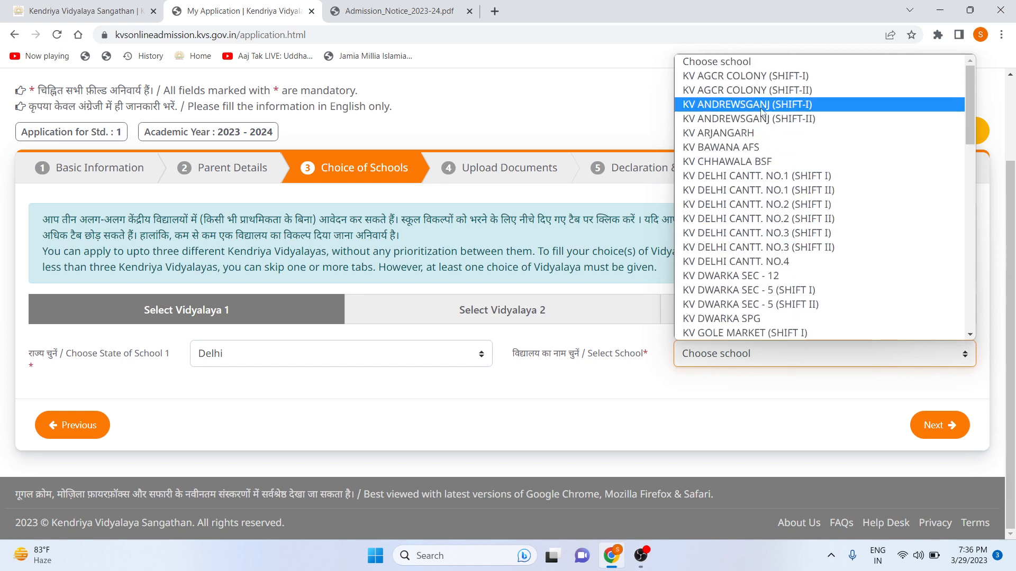
{"action": "scroll", "coordinate": [761, 111], "scroll_direction": "down", "scroll_amount": 5}
{"action": "scroll", "coordinate": [762, 111], "scroll_direction": "down", "scroll_amount": 3}
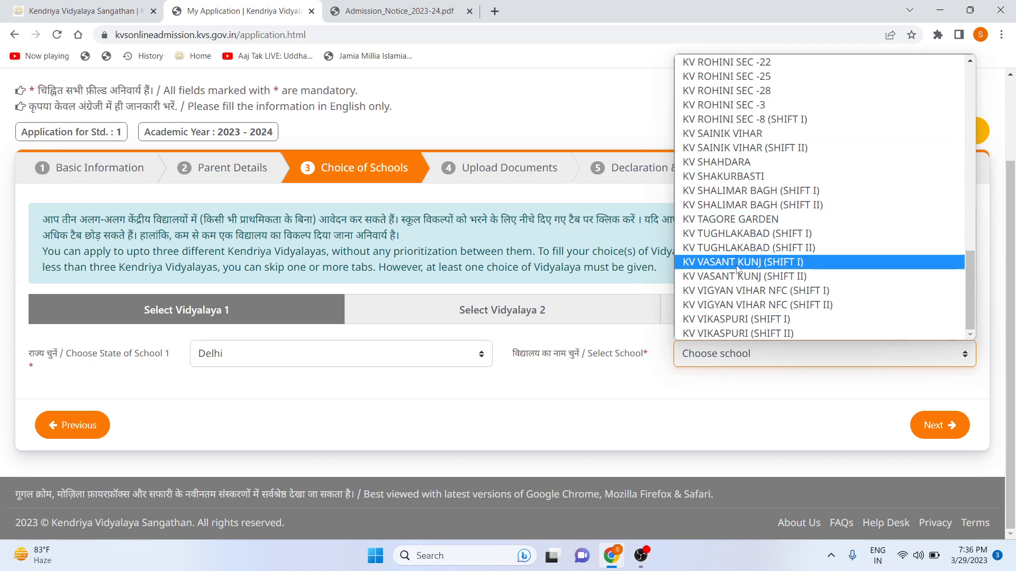
{"action": "scroll", "coordinate": [798, 217], "scroll_direction": "up", "scroll_amount": 1}
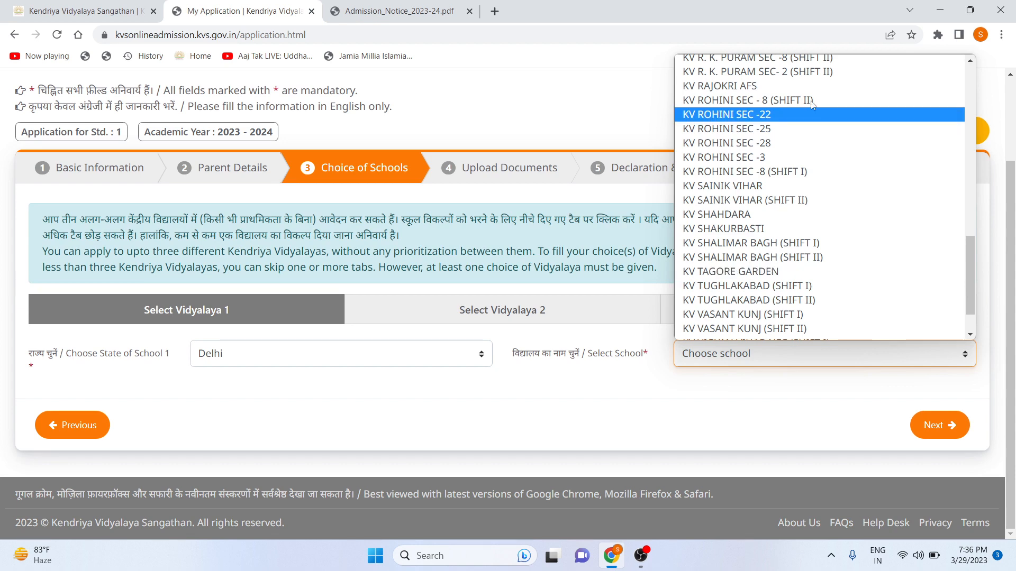
{"action": "scroll", "coordinate": [810, 103], "scroll_direction": "up", "scroll_amount": 10}
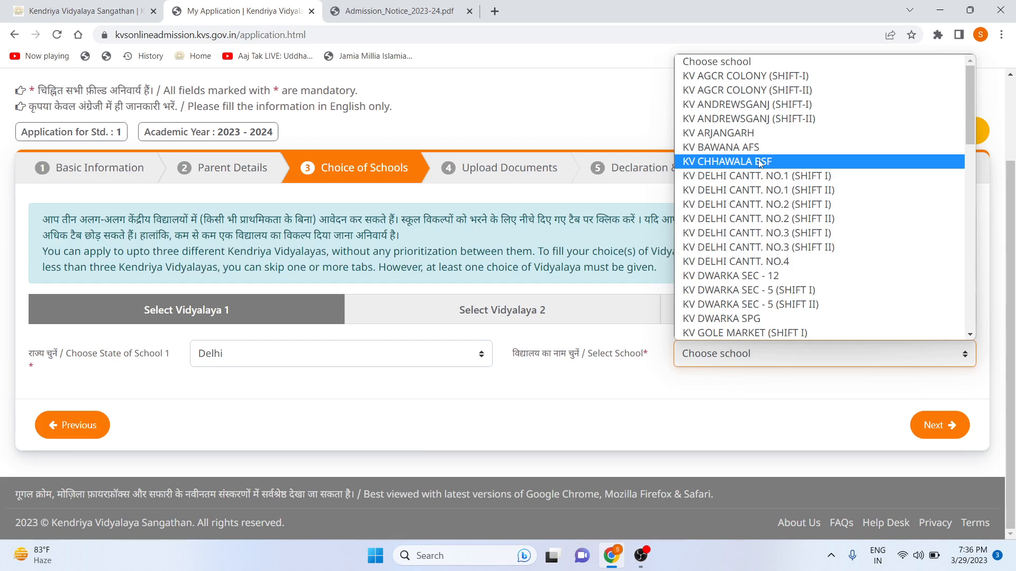
{"action": "scroll", "coordinate": [740, 191], "scroll_direction": "down", "scroll_amount": 3}
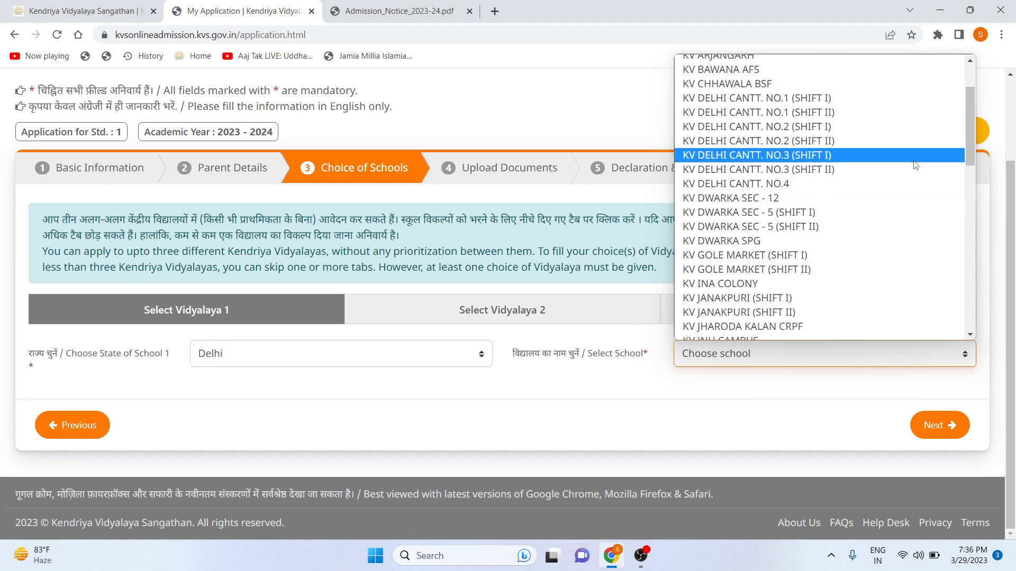
{"action": "left_click_drag", "start_coordinate": [973, 138], "coordinate": [966, 170]}
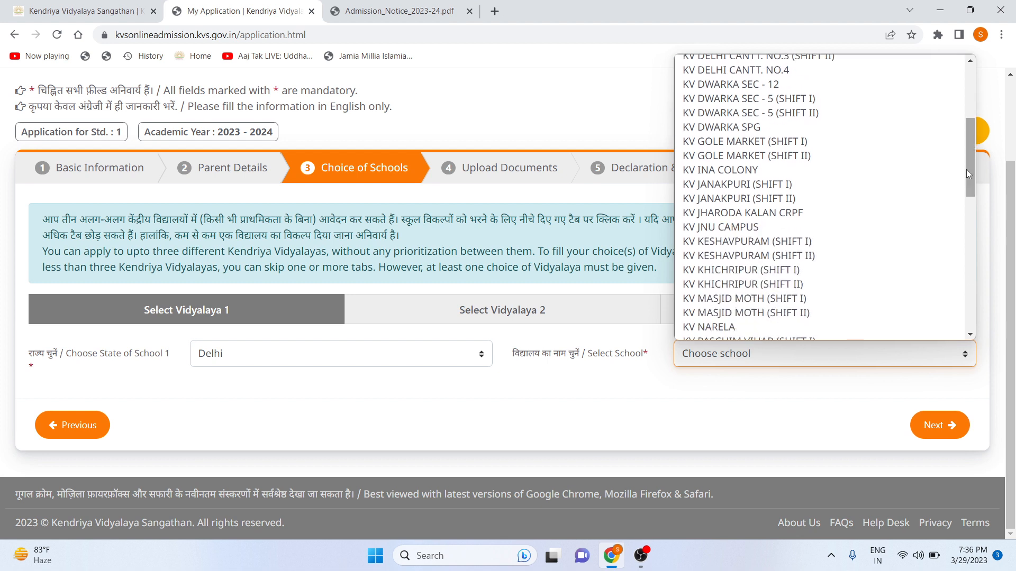
{"action": "left_click_drag", "start_coordinate": [966, 176], "coordinate": [971, 214]}
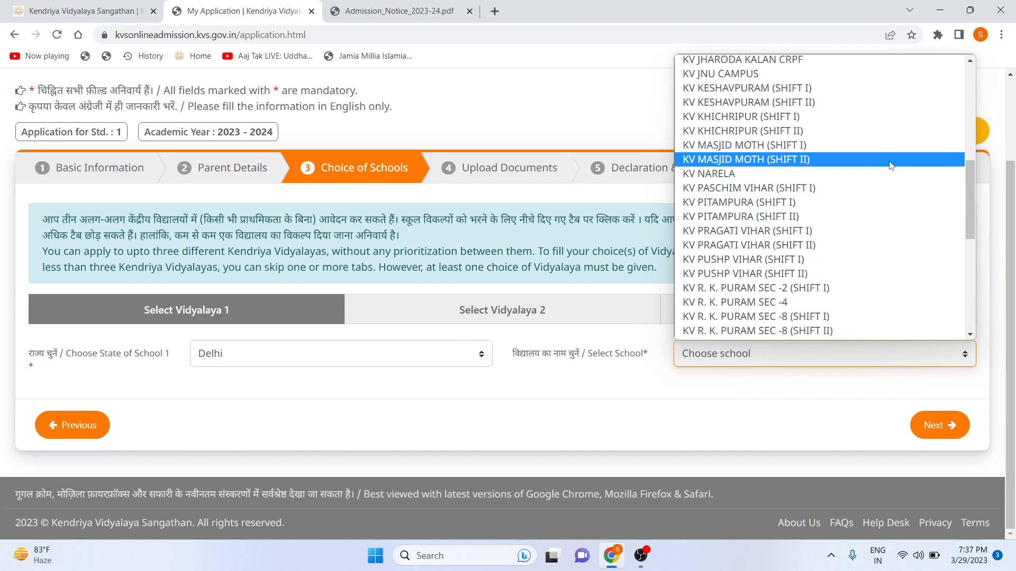
{"action": "scroll", "coordinate": [864, 189], "scroll_direction": "down", "scroll_amount": 3}
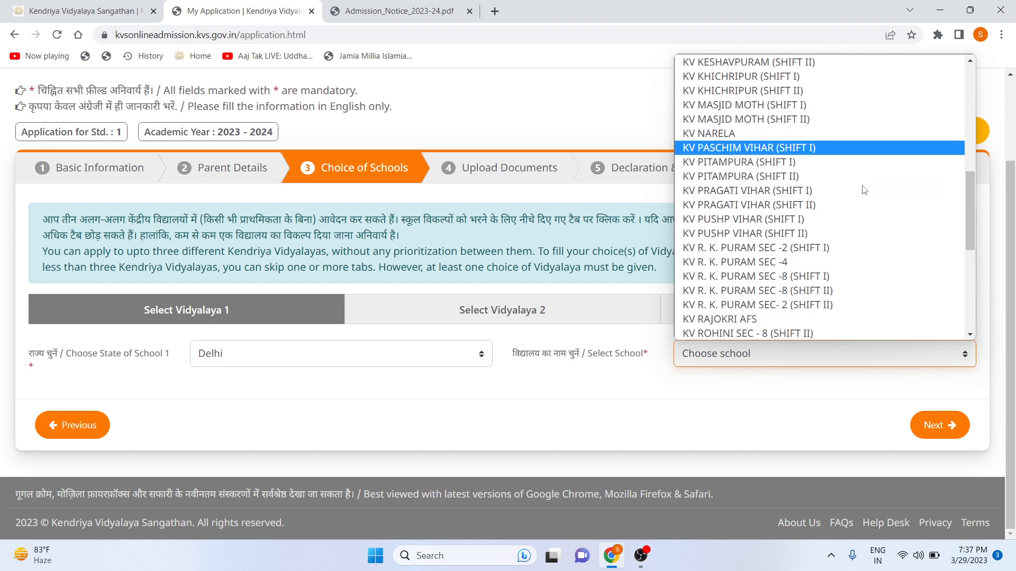
{"action": "scroll", "coordinate": [863, 189], "scroll_direction": "down", "scroll_amount": 4}
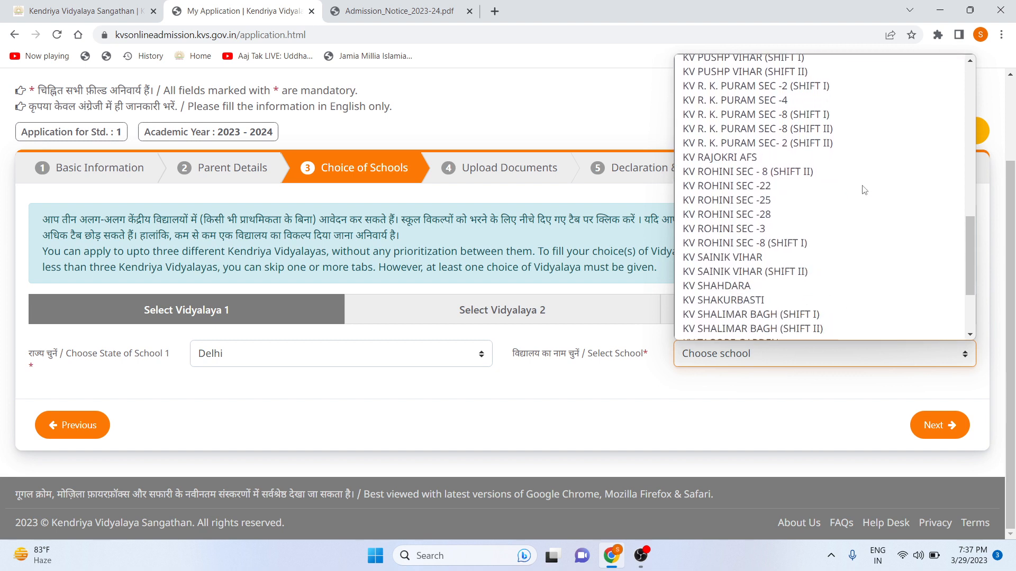
{"action": "scroll", "coordinate": [863, 189], "scroll_direction": "down", "scroll_amount": 1}
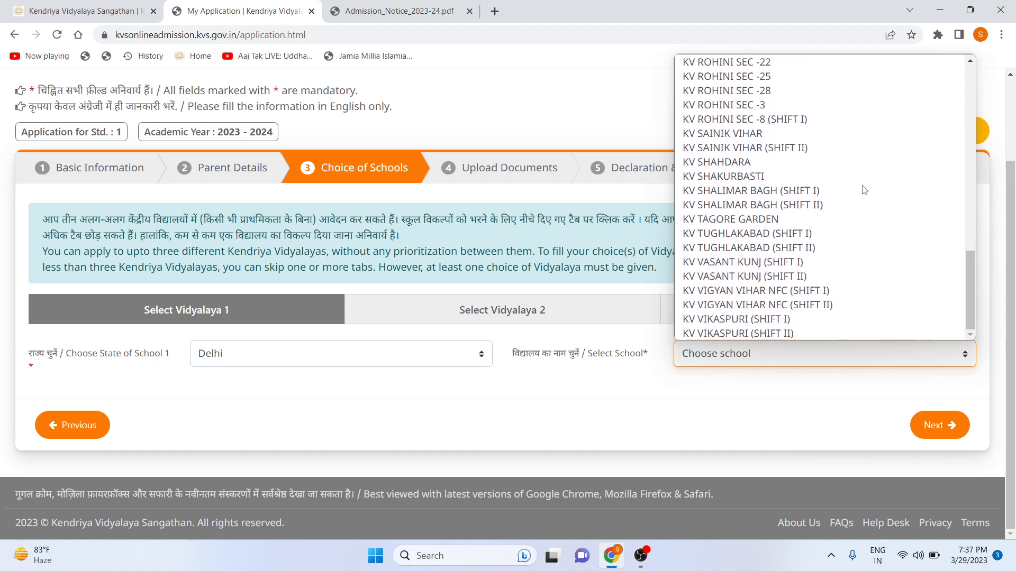
{"action": "scroll", "coordinate": [873, 193], "scroll_direction": "up", "scroll_amount": 2}
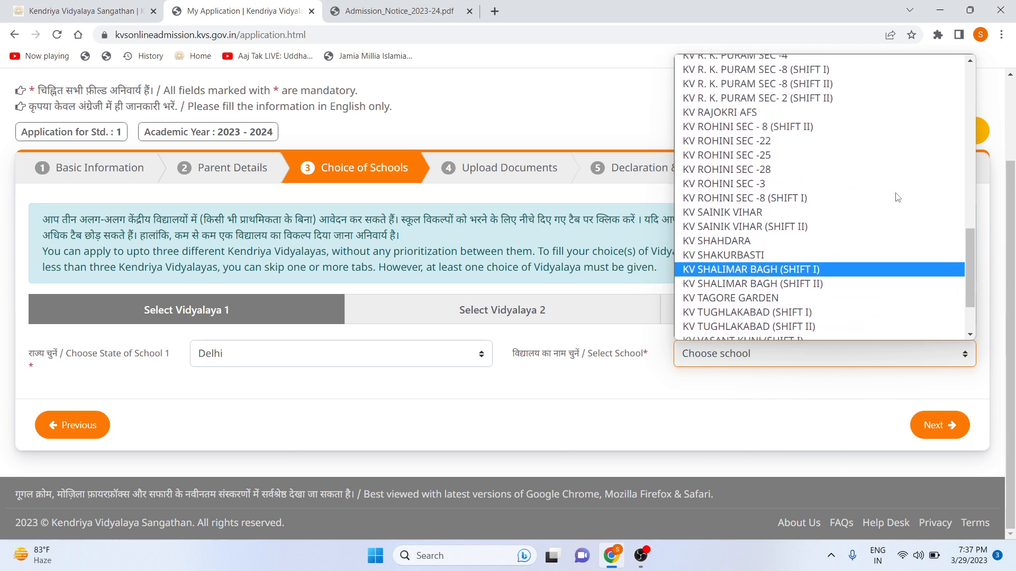
{"action": "scroll", "coordinate": [898, 197], "scroll_direction": "up", "scroll_amount": 1}
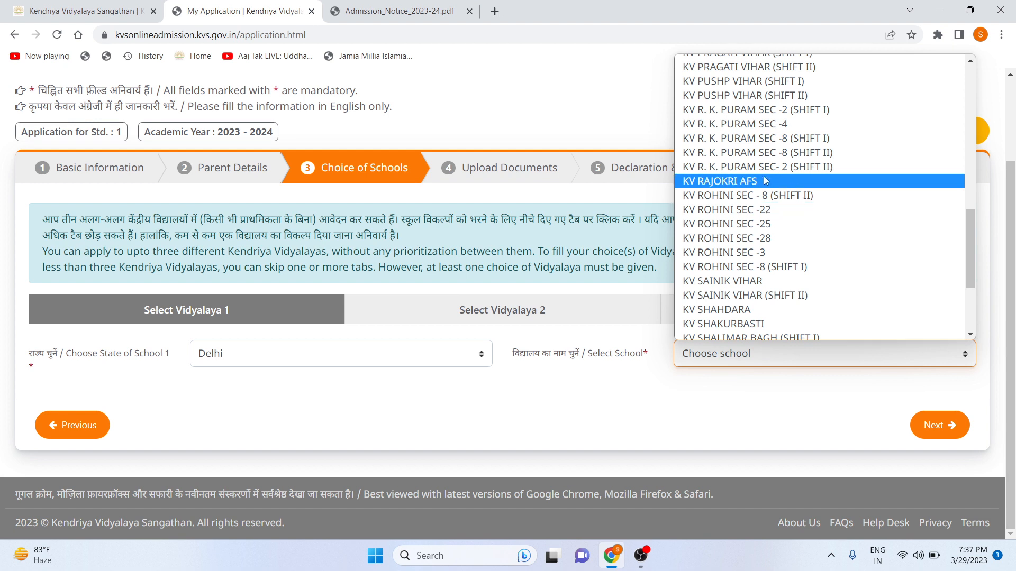
{"action": "scroll", "coordinate": [750, 154], "scroll_direction": "up", "scroll_amount": 2}
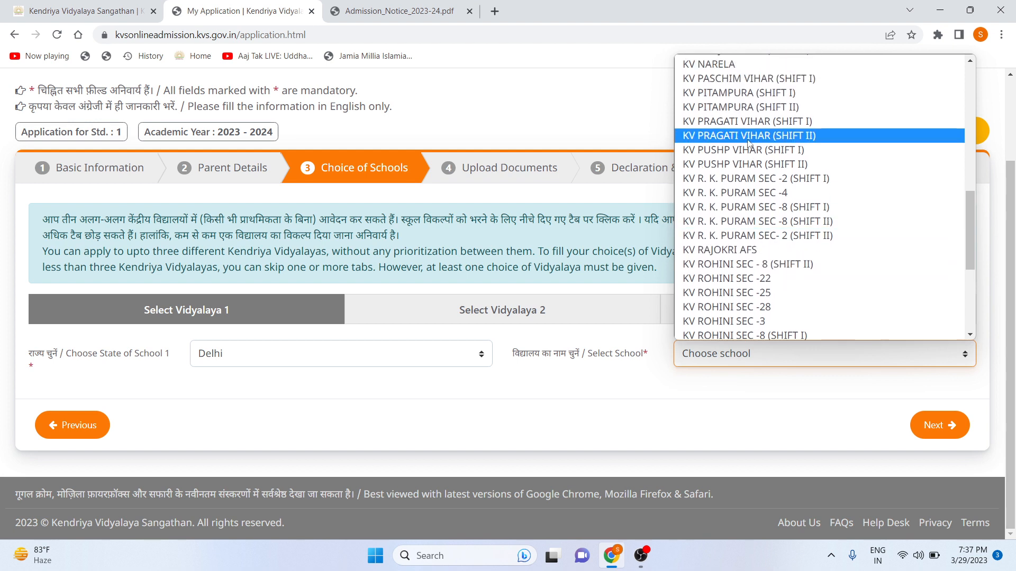
{"action": "scroll", "coordinate": [744, 141], "scroll_direction": "up", "scroll_amount": 1}
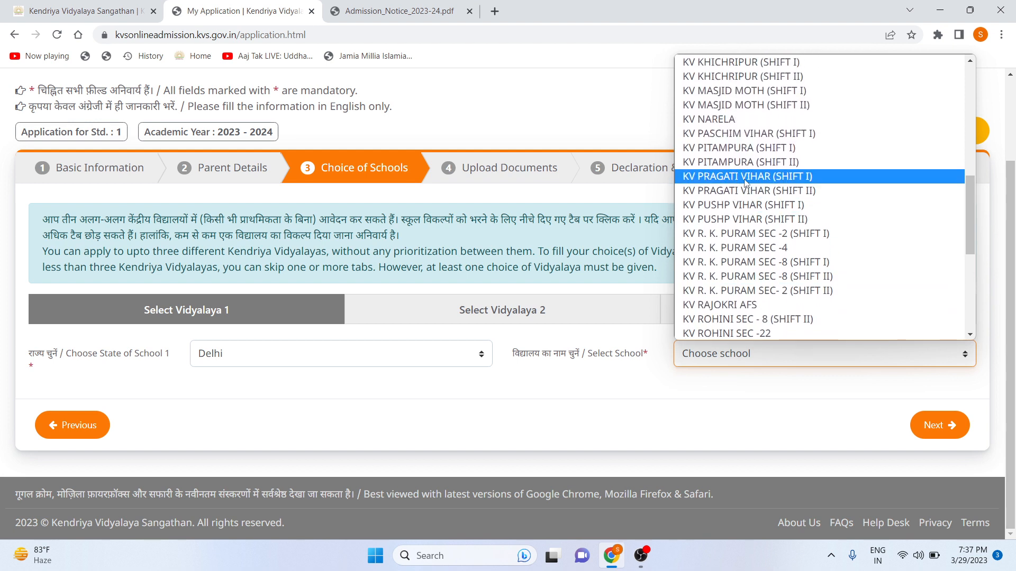
{"action": "scroll", "coordinate": [746, 182], "scroll_direction": "up", "scroll_amount": 1}
{"action": "scroll", "coordinate": [738, 150], "scroll_direction": "up", "scroll_amount": 1}
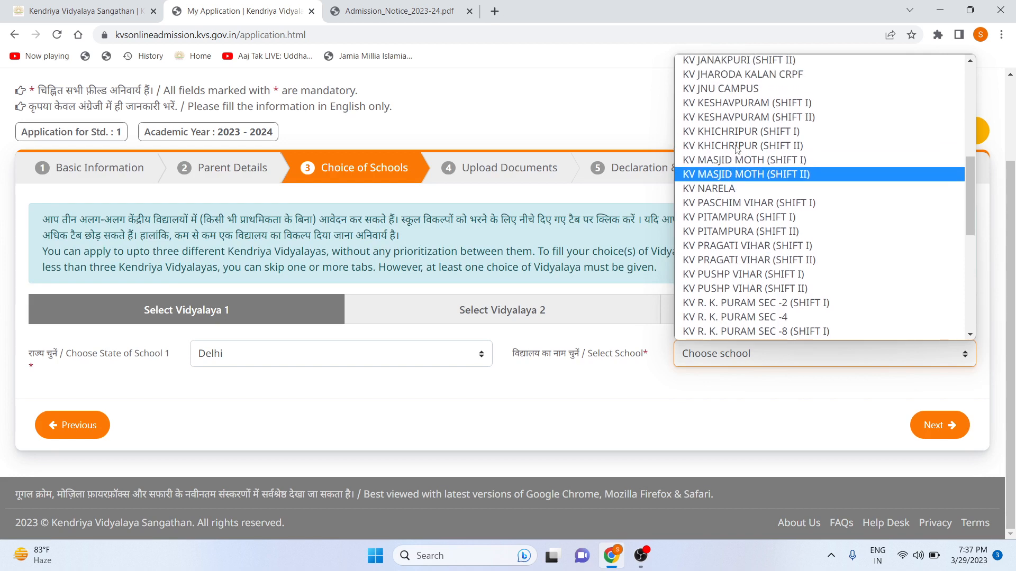
{"action": "scroll", "coordinate": [738, 153], "scroll_direction": "up", "scroll_amount": 2}
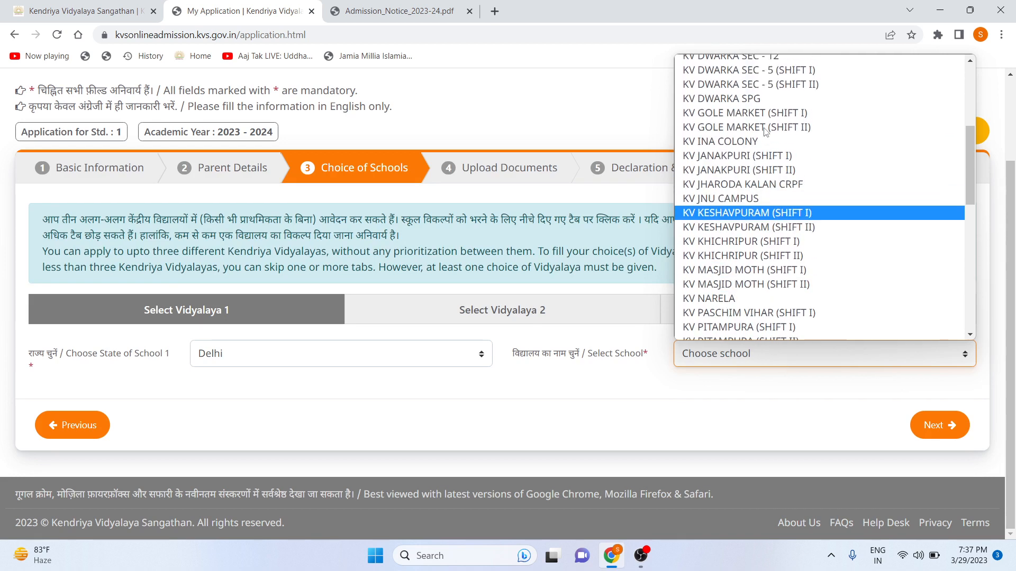
{"action": "scroll", "coordinate": [740, 170], "scroll_direction": "up", "scroll_amount": 1}
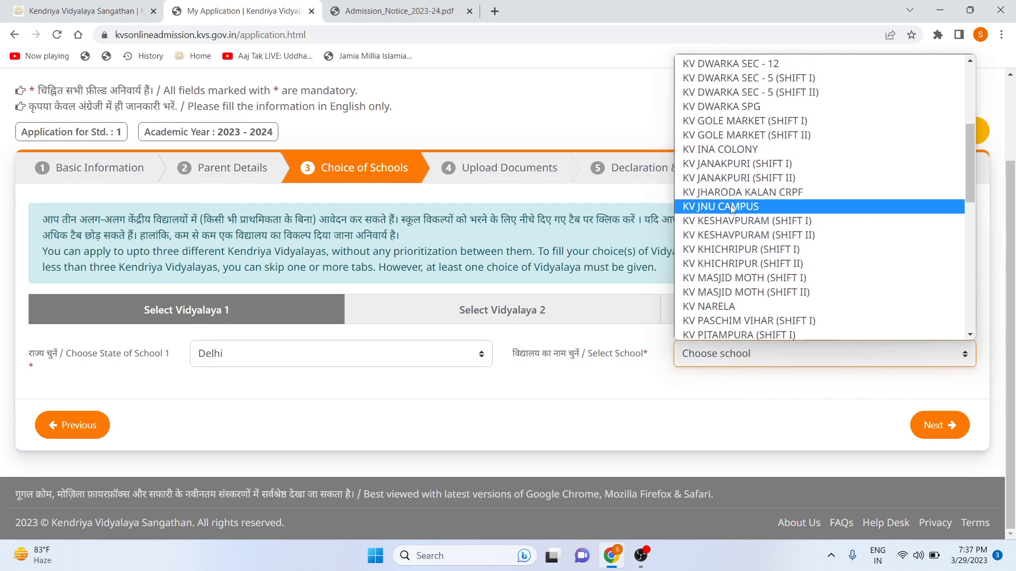
{"action": "scroll", "coordinate": [739, 170], "scroll_direction": "up", "scroll_amount": 4}
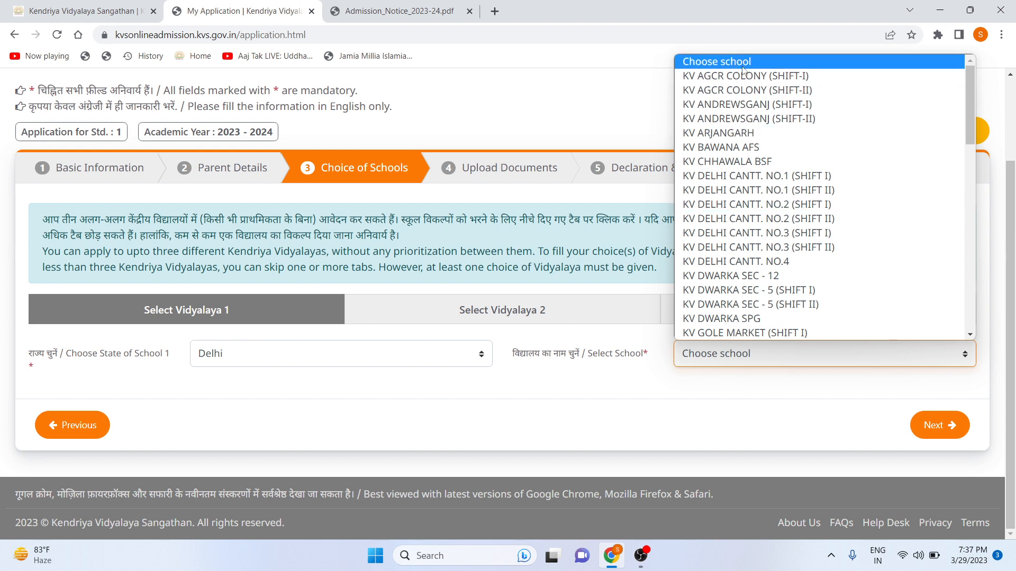
{"action": "left_click", "coordinate": [740, 105]}
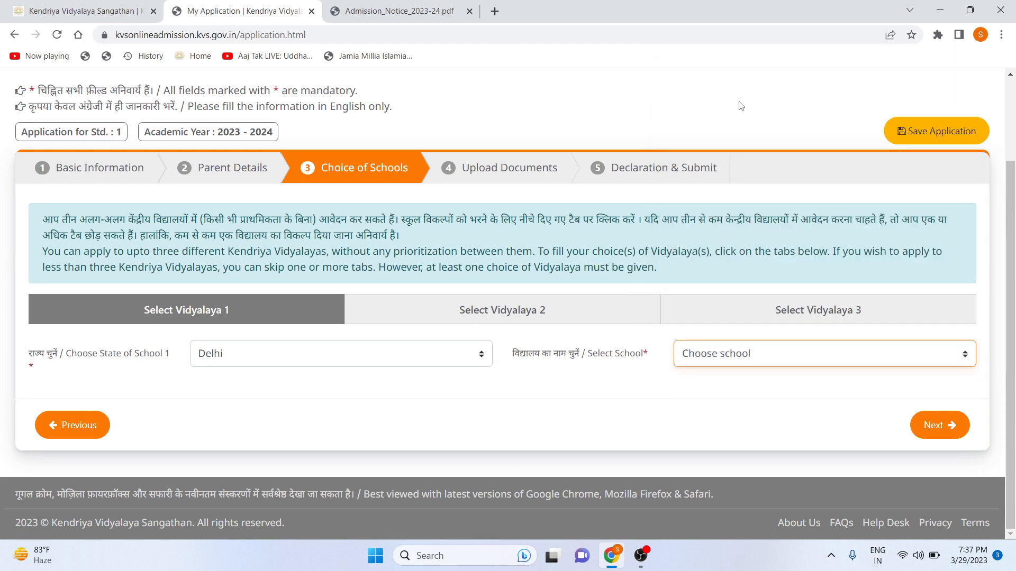
Review the school's details: Civil category, DELHI region, Delhi Development Authority sponsor, URBAN location
{"action": "scroll", "coordinate": [300, 248], "scroll_direction": "down", "scroll_amount": 1}
{"action": "scroll", "coordinate": [300, 248], "scroll_direction": "down", "scroll_amount": 1}
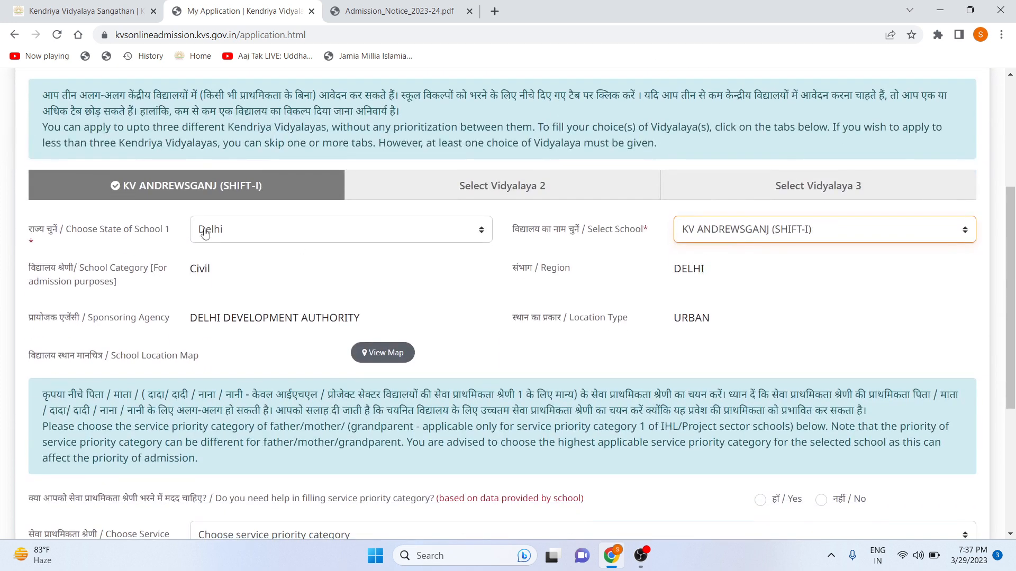
{"action": "left_click", "coordinate": [89, 271]}
{"action": "left_click_drag", "start_coordinate": [89, 271], "coordinate": [151, 286]}
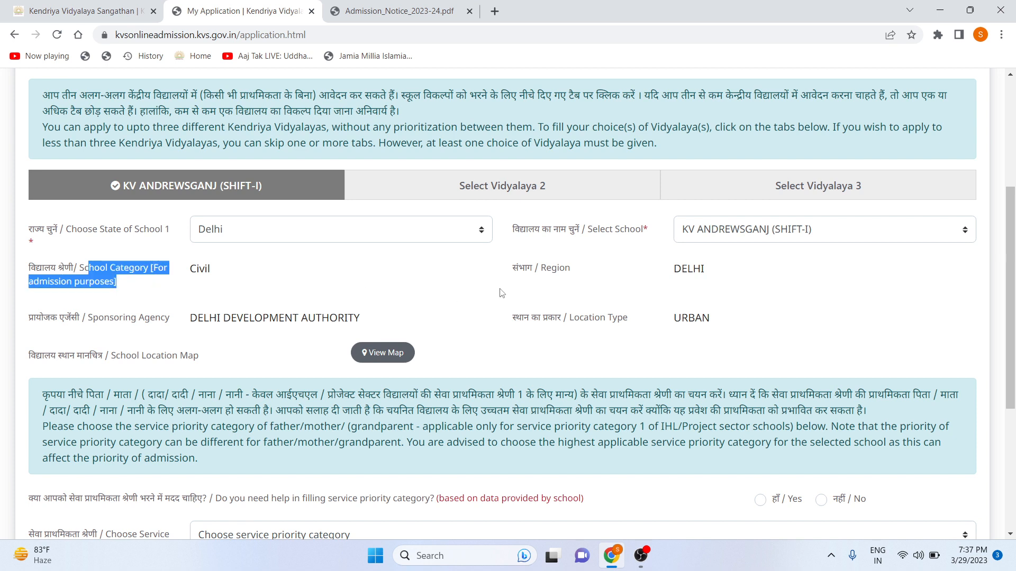
{"action": "double_click", "coordinate": [683, 269]}
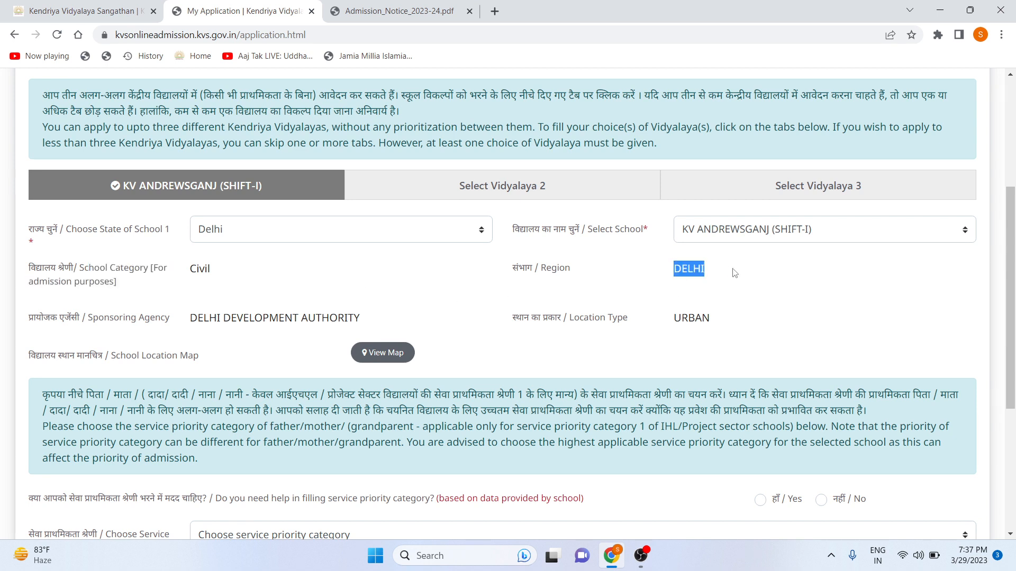
{"action": "left_click", "coordinate": [89, 324]}
{"action": "left_click_drag", "start_coordinate": [90, 325], "coordinate": [200, 328]}
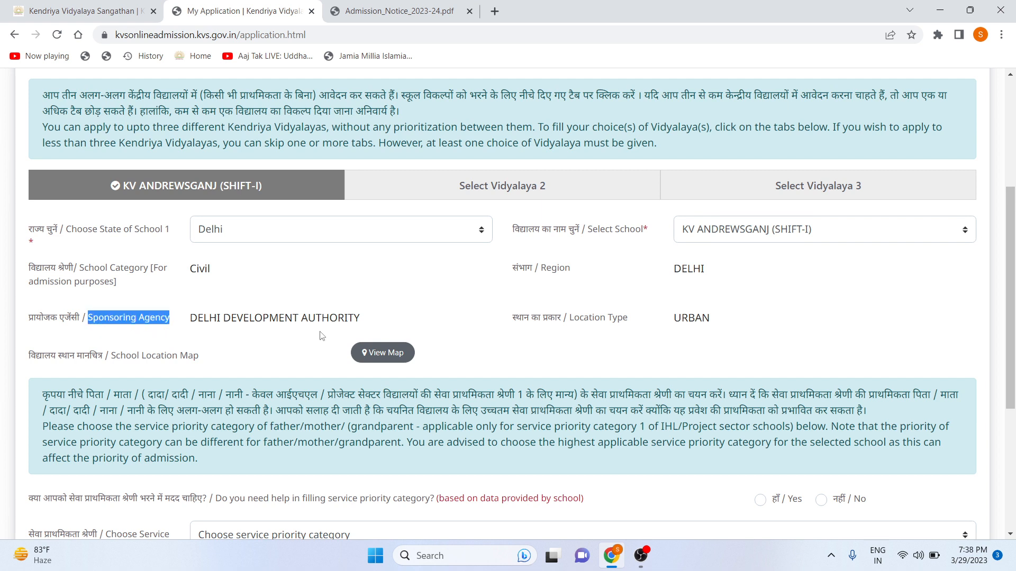
{"action": "left_click", "coordinate": [362, 321]}
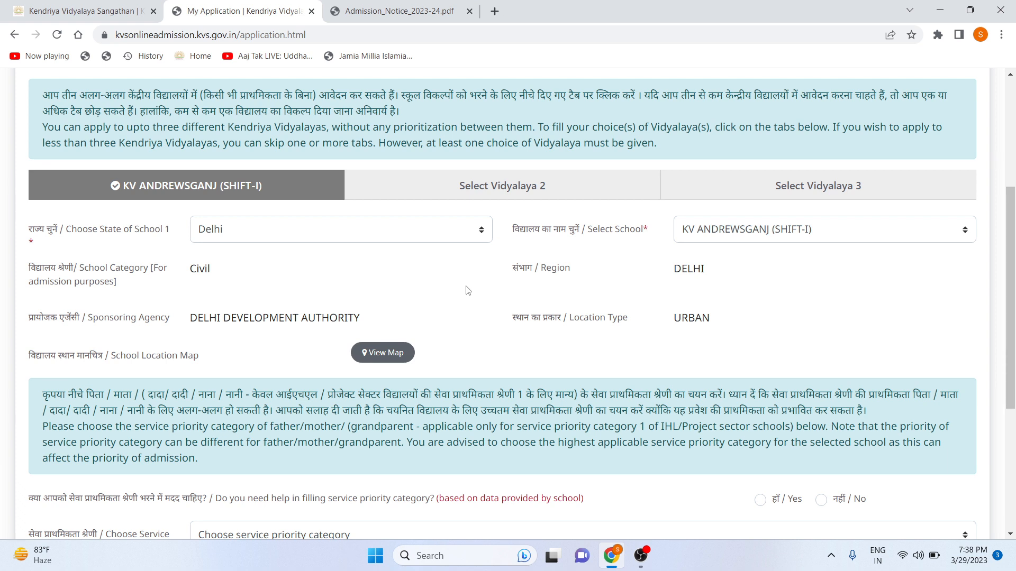
{"action": "left_click_drag", "start_coordinate": [673, 317], "coordinate": [707, 319]}
{"action": "left_click", "coordinate": [735, 321]}
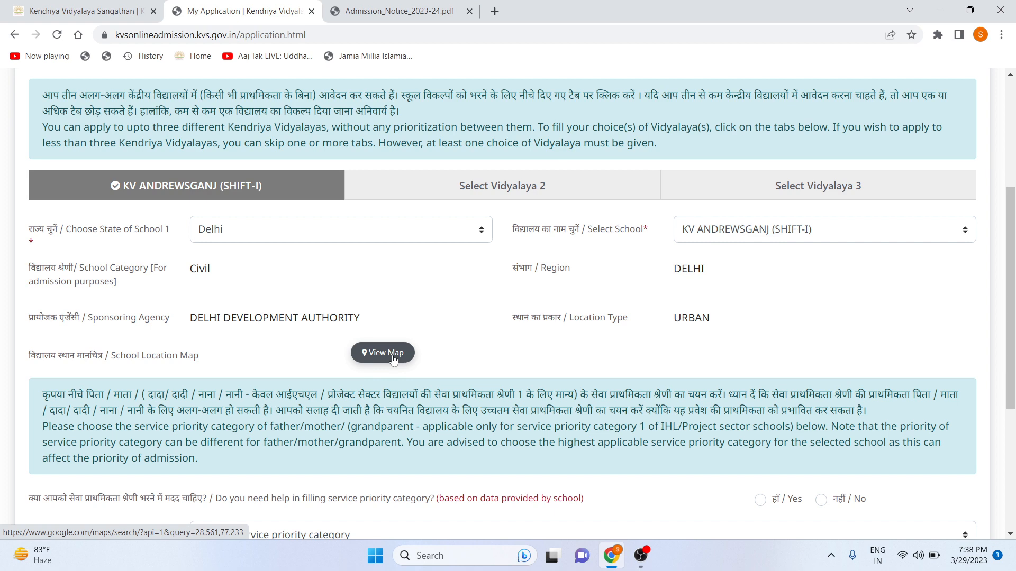
Reopen the Select School dropdown for Vidyalaya 1
{"action": "scroll", "coordinate": [481, 334], "scroll_direction": "down", "scroll_amount": 3}
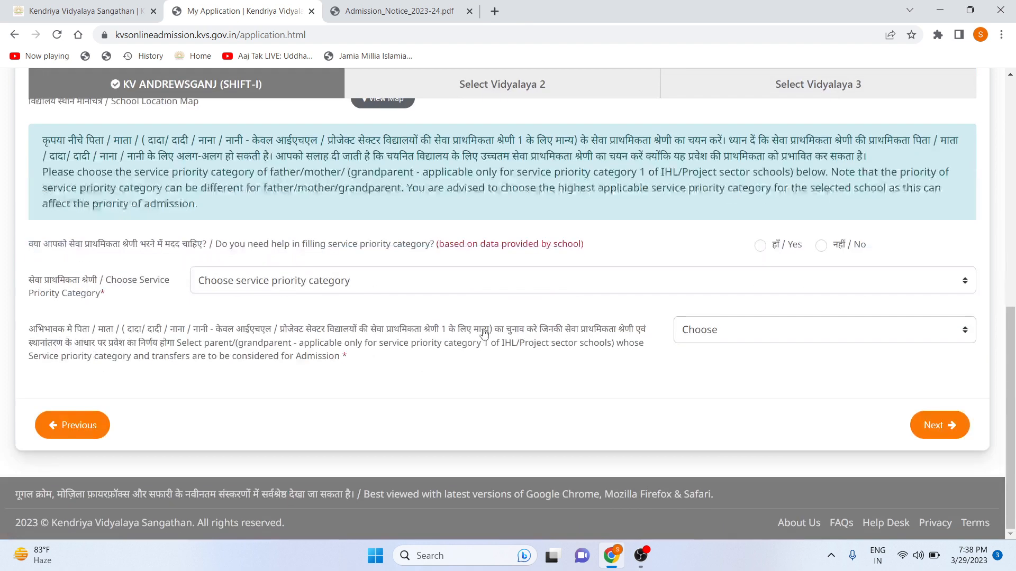
{"action": "scroll", "coordinate": [331, 317], "scroll_direction": "up", "scroll_amount": 2}
{"action": "left_click", "coordinate": [780, 188]}
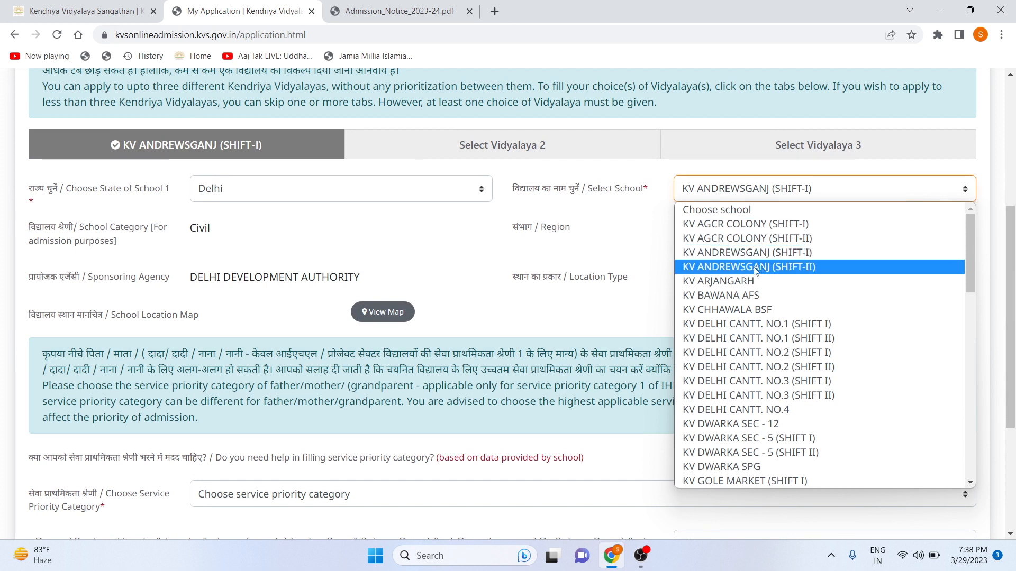
Switch briefly to KV DWARKA SEC - 12, then restore KV ANDREWSGANJ (SHIFT-I) as Vidyalaya 1
{"action": "scroll", "coordinate": [752, 349], "scroll_direction": "down", "scroll_amount": 1}
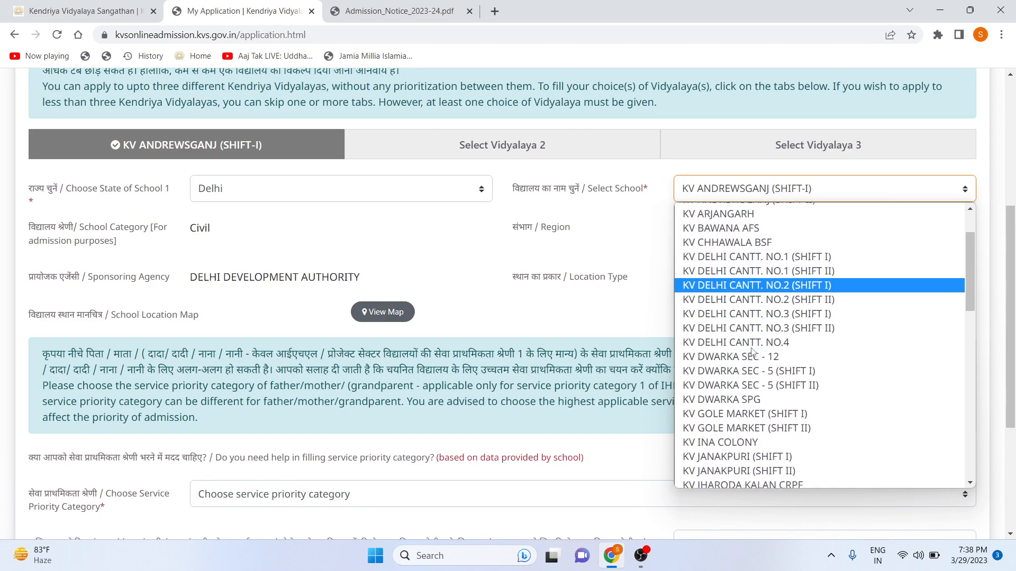
{"action": "scroll", "coordinate": [752, 353], "scroll_direction": "down", "scroll_amount": 1}
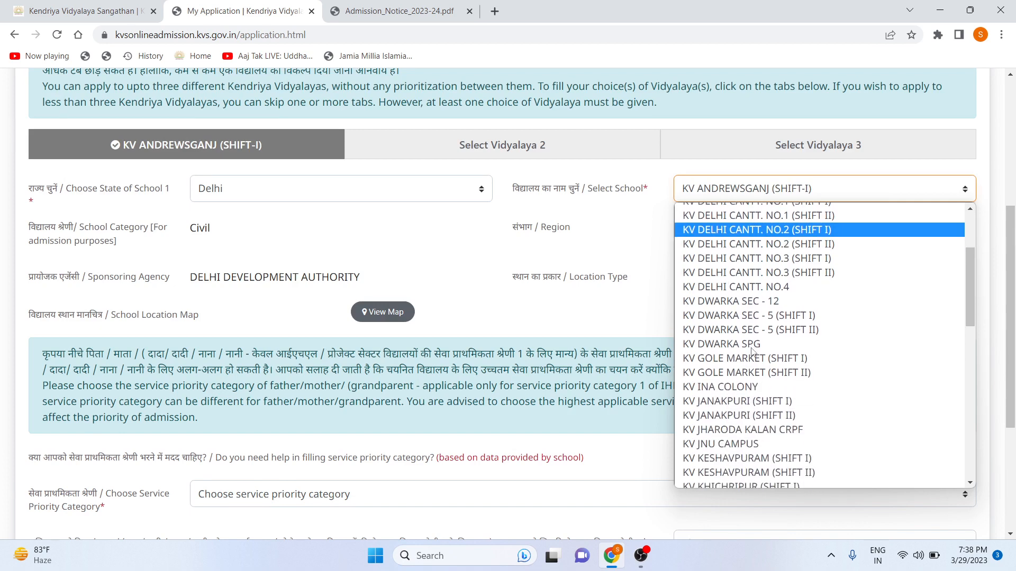
{"action": "left_click", "coordinate": [753, 300]}
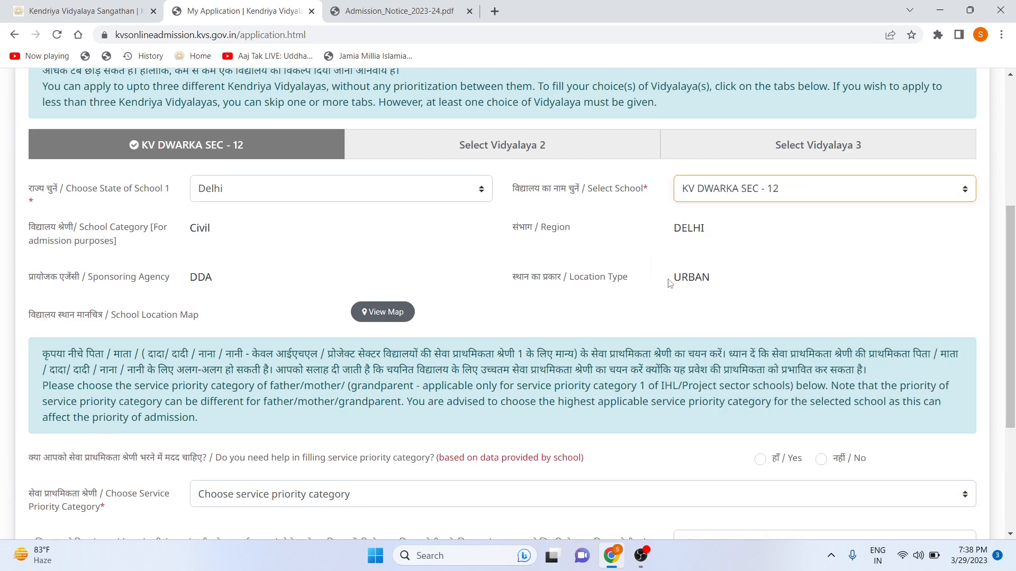
{"action": "left_click_drag", "start_coordinate": [669, 283], "coordinate": [726, 282]}
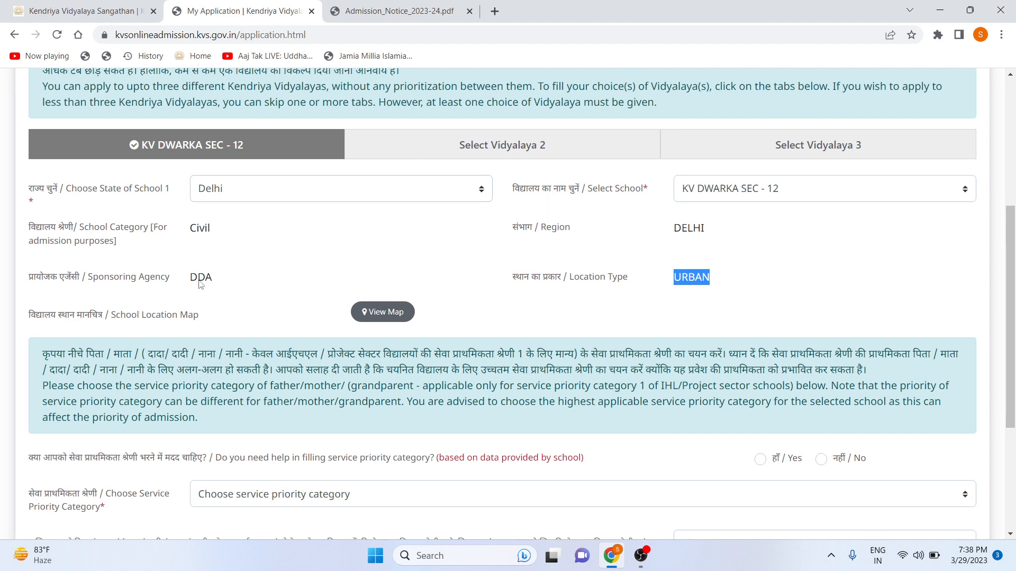
{"action": "left_click", "coordinate": [743, 186]}
{"action": "scroll", "coordinate": [745, 298], "scroll_direction": "down", "scroll_amount": 1}
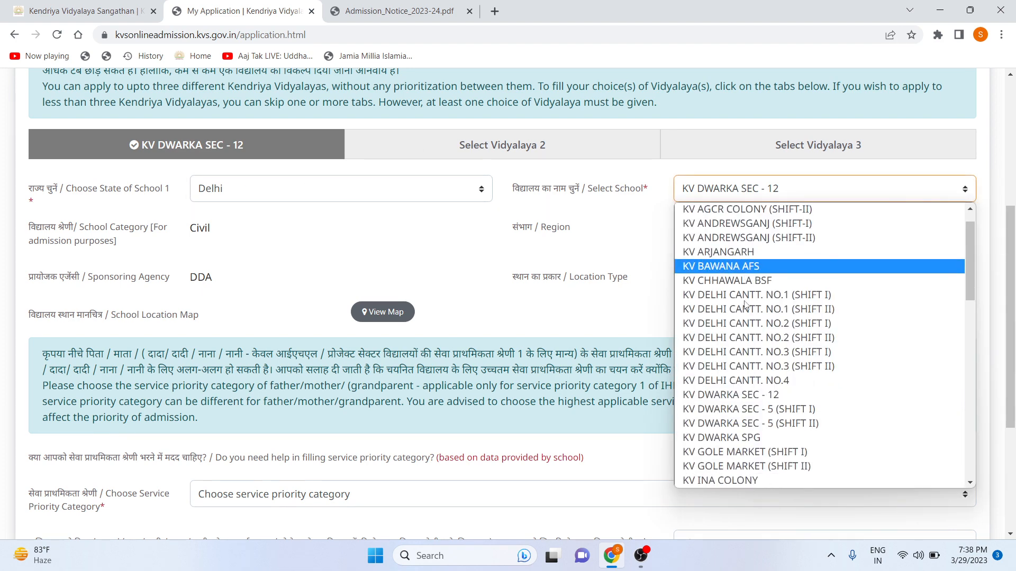
{"action": "scroll", "coordinate": [776, 311], "scroll_direction": "up", "scroll_amount": 1}
{"action": "left_click", "coordinate": [756, 252]}
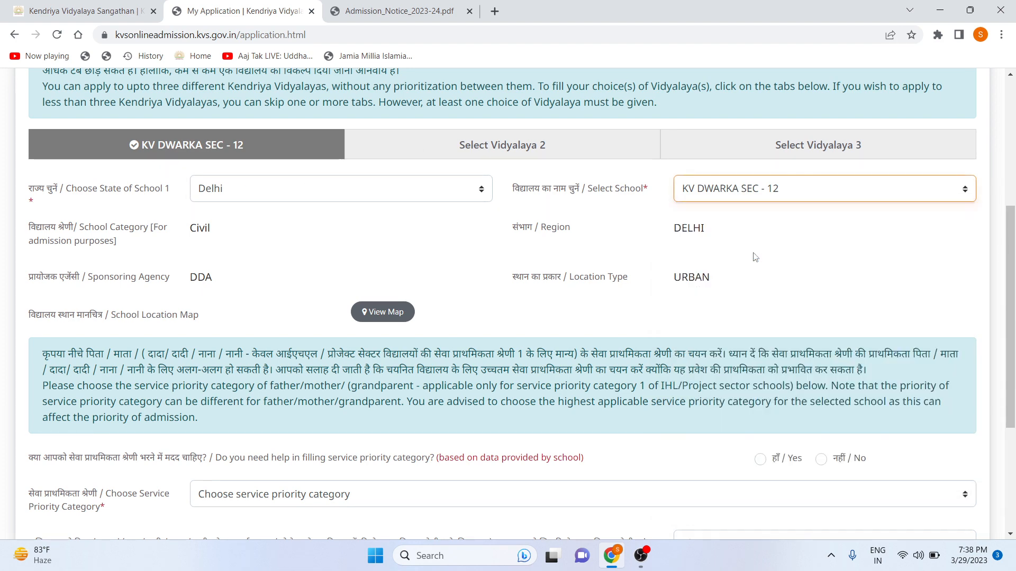
{"action": "scroll", "coordinate": [405, 244], "scroll_direction": "down", "scroll_amount": 3}
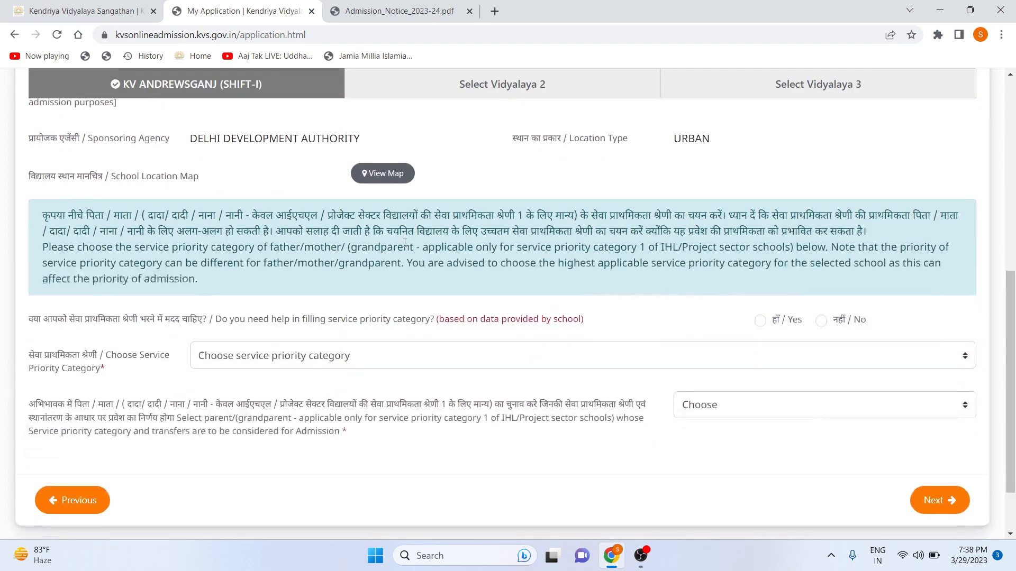
{"action": "scroll", "coordinate": [489, 260], "scroll_direction": "up", "scroll_amount": 2}
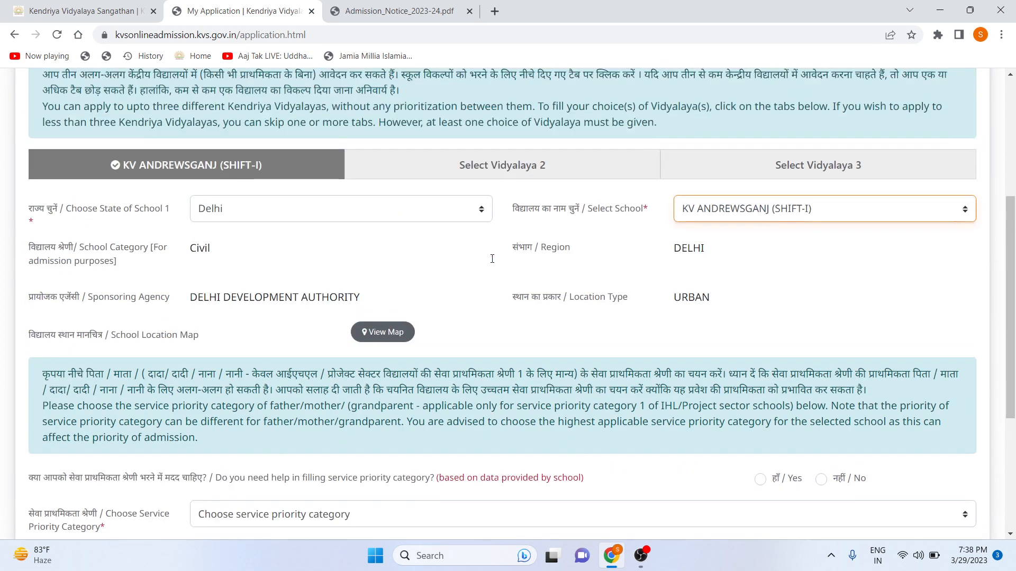
{"action": "scroll", "coordinate": [537, 254], "scroll_direction": "down", "scroll_amount": 3}
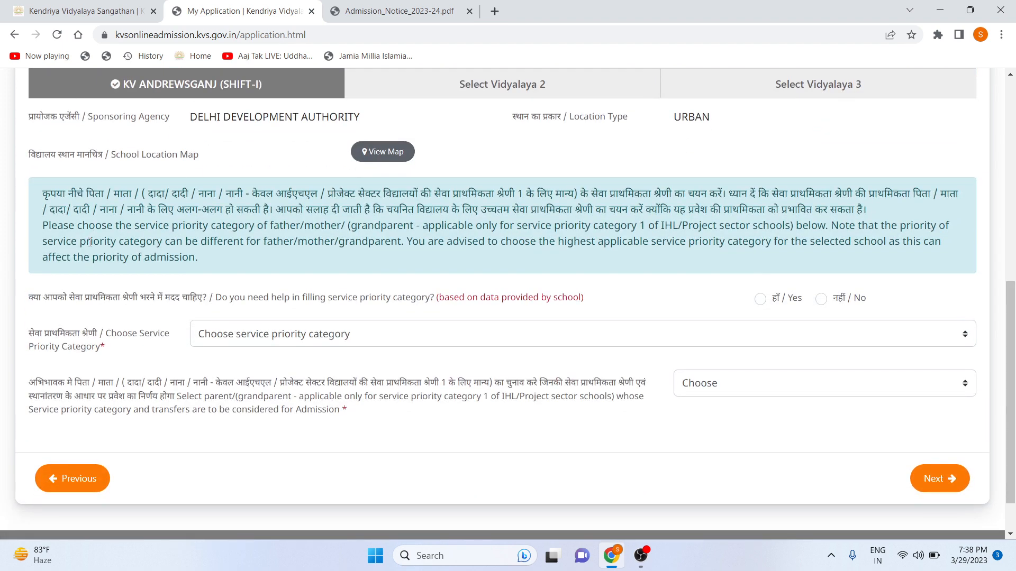
{"action": "scroll", "coordinate": [253, 161], "scroll_direction": "down", "scroll_amount": 1}
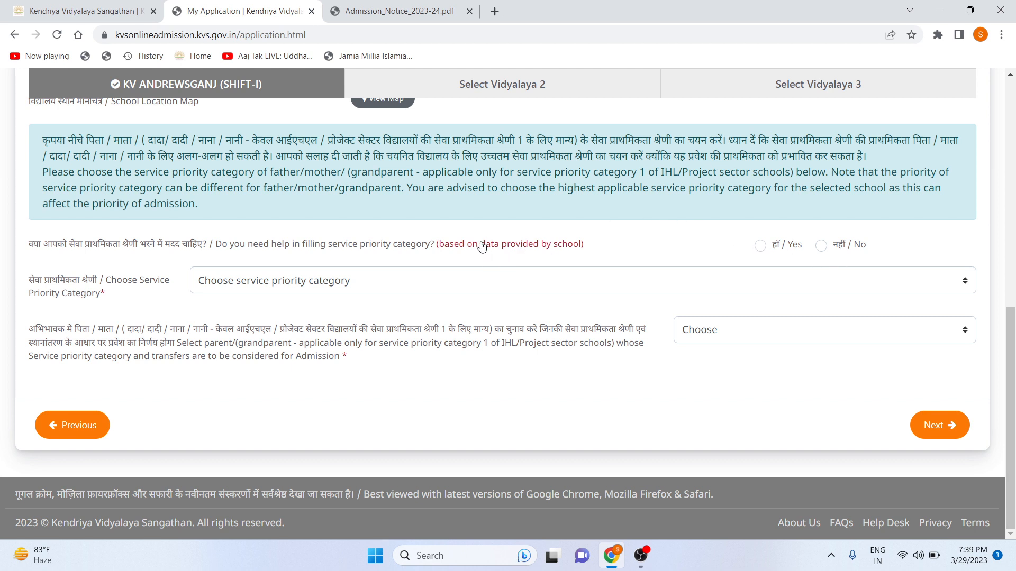
Choose Yes for help with the service priority category to reveal the employer and employment status fields
{"action": "left_click", "coordinate": [759, 250]}
{"action": "scroll", "coordinate": [564, 296], "scroll_direction": "down", "scroll_amount": 1}
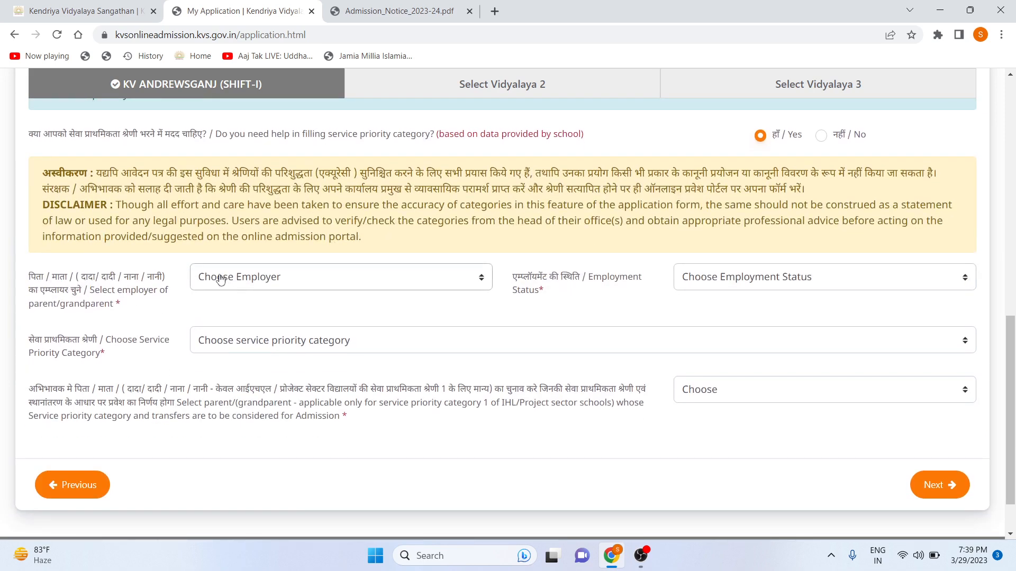
{"action": "left_click_drag", "start_coordinate": [95, 291], "coordinate": [145, 310]}
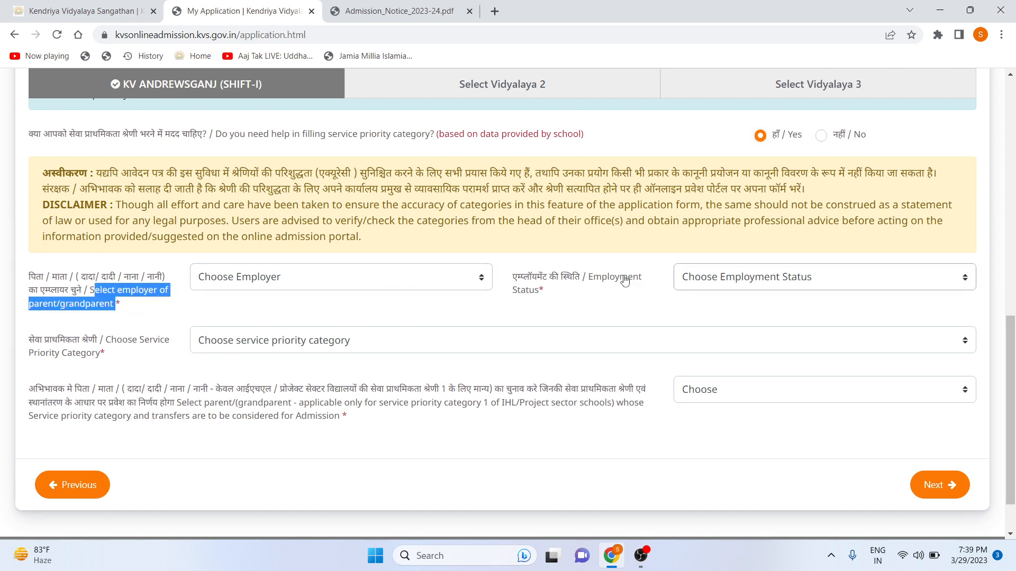
{"action": "left_click_drag", "start_coordinate": [593, 281], "coordinate": [637, 290]}
Browse the Choose Employer list and close it without picking an employer
{"action": "left_click", "coordinate": [367, 279]}
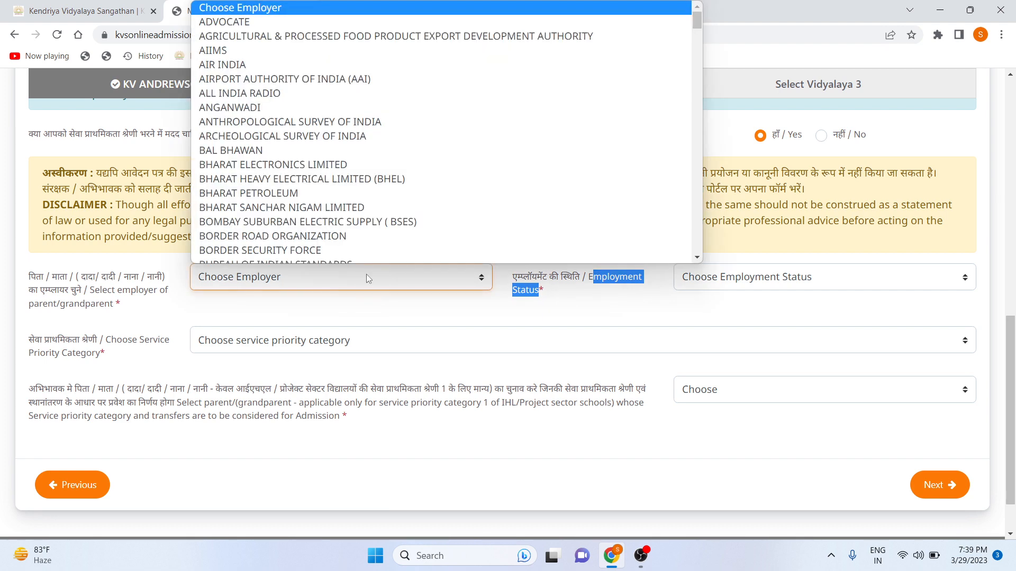
{"action": "scroll", "coordinate": [360, 139], "scroll_direction": "down", "scroll_amount": 3}
{"action": "scroll", "coordinate": [369, 177], "scroll_direction": "up", "scroll_amount": 3}
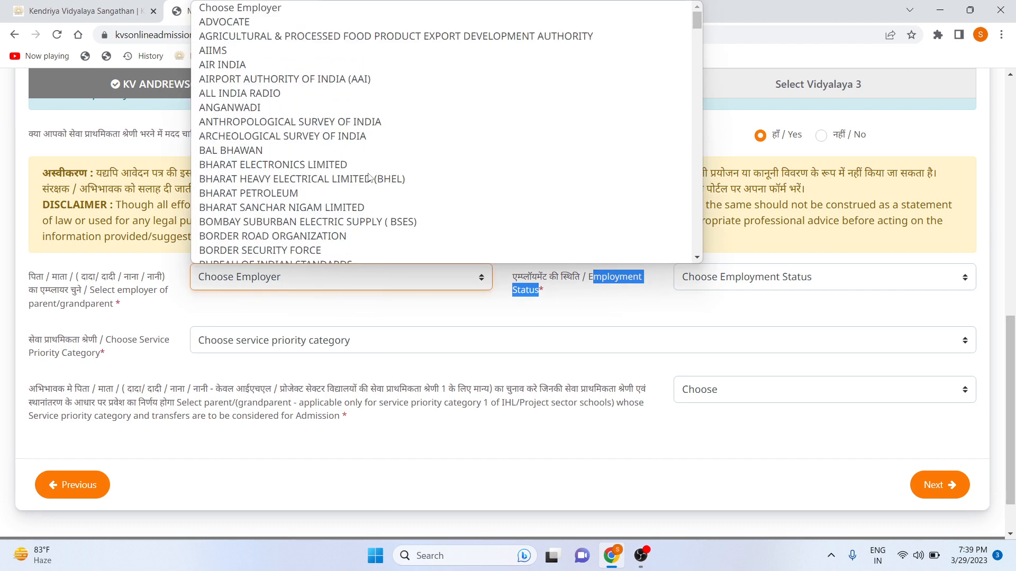
{"action": "scroll", "coordinate": [409, 127], "scroll_direction": "down", "scroll_amount": 3}
{"action": "scroll", "coordinate": [409, 127], "scroll_direction": "down", "scroll_amount": 3}
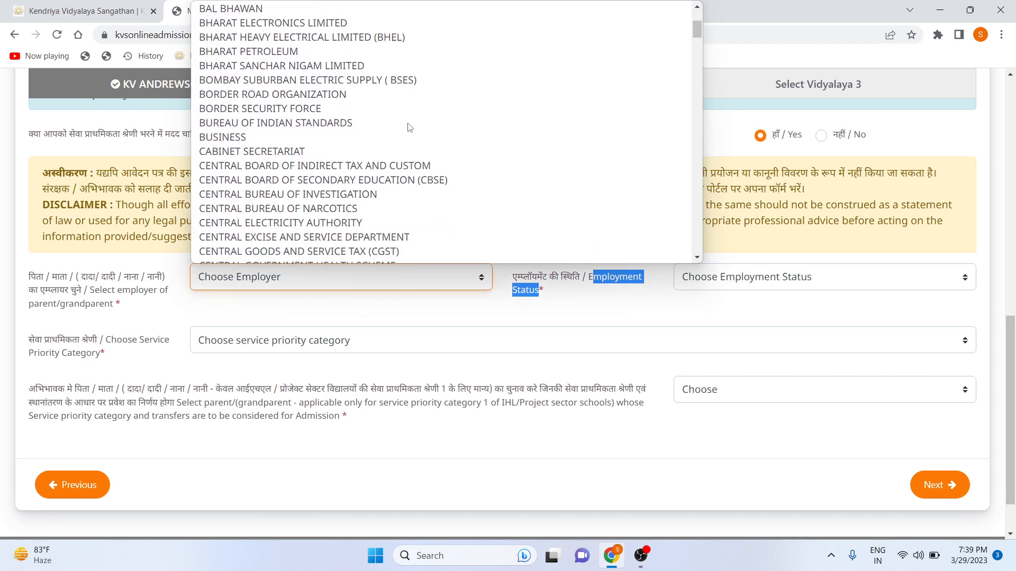
{"action": "scroll", "coordinate": [271, 89], "scroll_direction": "down", "scroll_amount": 15}
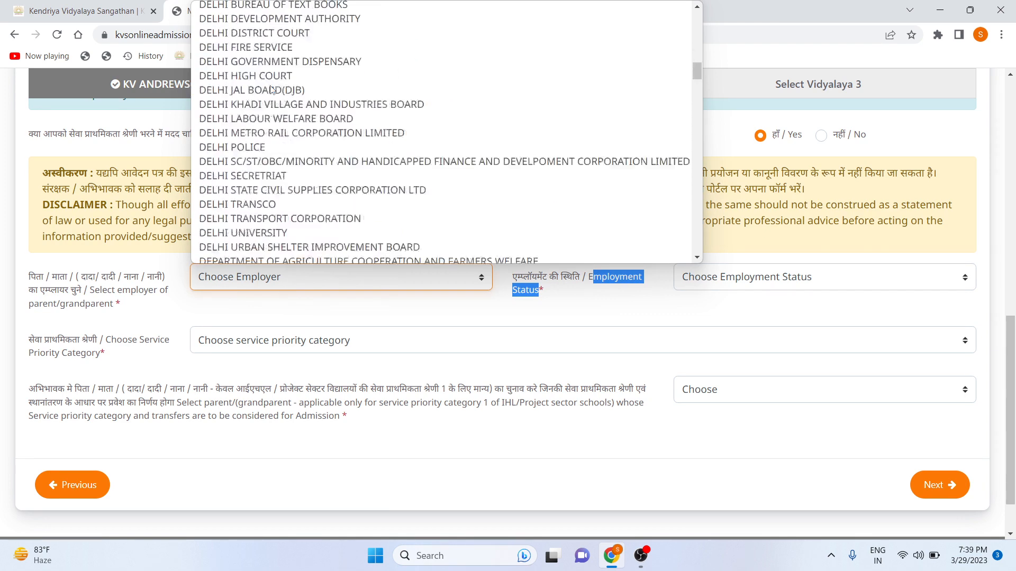
{"action": "scroll", "coordinate": [271, 90], "scroll_direction": "down", "scroll_amount": 15}
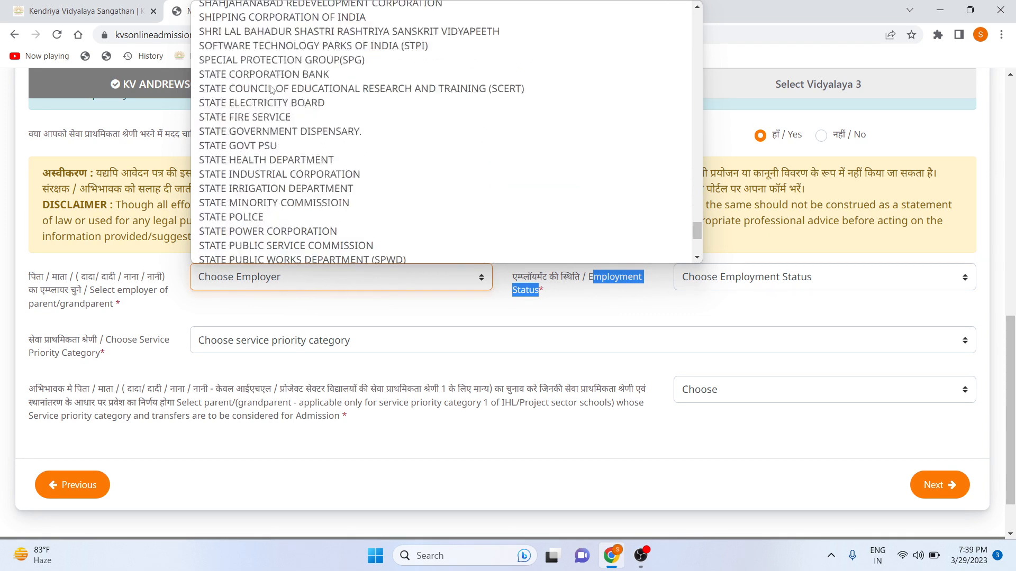
{"action": "scroll", "coordinate": [308, 163], "scroll_direction": "up", "scroll_amount": 5}
{"action": "scroll", "coordinate": [312, 158], "scroll_direction": "up", "scroll_amount": 10}
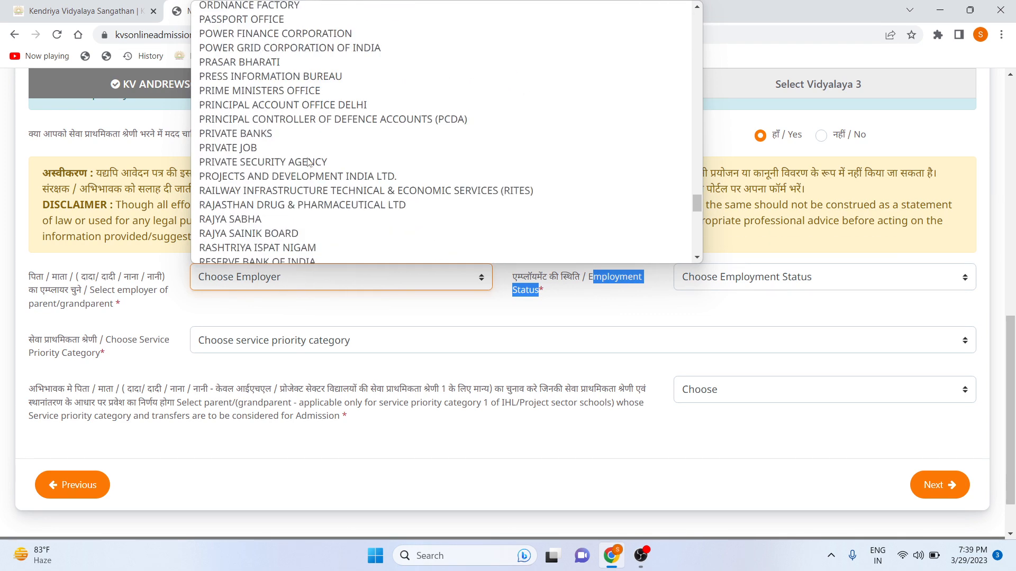
{"action": "scroll", "coordinate": [328, 154], "scroll_direction": "down", "scroll_amount": 1}
{"action": "scroll", "coordinate": [329, 162], "scroll_direction": "up", "scroll_amount": 5}
{"action": "scroll", "coordinate": [329, 162], "scroll_direction": "up", "scroll_amount": 5}
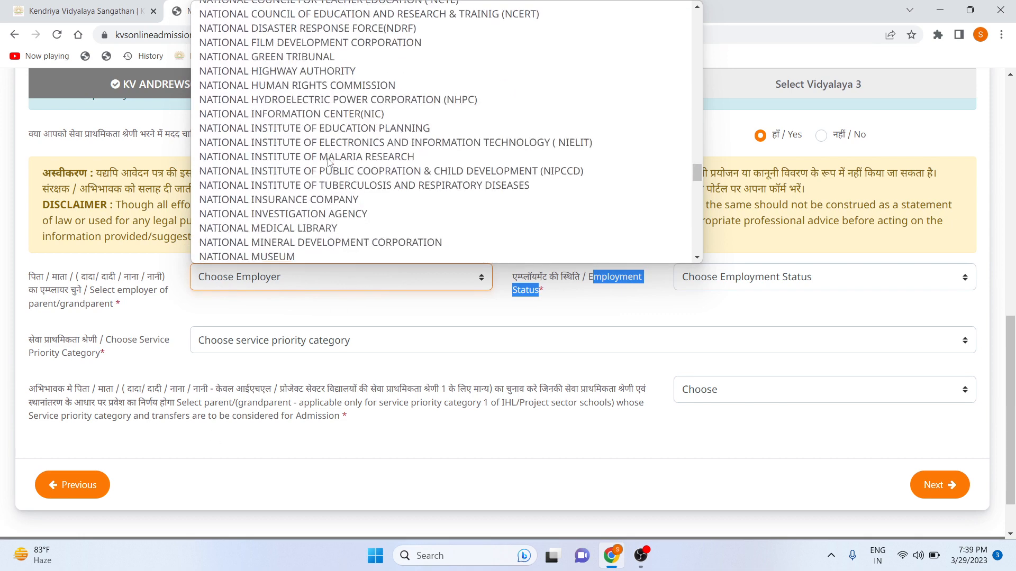
{"action": "scroll", "coordinate": [329, 163], "scroll_direction": "down", "scroll_amount": 5}
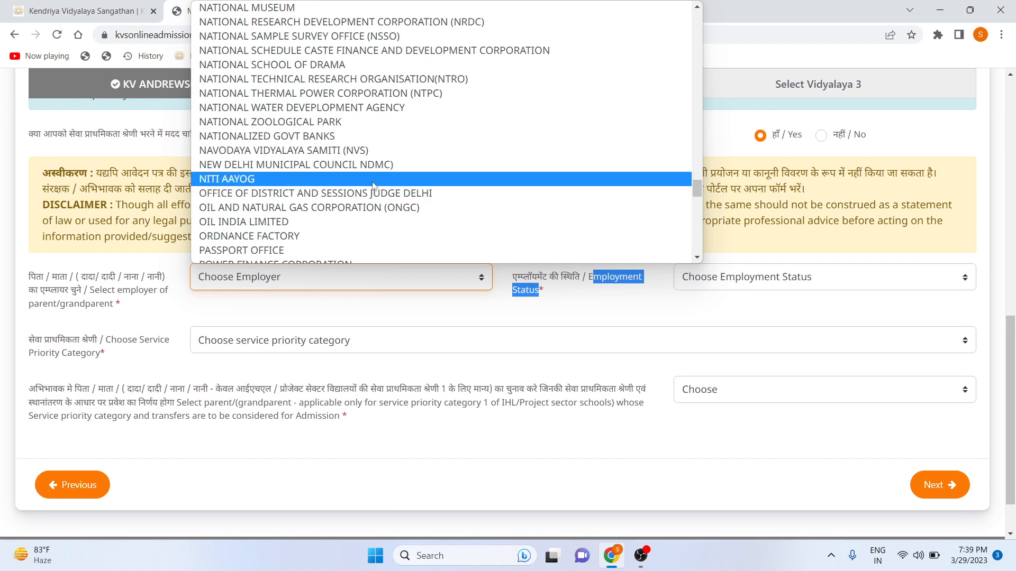
{"action": "scroll", "coordinate": [430, 189], "scroll_direction": "down", "scroll_amount": 1}
{"action": "scroll", "coordinate": [430, 189], "scroll_direction": "down", "scroll_amount": 8}
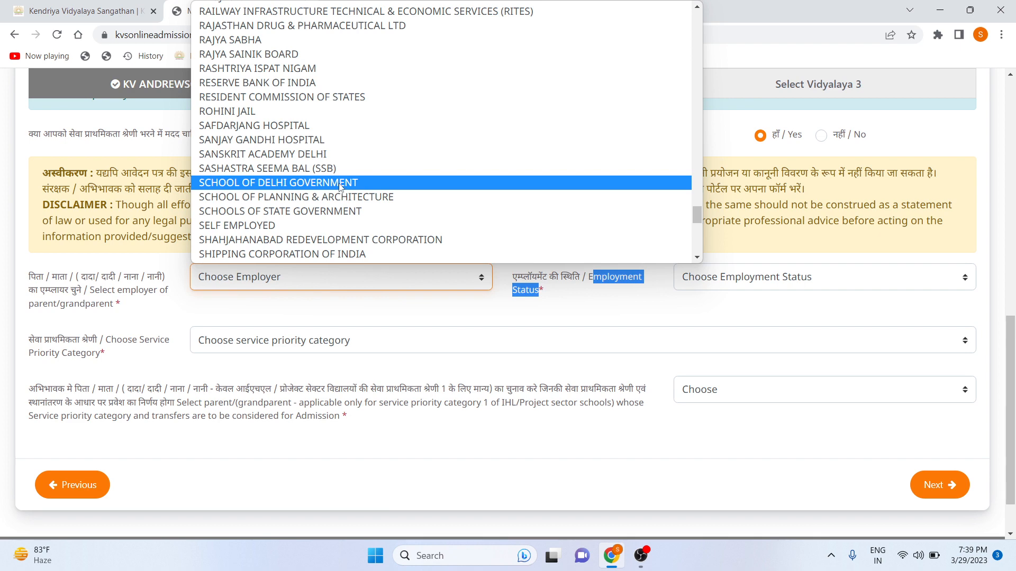
{"action": "scroll", "coordinate": [339, 186], "scroll_direction": "down", "scroll_amount": 1}
{"action": "scroll", "coordinate": [339, 187], "scroll_direction": "down", "scroll_amount": 8}
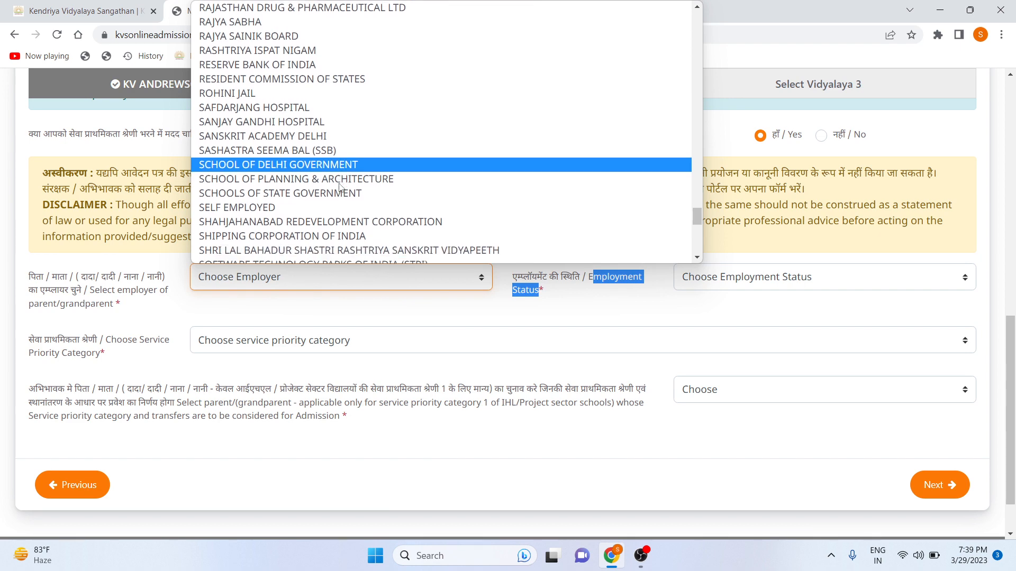
{"action": "scroll", "coordinate": [339, 187], "scroll_direction": "down", "scroll_amount": 2}
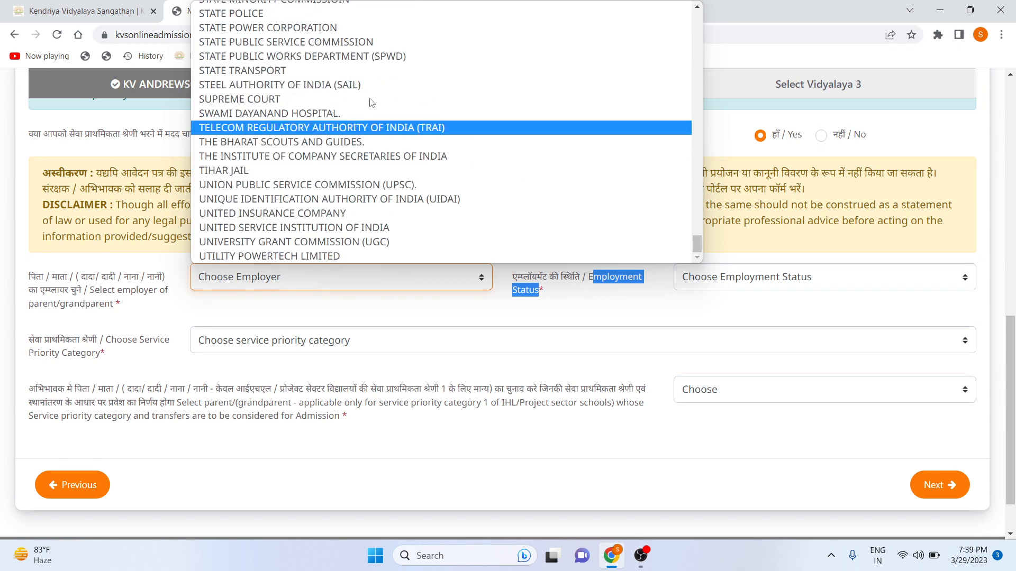
{"action": "scroll", "coordinate": [608, 158], "scroll_direction": "up", "scroll_amount": 1}
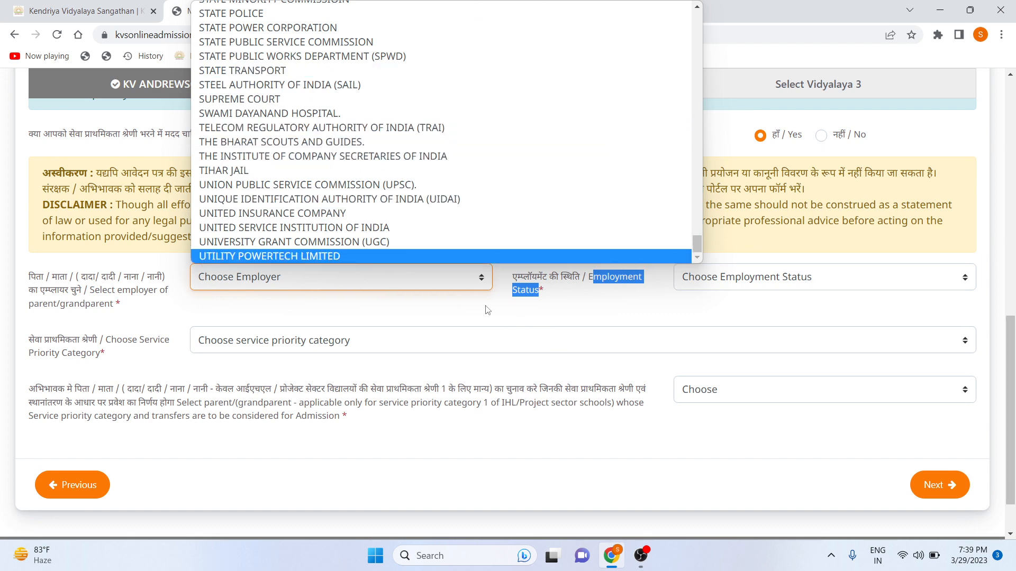
{"action": "left_click", "coordinate": [483, 311]}
{"action": "scroll", "coordinate": [539, 210], "scroll_direction": "up", "scroll_amount": 2}
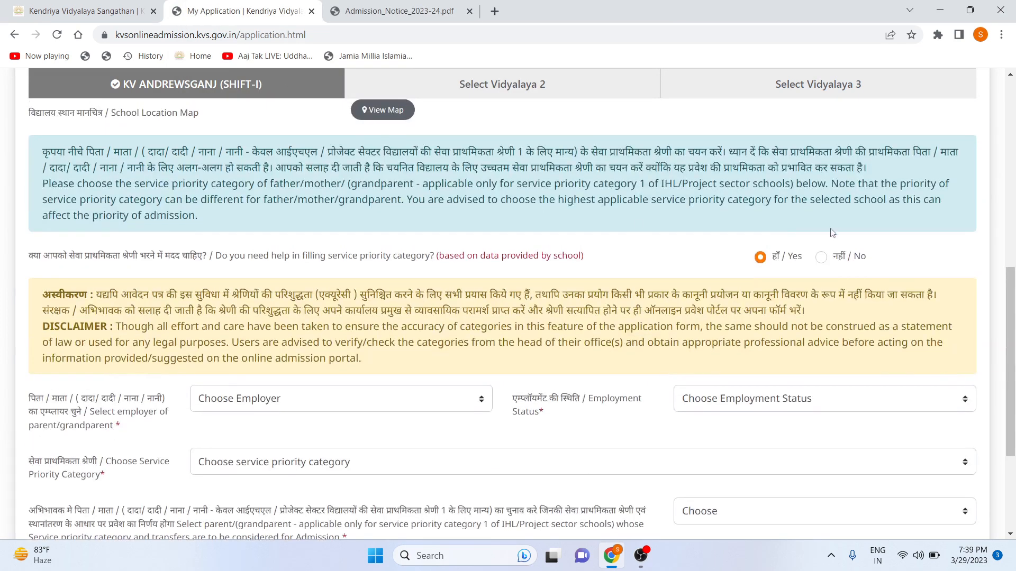
Switch category help to No and open the Choose Service Priority Category options
{"action": "left_click", "coordinate": [820, 259]}
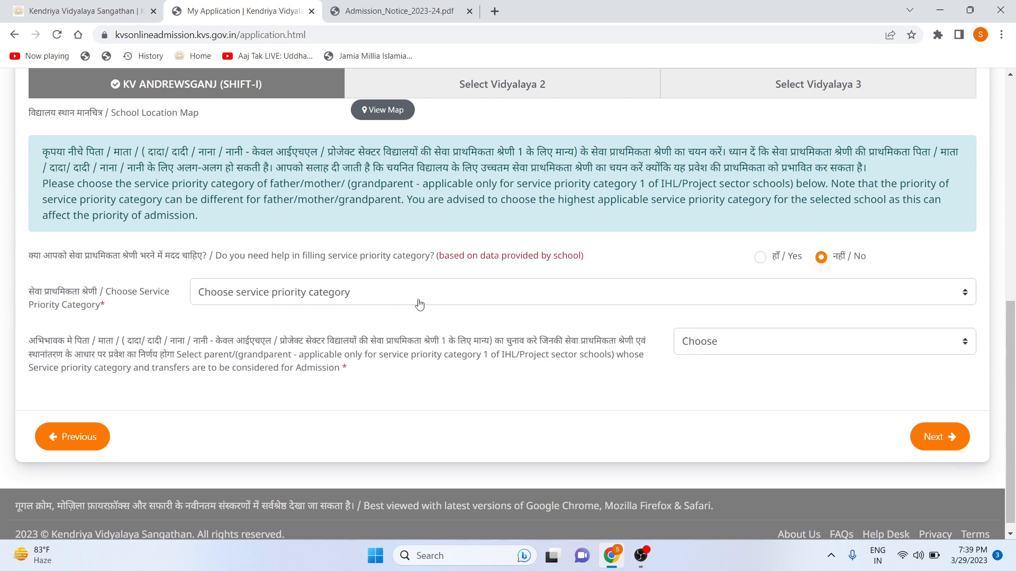
{"action": "scroll", "coordinate": [418, 303], "scroll_direction": "down", "scroll_amount": 1}
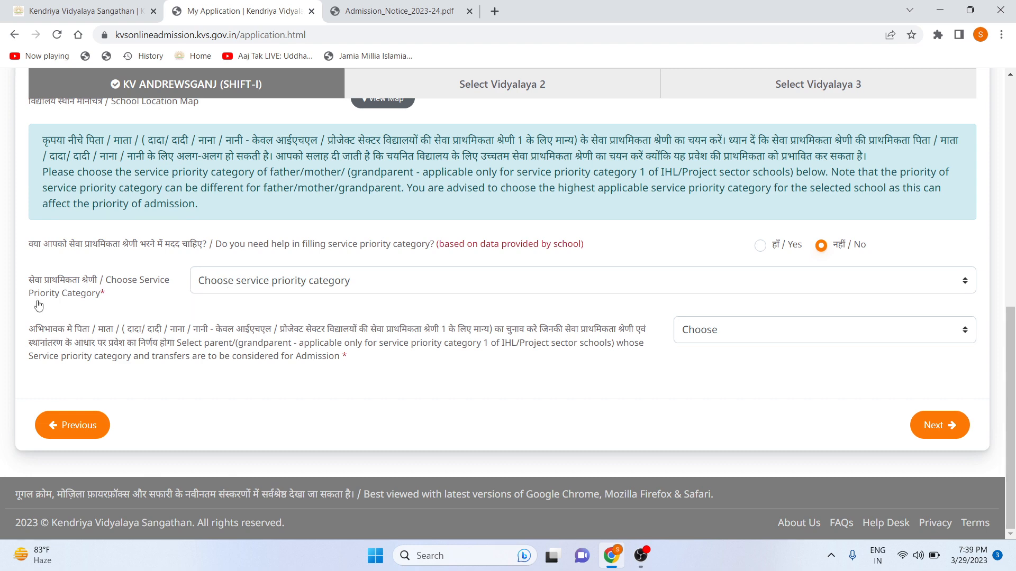
{"action": "left_click", "coordinate": [353, 286]}
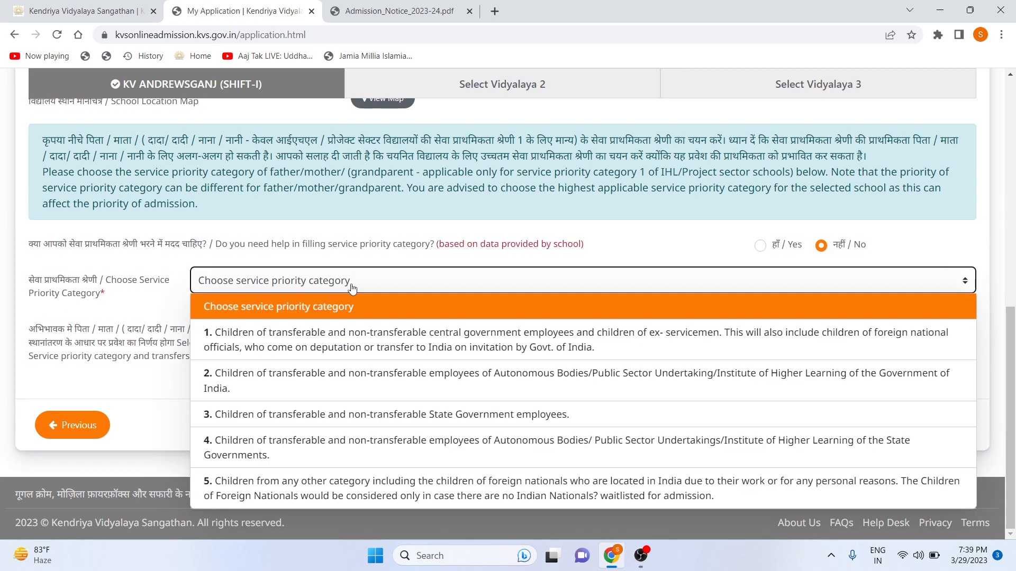
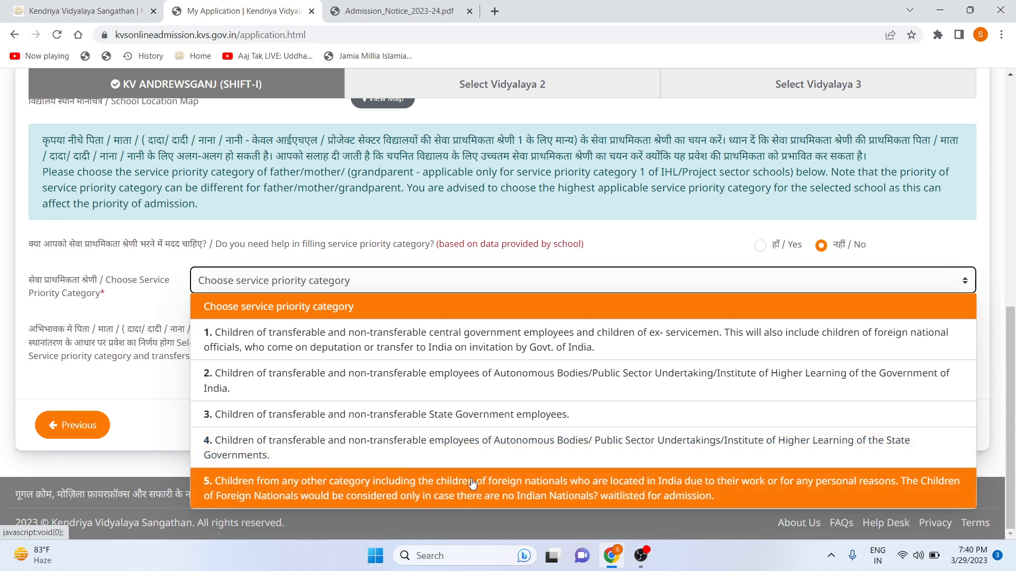
Close the category list and answer Yes to needing service priority help
{"action": "left_click", "coordinate": [619, 255]}
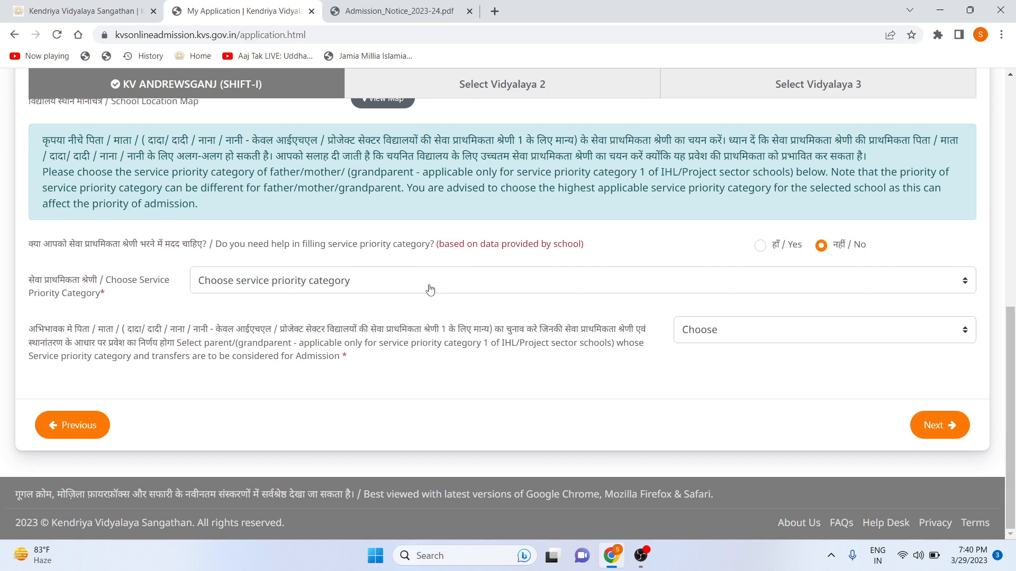
{"action": "left_click", "coordinate": [712, 276]}
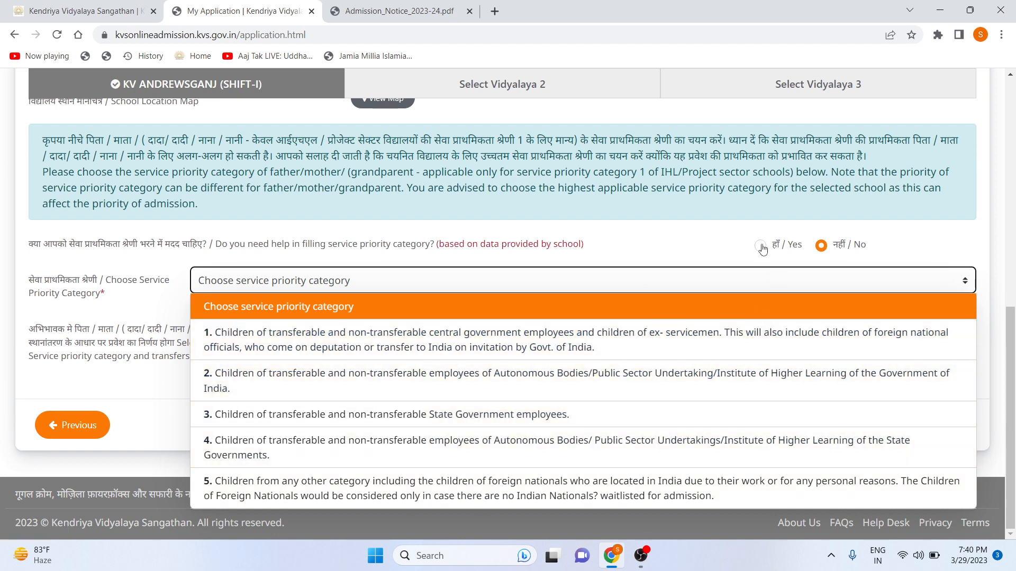
{"action": "left_click", "coordinate": [761, 246]}
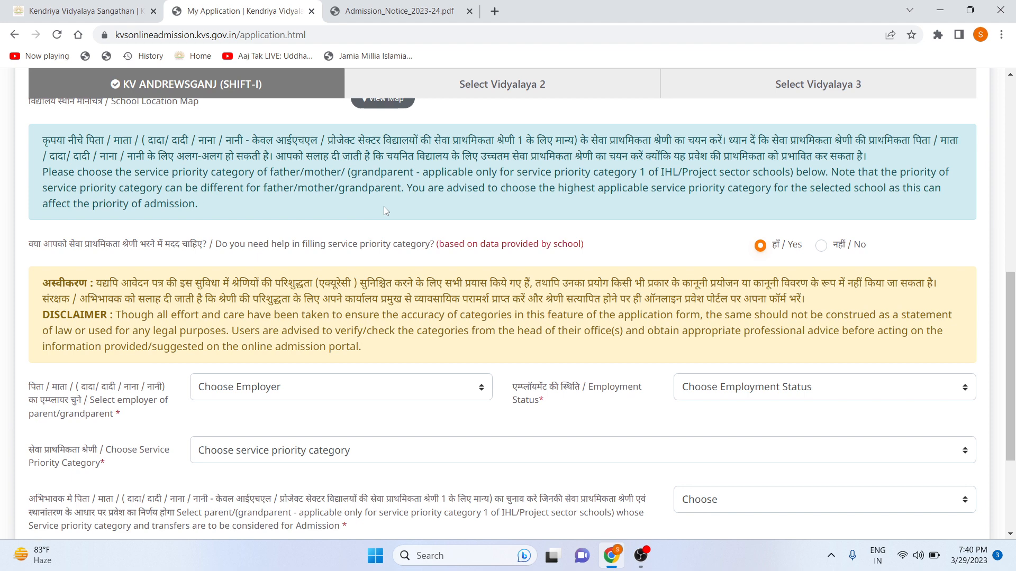
Browse the employer and service priority category lists, closing both without choosing
{"action": "scroll", "coordinate": [403, 215], "scroll_direction": "down", "scroll_amount": 3}
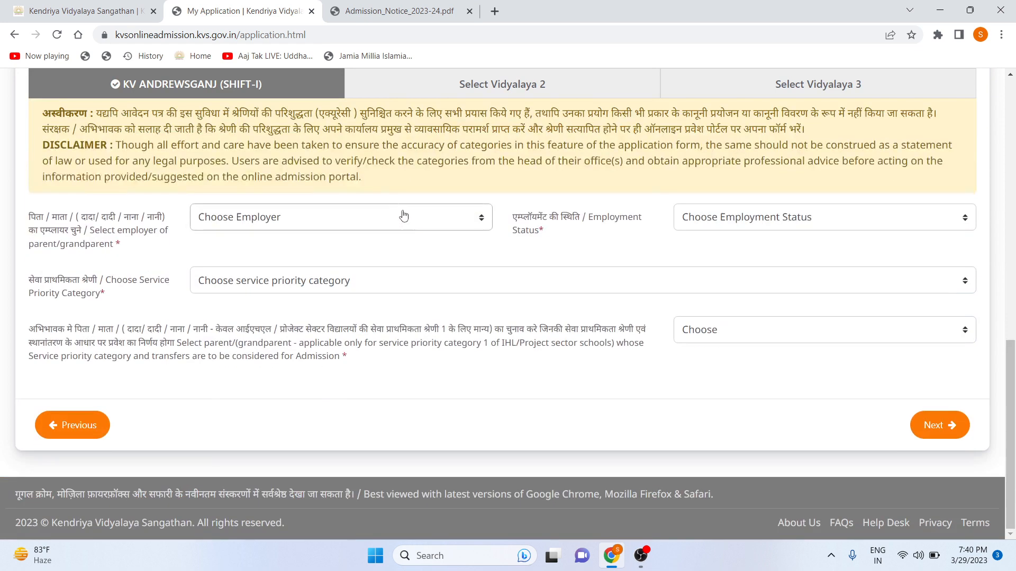
{"action": "left_click", "coordinate": [403, 216]}
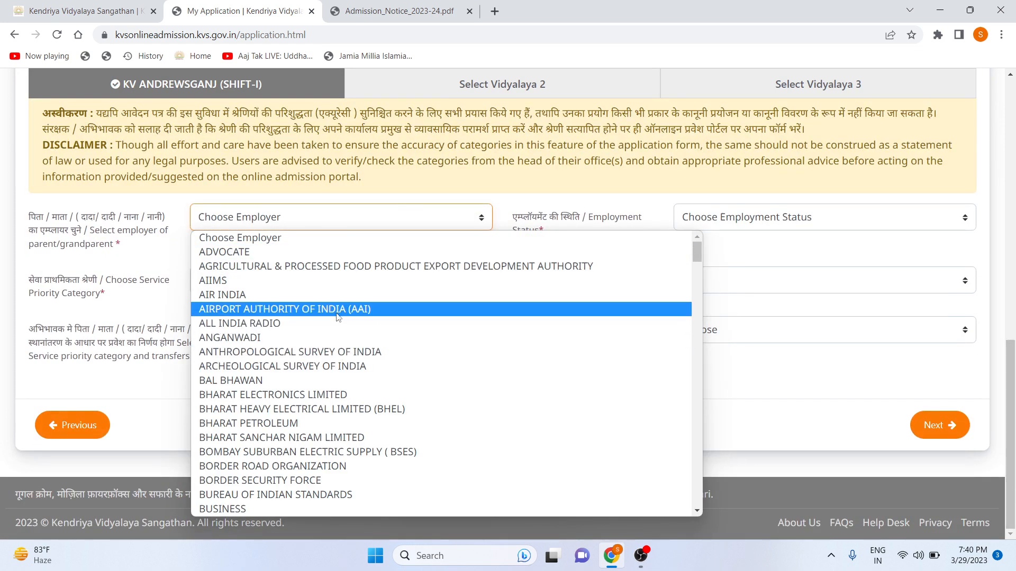
{"action": "scroll", "coordinate": [328, 335], "scroll_direction": "down", "scroll_amount": 2}
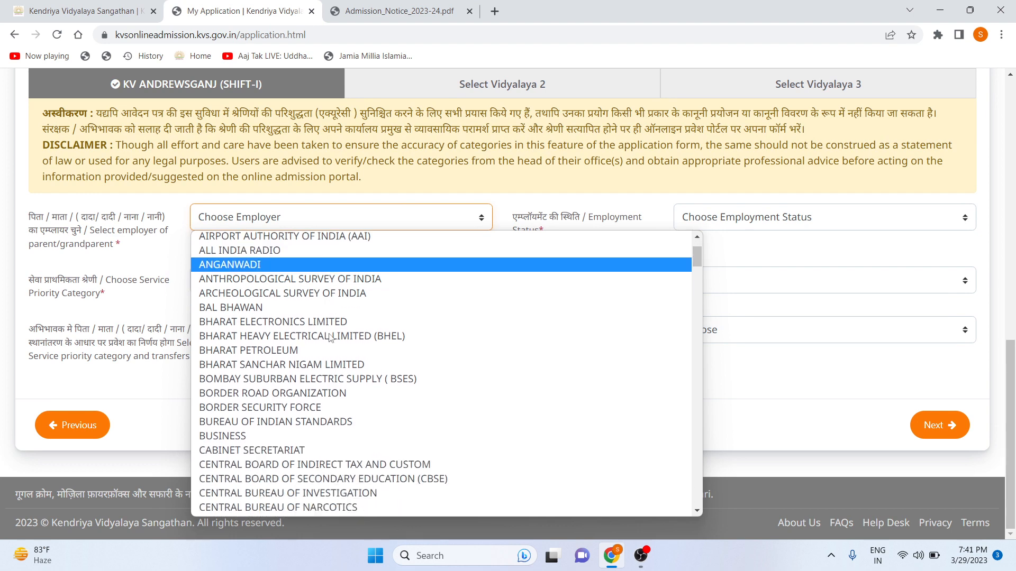
{"action": "scroll", "coordinate": [329, 337], "scroll_direction": "down", "scroll_amount": 8}
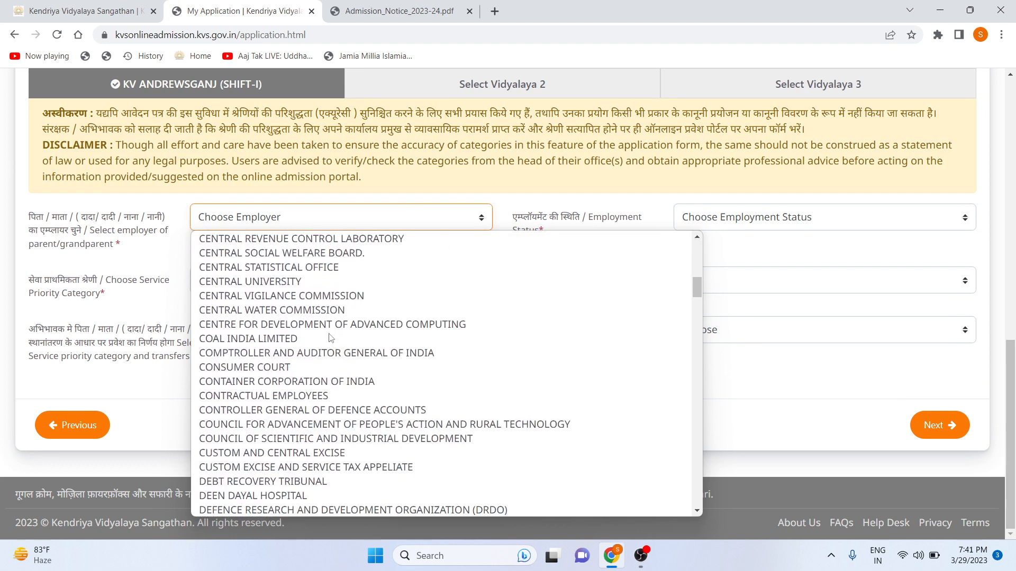
{"action": "scroll", "coordinate": [331, 338], "scroll_direction": "down", "scroll_amount": 5}
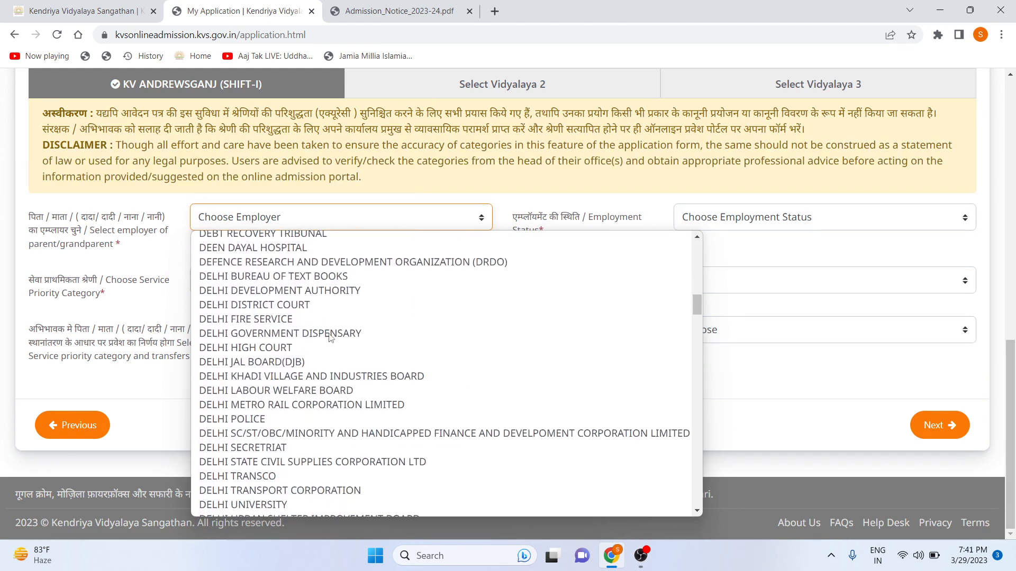
{"action": "scroll", "coordinate": [330, 338], "scroll_direction": "down", "scroll_amount": 4}
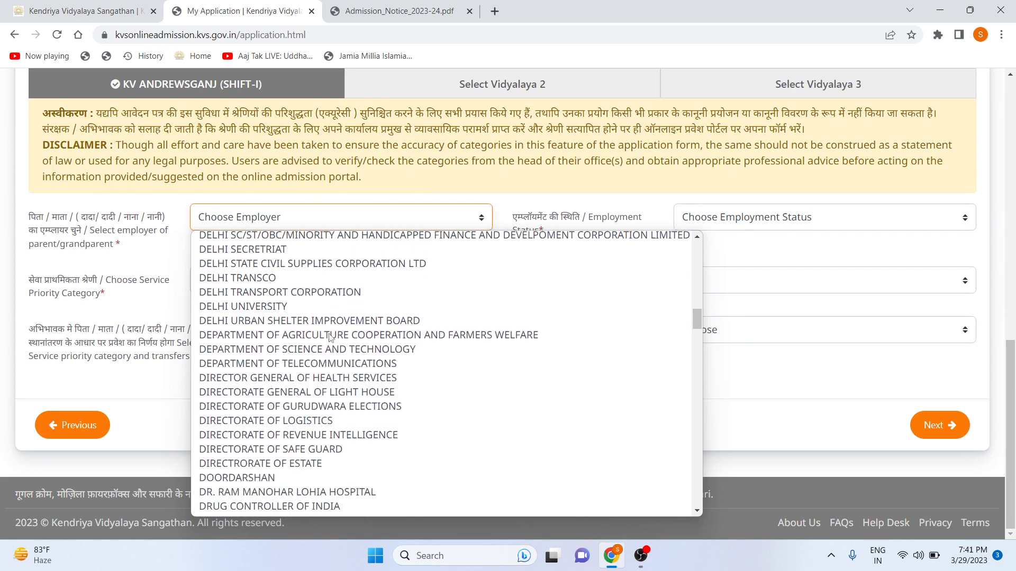
{"action": "scroll", "coordinate": [330, 338], "scroll_direction": "down", "scroll_amount": 7}
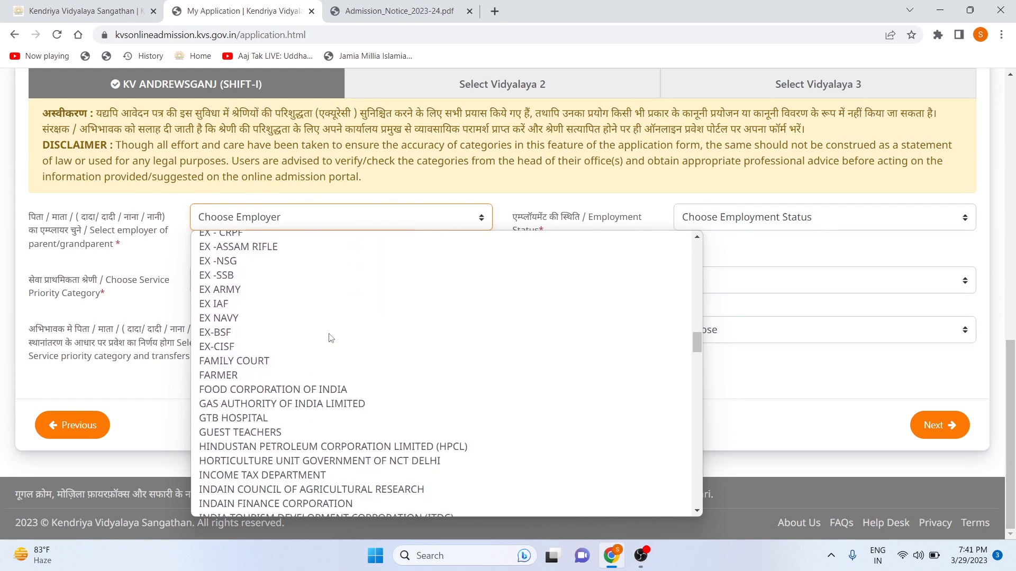
{"action": "scroll", "coordinate": [330, 338], "scroll_direction": "down", "scroll_amount": 6}
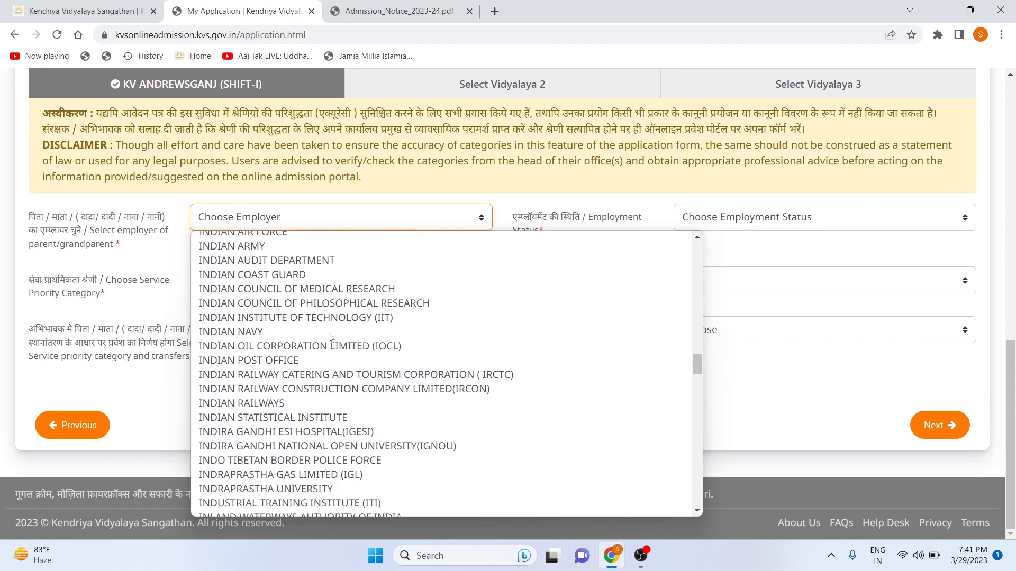
{"action": "scroll", "coordinate": [331, 339], "scroll_direction": "down", "scroll_amount": 8}
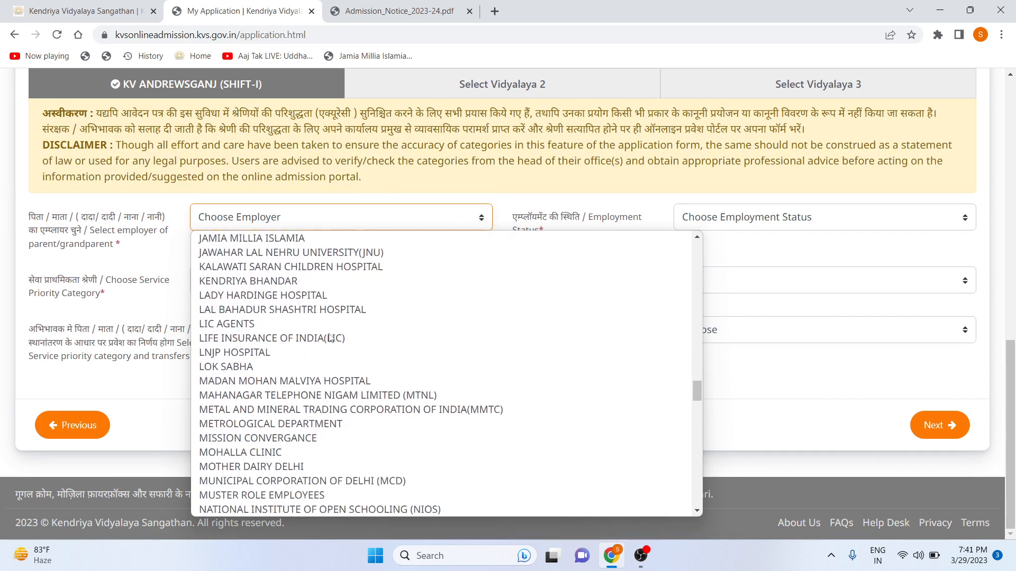
{"action": "scroll", "coordinate": [330, 338], "scroll_direction": "down", "scroll_amount": 11}
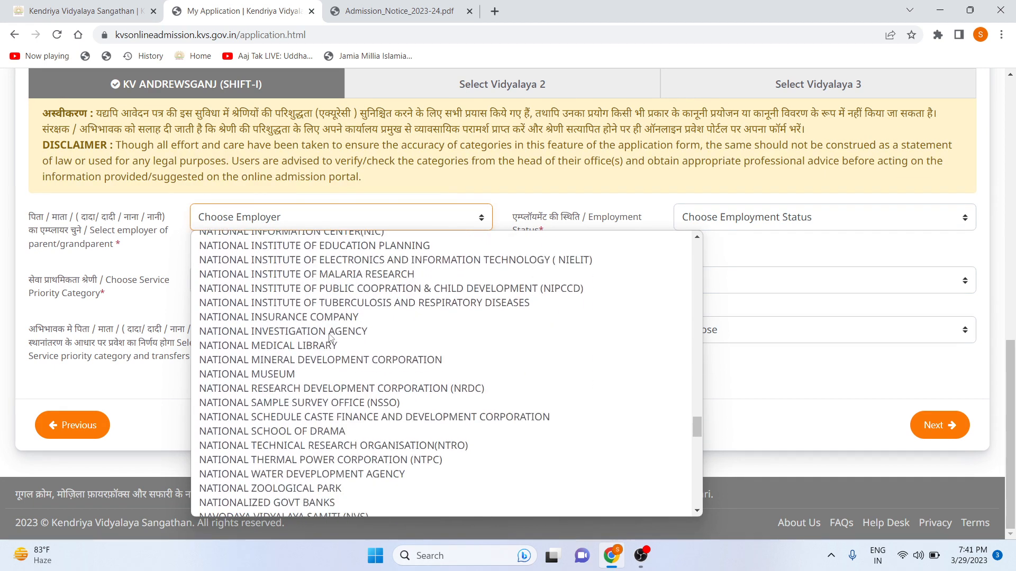
{"action": "scroll", "coordinate": [329, 337], "scroll_direction": "down", "scroll_amount": 6}
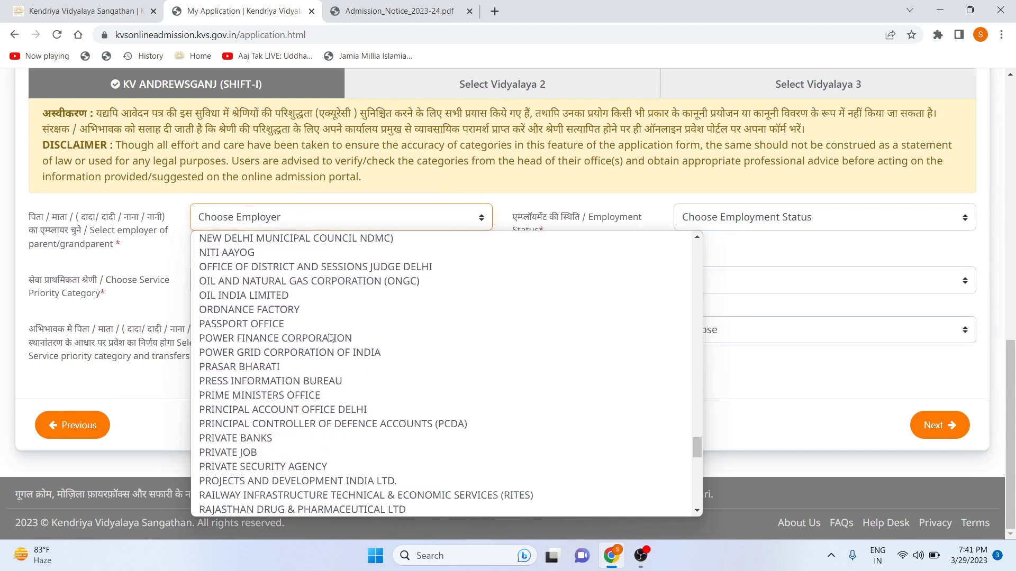
{"action": "scroll", "coordinate": [329, 337], "scroll_direction": "down", "scroll_amount": 5}
{"action": "key", "text": "Escape"}
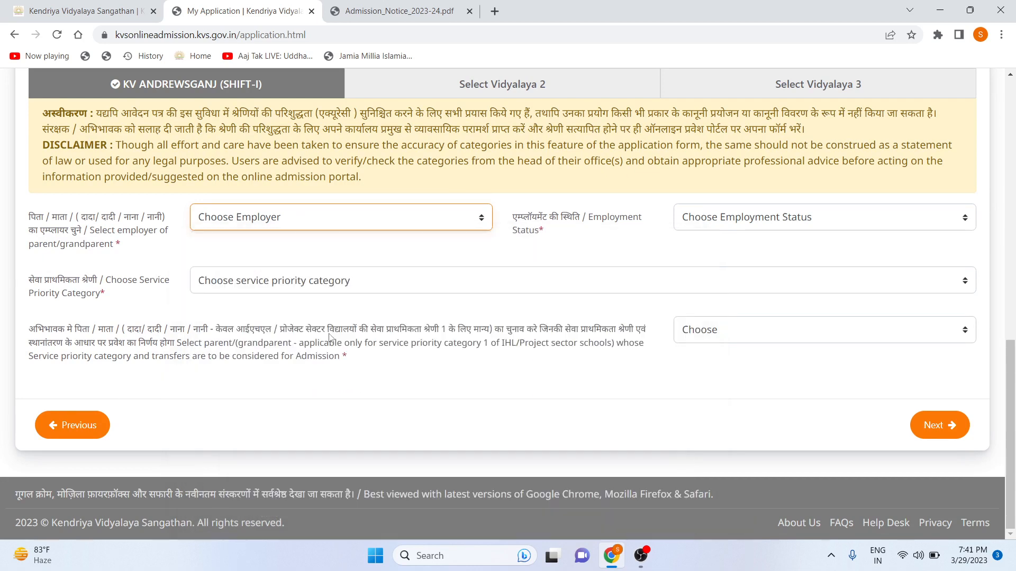
{"action": "left_click", "coordinate": [336, 283]}
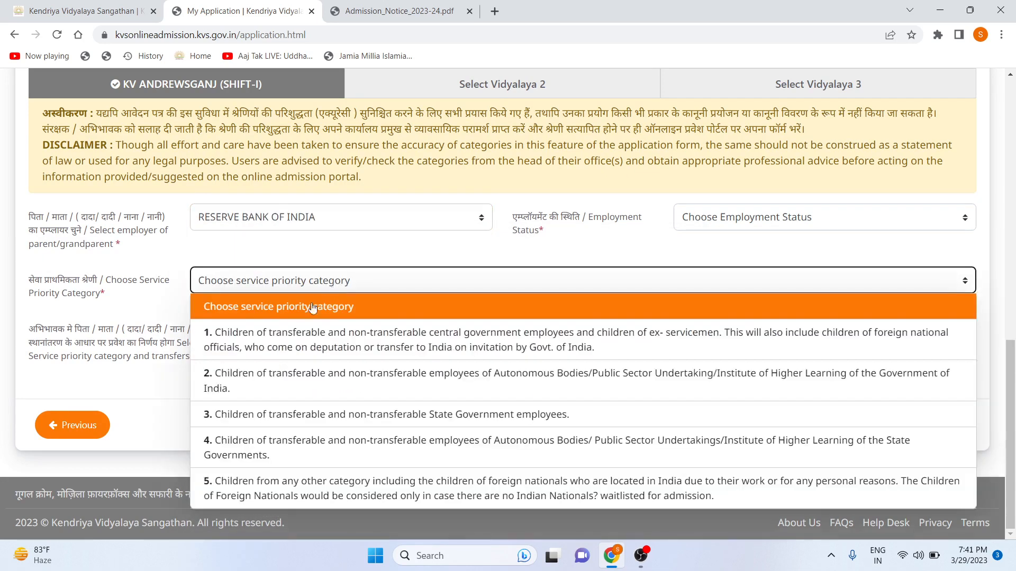
{"action": "left_click", "coordinate": [462, 258]}
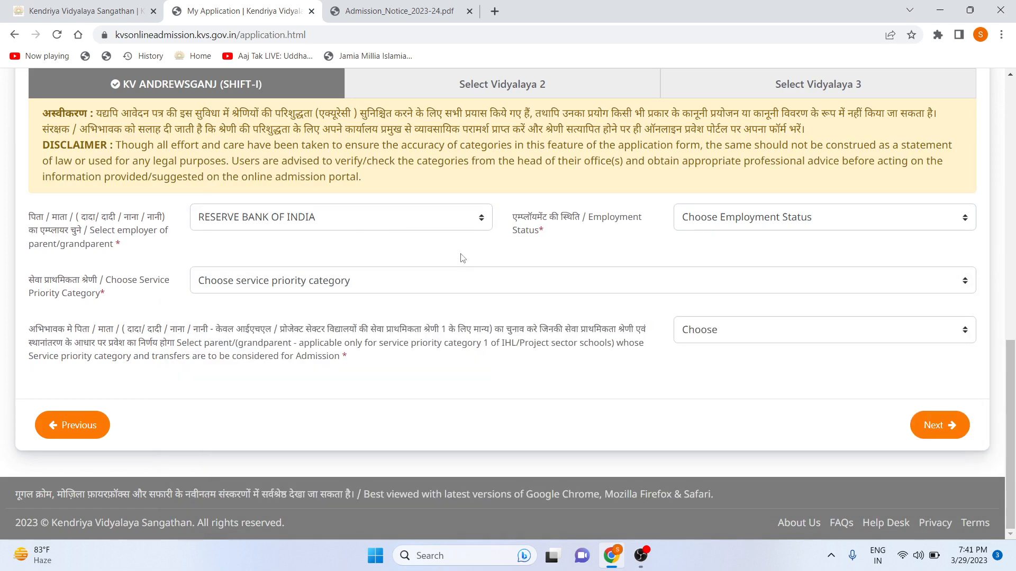
Choose CBSE as employer and 'Serving (Permanent employee) Parent' as employment status
{"action": "left_click", "coordinate": [386, 216]}
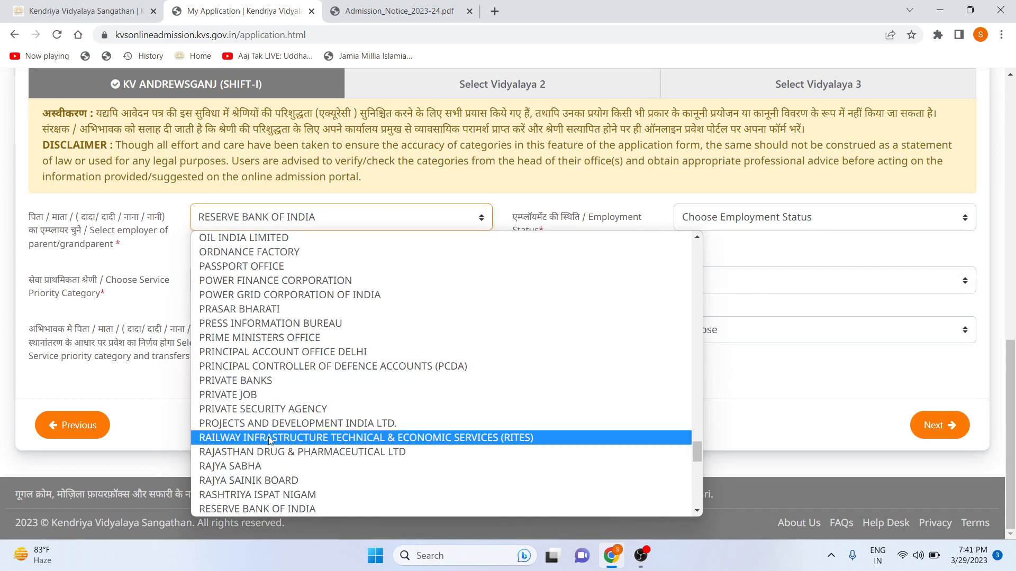
{"action": "scroll", "coordinate": [274, 450], "scroll_direction": "up", "scroll_amount": 7}
{"action": "scroll", "coordinate": [274, 450], "scroll_direction": "up", "scroll_amount": 20}
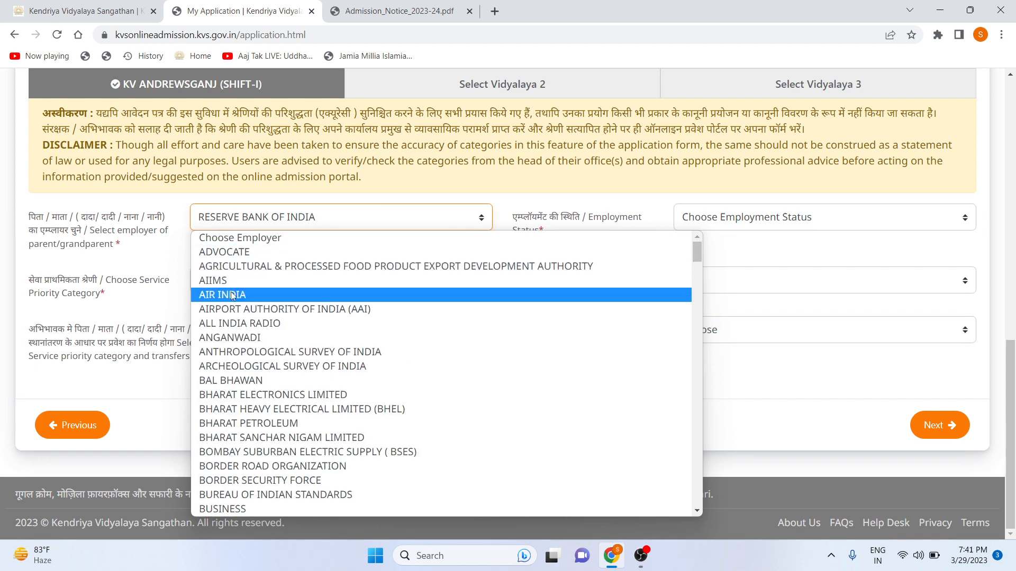
{"action": "scroll", "coordinate": [247, 402], "scroll_direction": "down", "scroll_amount": 3}
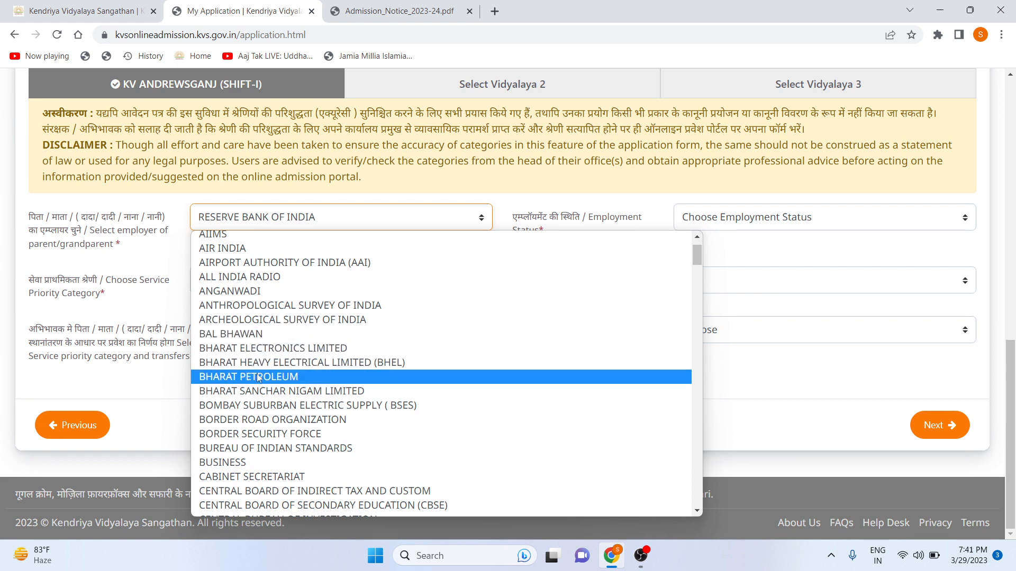
{"action": "scroll", "coordinate": [259, 377], "scroll_direction": "down", "scroll_amount": 3}
{"action": "scroll", "coordinate": [259, 377], "scroll_direction": "down", "scroll_amount": 2}
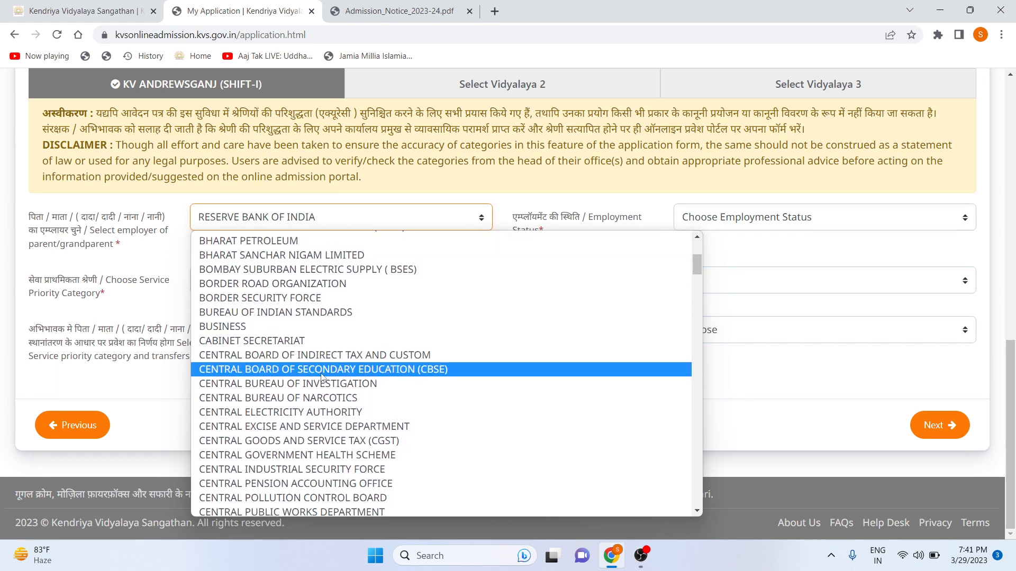
{"action": "left_click", "coordinate": [322, 371]}
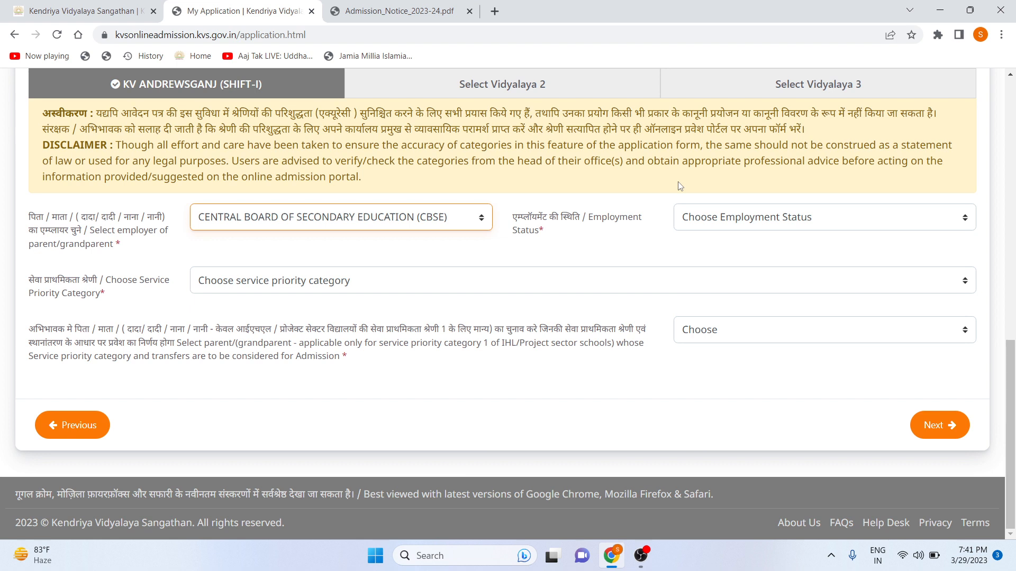
{"action": "left_click", "coordinate": [719, 221]}
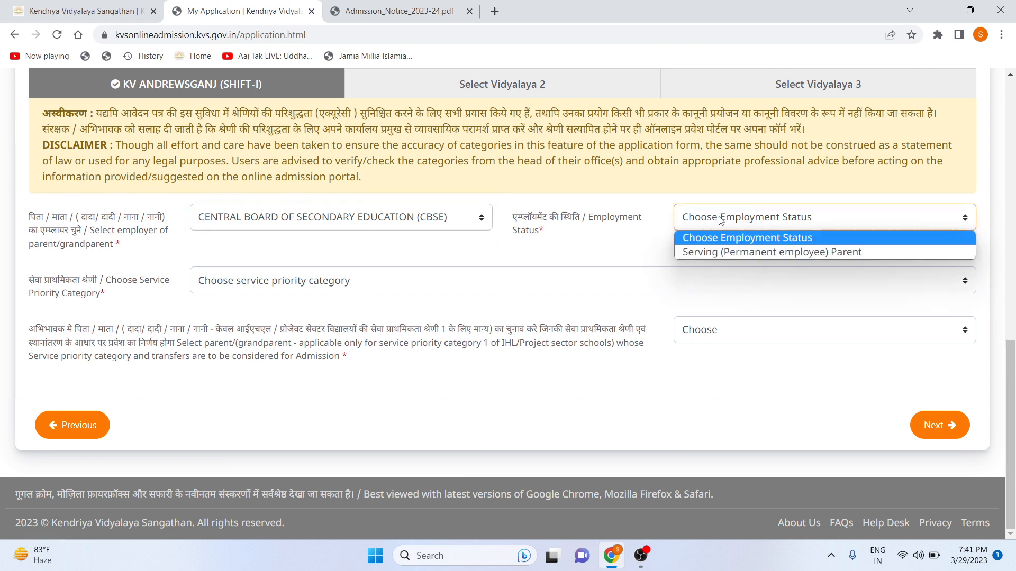
{"action": "left_click", "coordinate": [712, 255]}
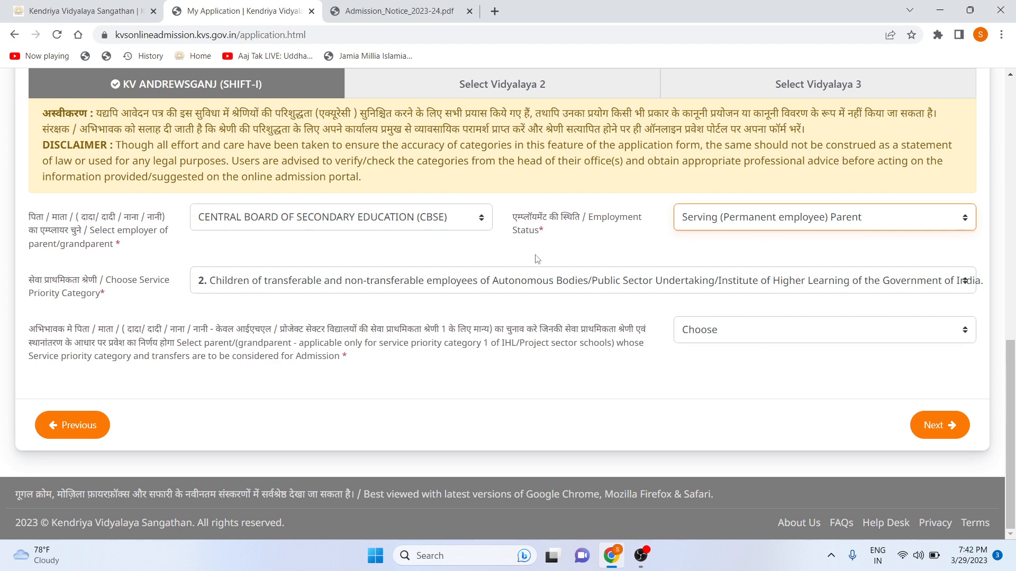
Change the employer to SELF EMPLOYED and employment status to NA, giving category 5
{"action": "left_click", "coordinate": [421, 227]}
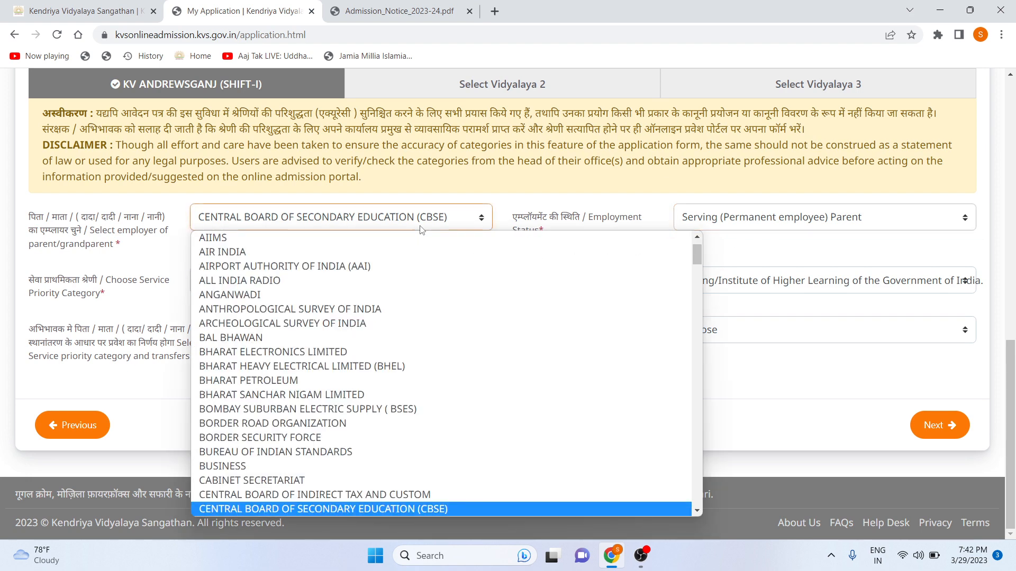
{"action": "scroll", "coordinate": [365, 296], "scroll_direction": "up", "scroll_amount": 1}
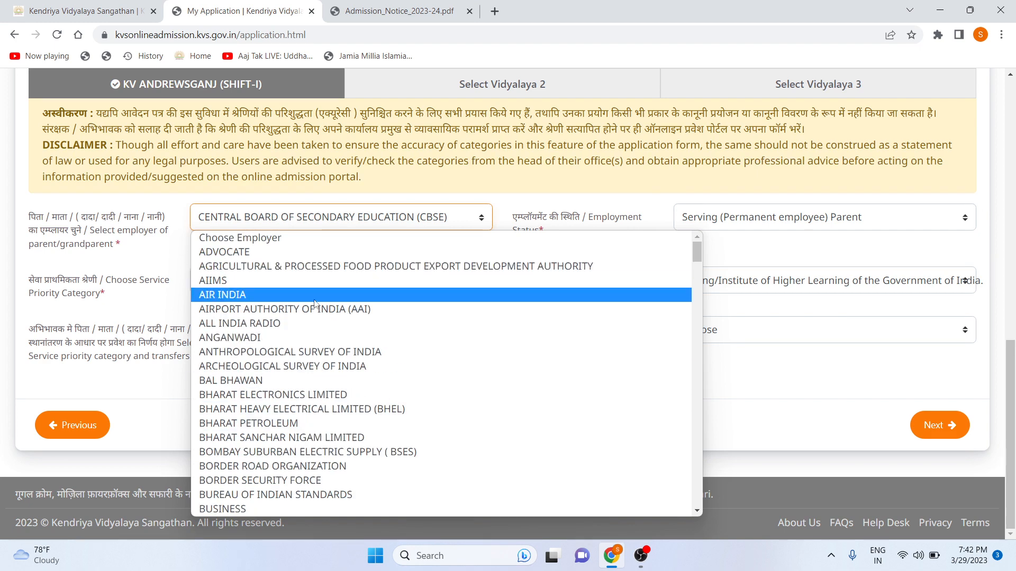
{"action": "scroll", "coordinate": [344, 299], "scroll_direction": "down", "scroll_amount": 20}
{"action": "scroll", "coordinate": [315, 306], "scroll_direction": "down", "scroll_amount": 5}
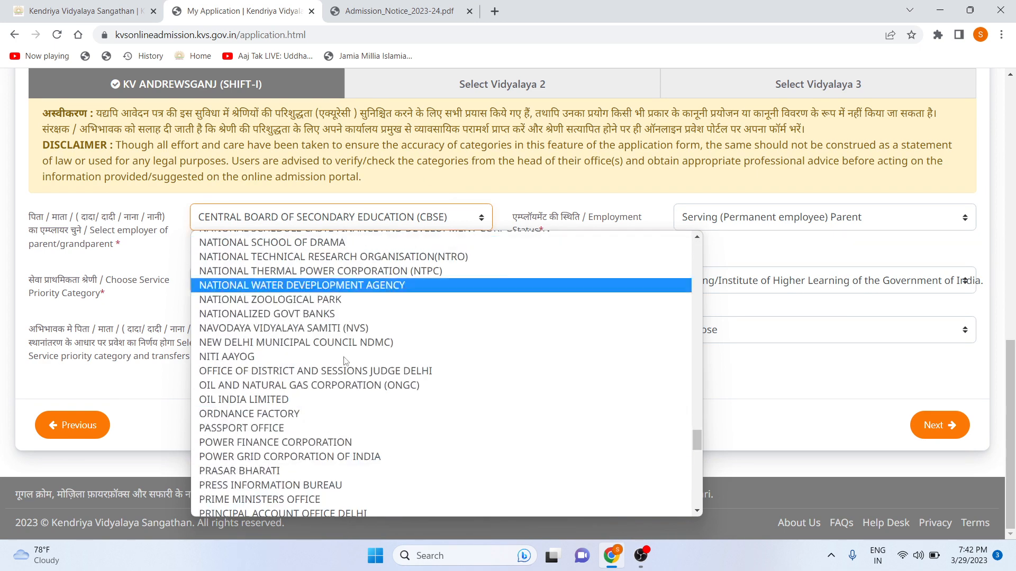
{"action": "scroll", "coordinate": [370, 309], "scroll_direction": "up", "scroll_amount": 1}
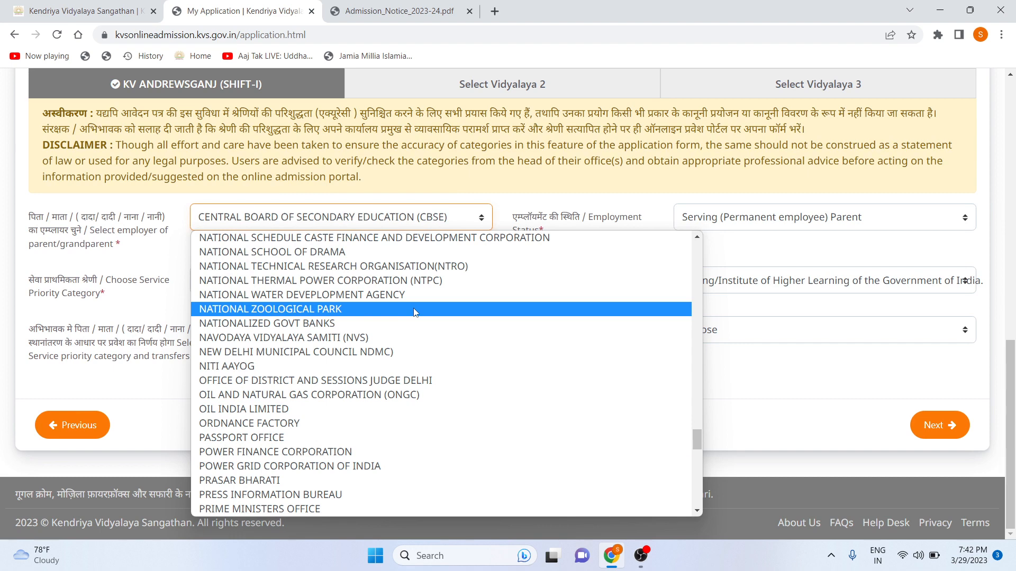
{"action": "scroll", "coordinate": [398, 346], "scroll_direction": "down", "scroll_amount": 10}
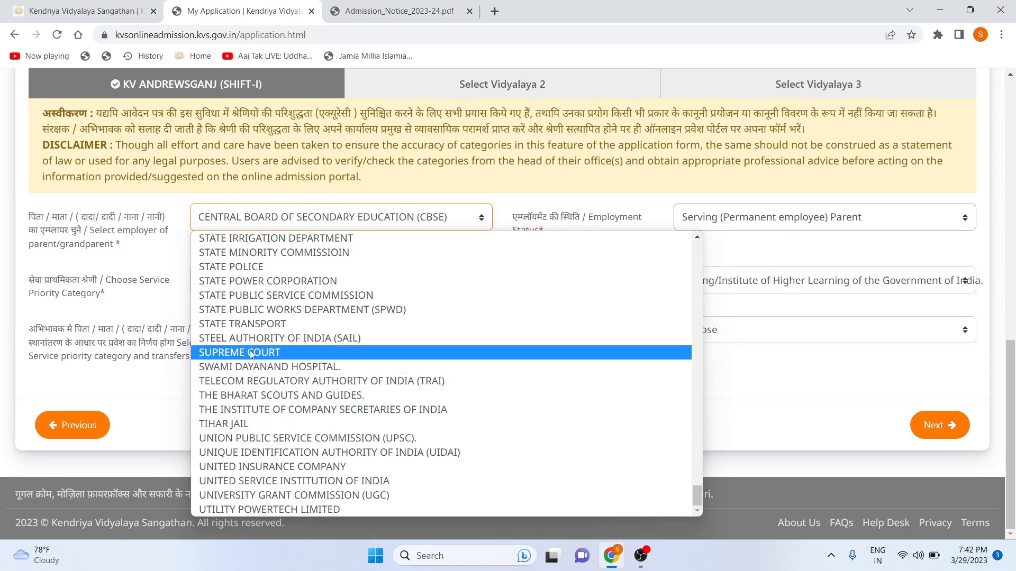
{"action": "scroll", "coordinate": [272, 271], "scroll_direction": "up", "scroll_amount": 6}
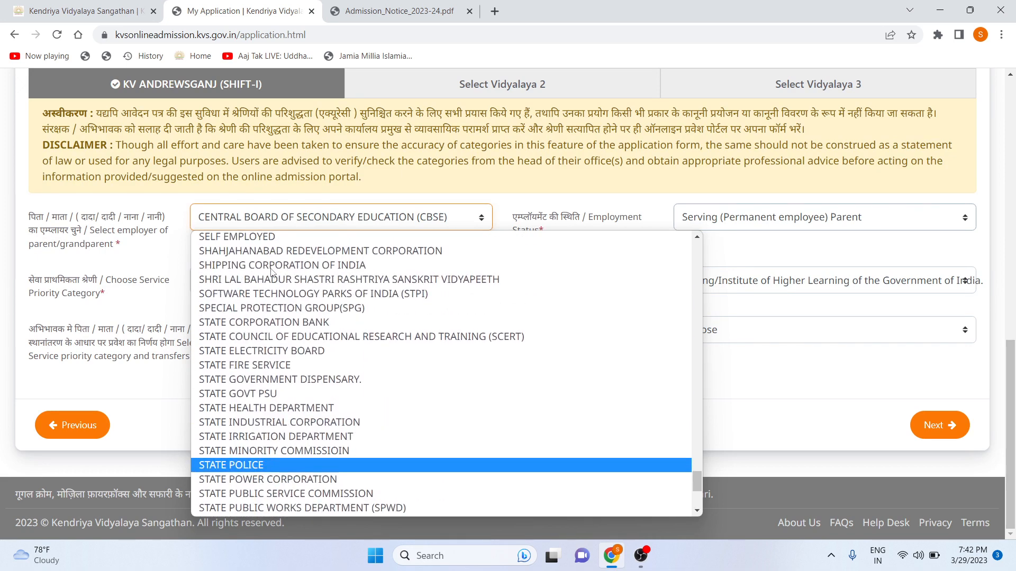
{"action": "scroll", "coordinate": [294, 317], "scroll_direction": "up", "scroll_amount": 1}
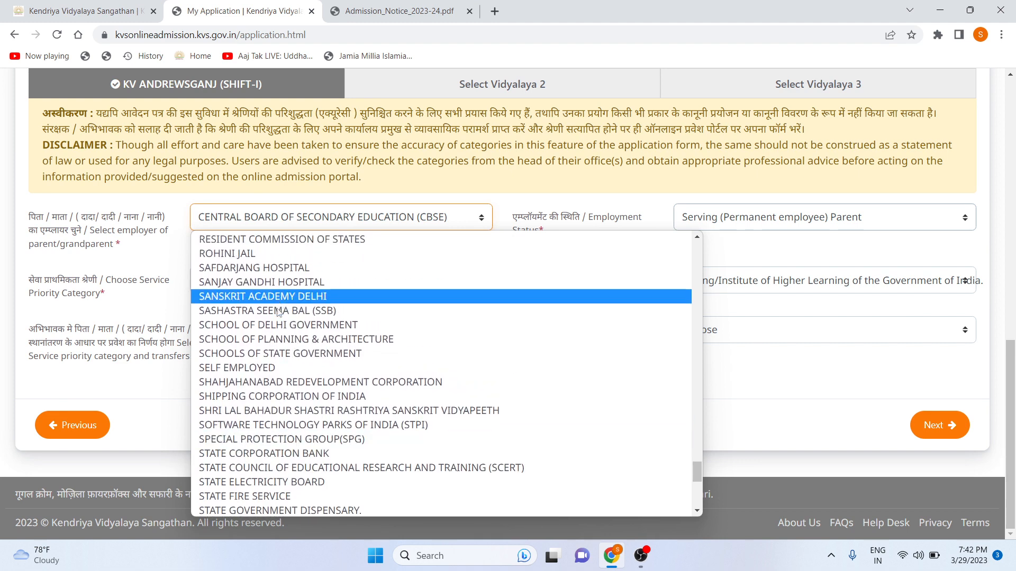
{"action": "left_click", "coordinate": [246, 369]}
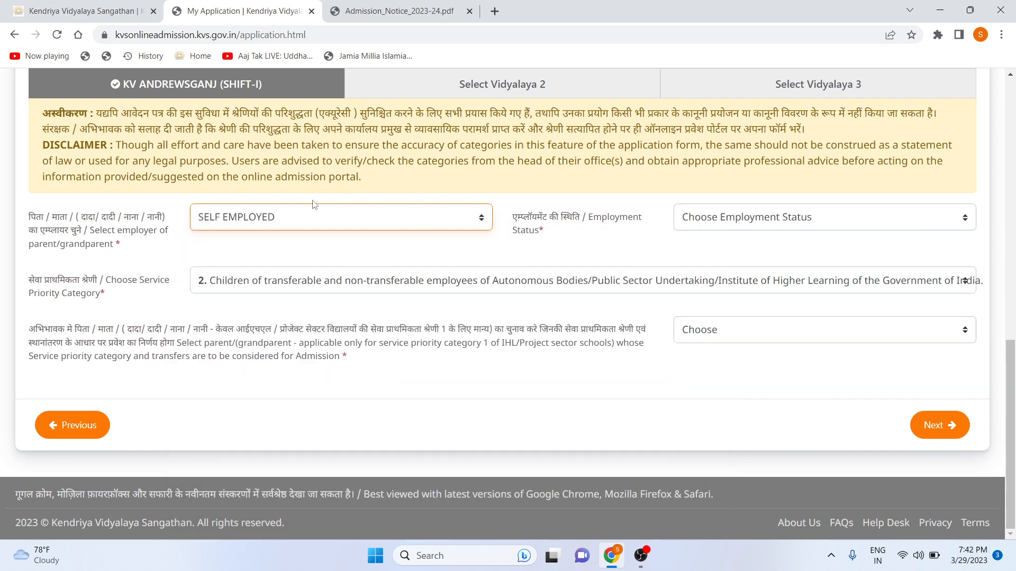
{"action": "left_click", "coordinate": [757, 224]}
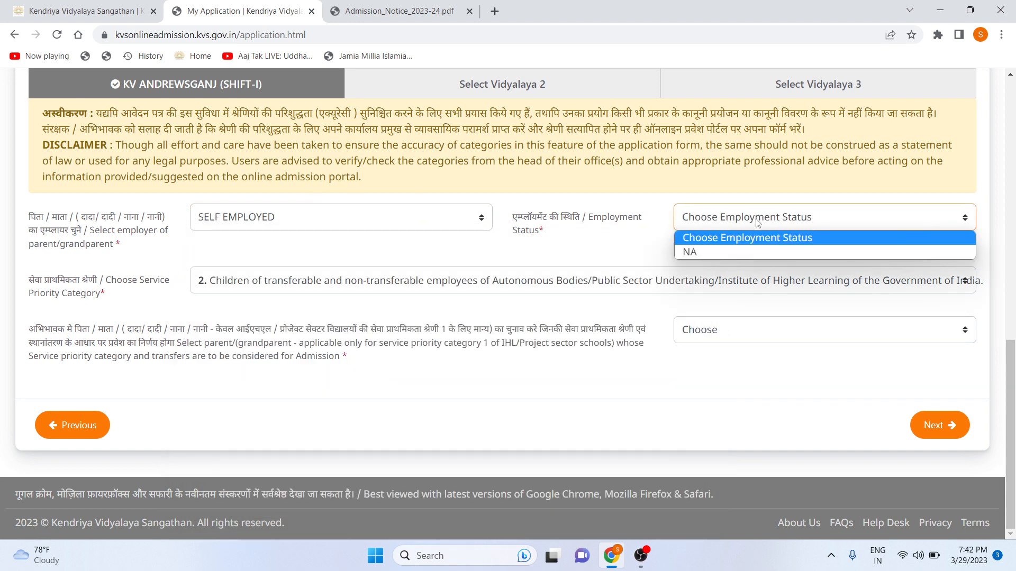
{"action": "left_click", "coordinate": [732, 256]}
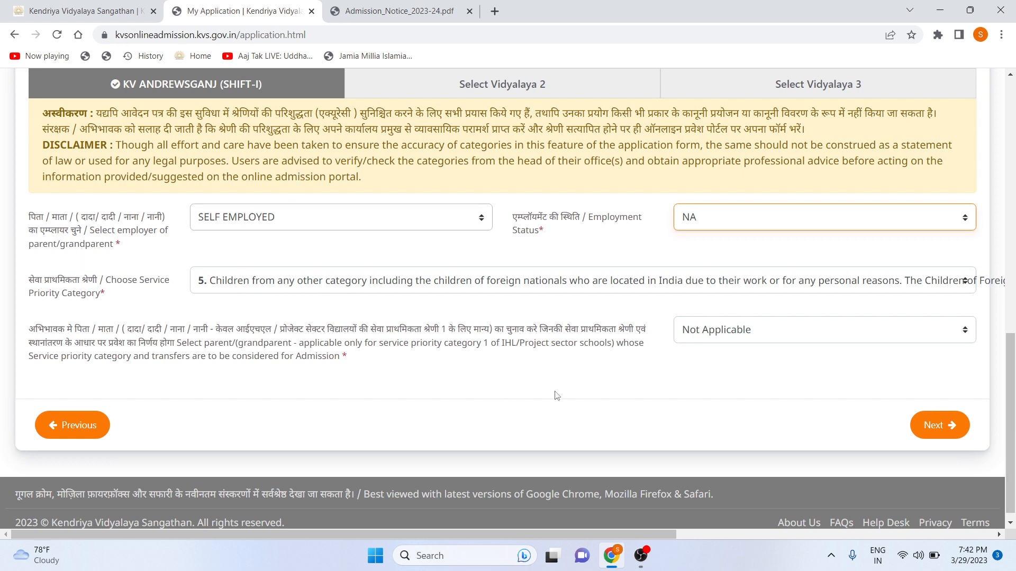
{"action": "scroll", "coordinate": [582, 377], "scroll_direction": "down", "scroll_amount": 1}
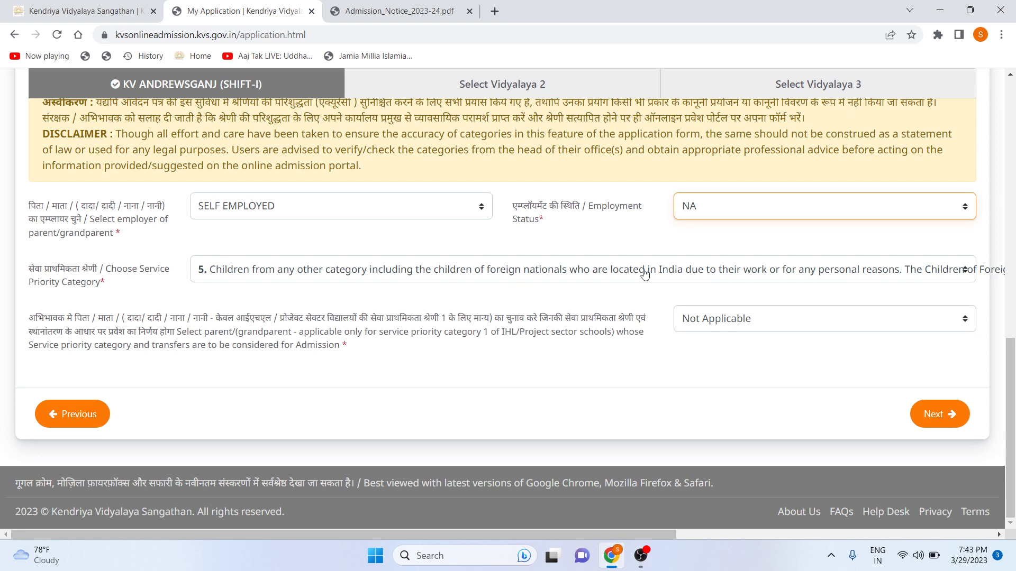
{"action": "scroll", "coordinate": [385, 226], "scroll_direction": "up", "scroll_amount": 2}
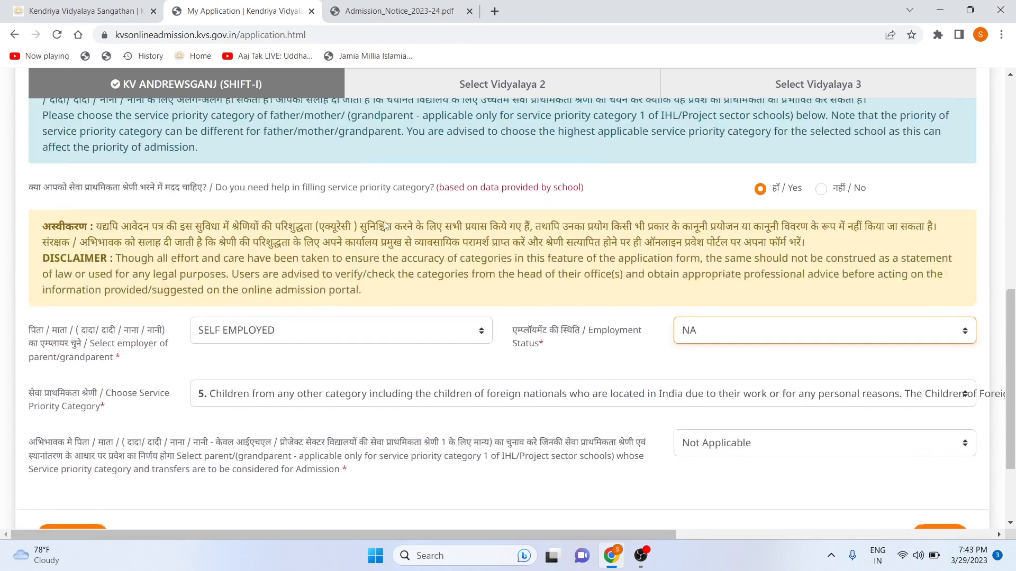
Answer No to help, keep category 5 and Not Applicable, then advance to Upload Documents
{"action": "left_click", "coordinate": [821, 194]}
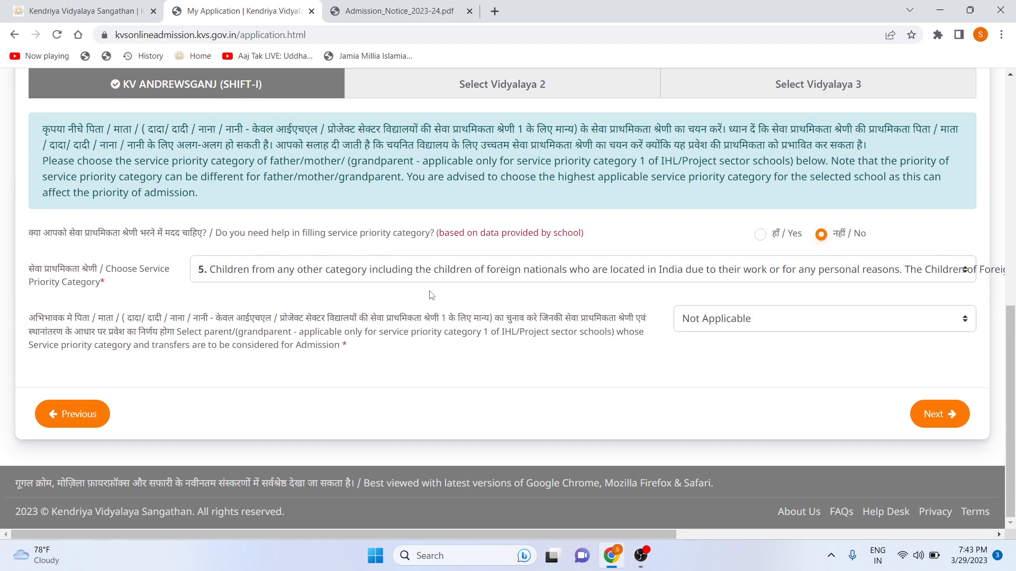
{"action": "left_click", "coordinate": [415, 277]}
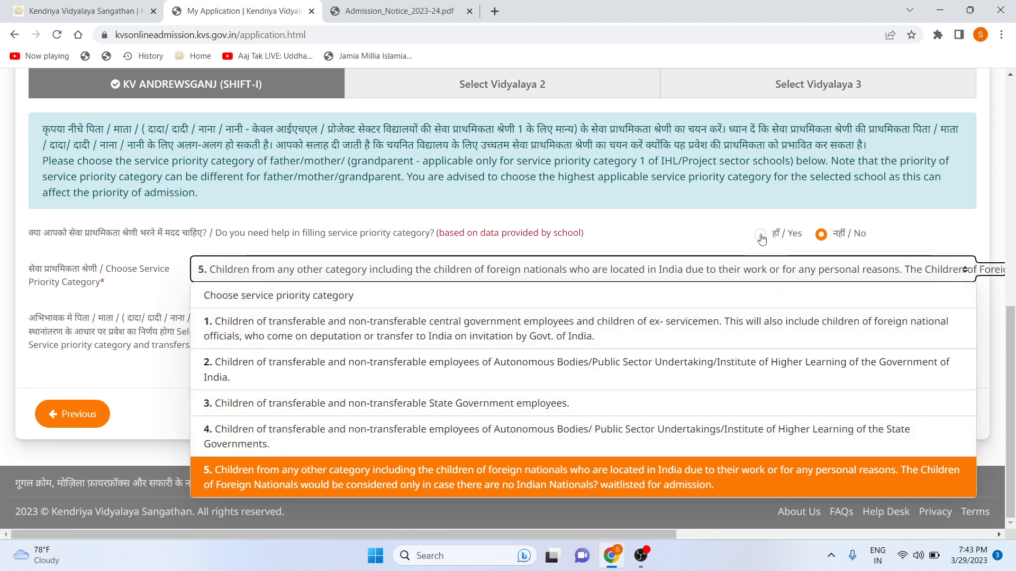
{"action": "left_click", "coordinate": [450, 465]}
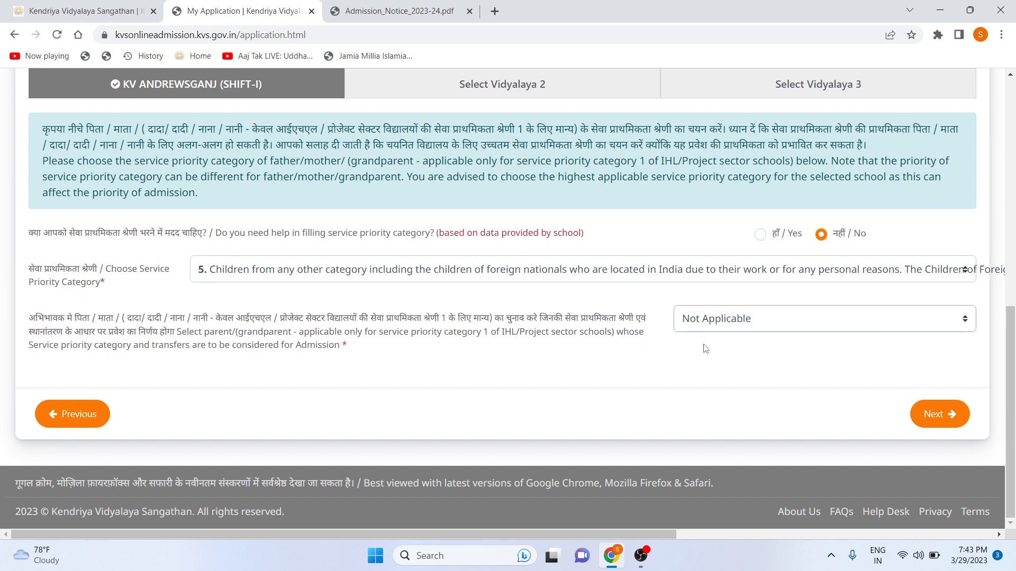
{"action": "left_click", "coordinate": [814, 323]}
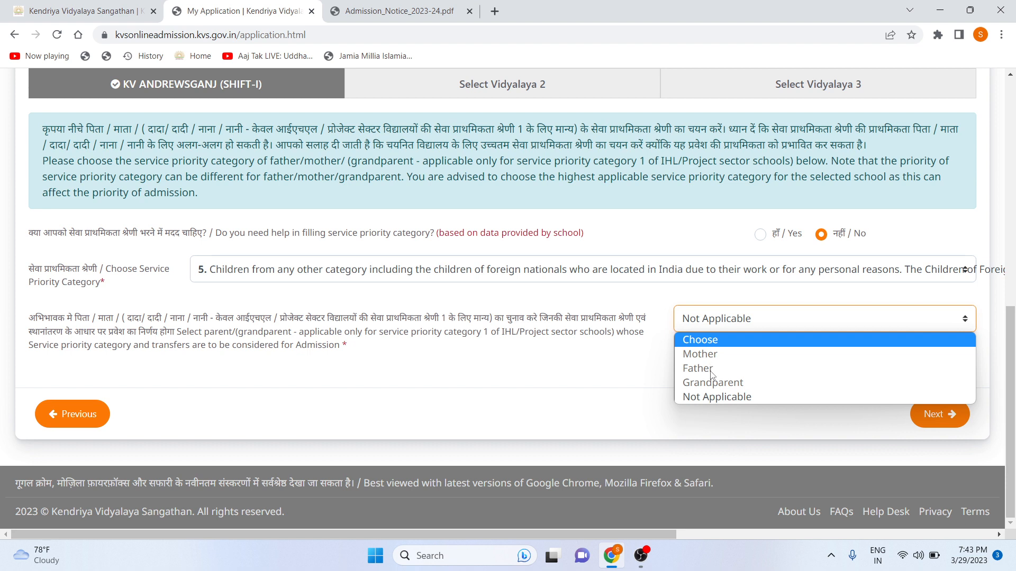
{"action": "left_click", "coordinate": [705, 397]}
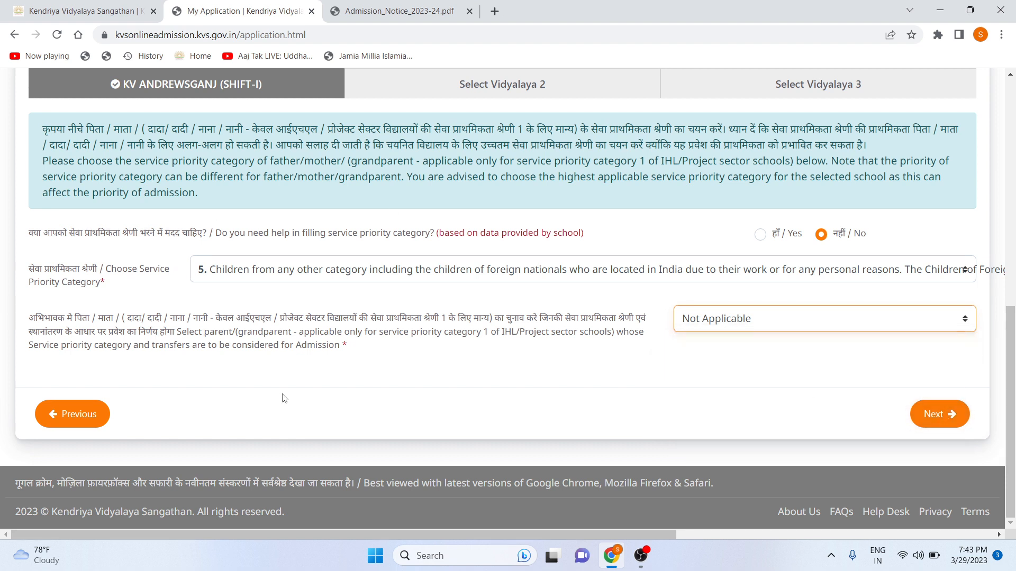
{"action": "left_click", "coordinate": [950, 413]}
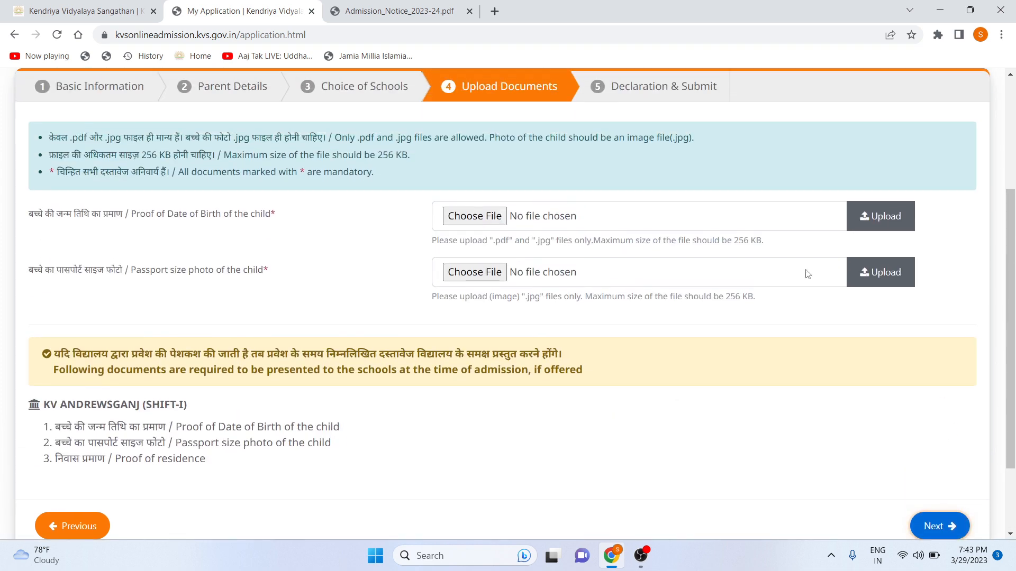
Review the passport-size photo and birth-date proof upload requirements
{"action": "scroll", "coordinate": [380, 257], "scroll_direction": "down", "scroll_amount": 1}
{"action": "scroll", "coordinate": [243, 236], "scroll_direction": "up", "scroll_amount": 1}
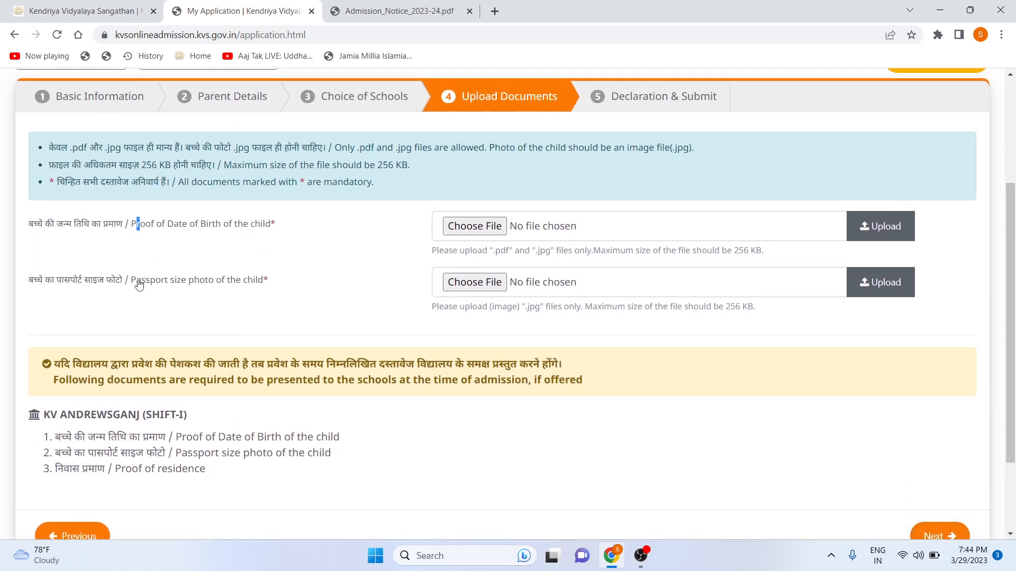
{"action": "left_click_drag", "start_coordinate": [135, 281], "coordinate": [270, 288]}
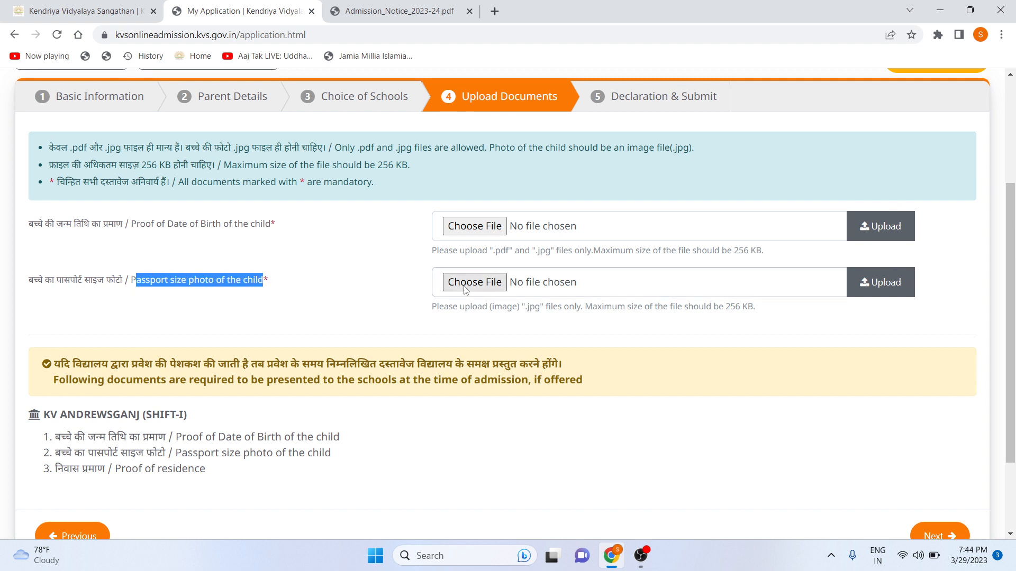
{"action": "left_click", "coordinate": [381, 281]}
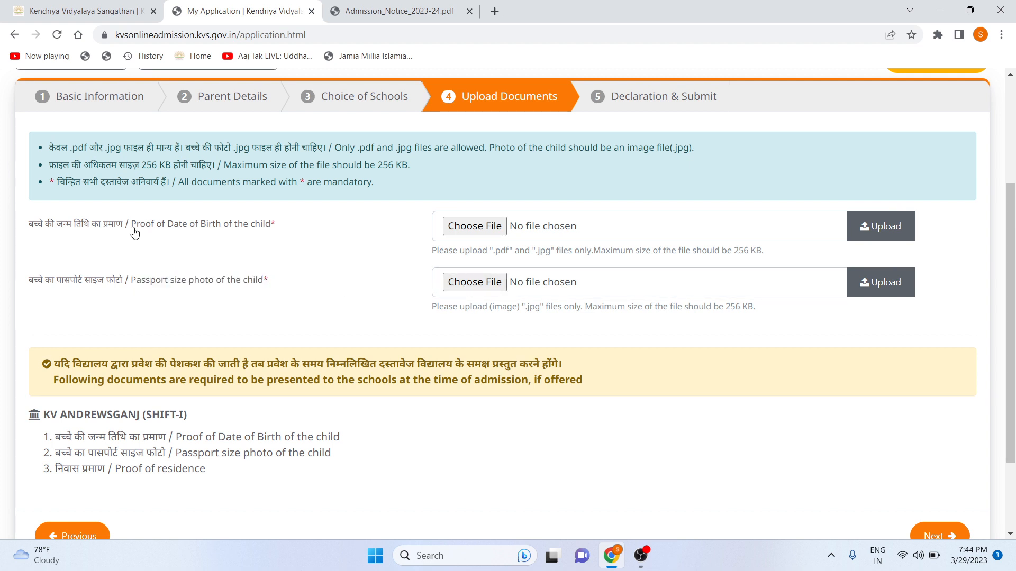
{"action": "left_click_drag", "start_coordinate": [133, 228], "coordinate": [313, 244]}
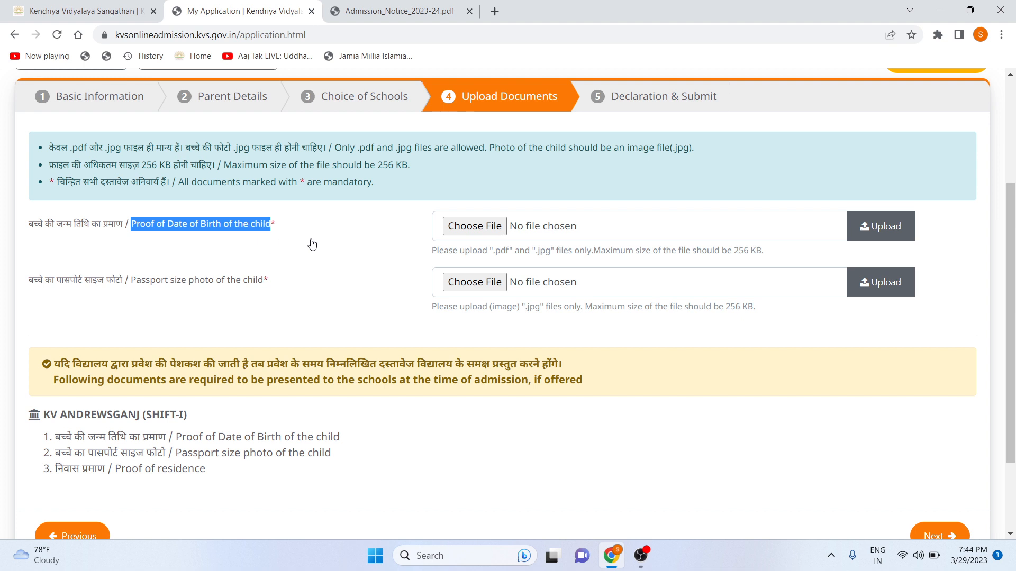
{"action": "left_click", "coordinate": [312, 244]}
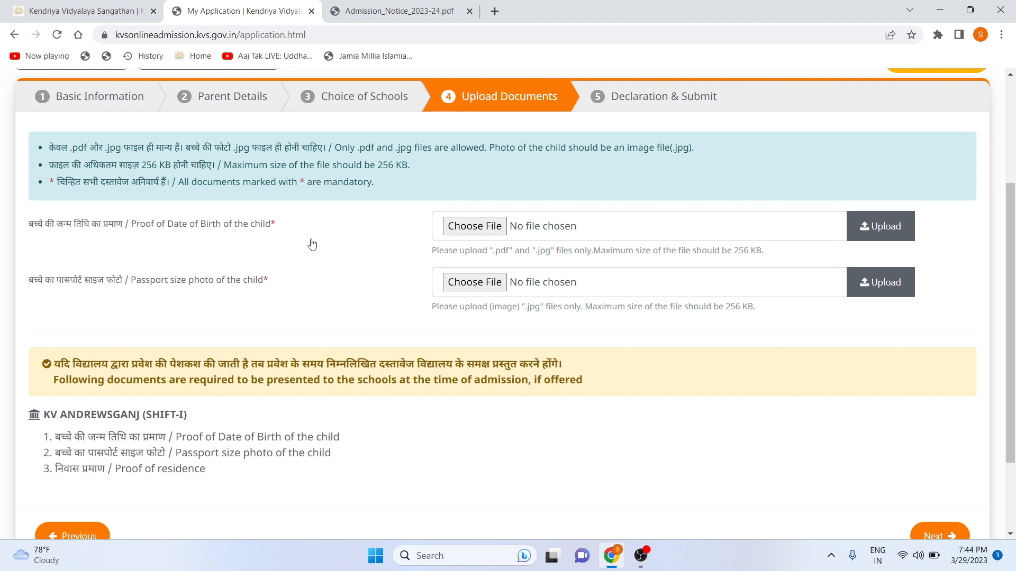
Pick Ak1.jpg from Downloads and upload it as the birth-date proof
{"action": "left_click", "coordinate": [487, 235]}
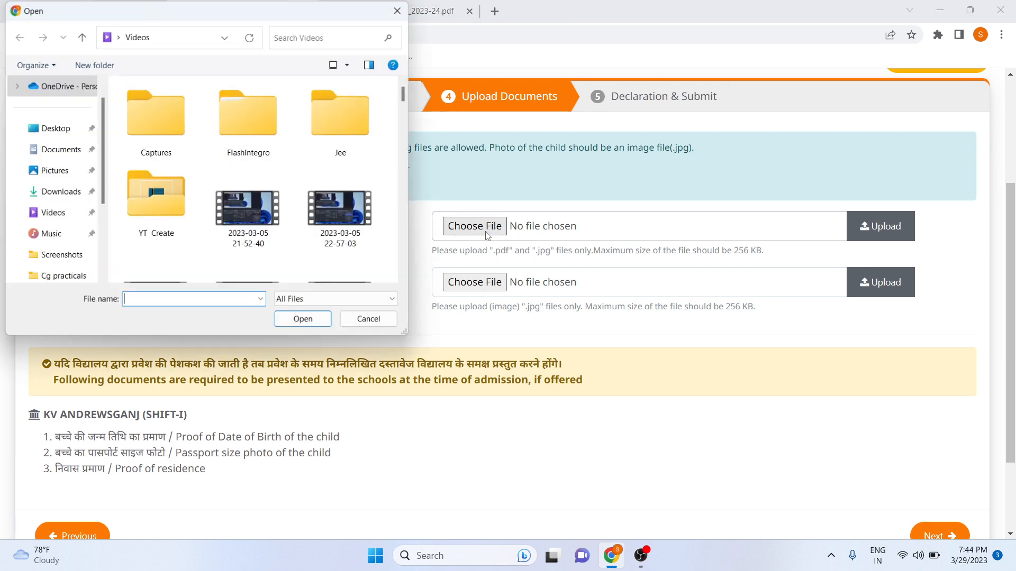
{"action": "type", "text": "A"}
{"action": "key", "text": "Caps_Lock"}
{"action": "type", "text": "k1"}
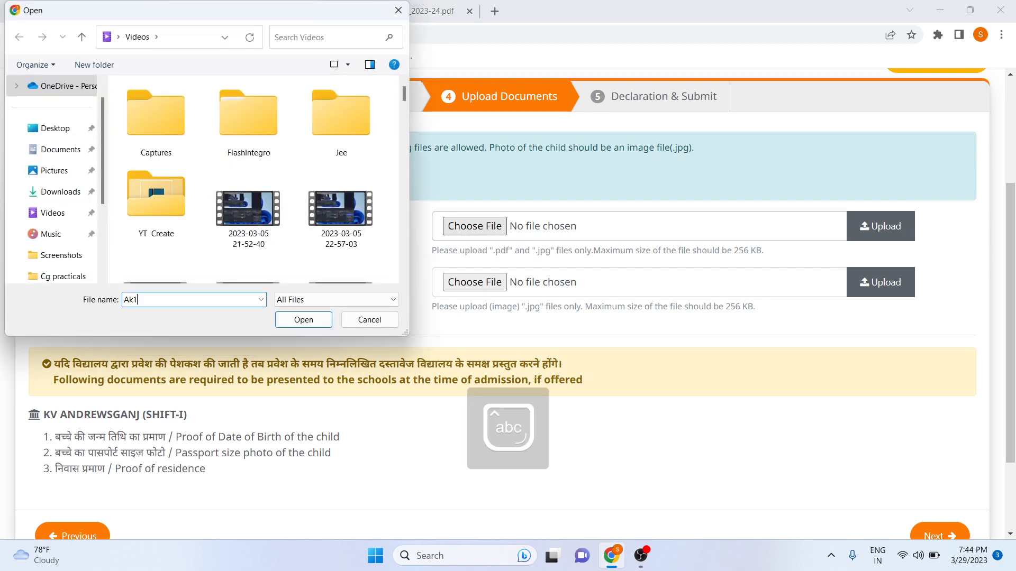
{"action": "key", "text": "Return"}
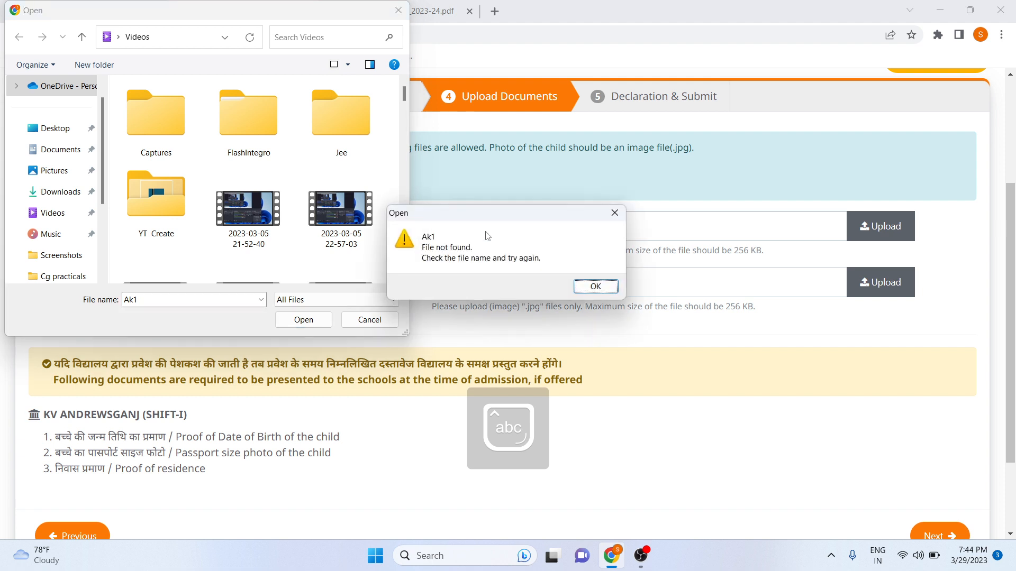
{"action": "left_click", "coordinate": [595, 286]}
{"action": "left_click", "coordinate": [75, 193]}
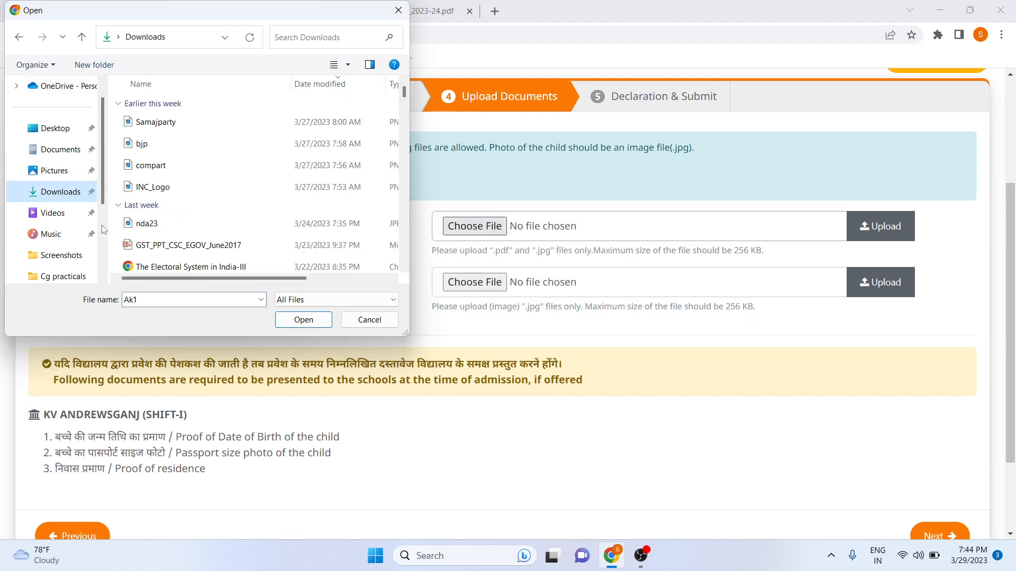
{"action": "double_click", "coordinate": [161, 300]}
{"action": "key", "text": "BackSpace"}
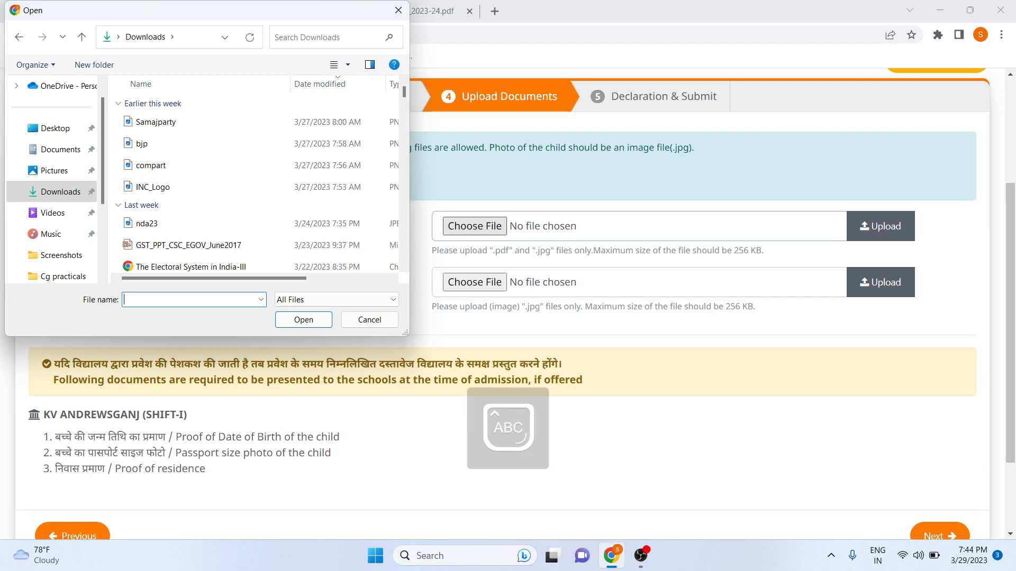
{"action": "type", "text": "Ak1"}
{"action": "key", "text": "Down"}
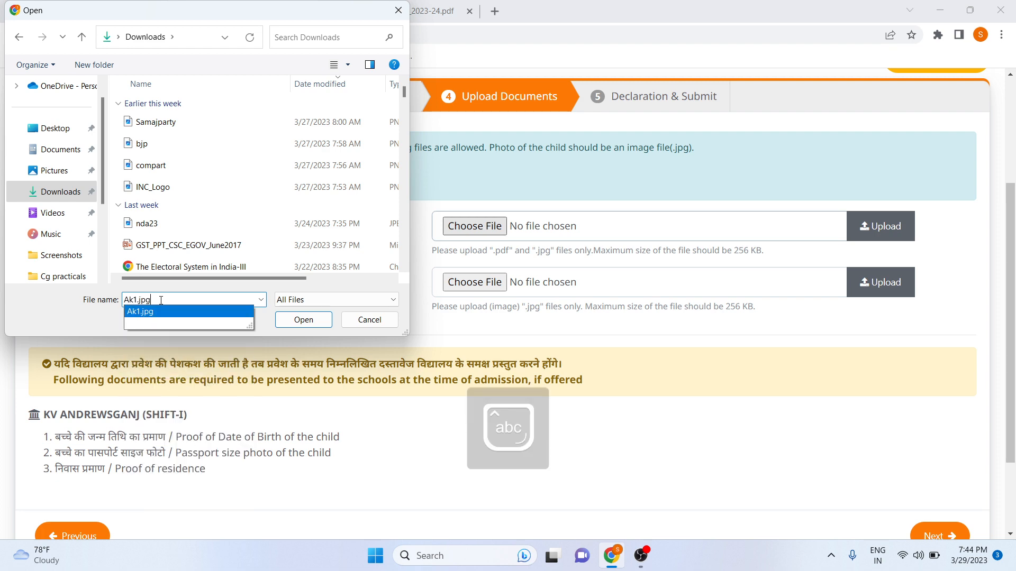
{"action": "key", "text": "Return"}
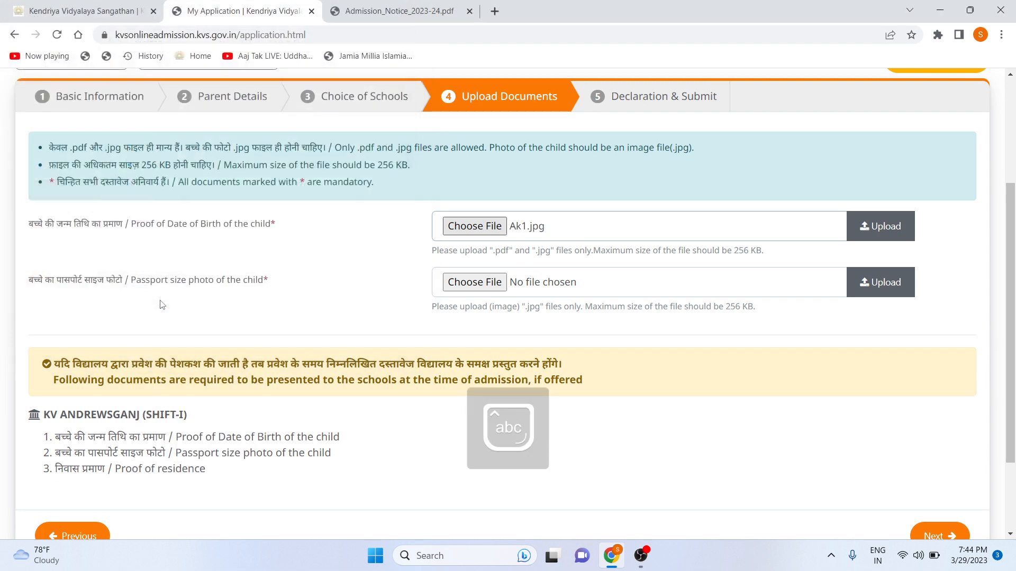
{"action": "left_click", "coordinate": [891, 227]}
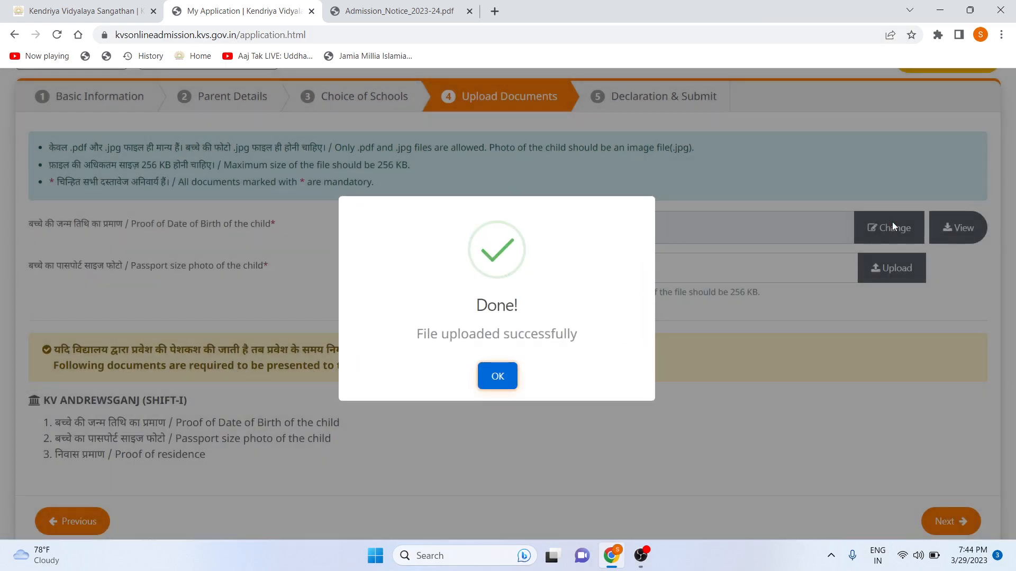
{"action": "left_click", "coordinate": [498, 376]}
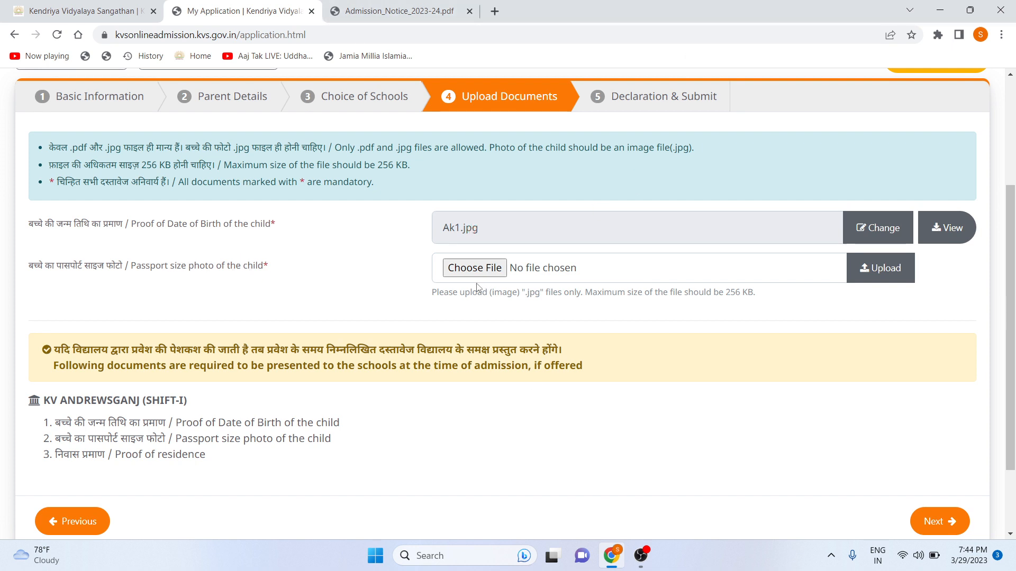
Upload Ak1.jpg as the child's passport-size photo
{"action": "left_click", "coordinate": [466, 269]}
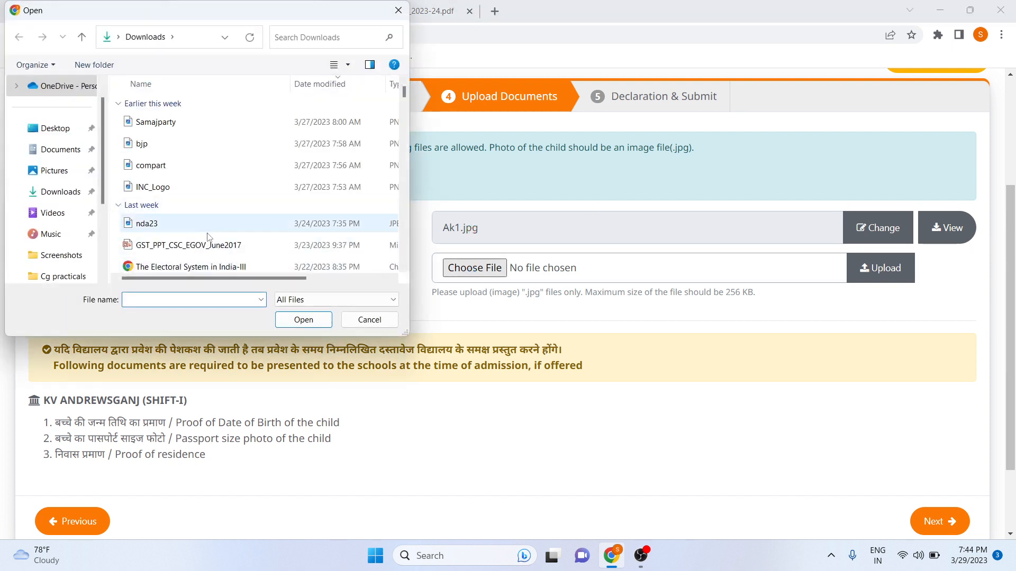
{"action": "type", "text": "Ak"}
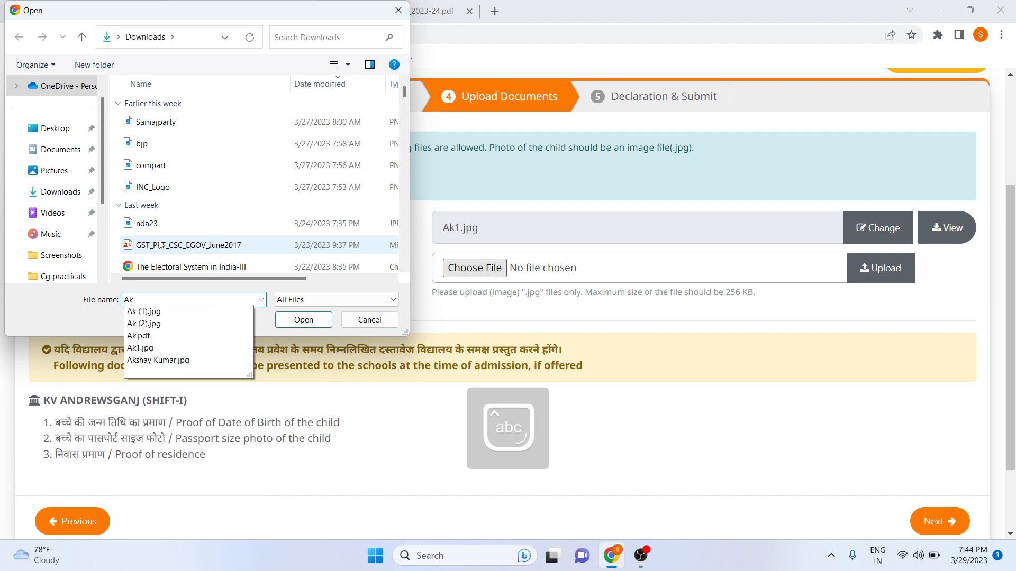
{"action": "type", "text": "1"}
{"action": "key", "text": "Return"}
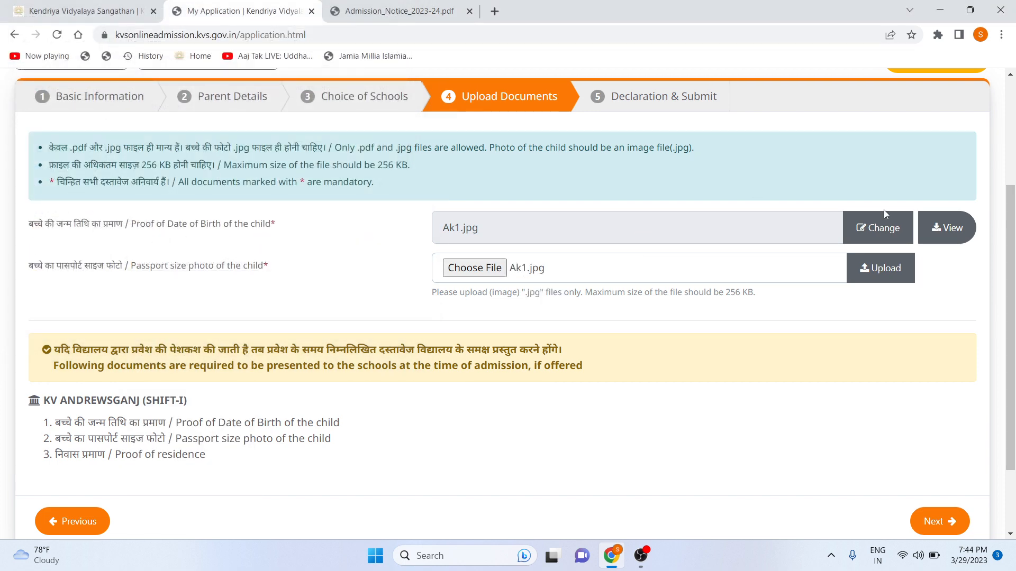
{"action": "left_click", "coordinate": [879, 268]}
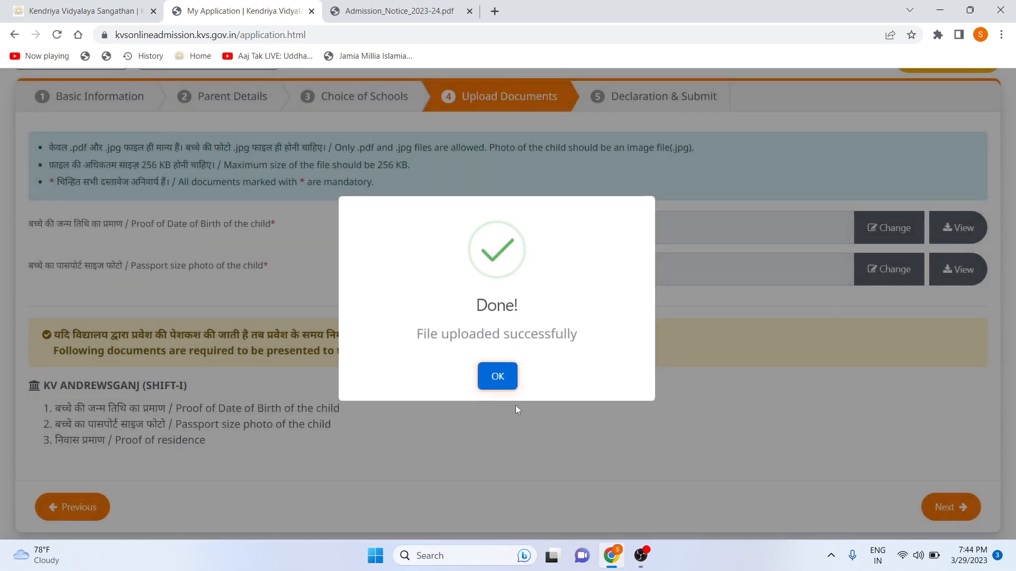
{"action": "left_click", "coordinate": [502, 376]}
{"action": "scroll", "coordinate": [236, 328], "scroll_direction": "down", "scroll_amount": 2}
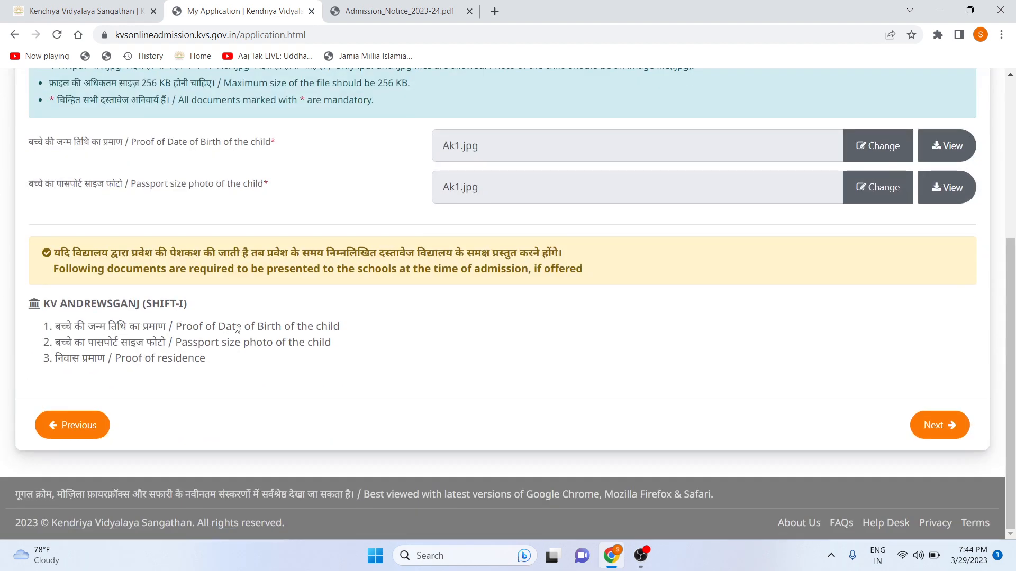
{"action": "left_click_drag", "start_coordinate": [54, 338], "coordinate": [334, 363]}
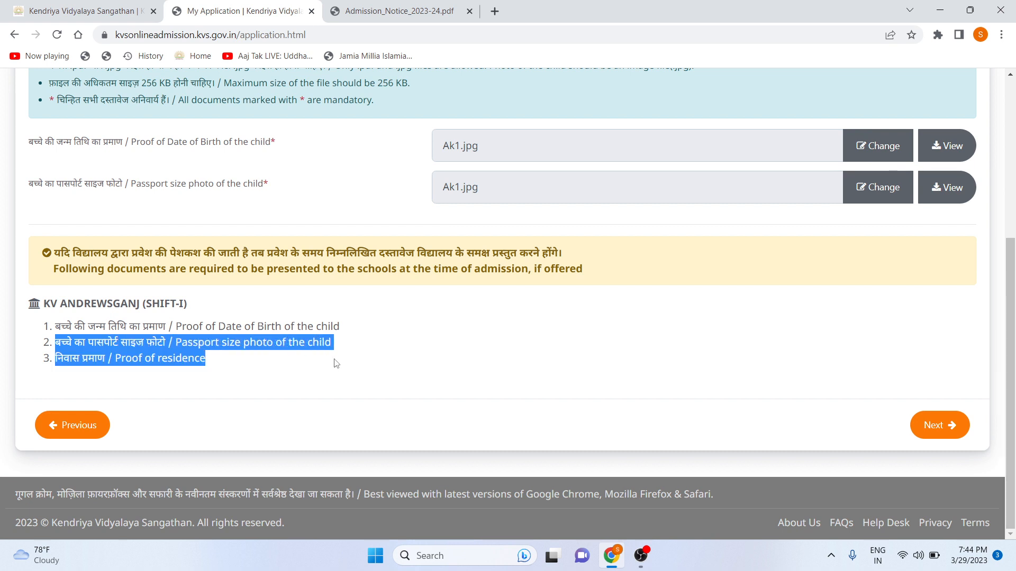
{"action": "left_click", "coordinate": [423, 364]}
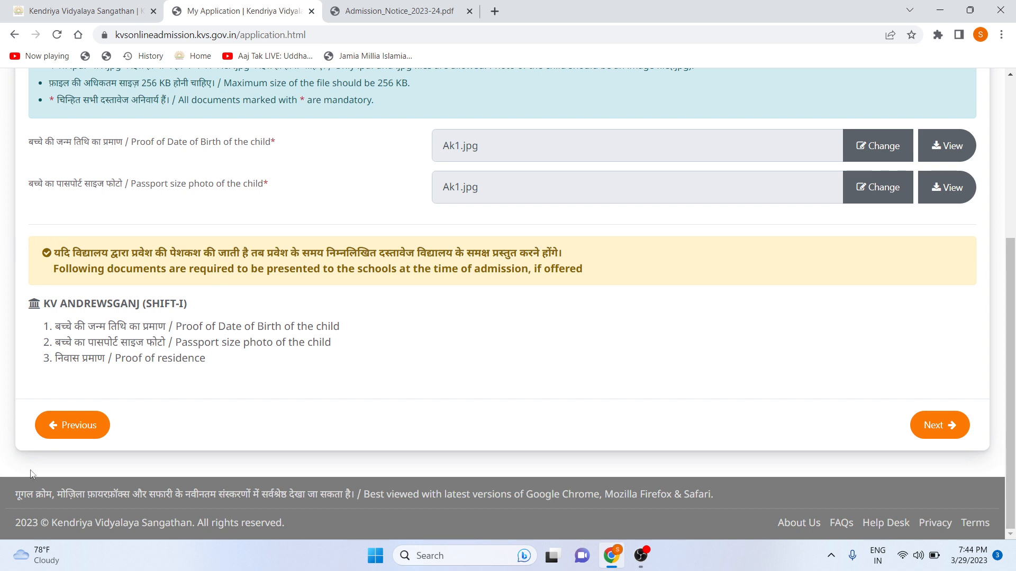
{"action": "left_click_drag", "start_coordinate": [54, 342], "coordinate": [256, 347]}
{"action": "left_click_drag", "start_coordinate": [114, 359], "coordinate": [238, 363]}
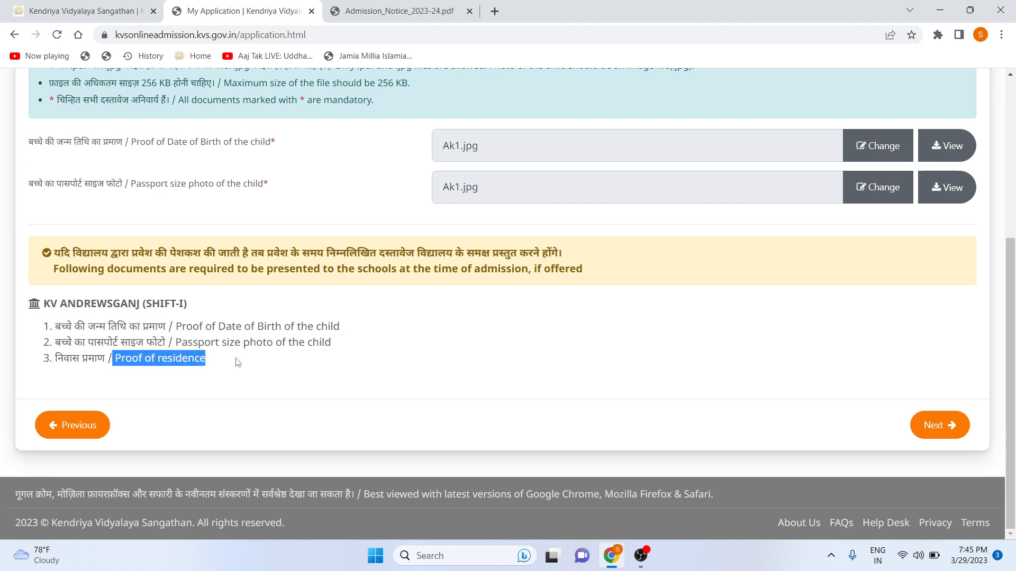
{"action": "left_click", "coordinate": [467, 337]}
{"action": "scroll", "coordinate": [272, 299], "scroll_direction": "up", "scroll_amount": 1}
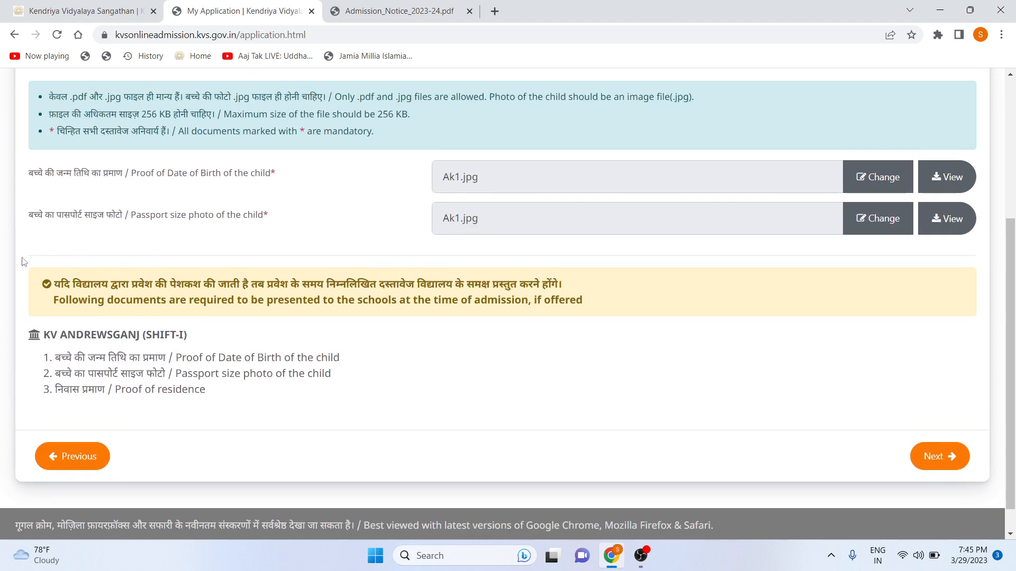
{"action": "scroll", "coordinate": [147, 280], "scroll_direction": "down", "scroll_amount": 1}
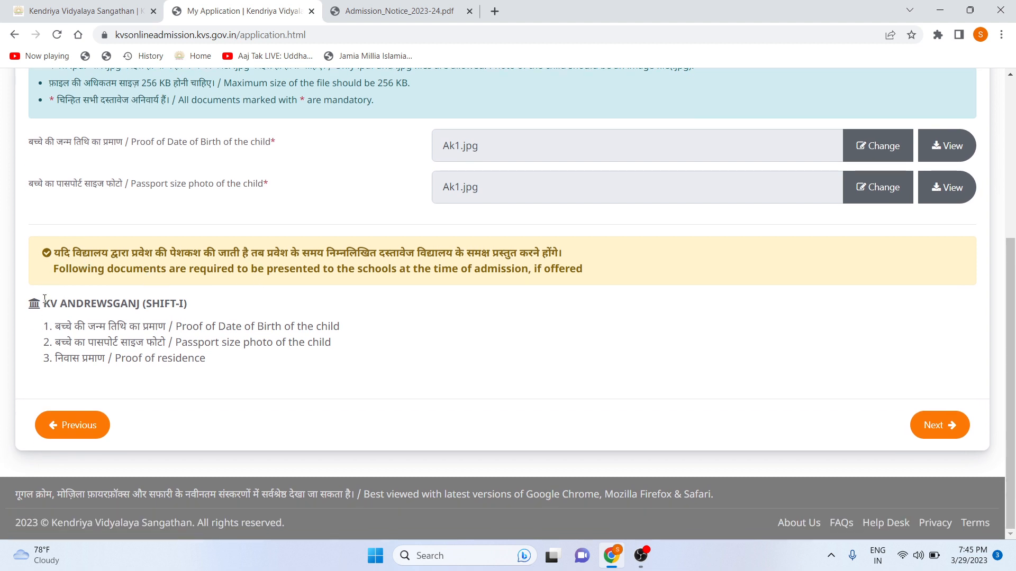
{"action": "left_click_drag", "start_coordinate": [44, 299], "coordinate": [198, 312]}
{"action": "left_click_drag", "start_coordinate": [53, 268], "coordinate": [457, 359]}
{"action": "left_click", "coordinate": [573, 274]}
{"action": "left_click", "coordinate": [550, 302]}
{"action": "left_click_drag", "start_coordinate": [551, 307], "coordinate": [532, 273]}
{"action": "left_click", "coordinate": [533, 272]}
{"action": "left_click_drag", "start_coordinate": [56, 325], "coordinate": [294, 361]}
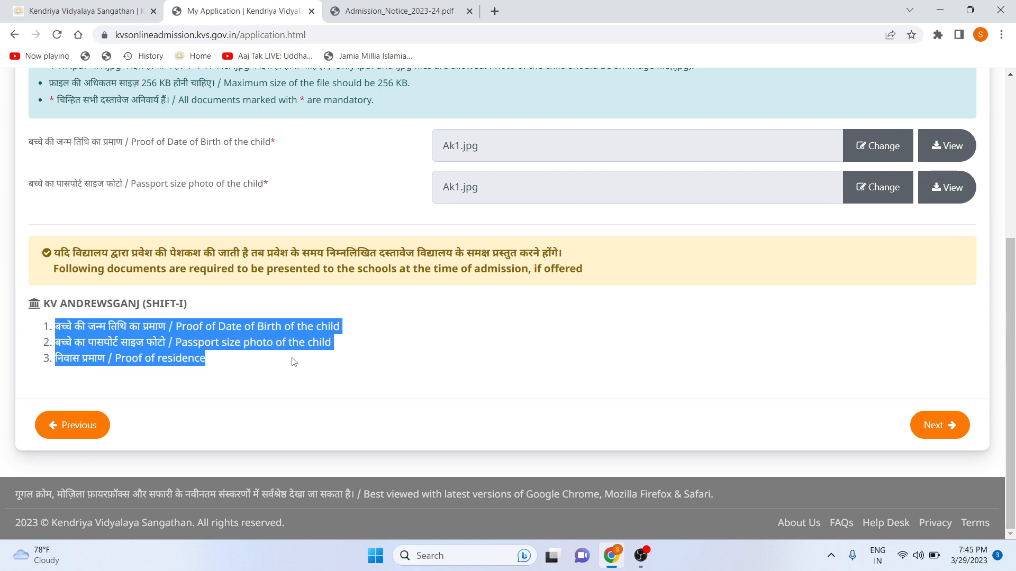
{"action": "left_click", "coordinate": [294, 362]}
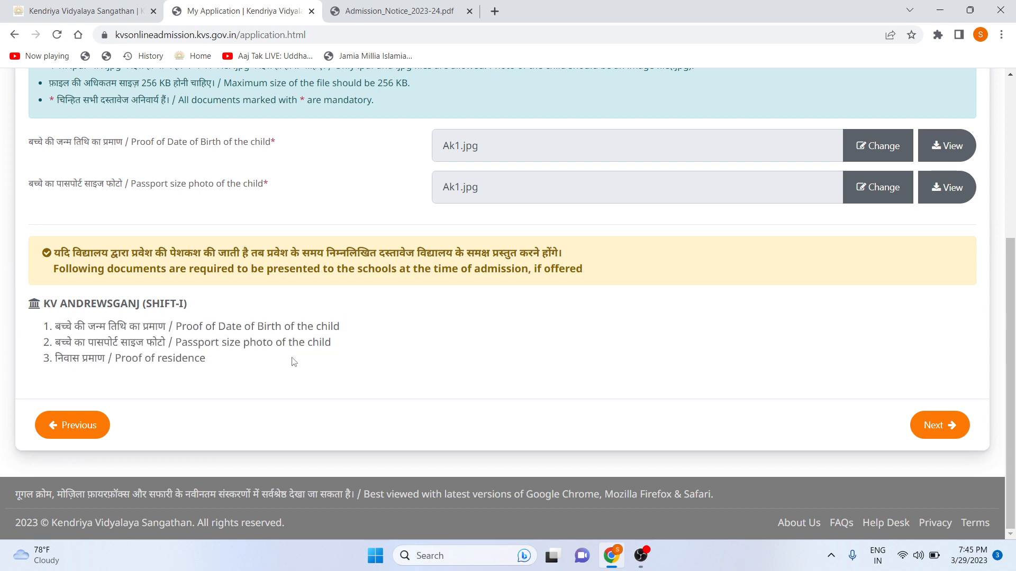
Advance to Declaration & Submit and read the first two declaration lines
{"action": "left_click", "coordinate": [933, 423]}
{"action": "scroll", "coordinate": [454, 291], "scroll_direction": "up", "scroll_amount": 3}
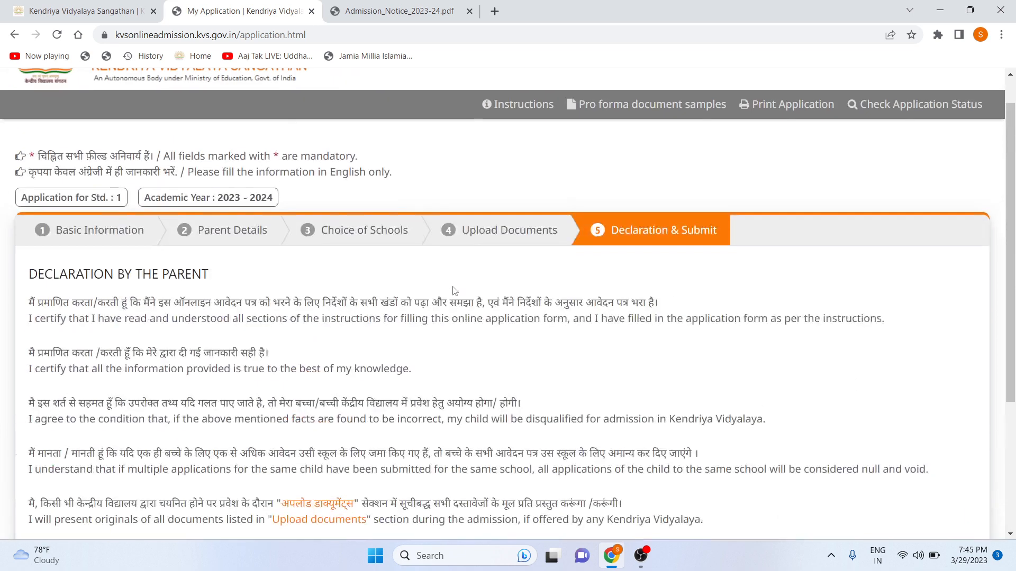
{"action": "scroll", "coordinate": [351, 295], "scroll_direction": "down", "scroll_amount": 3}
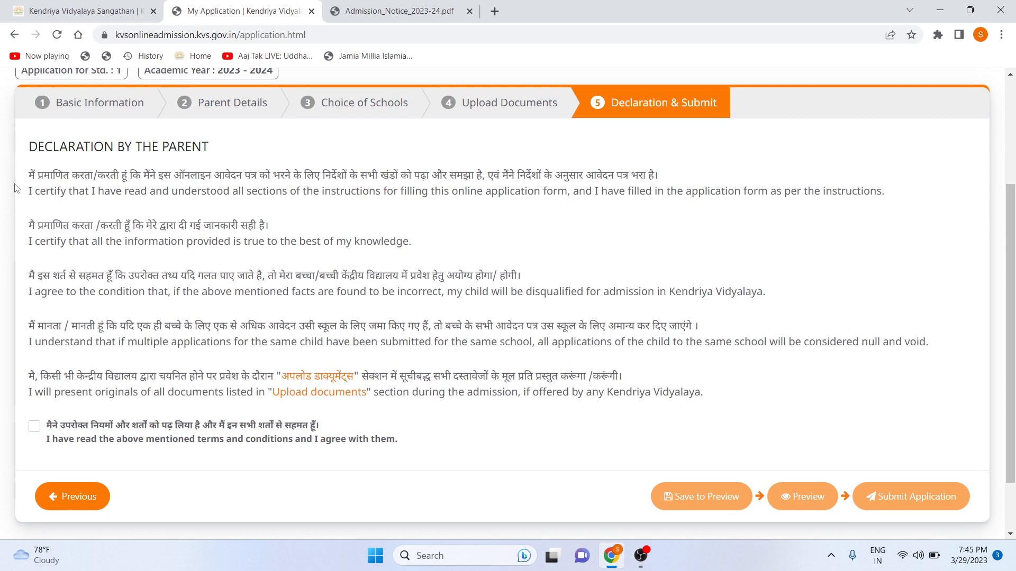
{"action": "left_click_drag", "start_coordinate": [35, 179], "coordinate": [665, 184]}
{"action": "left_click", "coordinate": [665, 184]}
{"action": "left_click_drag", "start_coordinate": [30, 227], "coordinate": [257, 229]}
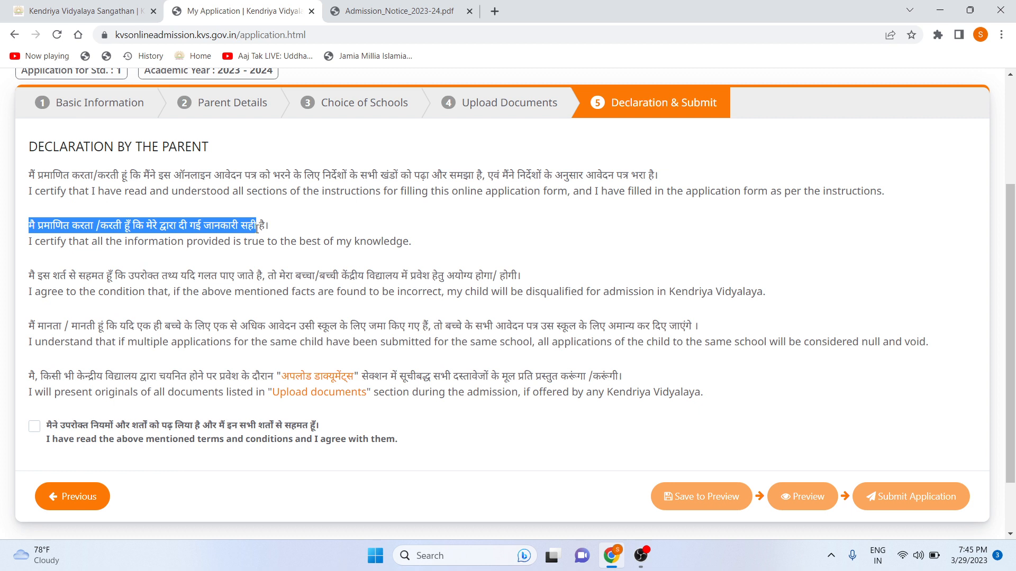
{"action": "left_click", "coordinate": [257, 229]}
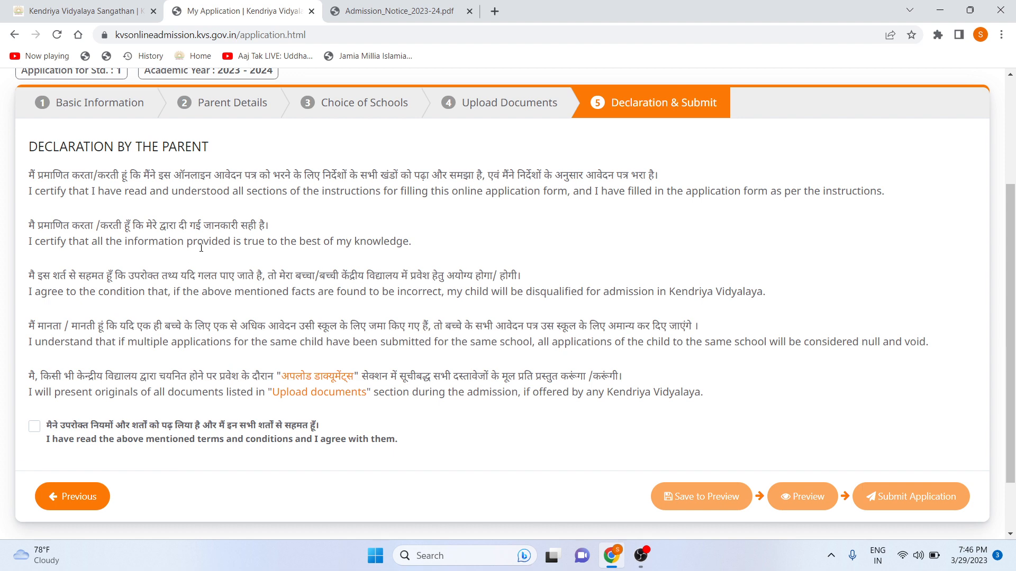
Read the disqualification declaration, highlighting the words 'अयोग्य होगा'
{"action": "scroll", "coordinate": [201, 247], "scroll_direction": "down", "scroll_amount": 1}
{"action": "left_click_drag", "start_coordinate": [34, 199], "coordinate": [267, 212]}
{"action": "left_click", "coordinate": [30, 250]}
{"action": "left_click_drag", "start_coordinate": [30, 250], "coordinate": [495, 242]}
{"action": "left_click", "coordinate": [529, 245]}
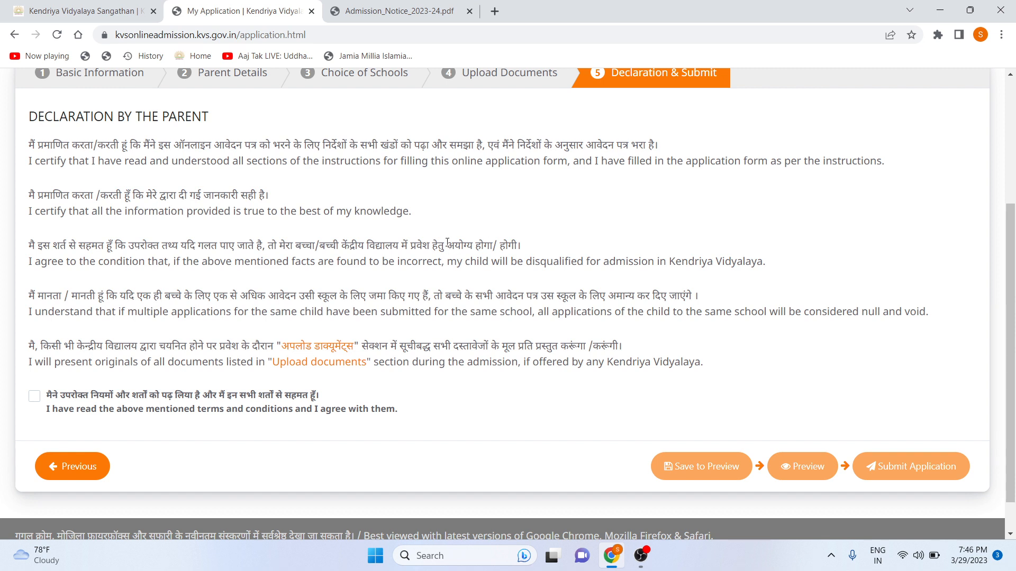
{"action": "left_click_drag", "start_coordinate": [448, 243], "coordinate": [491, 245]}
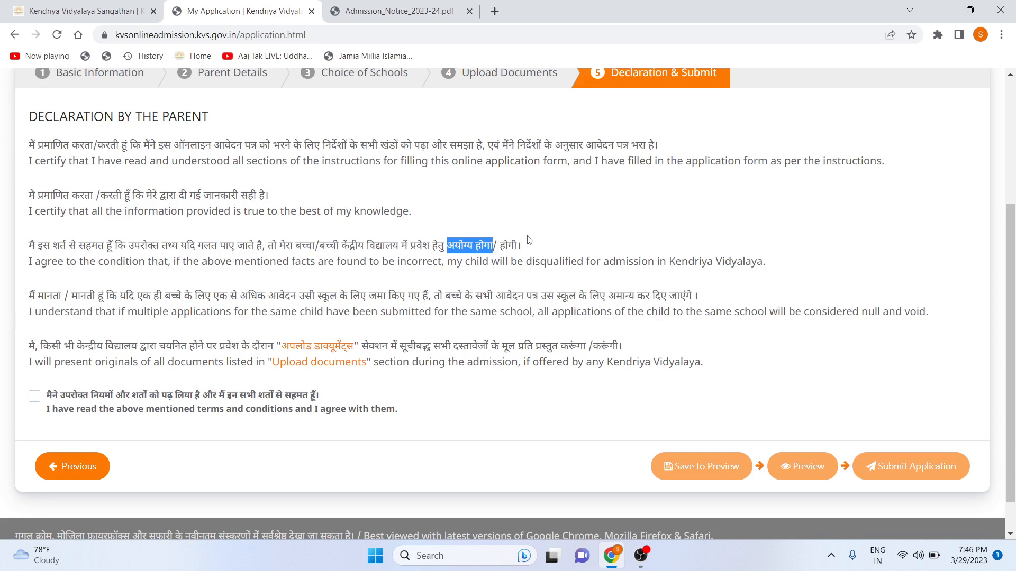
{"action": "left_click", "coordinate": [544, 227]}
{"action": "scroll", "coordinate": [544, 227], "scroll_direction": "down", "scroll_amount": 1}
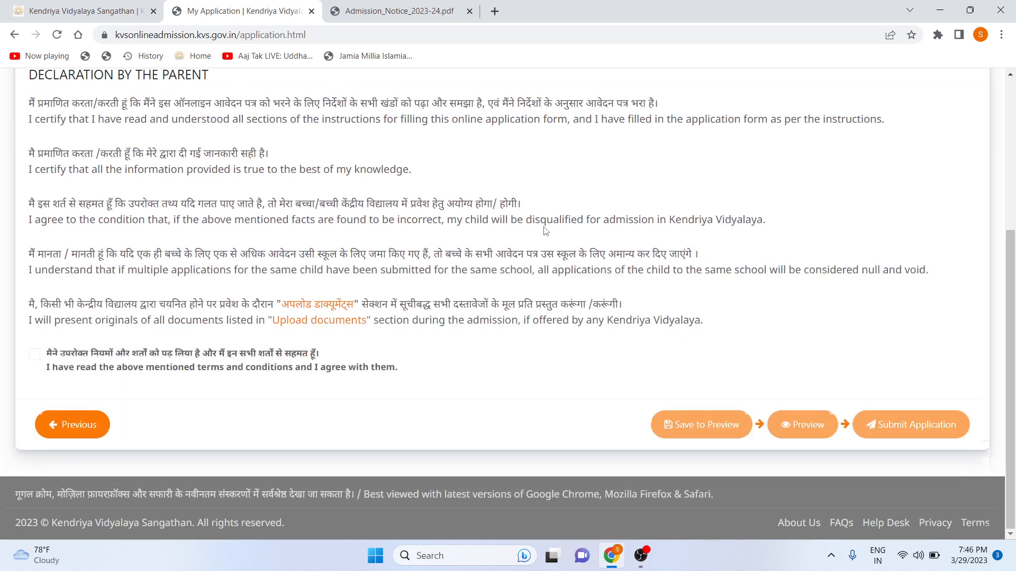
Read the remaining declarations about presenting originals, then tick the terms-and-conditions checkbox
{"action": "left_click_drag", "start_coordinate": [29, 254], "coordinate": [704, 247]}
{"action": "left_click", "coordinate": [704, 247]}
{"action": "scroll", "coordinate": [598, 212], "scroll_direction": "up", "scroll_amount": 2}
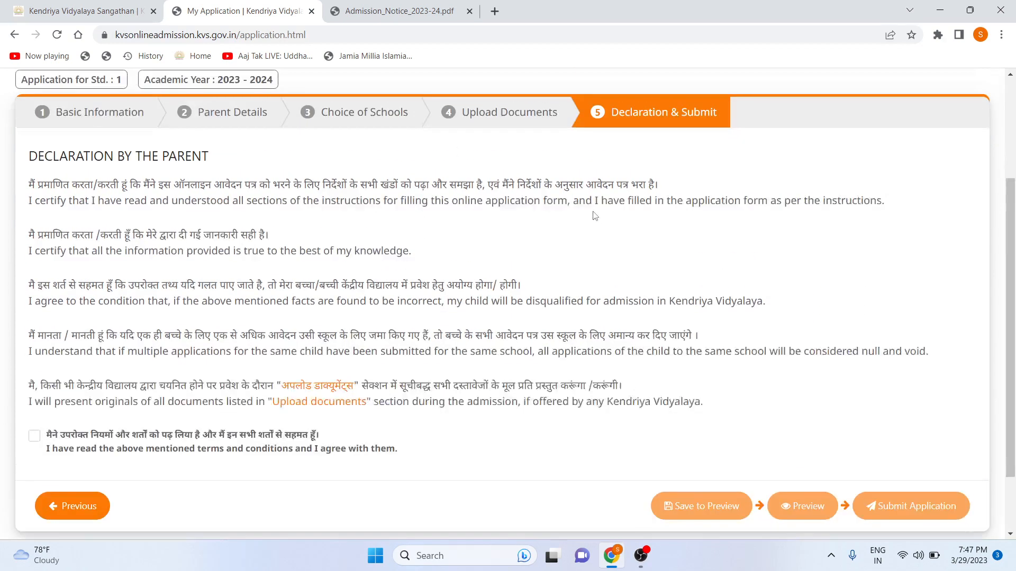
{"action": "scroll", "coordinate": [412, 219], "scroll_direction": "down", "scroll_amount": 2}
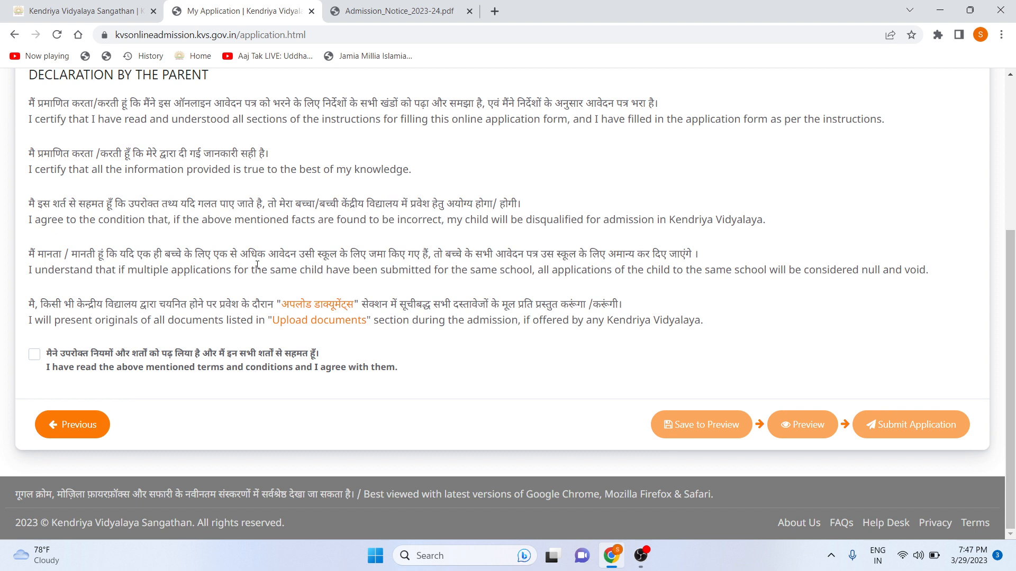
{"action": "left_click_drag", "start_coordinate": [29, 307], "coordinate": [666, 315]}
{"action": "left_click", "coordinate": [668, 313]}
{"action": "left_click", "coordinate": [35, 355]}
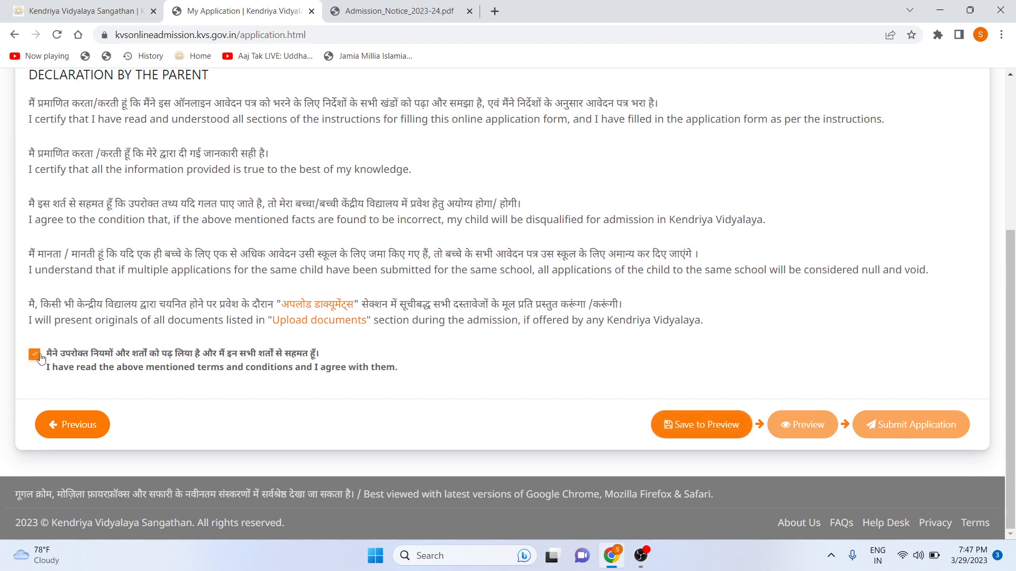
Save the application with Save to Preview, dismiss the Done message, and open its Preview
{"action": "left_click", "coordinate": [675, 425]}
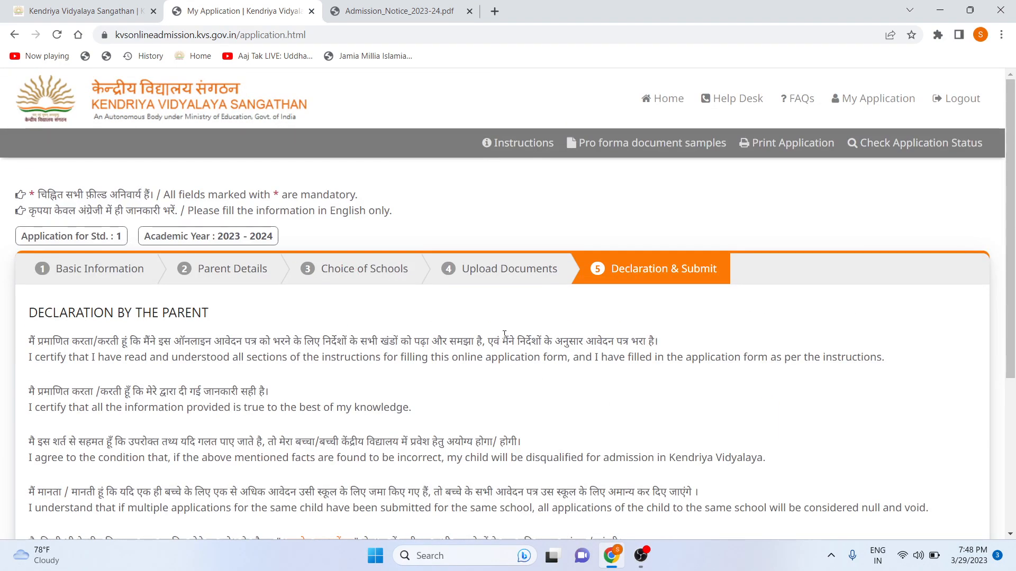
{"action": "scroll", "coordinate": [502, 333], "scroll_direction": "down", "scroll_amount": 5}
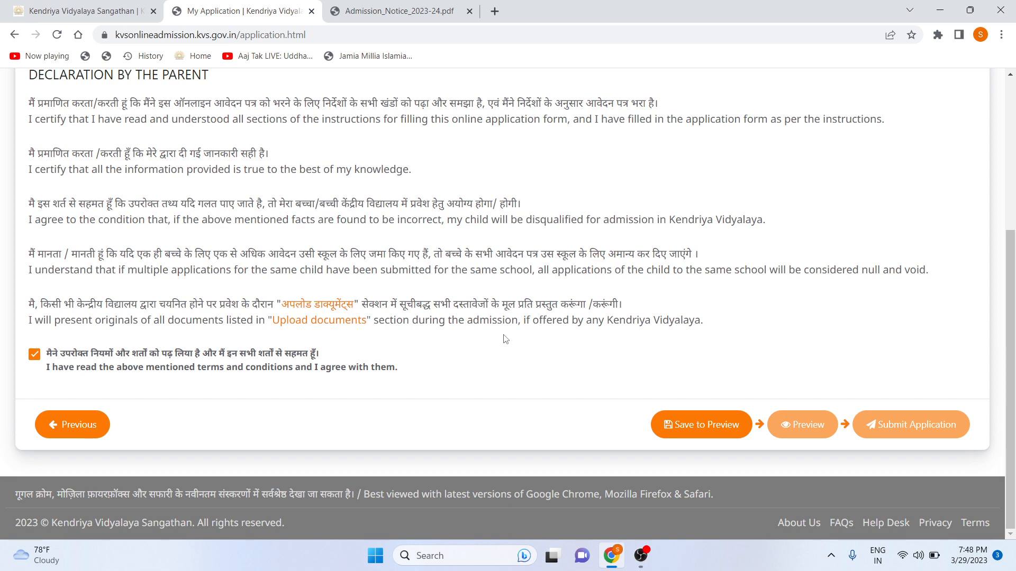
{"action": "scroll", "coordinate": [455, 306], "scroll_direction": "up", "scroll_amount": 5}
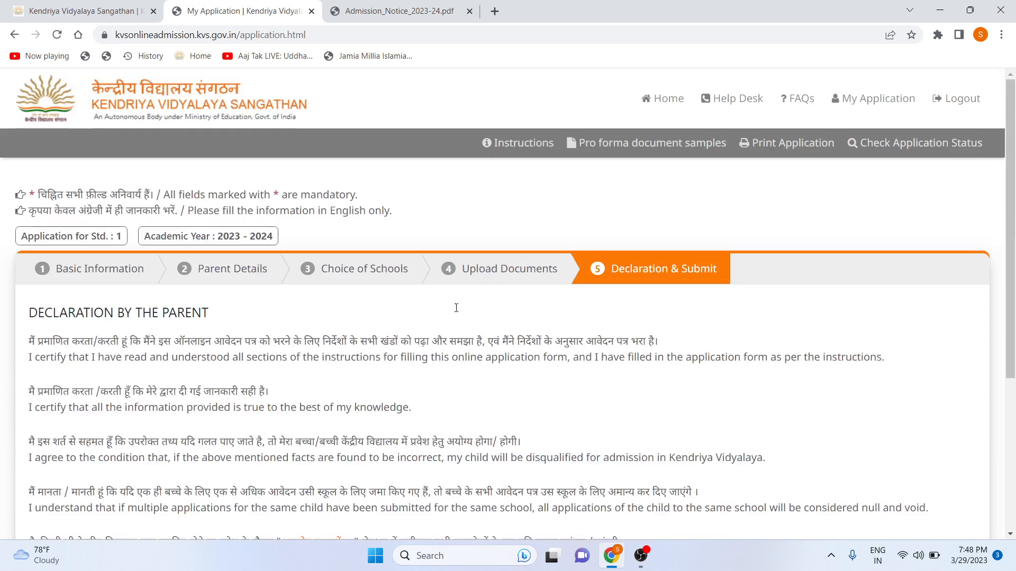
{"action": "scroll", "coordinate": [456, 311], "scroll_direction": "down", "scroll_amount": 5}
{"action": "left_click", "coordinate": [679, 425]}
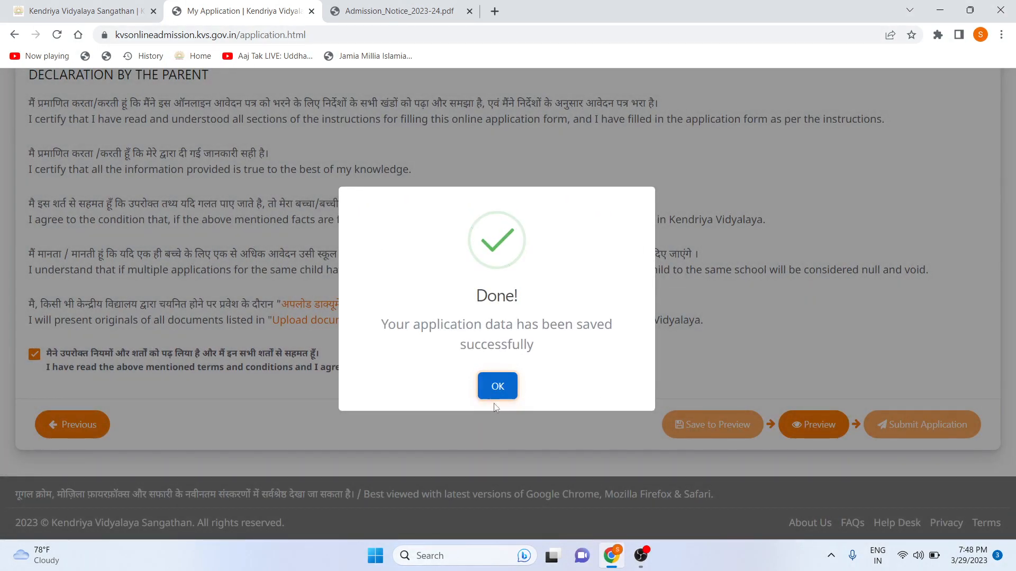
{"action": "left_click", "coordinate": [495, 394]}
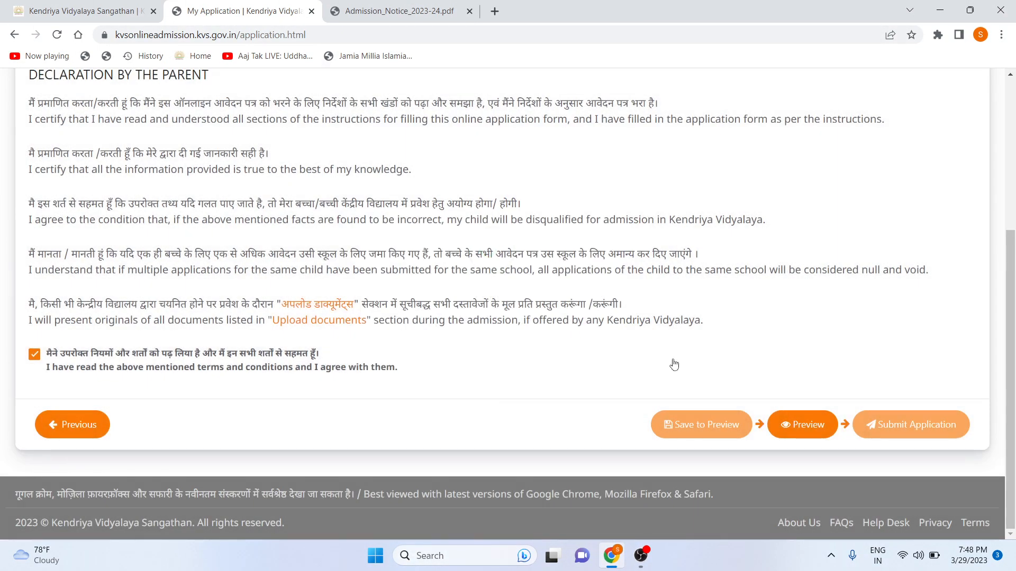
{"action": "left_click", "coordinate": [796, 419]}
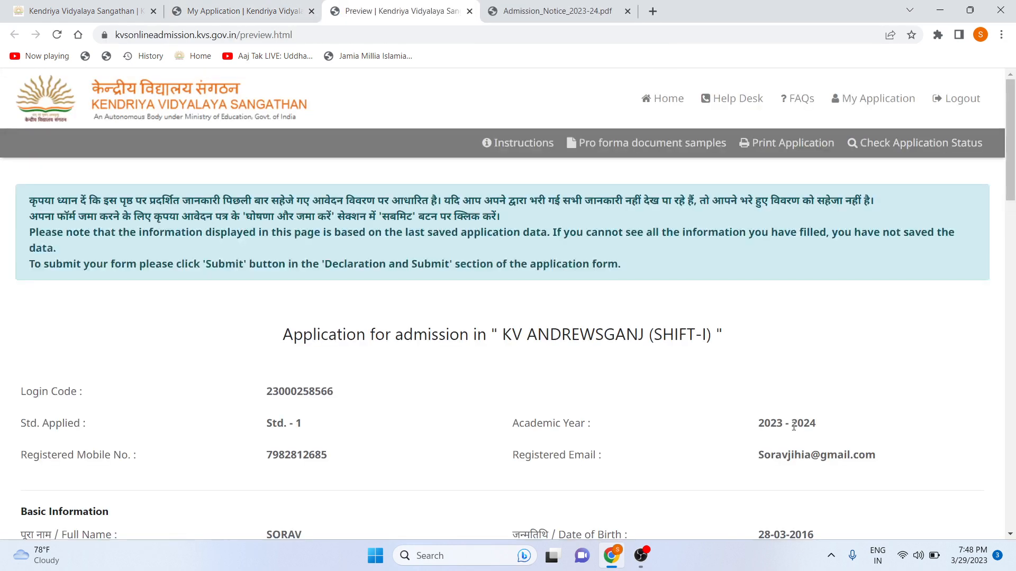
{"action": "scroll", "coordinate": [479, 390], "scroll_direction": "down", "scroll_amount": 5}
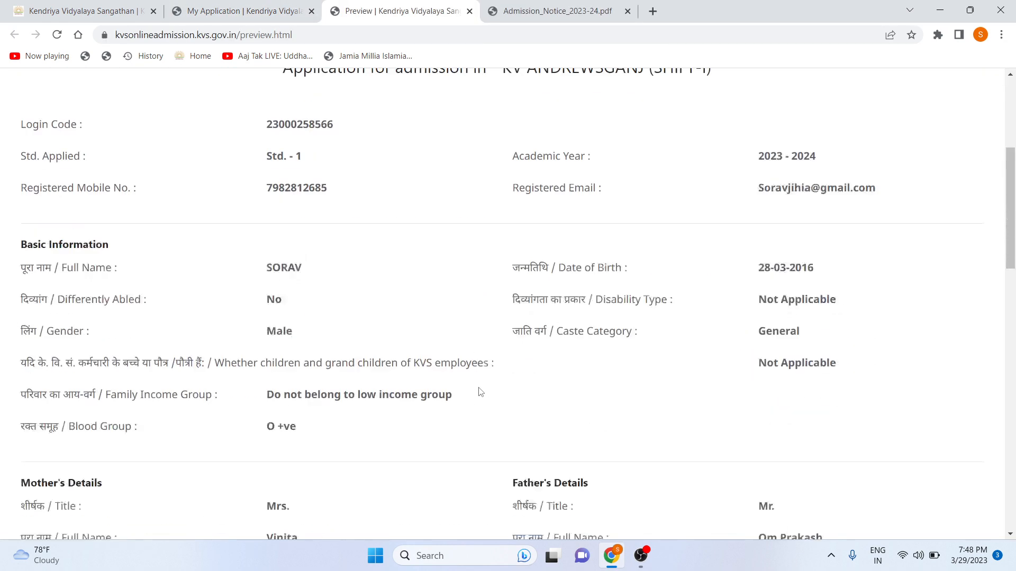
{"action": "scroll", "coordinate": [479, 391], "scroll_direction": "up", "scroll_amount": 3}
{"action": "scroll", "coordinate": [285, 317], "scroll_direction": "down", "scroll_amount": 1}
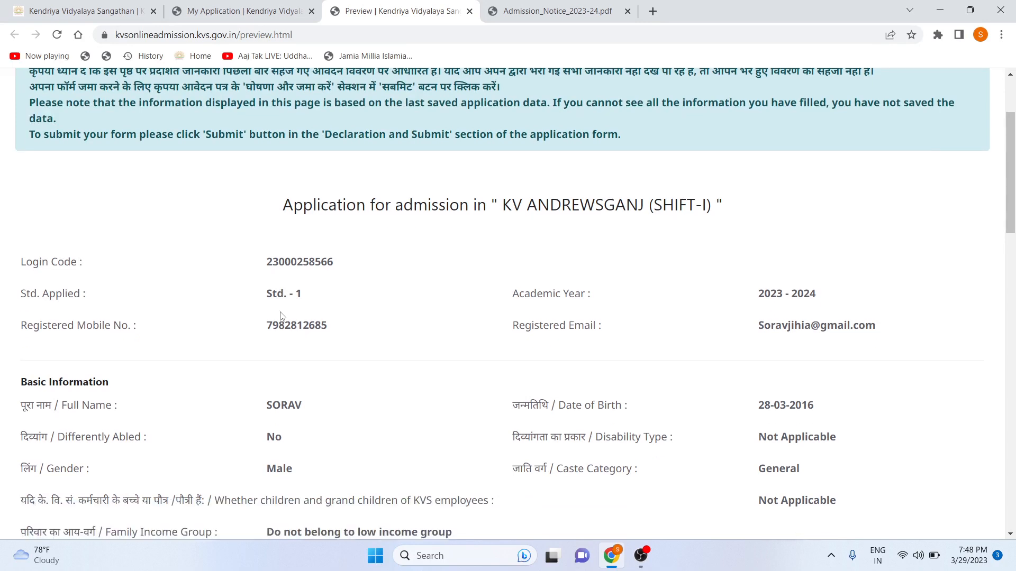
{"action": "left_click_drag", "start_coordinate": [499, 205], "coordinate": [728, 209]}
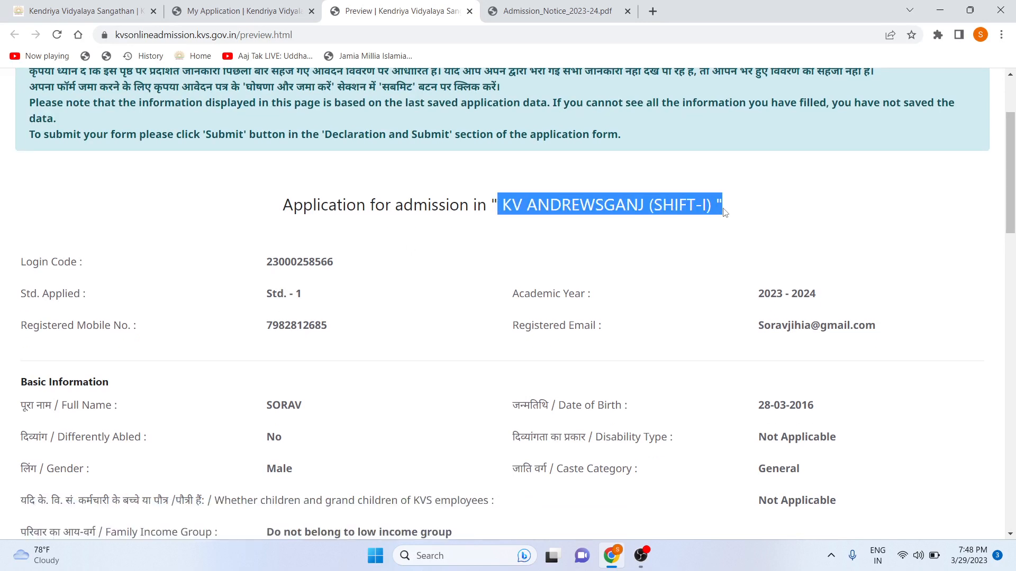
{"action": "left_click", "coordinate": [237, 206]}
{"action": "scroll", "coordinate": [238, 206], "scroll_direction": "down", "scroll_amount": 2}
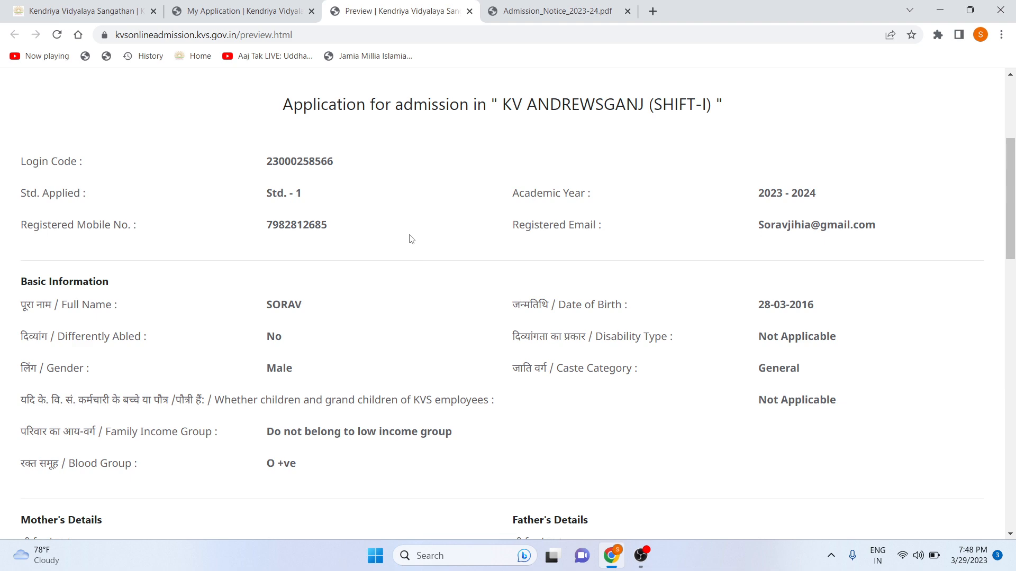
{"action": "scroll", "coordinate": [375, 265], "scroll_direction": "down", "scroll_amount": 1}
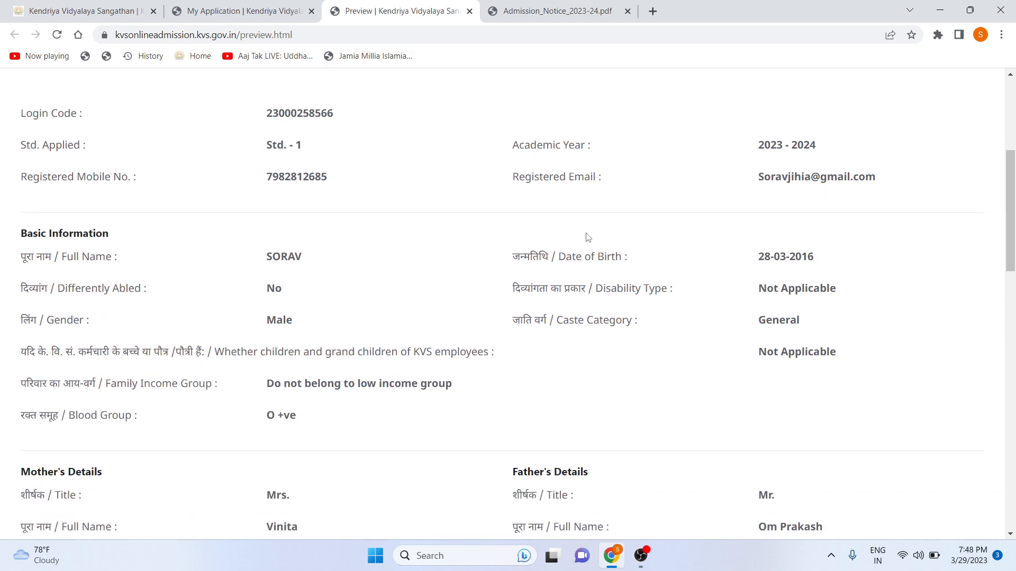
{"action": "scroll", "coordinate": [587, 238], "scroll_direction": "down", "scroll_amount": 12}
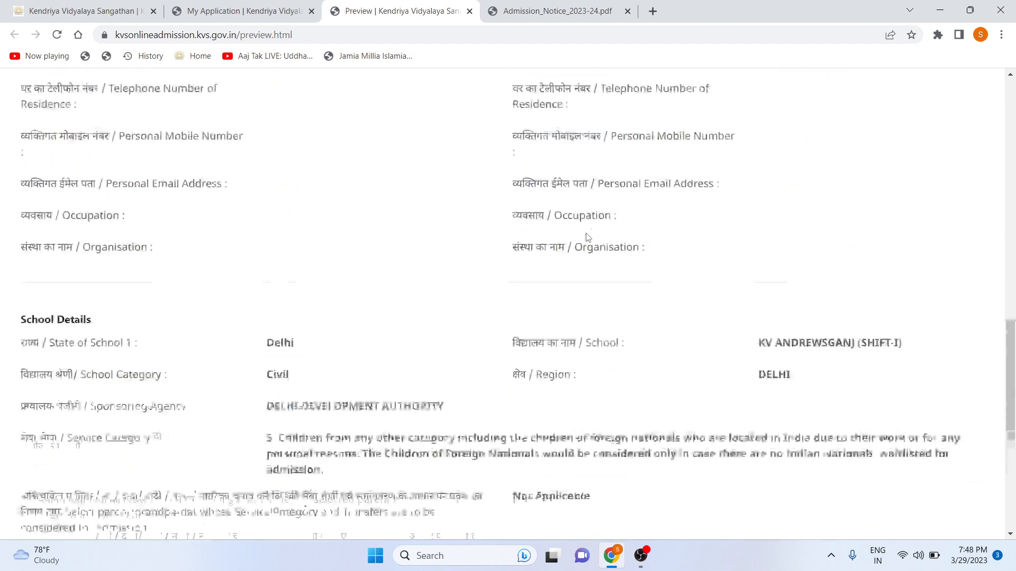
{"action": "scroll", "coordinate": [587, 237], "scroll_direction": "down", "scroll_amount": 6}
{"action": "scroll", "coordinate": [511, 247], "scroll_direction": "up", "scroll_amount": 10}
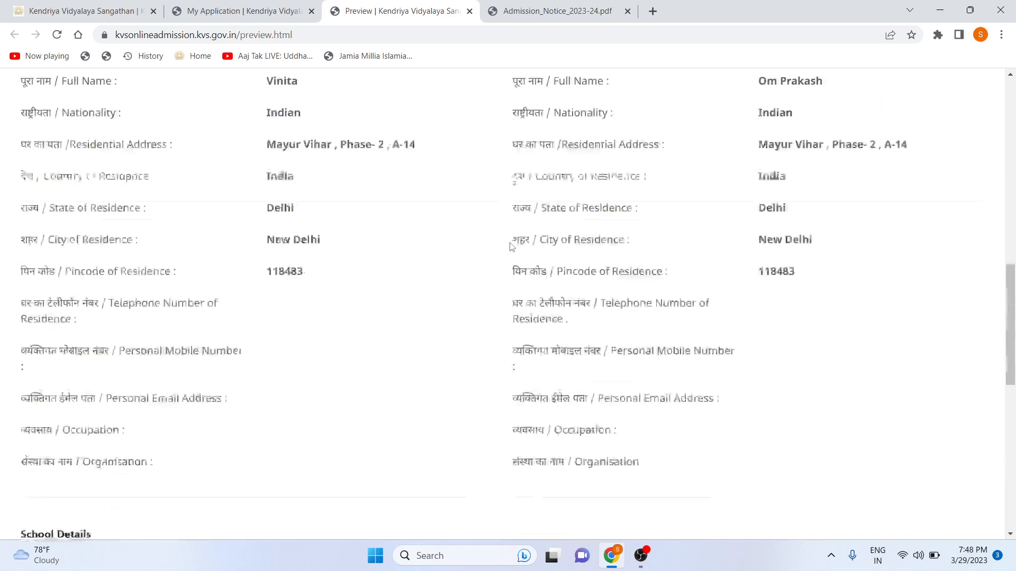
{"action": "scroll", "coordinate": [511, 246], "scroll_direction": "up", "scroll_amount": 8}
{"action": "scroll", "coordinate": [477, 248], "scroll_direction": "down", "scroll_amount": 20}
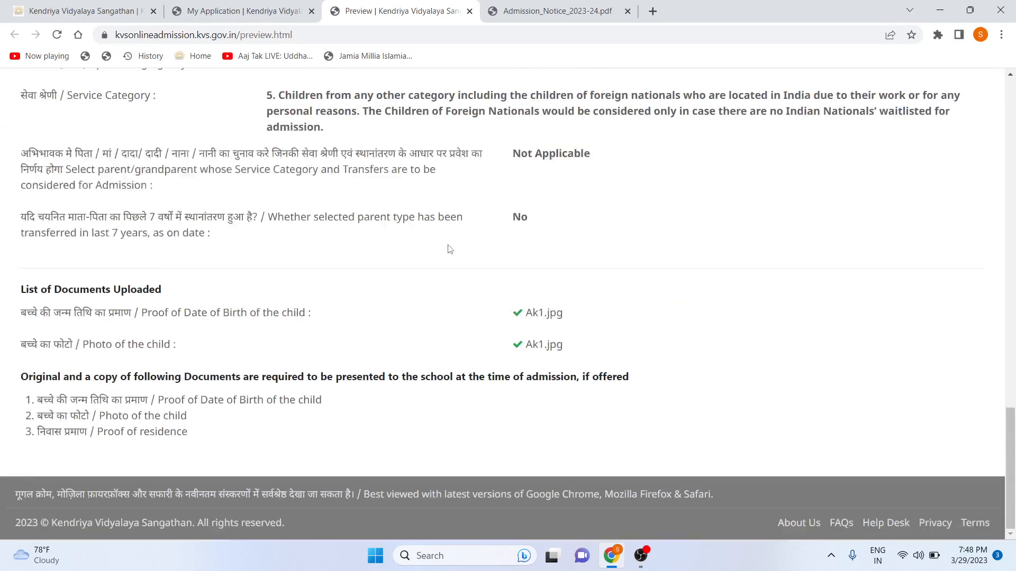
{"action": "scroll", "coordinate": [449, 249], "scroll_direction": "up", "scroll_amount": 20}
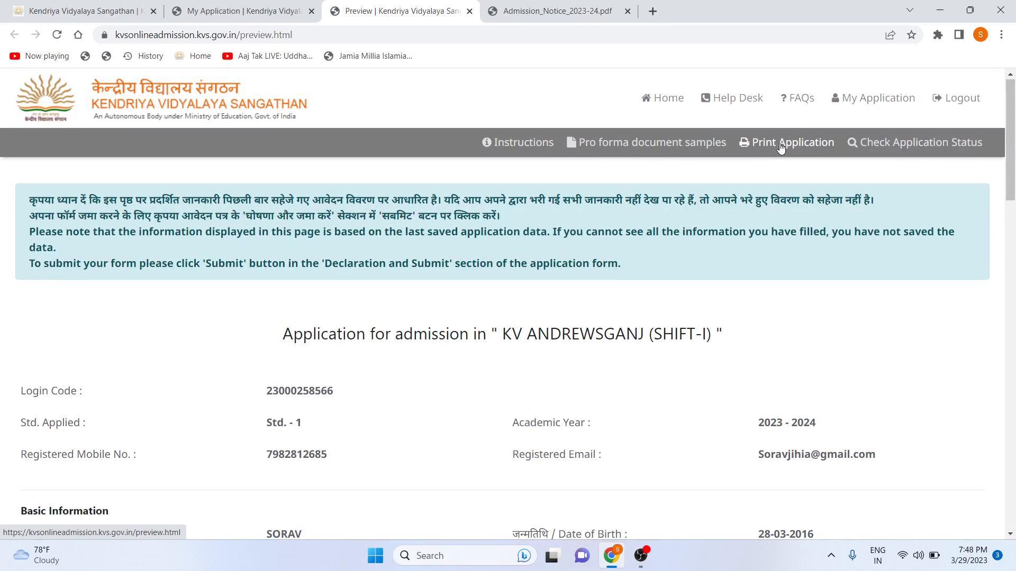
From the My Application tab, start submission, read the no-changes warning, then cancel
{"action": "left_click", "coordinate": [243, 11]}
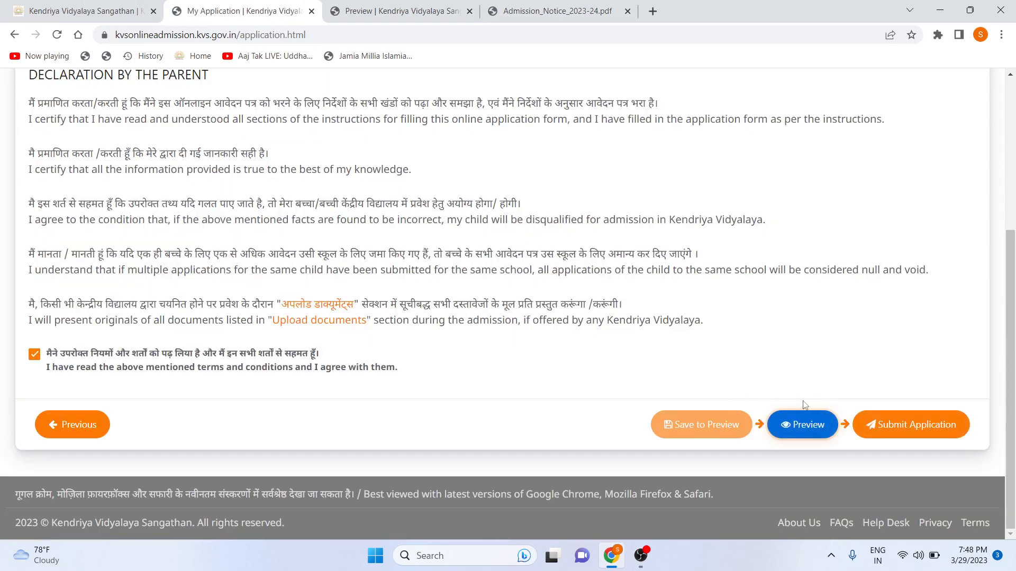
{"action": "left_click", "coordinate": [878, 426]}
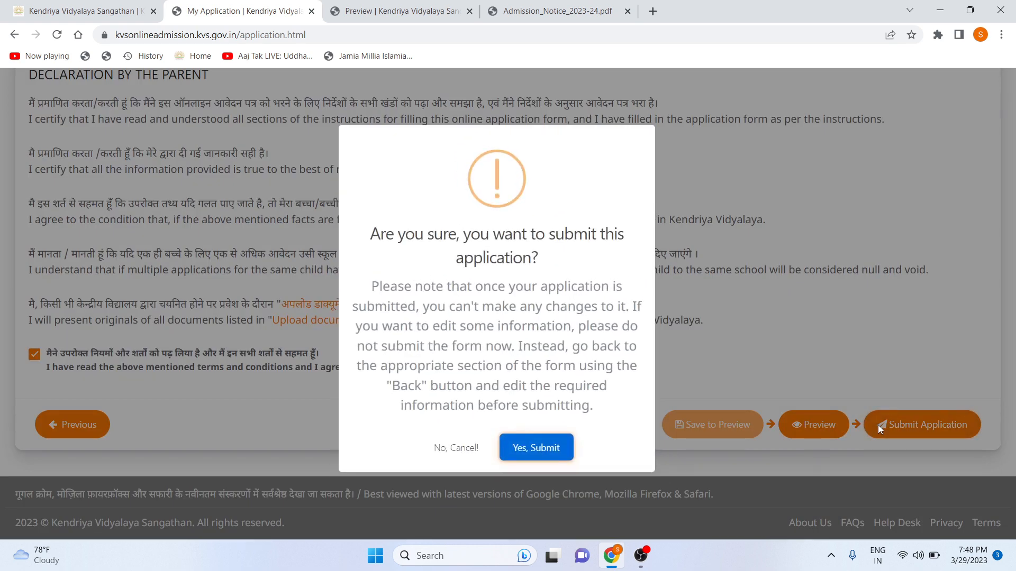
{"action": "left_click_drag", "start_coordinate": [370, 235], "coordinate": [574, 258]}
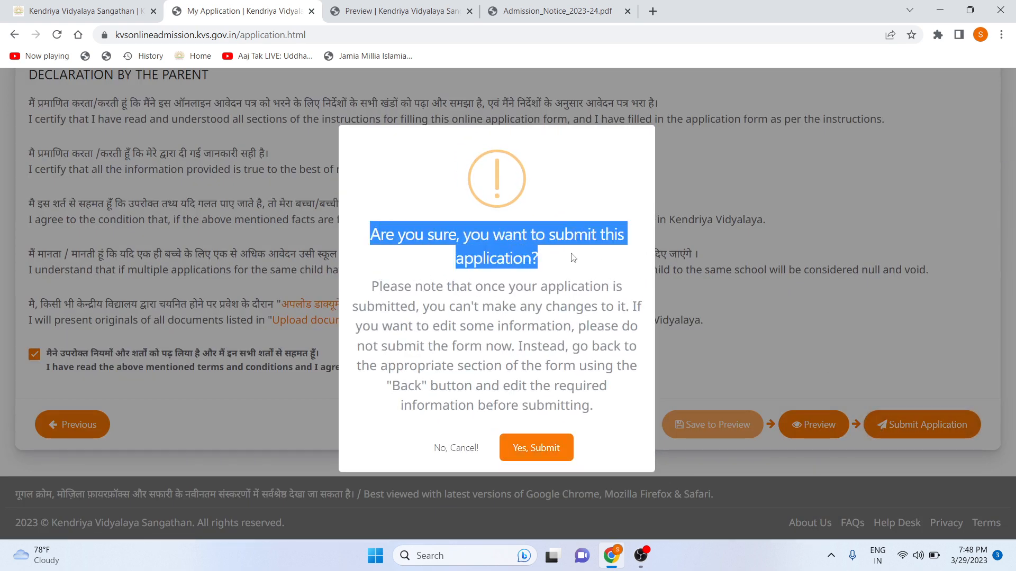
{"action": "left_click", "coordinate": [596, 258]}
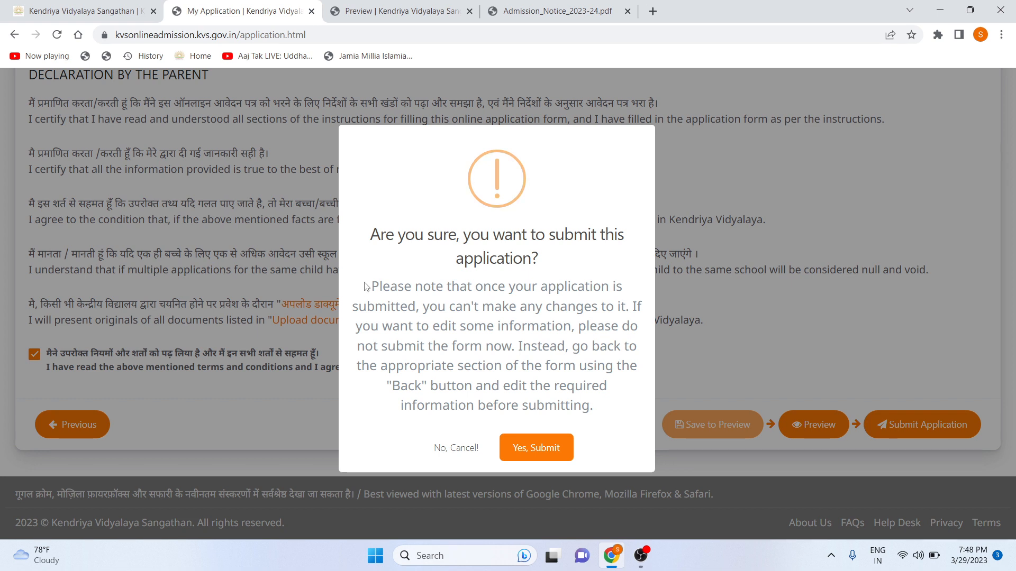
{"action": "left_click_drag", "start_coordinate": [366, 286], "coordinate": [569, 414]}
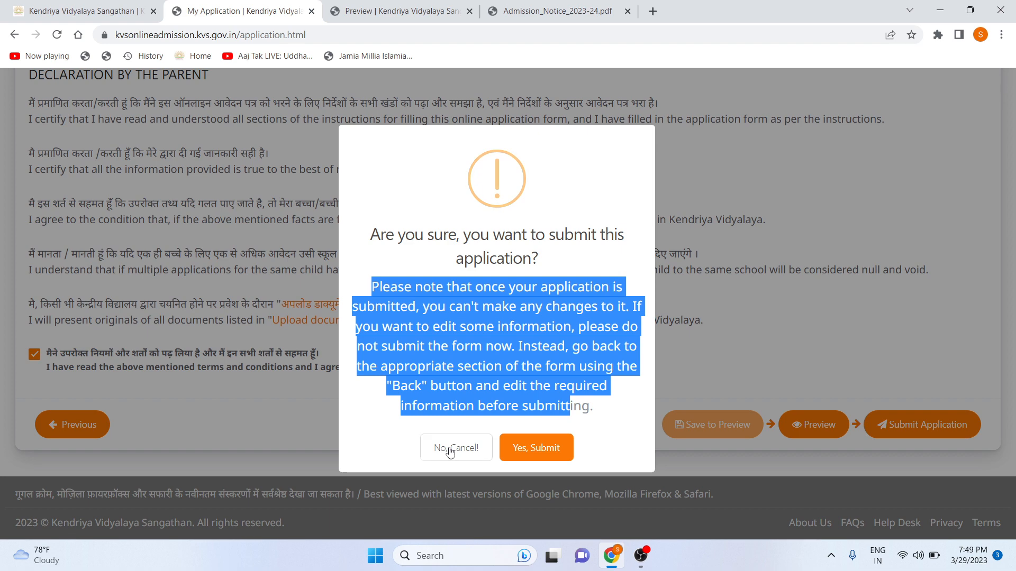
{"action": "left_click", "coordinate": [454, 448]}
{"action": "scroll", "coordinate": [344, 317], "scroll_direction": "up", "scroll_amount": 5}
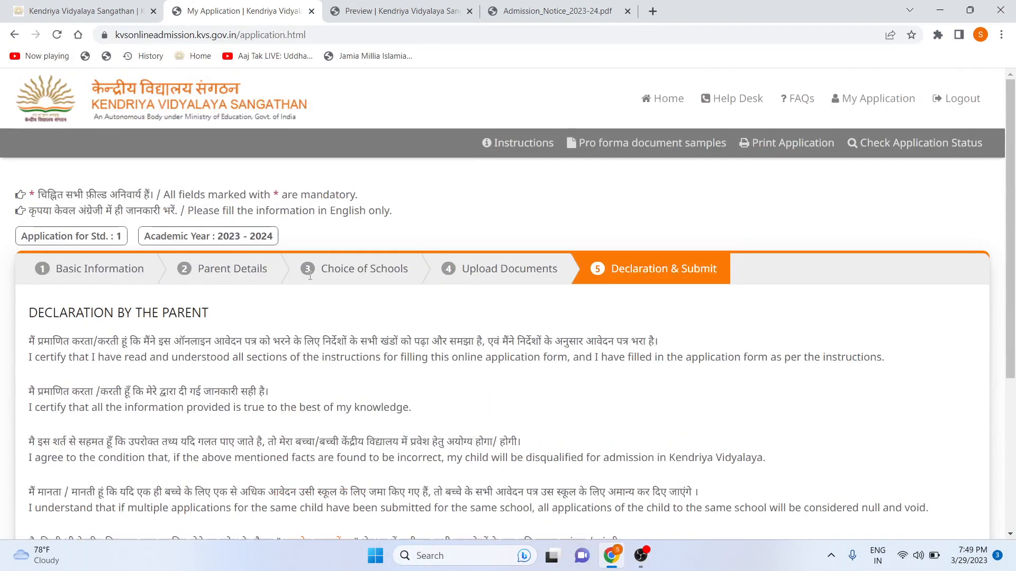
Scroll through the declaration page and choose Submit Application again
{"action": "scroll", "coordinate": [308, 274], "scroll_direction": "down", "scroll_amount": 3}
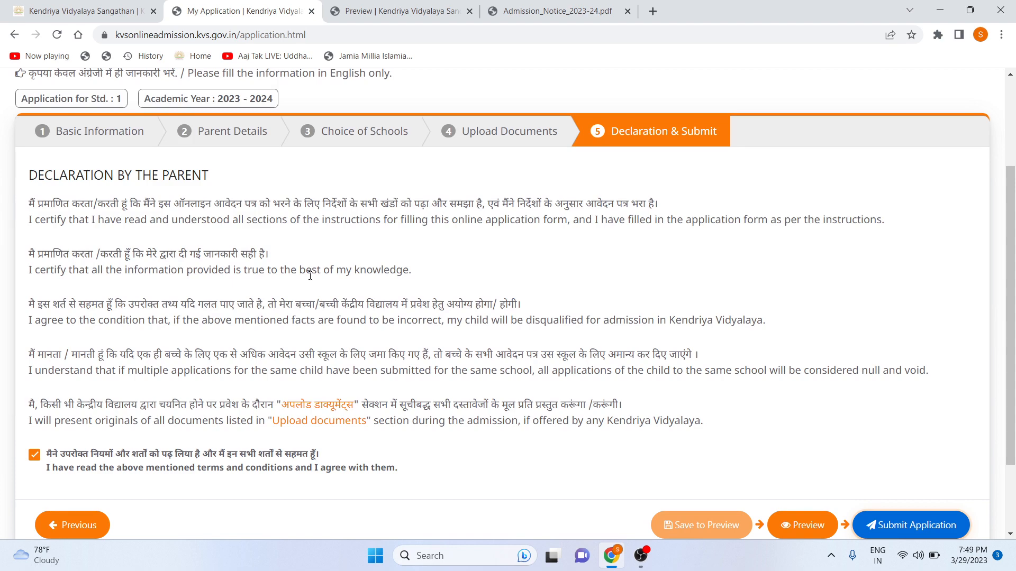
{"action": "scroll", "coordinate": [180, 167], "scroll_direction": "down", "scroll_amount": 2}
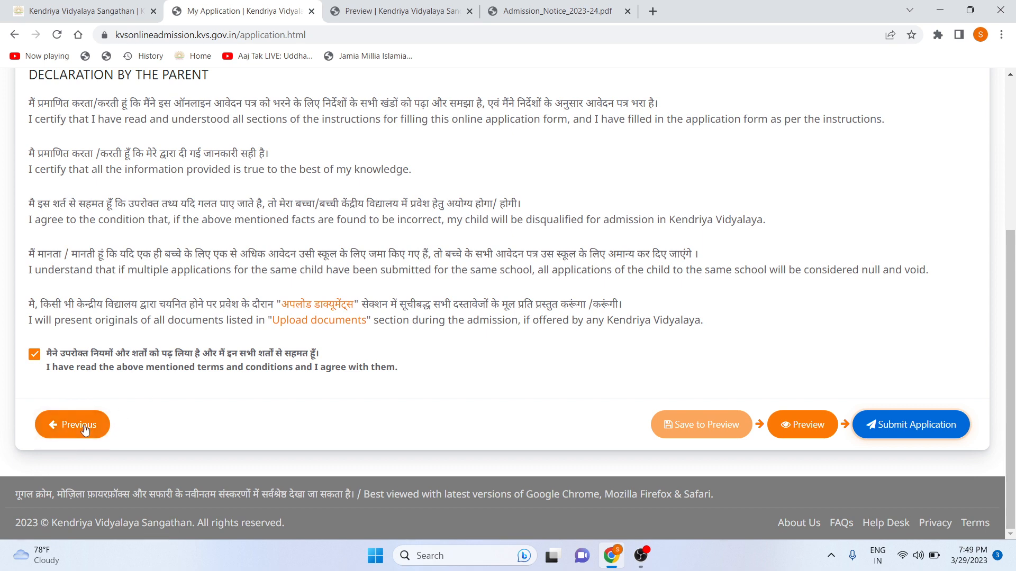
{"action": "scroll", "coordinate": [380, 297], "scroll_direction": "up", "scroll_amount": 5}
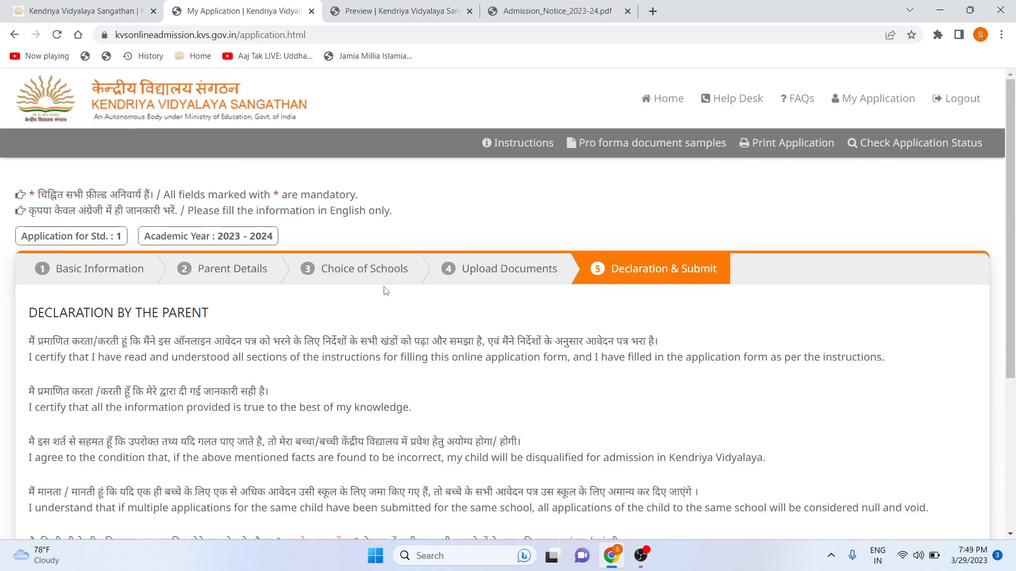
{"action": "scroll", "coordinate": [385, 291], "scroll_direction": "down", "scroll_amount": 1}
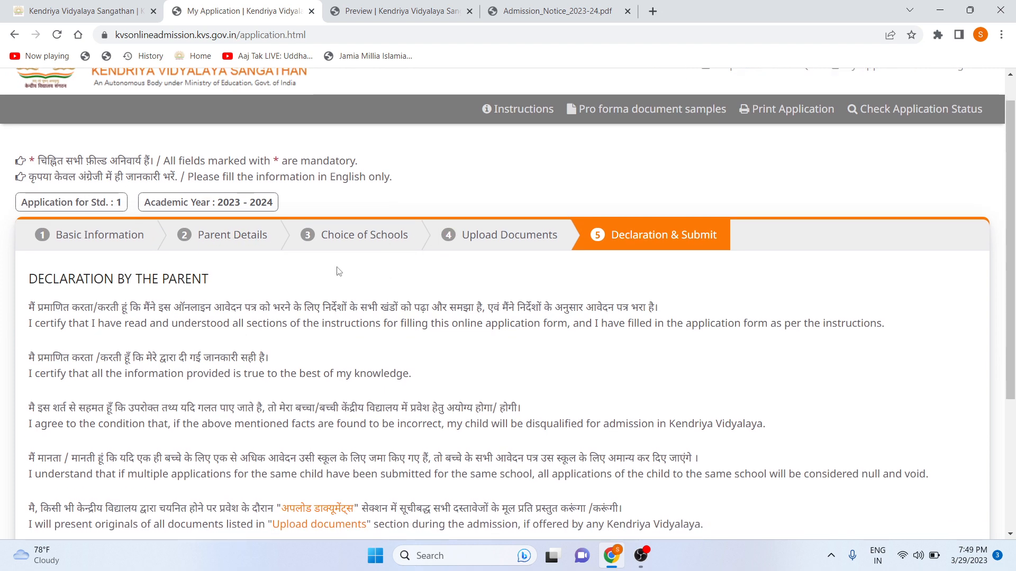
{"action": "scroll", "coordinate": [338, 271], "scroll_direction": "down", "scroll_amount": 4}
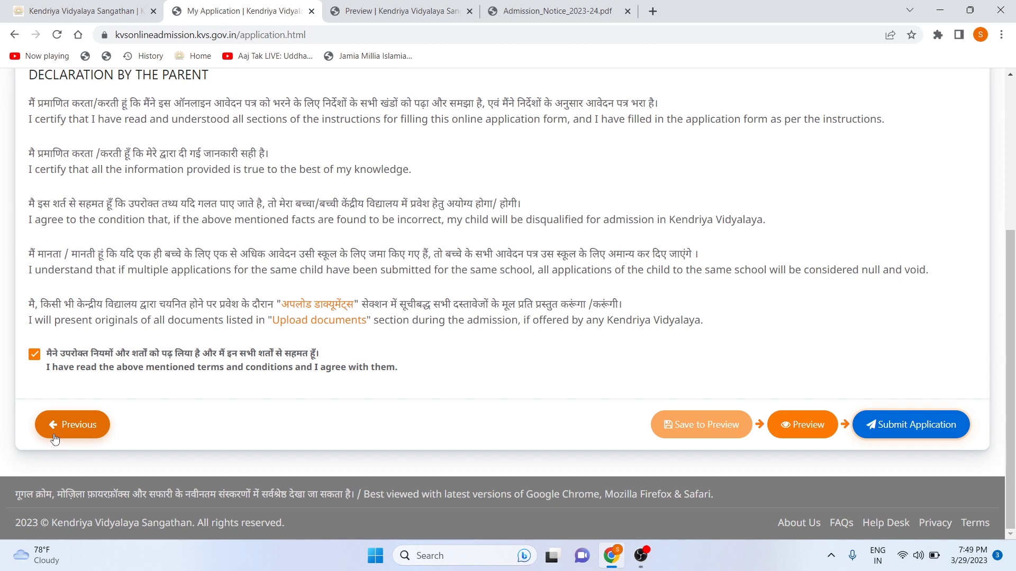
{"action": "scroll", "coordinate": [243, 270], "scroll_direction": "up", "scroll_amount": 5}
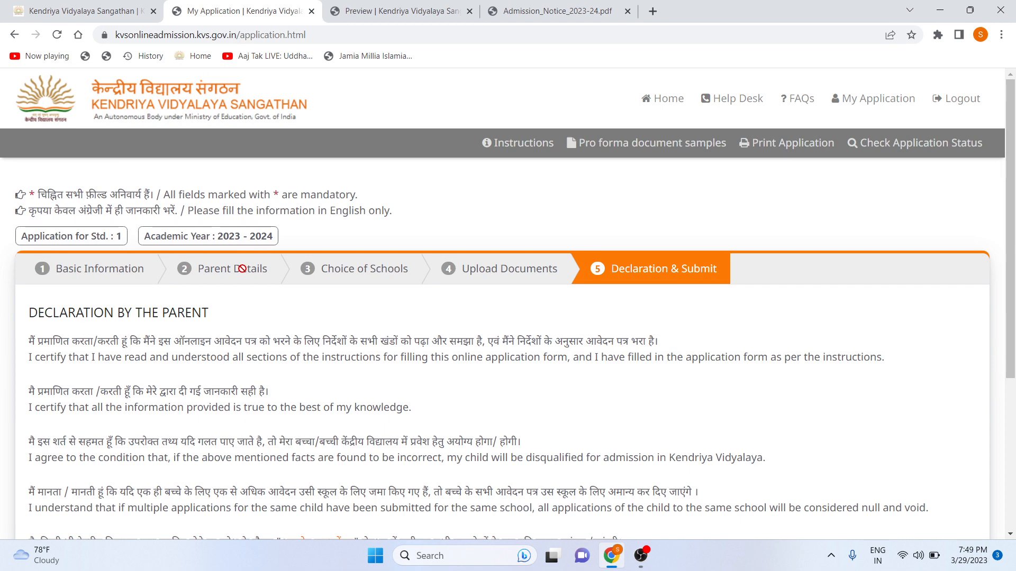
{"action": "scroll", "coordinate": [243, 269], "scroll_direction": "down", "scroll_amount": 2}
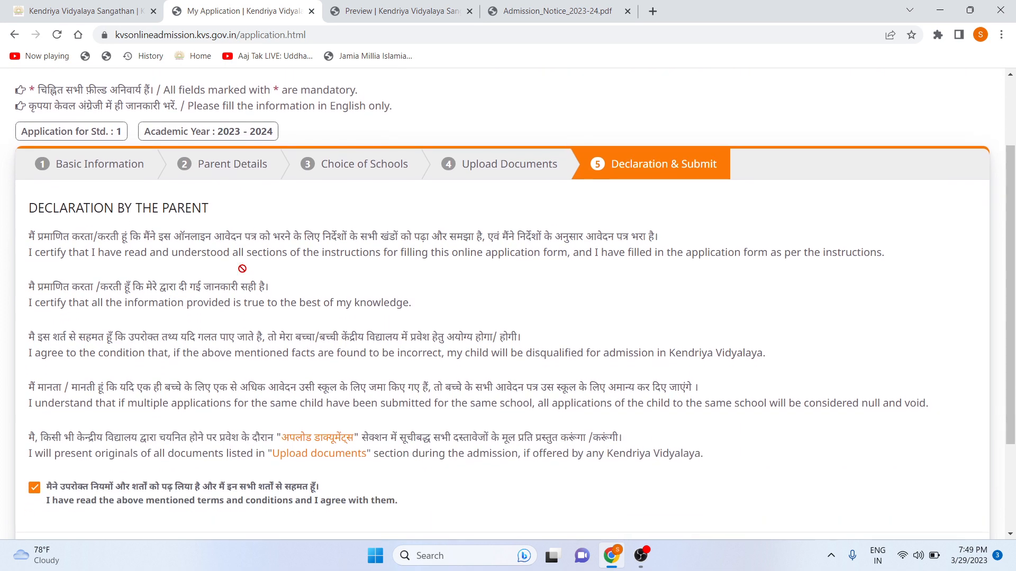
{"action": "scroll", "coordinate": [244, 272], "scroll_direction": "down", "scroll_amount": 3}
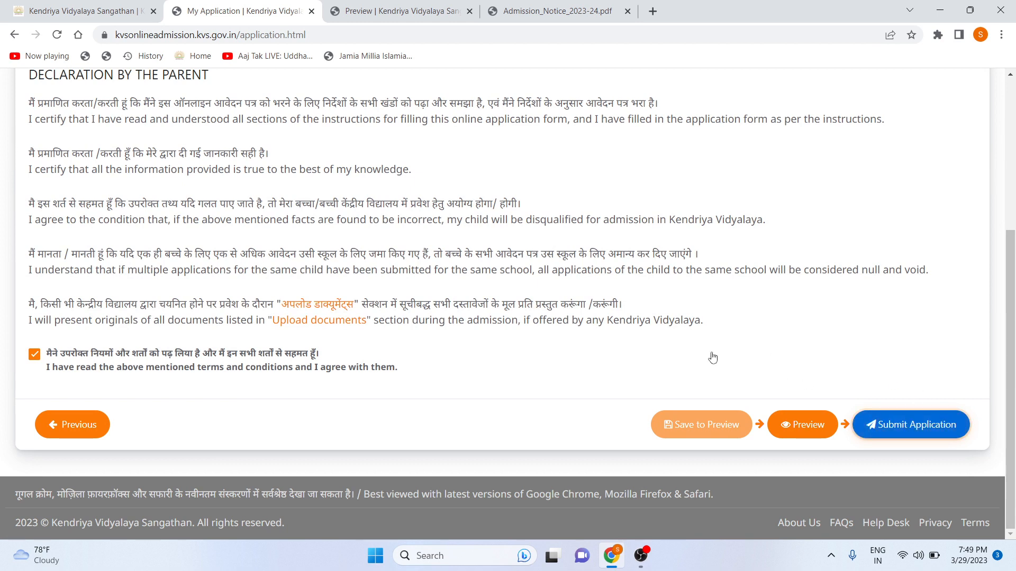
{"action": "left_click", "coordinate": [905, 424]}
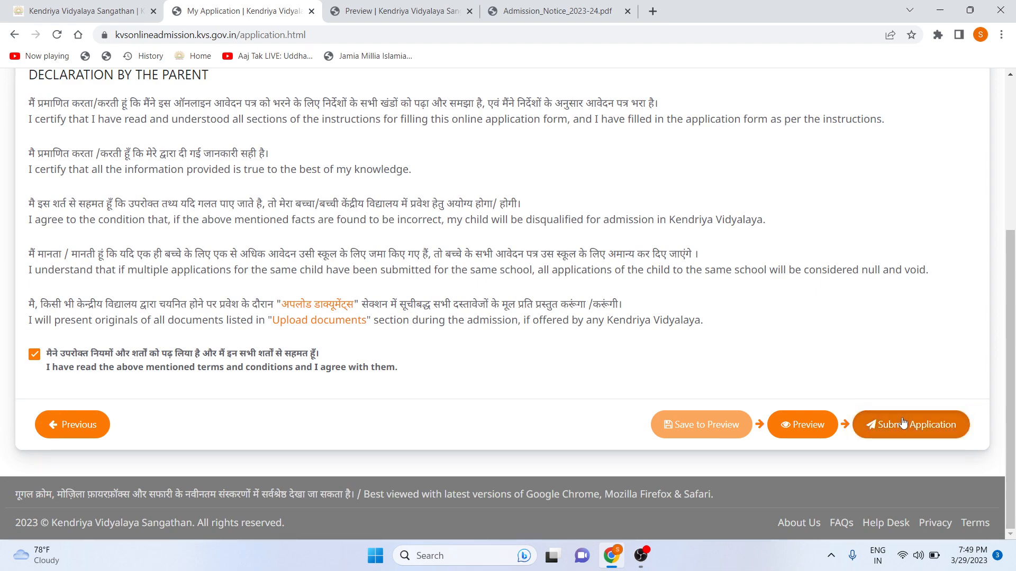
Confirm with Yes, Submit, read the OTP-sent and resend notes, then close verification
{"action": "left_click", "coordinate": [513, 440]}
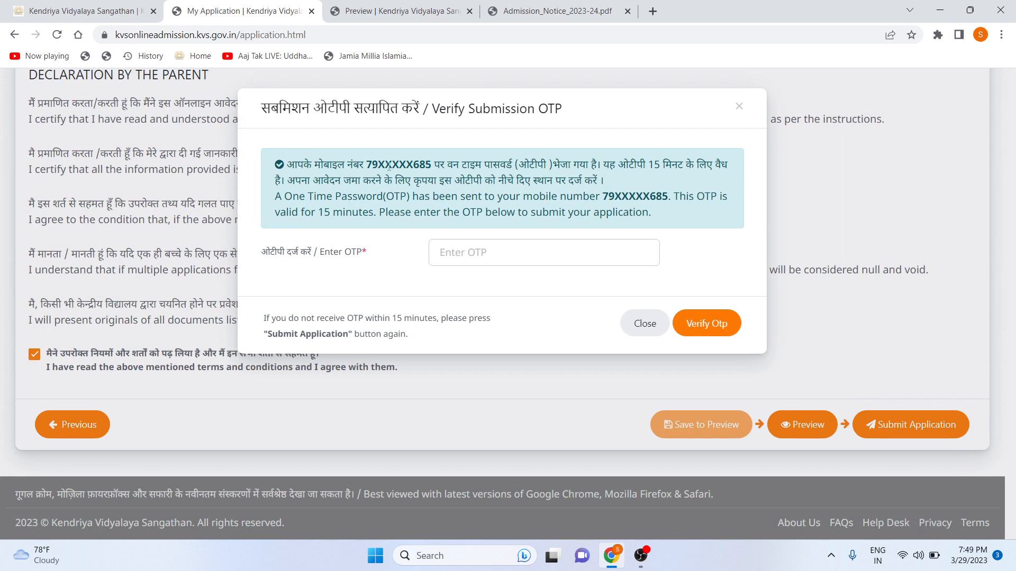
{"action": "left_click", "coordinate": [440, 252]}
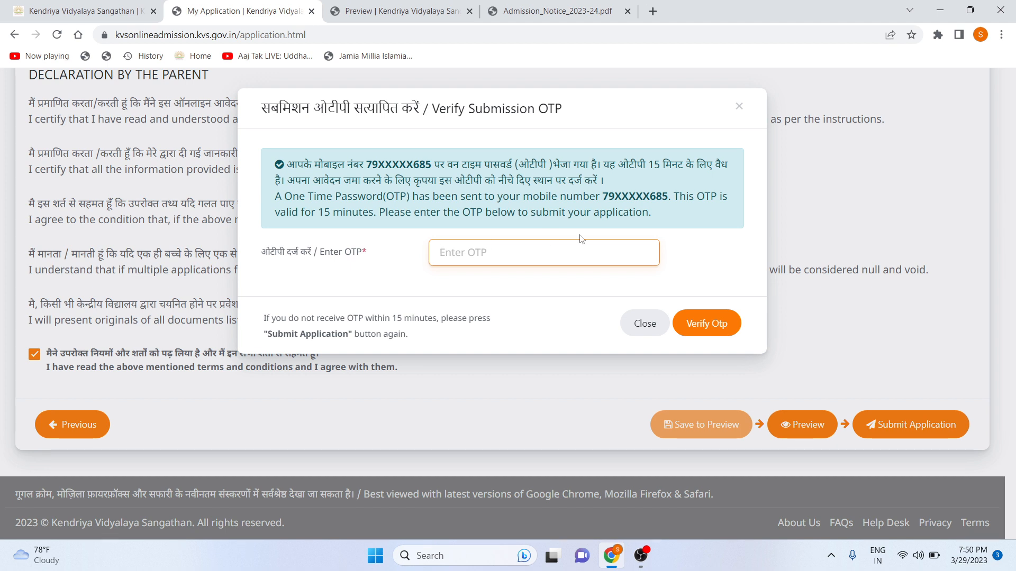
{"action": "left_click_drag", "start_coordinate": [276, 197], "coordinate": [692, 228]}
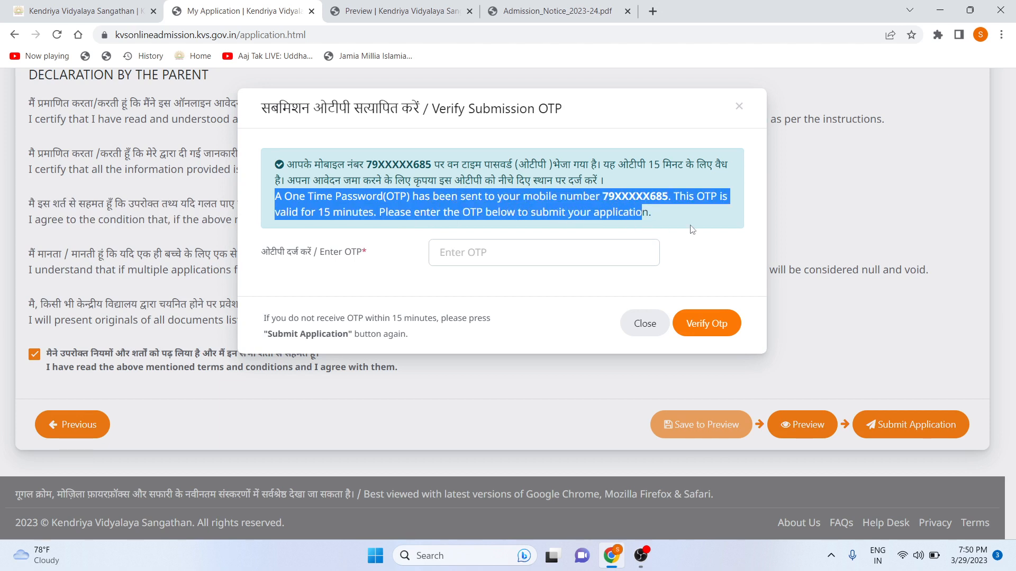
{"action": "left_click", "coordinate": [693, 228]}
{"action": "left_click", "coordinate": [506, 250]}
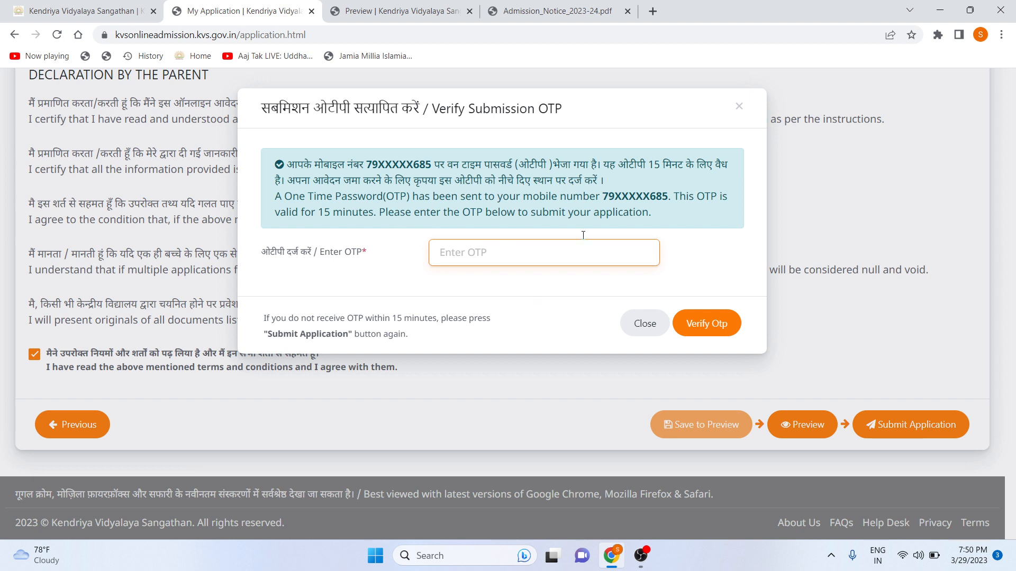
{"action": "left_click_drag", "start_coordinate": [263, 318], "coordinate": [433, 342]}
{"action": "left_click", "coordinate": [530, 339]}
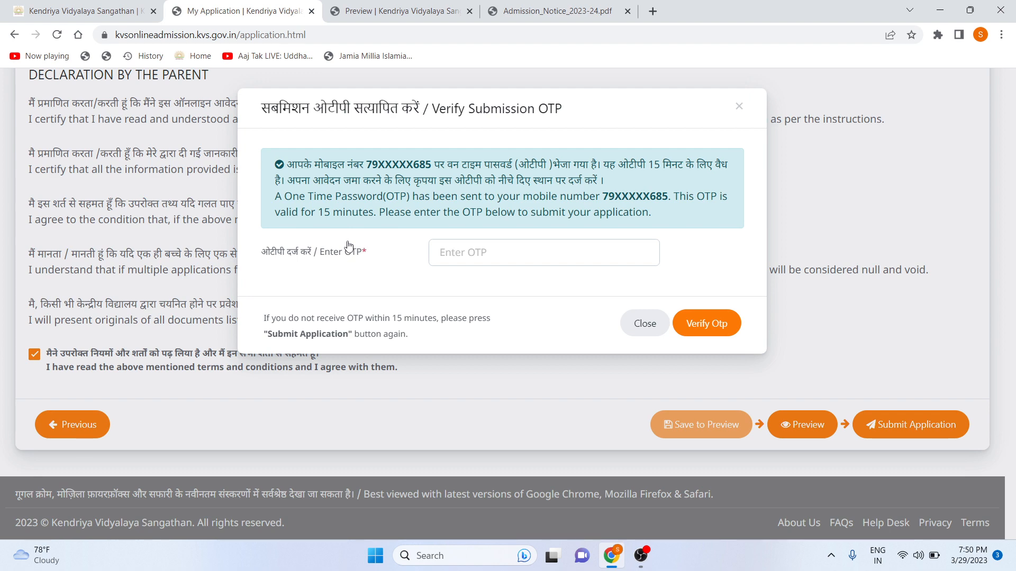
{"action": "left_click", "coordinate": [644, 324]}
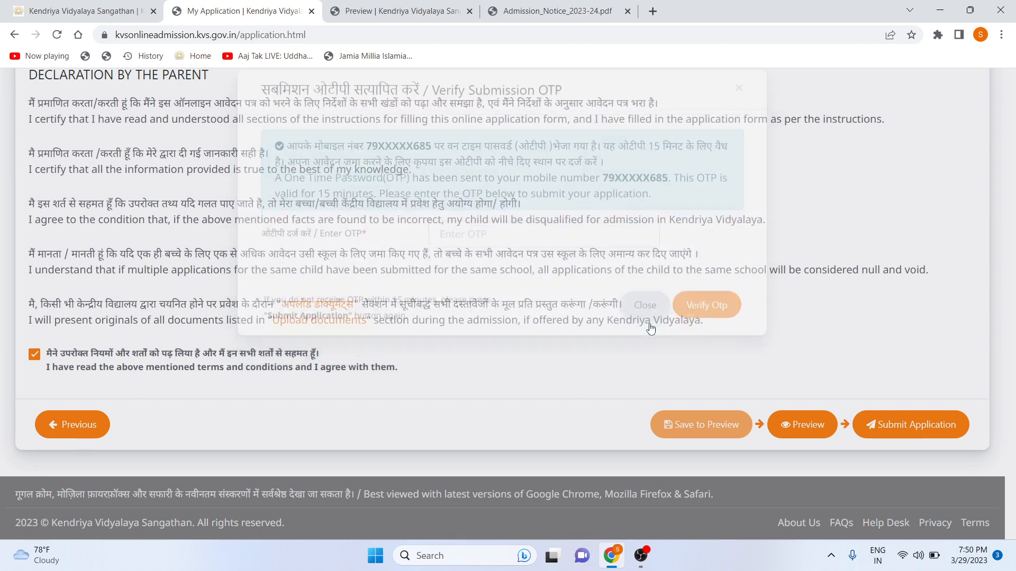
Confirm submission to trigger the OTP, then close the Verify Submission OTP dialog unverified
{"action": "left_click", "coordinate": [884, 426]}
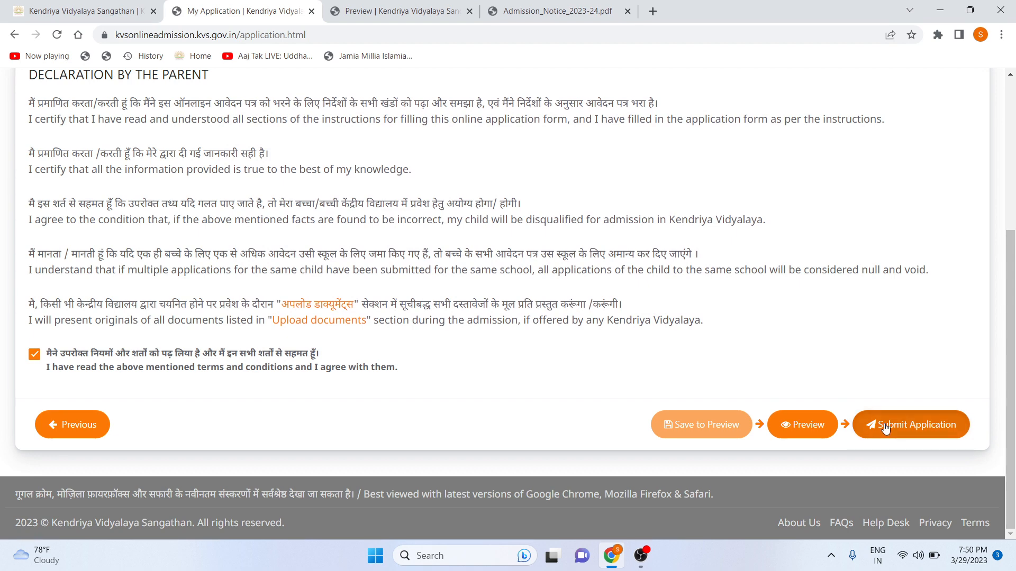
{"action": "left_click", "coordinate": [538, 447]}
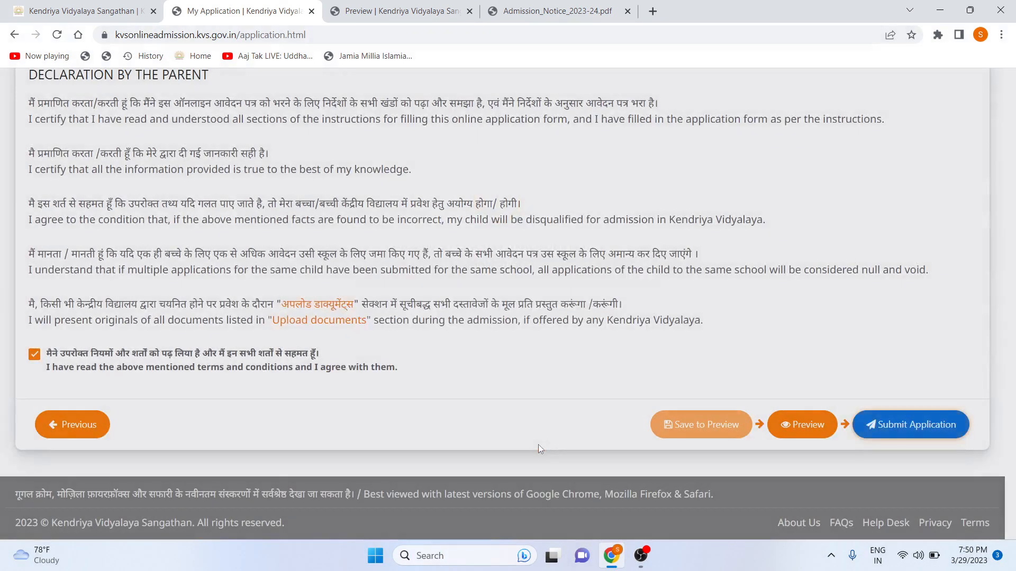
{"action": "left_click", "coordinate": [468, 246]}
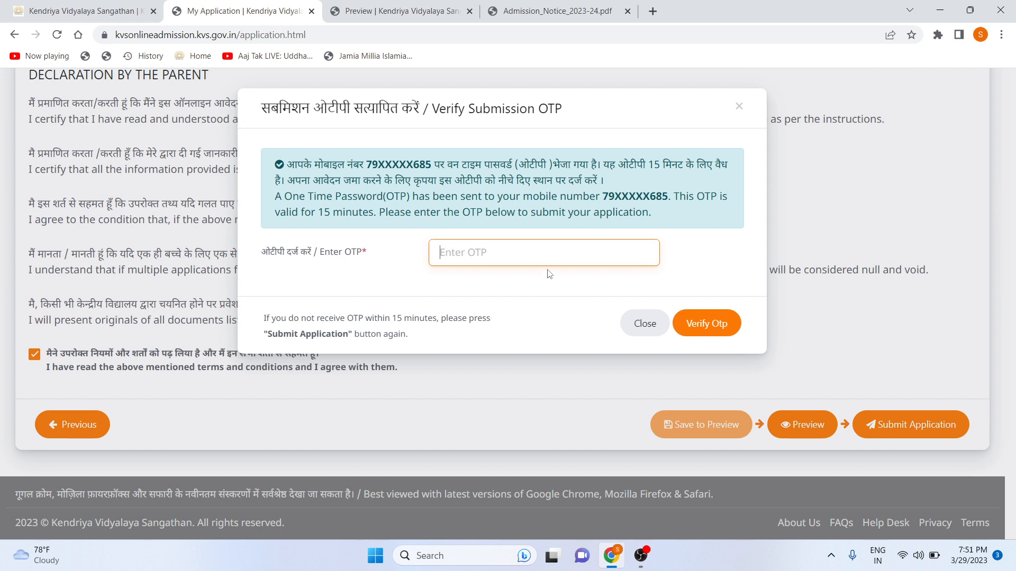
{"action": "left_click", "coordinate": [647, 325]}
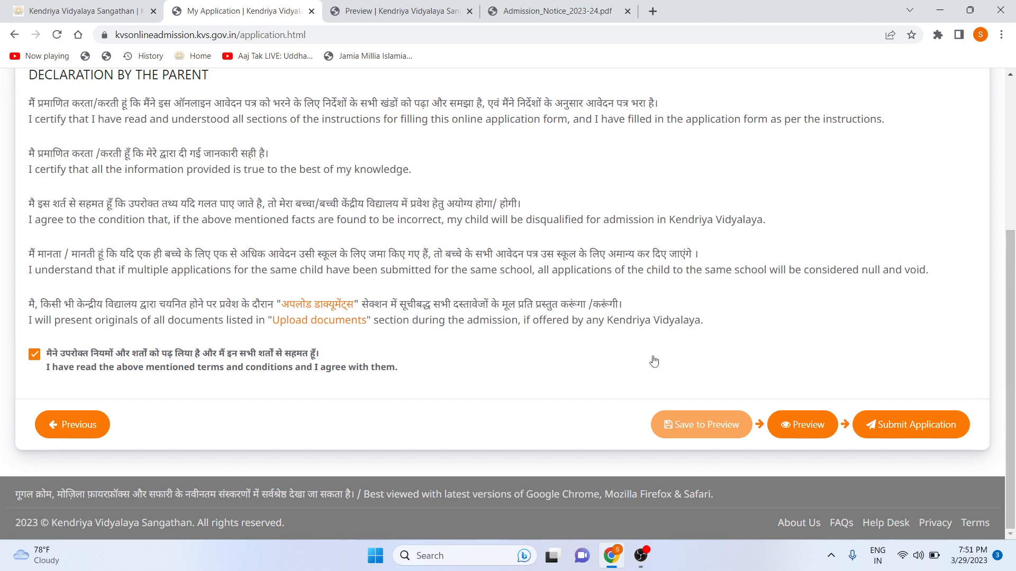
Confirm submission and verify it with the mobile OTP to get the acknowledgement code
{"action": "left_click", "coordinate": [858, 424]}
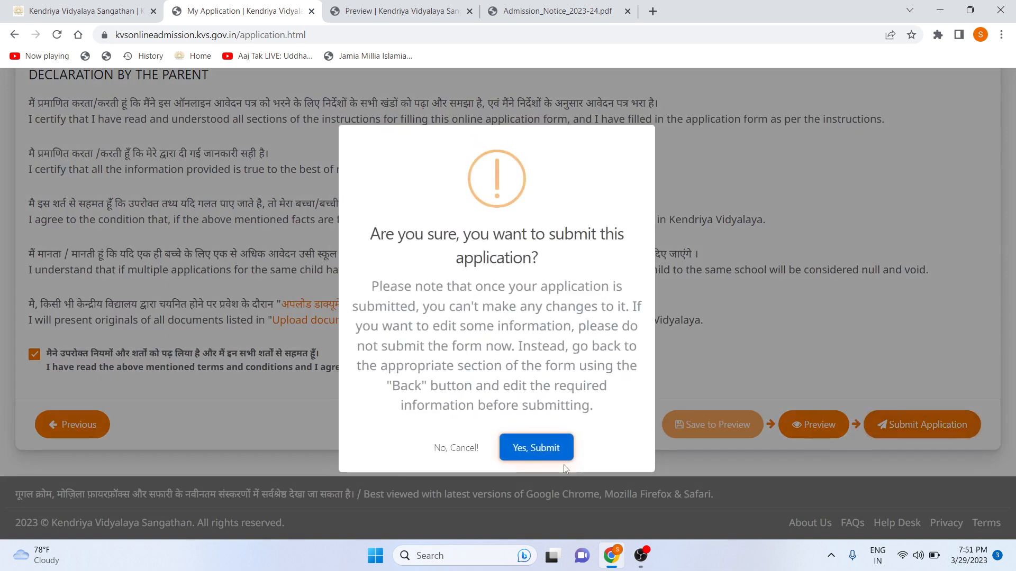
{"action": "left_click", "coordinate": [545, 446]}
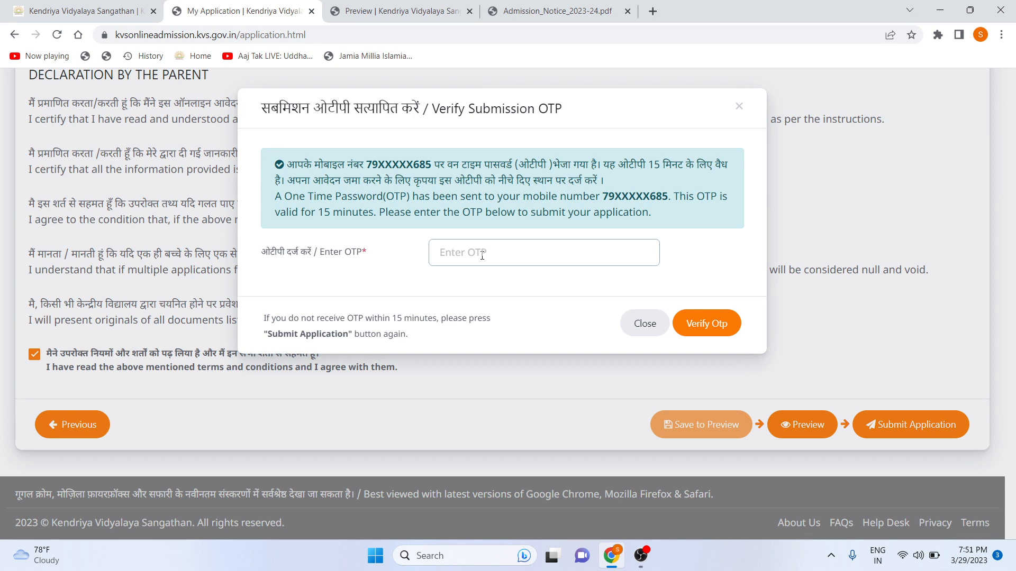
{"action": "left_click", "coordinate": [482, 256]}
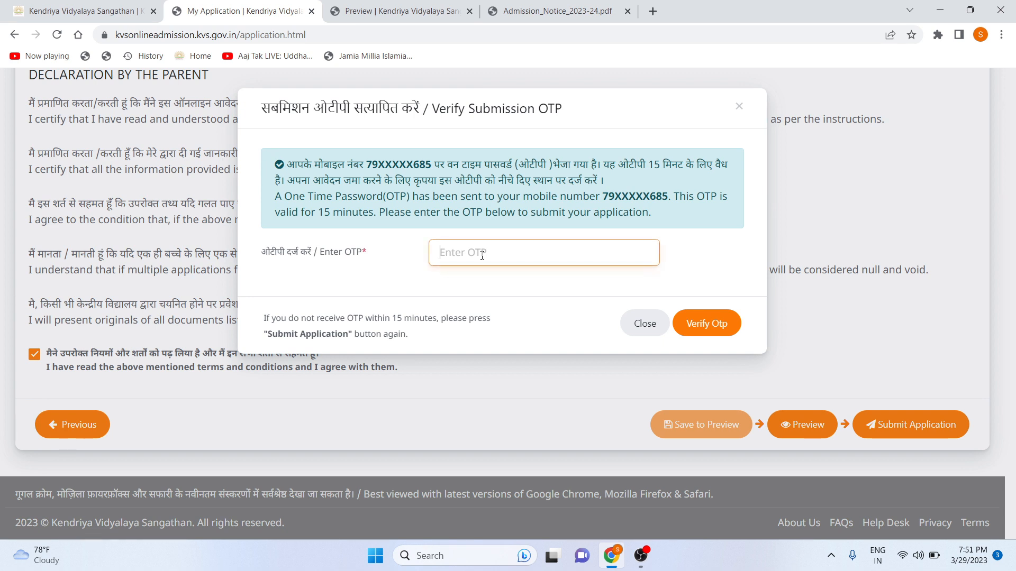
{"action": "left_click", "coordinate": [723, 326]}
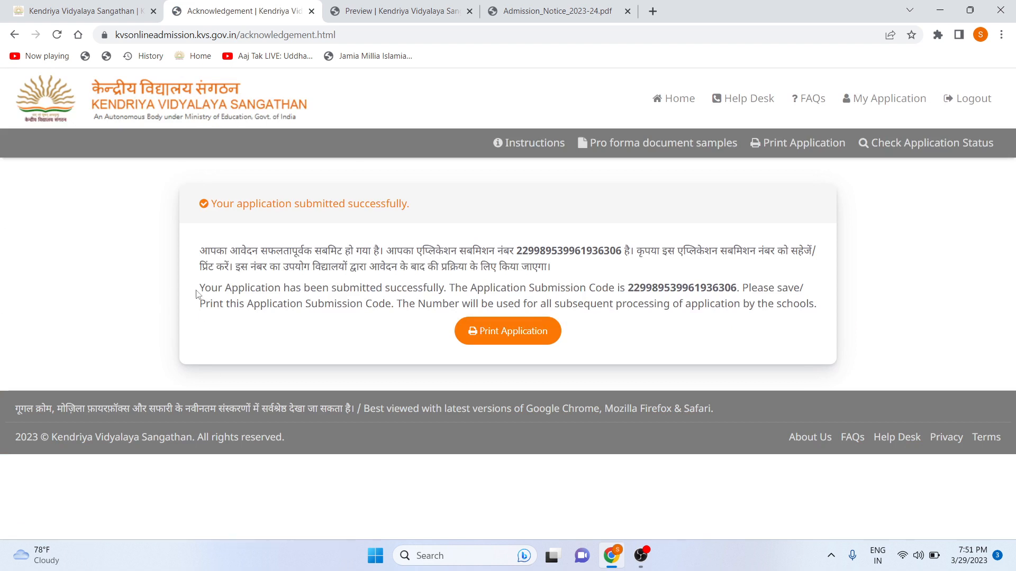
{"action": "left_click_drag", "start_coordinate": [200, 289], "coordinate": [650, 290]}
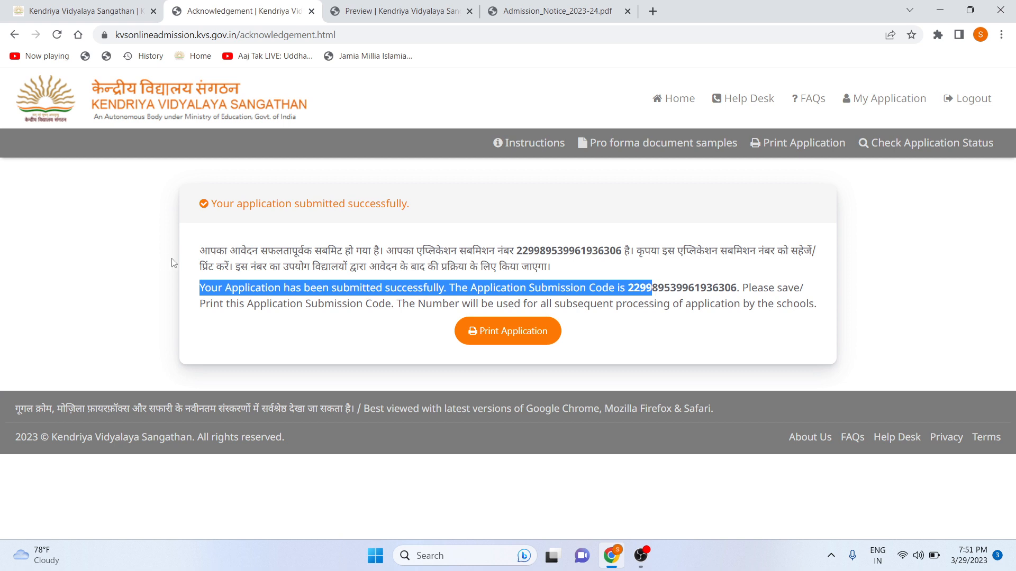
{"action": "left_click", "coordinate": [151, 263]}
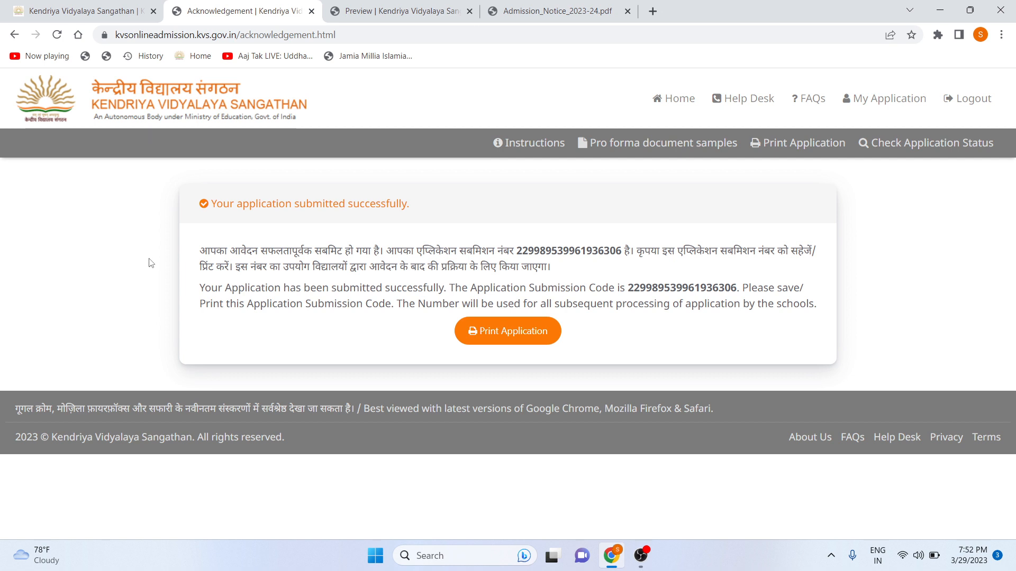
{"action": "left_click_drag", "start_coordinate": [198, 256], "coordinate": [578, 236]}
{"action": "left_click_drag", "start_coordinate": [203, 284], "coordinate": [410, 267]}
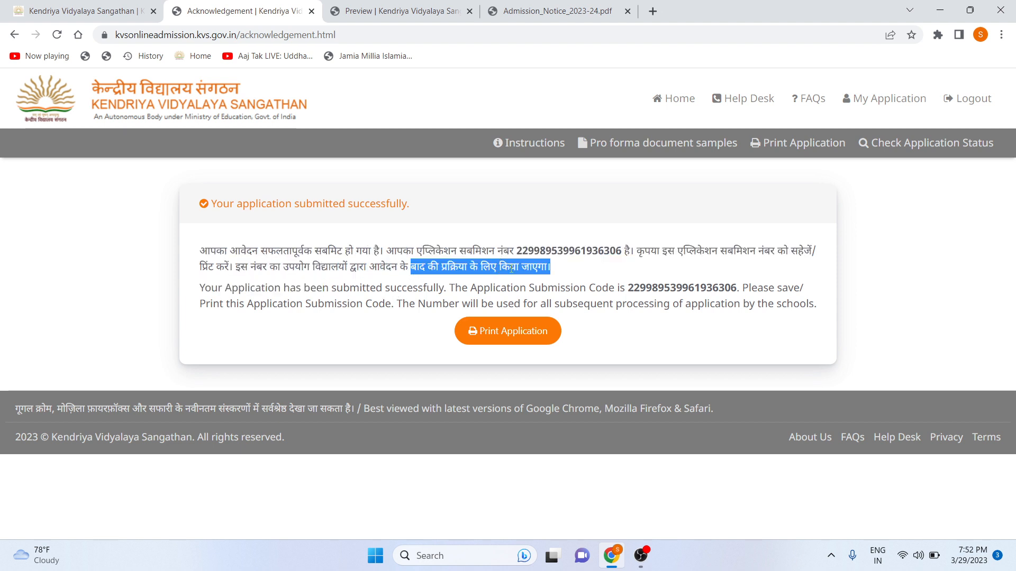
{"action": "left_click", "coordinate": [552, 271]}
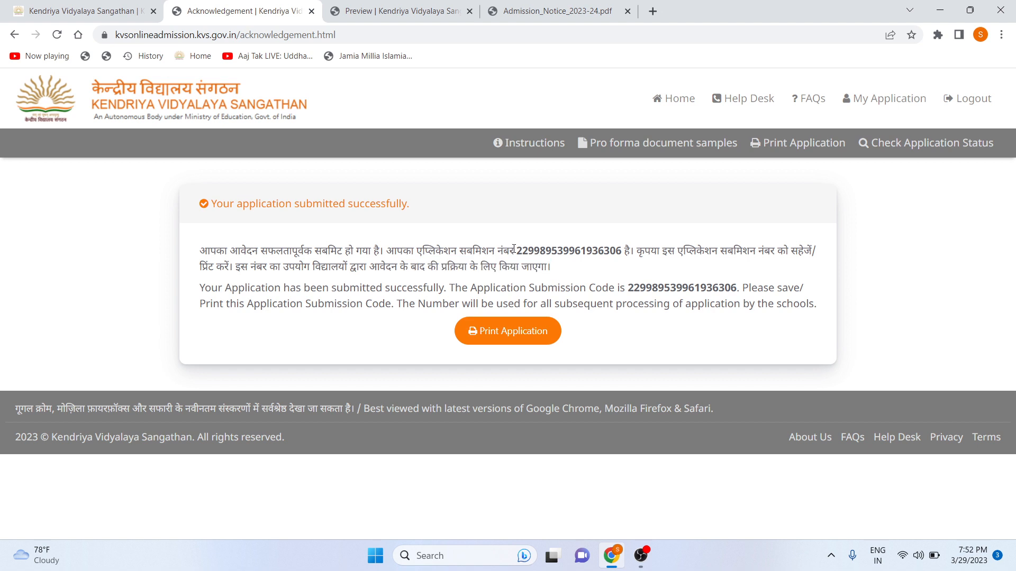
{"action": "left_click_drag", "start_coordinate": [514, 248], "coordinate": [576, 251]}
{"action": "left_click", "coordinate": [618, 262]}
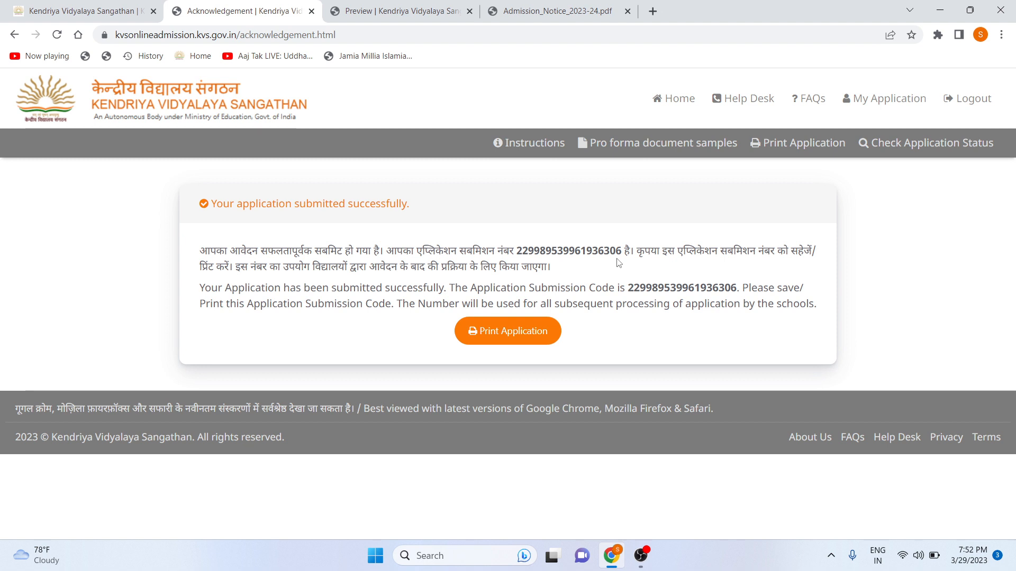
Print the application preview with Microsoft Print to PDF, saving it as kv1 in Downloads
{"action": "left_click", "coordinate": [495, 342]}
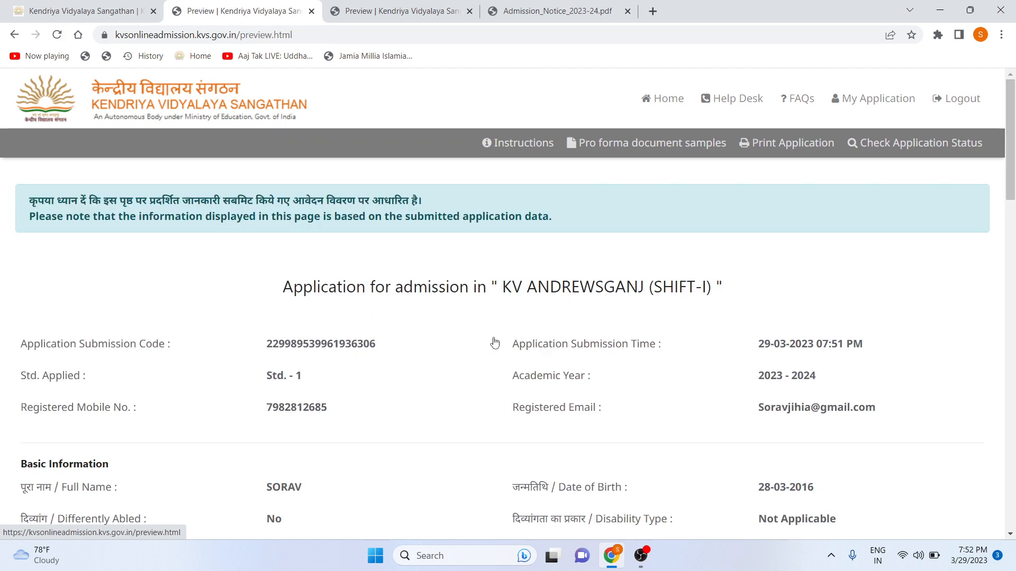
{"action": "scroll", "coordinate": [483, 330], "scroll_direction": "down", "scroll_amount": 8}
{"action": "scroll", "coordinate": [482, 331], "scroll_direction": "down", "scroll_amount": 10}
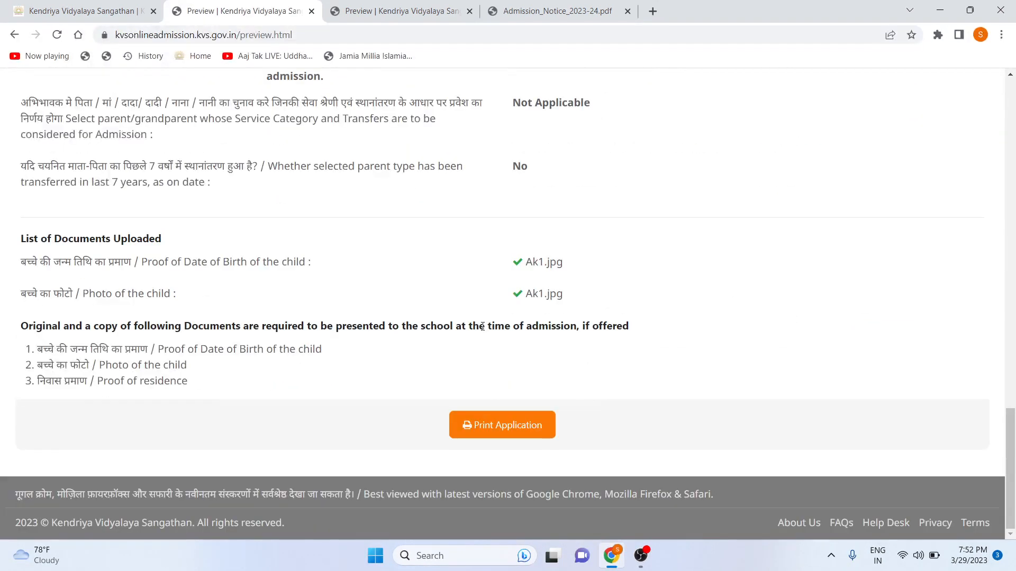
{"action": "left_click", "coordinate": [466, 426]}
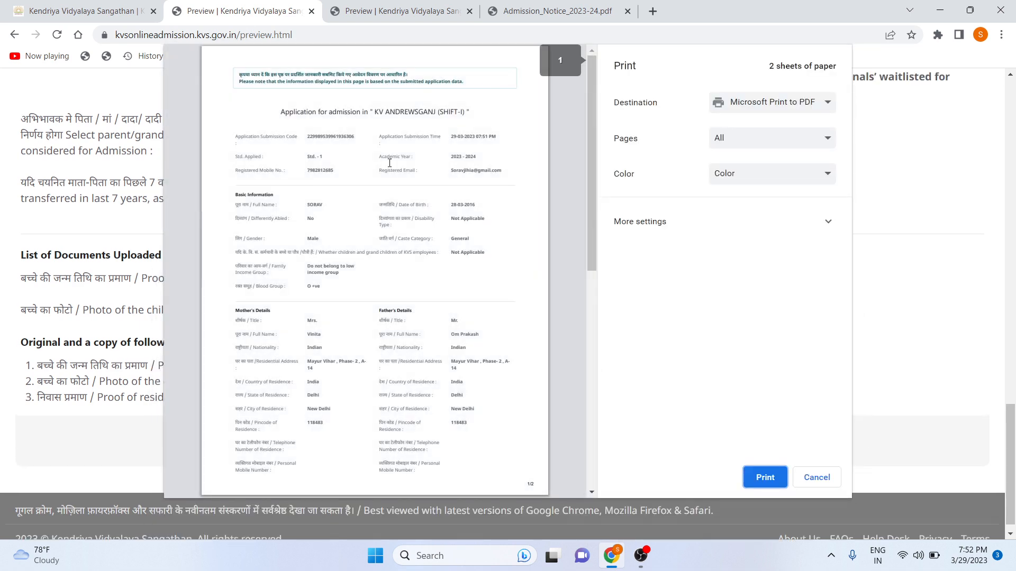
{"action": "scroll", "coordinate": [420, 239], "scroll_direction": "down", "scroll_amount": 10}
{"action": "scroll", "coordinate": [420, 240], "scroll_direction": "up", "scroll_amount": 10}
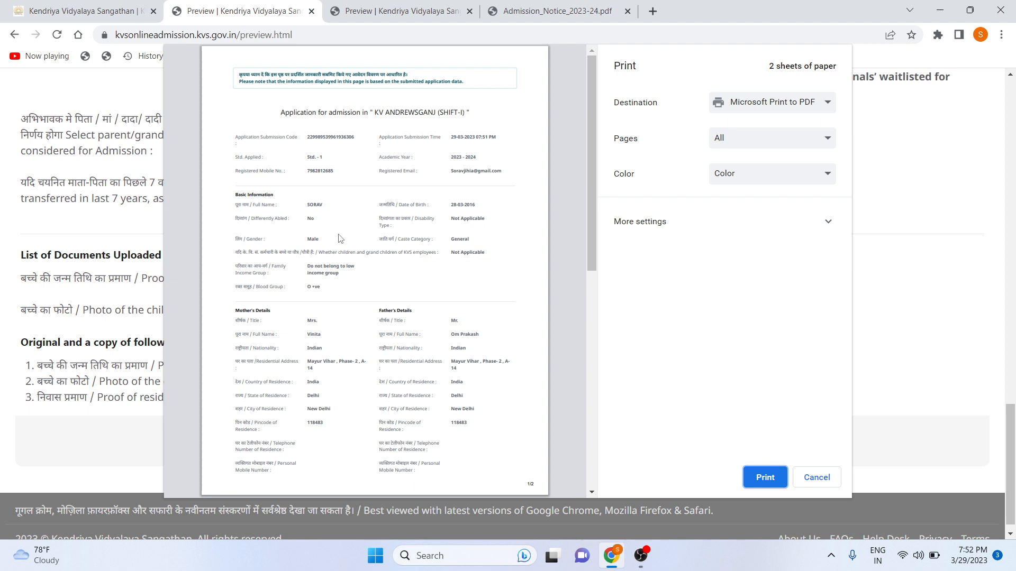
{"action": "scroll", "coordinate": [380, 235], "scroll_direction": "down", "scroll_amount": 10}
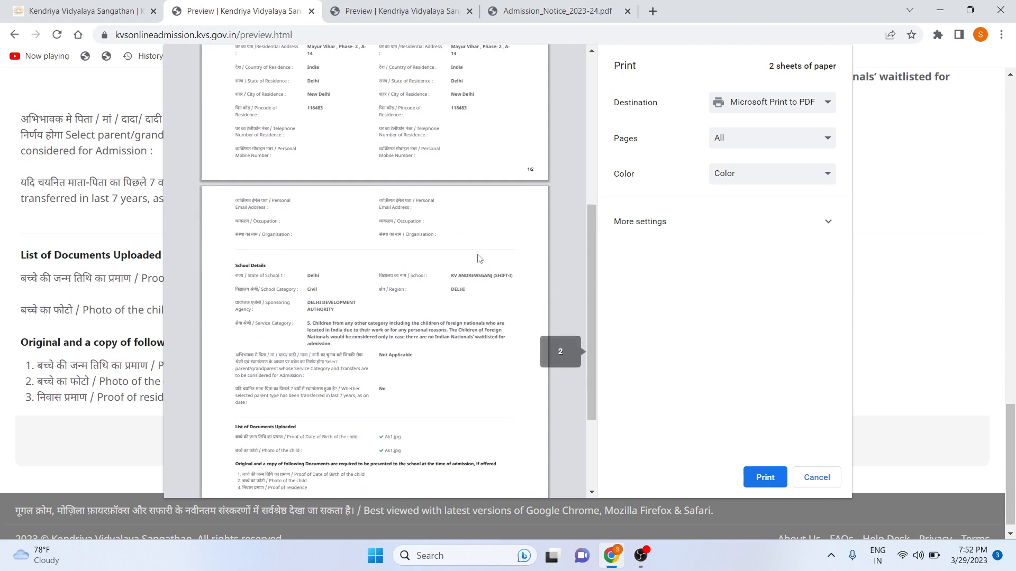
{"action": "left_click", "coordinate": [773, 478]}
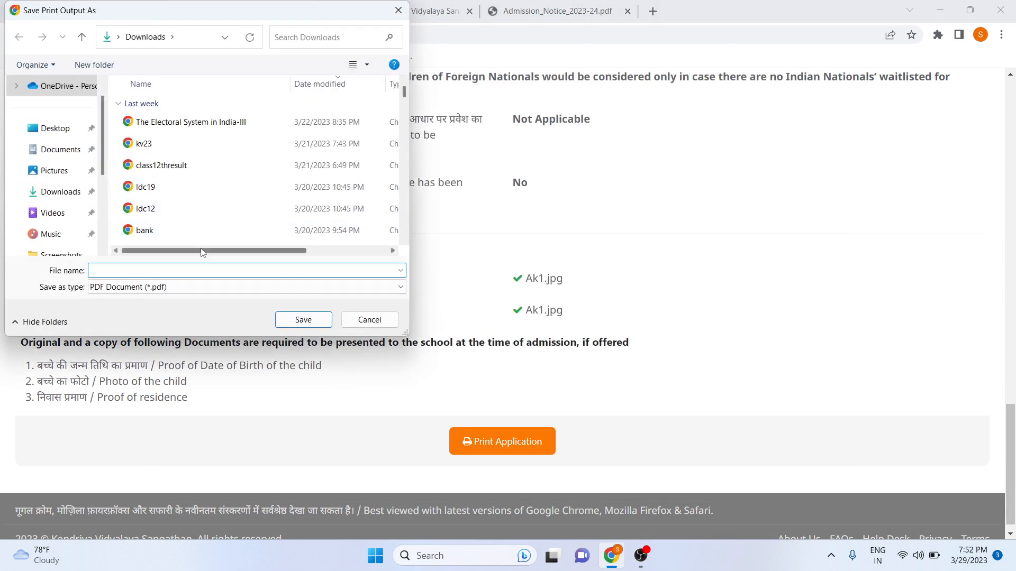
{"action": "type", "text": "kv1st"}
{"action": "left_click", "coordinate": [315, 323]}
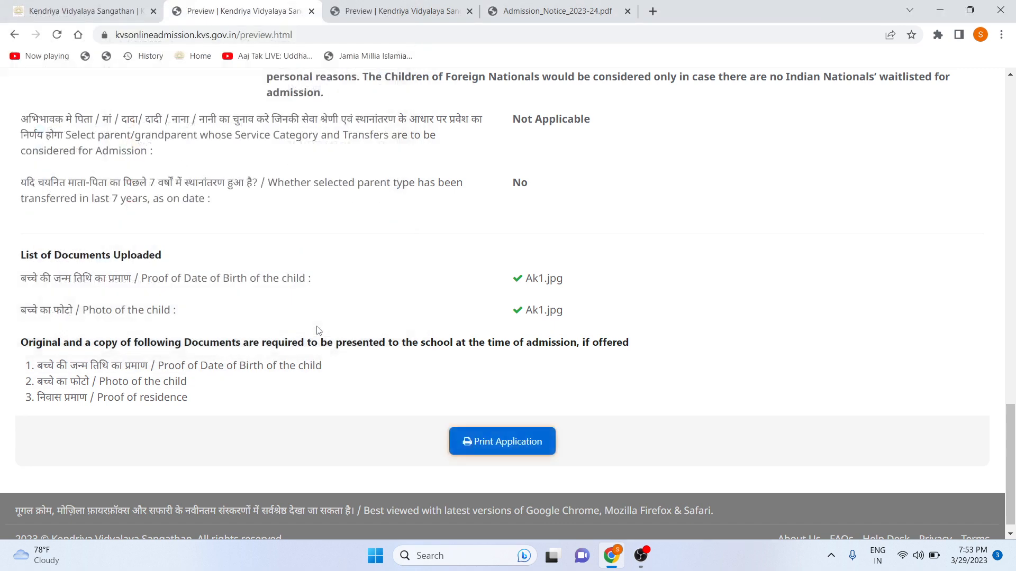
Go back two pages to the Status of Application page
{"action": "scroll", "coordinate": [478, 258], "scroll_direction": "up", "scroll_amount": 20}
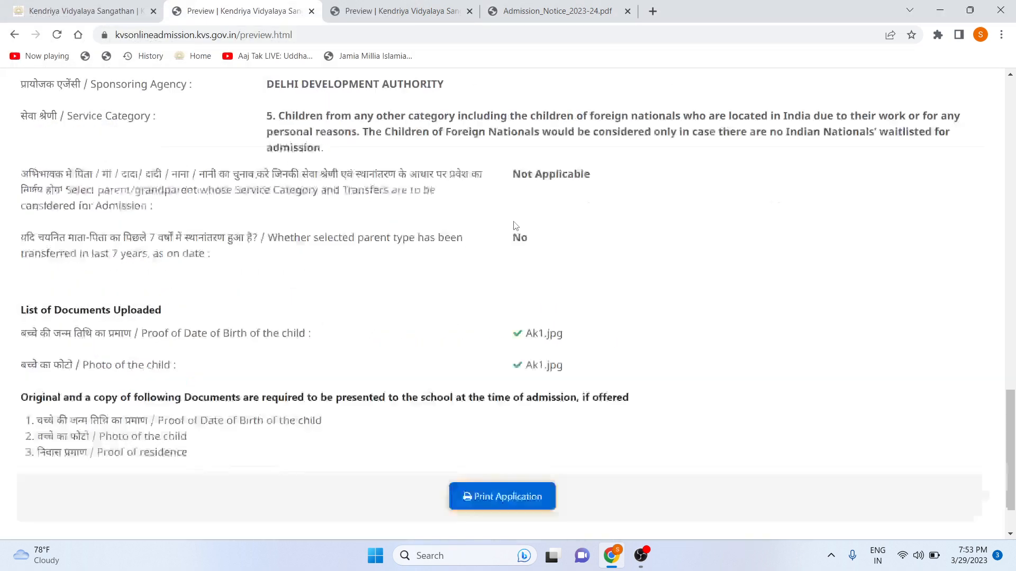
{"action": "left_click", "coordinate": [7, 35]}
{"action": "left_click", "coordinate": [6, 35]}
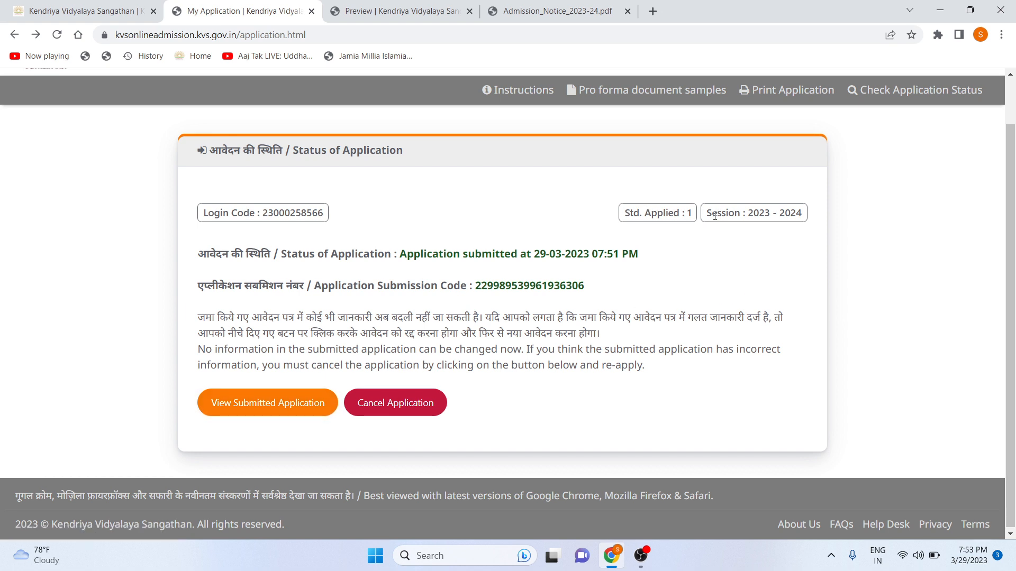
Highlight the login code on the status page, then switch to the Kendriya Vidyalaya Sangathan tab
{"action": "scroll", "coordinate": [655, 302], "scroll_direction": "down", "scroll_amount": 1}
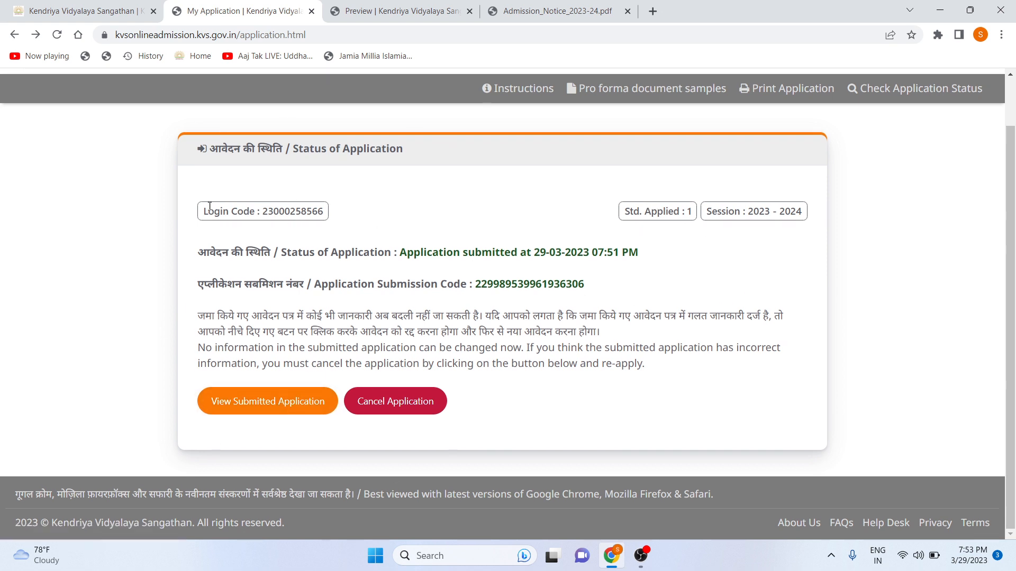
{"action": "left_click_drag", "start_coordinate": [220, 215], "coordinate": [345, 222]}
{"action": "left_click", "coordinate": [348, 216]}
{"action": "left_click", "coordinate": [89, 10]}
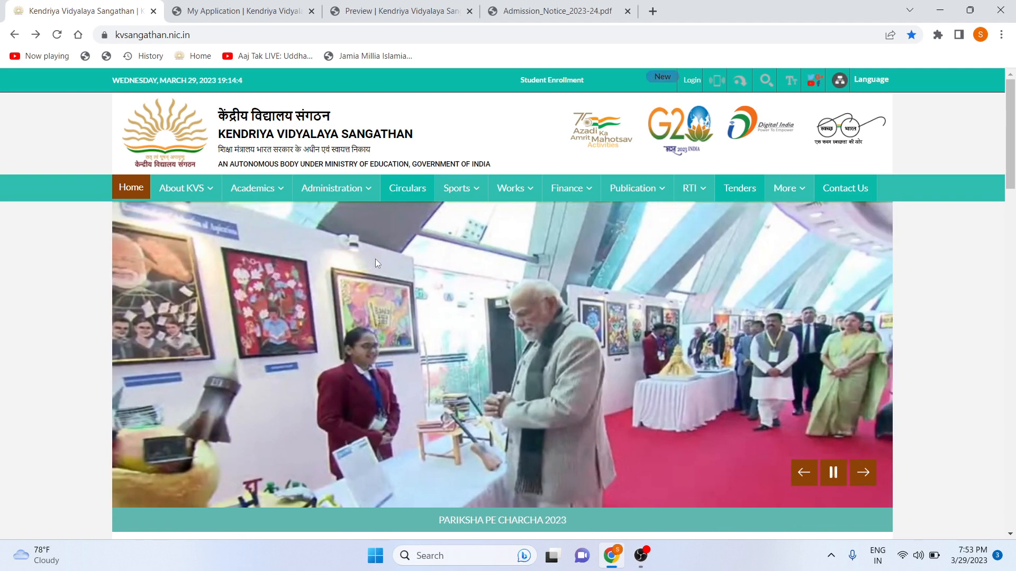
Scroll the KVS home page, then minimise Chrome and bring OBS Studio forward
{"action": "scroll", "coordinate": [376, 262], "scroll_direction": "down", "scroll_amount": 7}
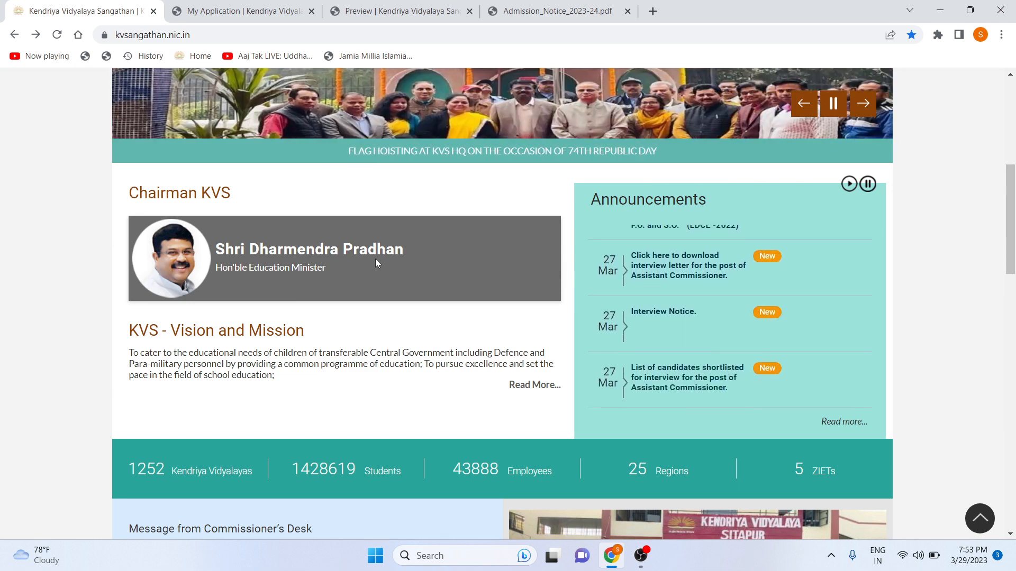
{"action": "key", "text": "super+d"}
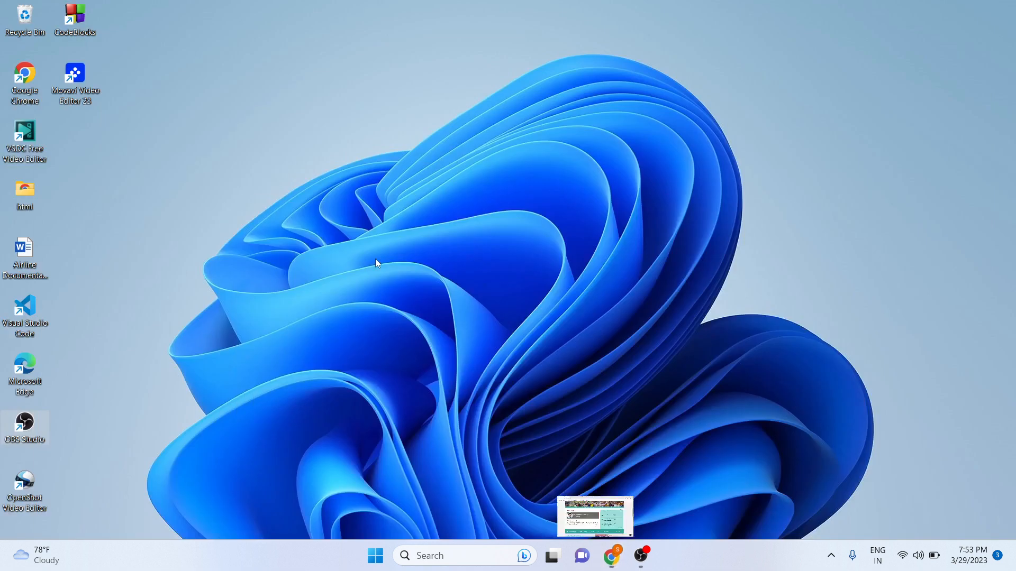
{"action": "left_click", "coordinate": [641, 556]}
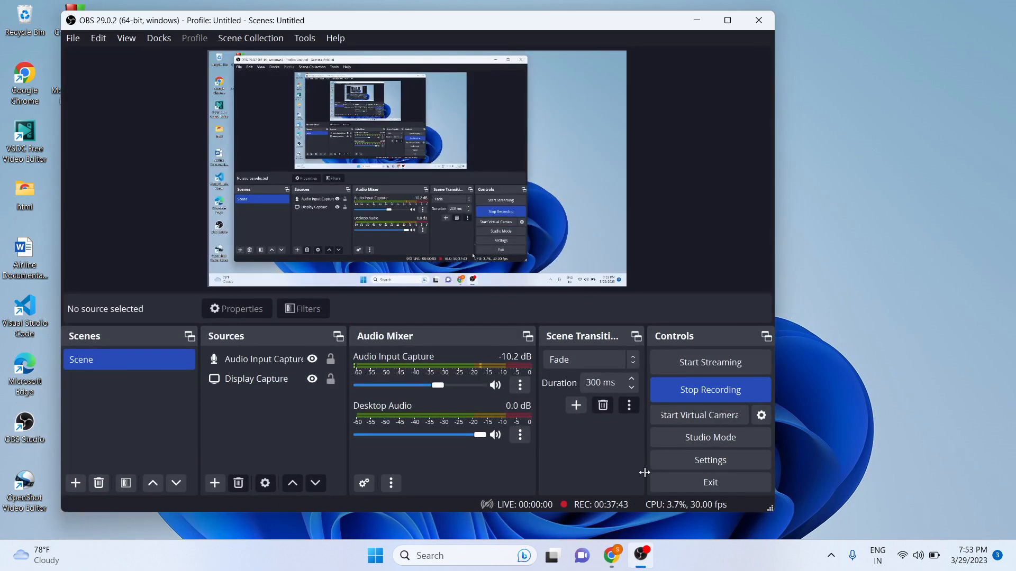